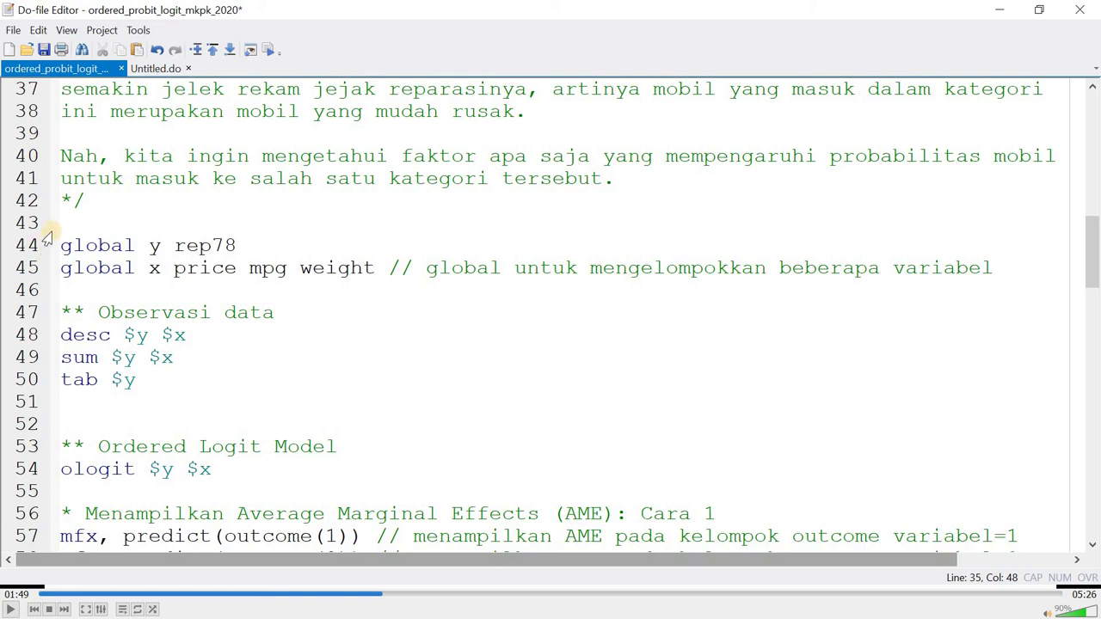
Step: Examine which variables the do-file's global macros y and x group together on lines 44 and 45
left_click(74, 222)
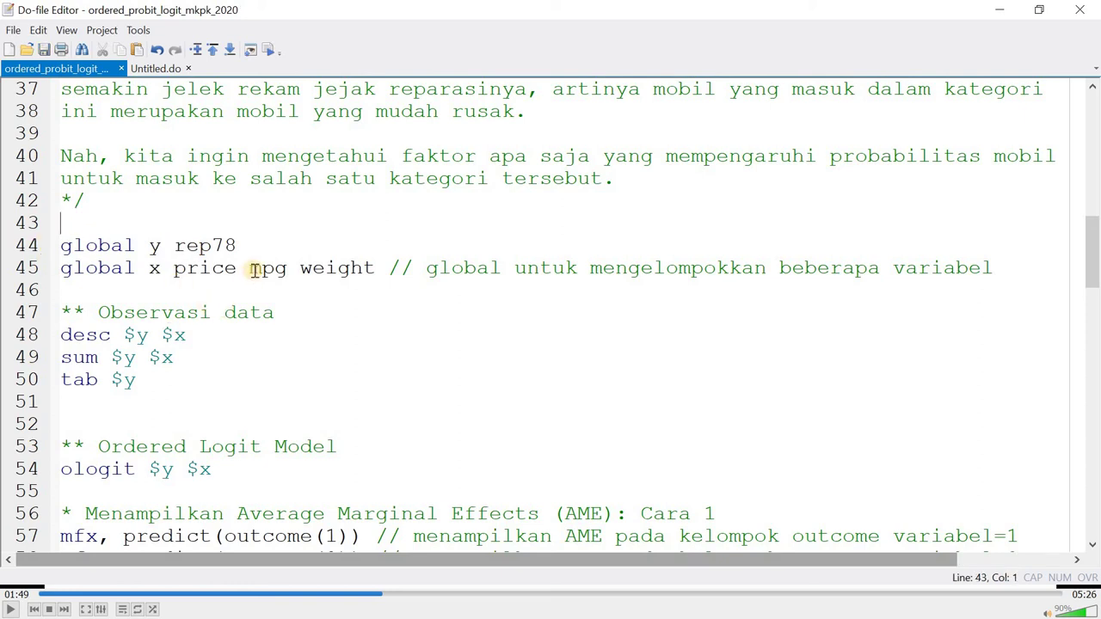
left_click(201, 248)
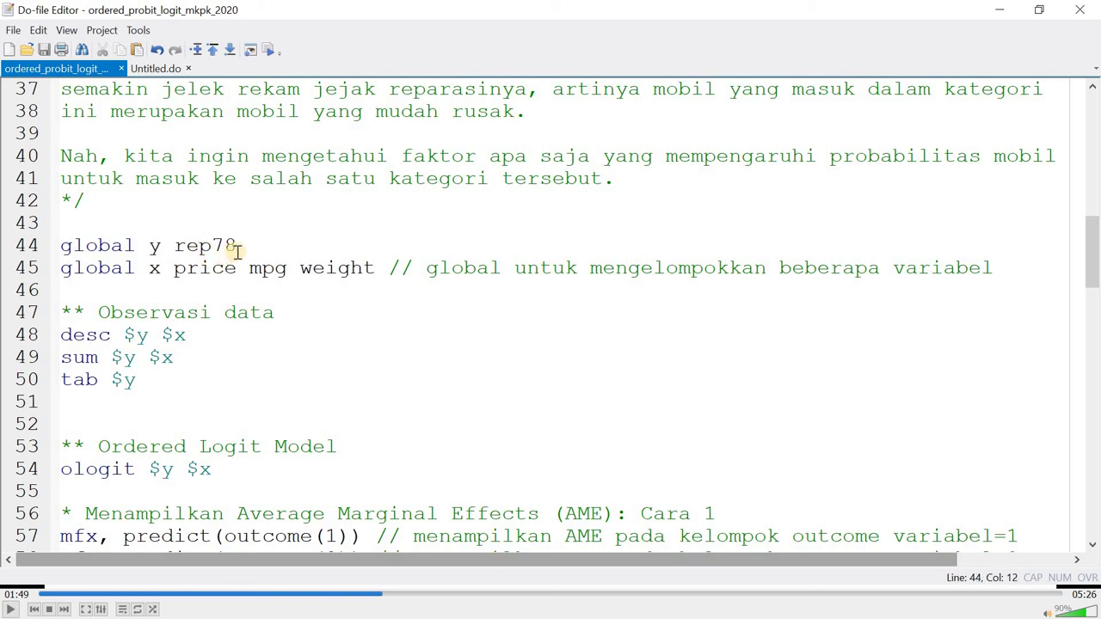
left_click(221, 245)
key("Left")
key("Left")
key("Left")
key("Left")
key("Left")
key("Left")
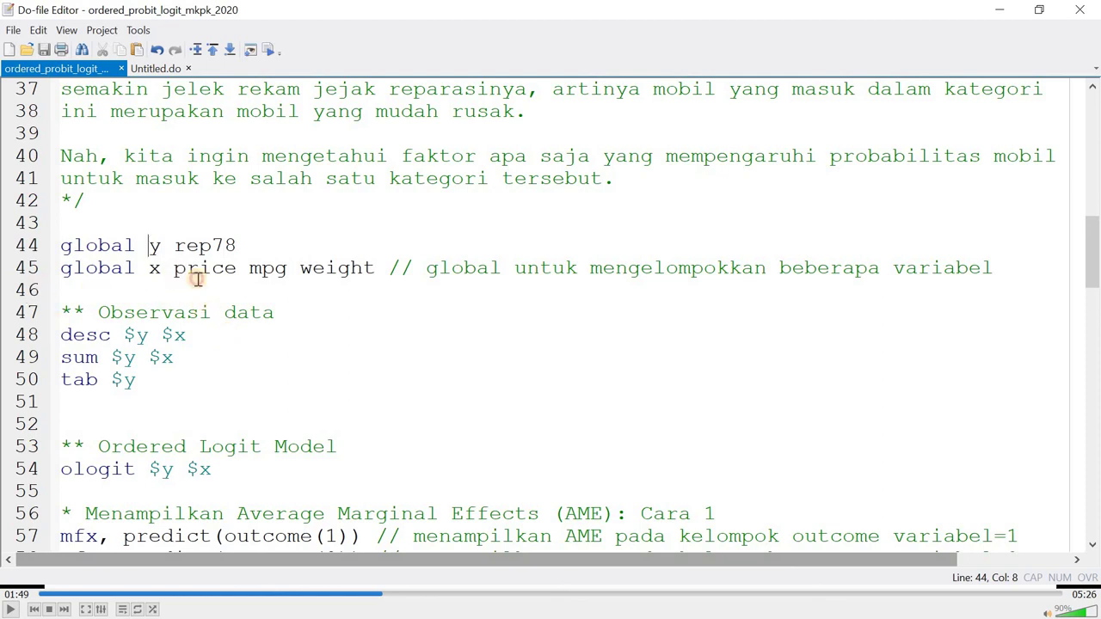
left_click_drag(175, 268, 376, 267)
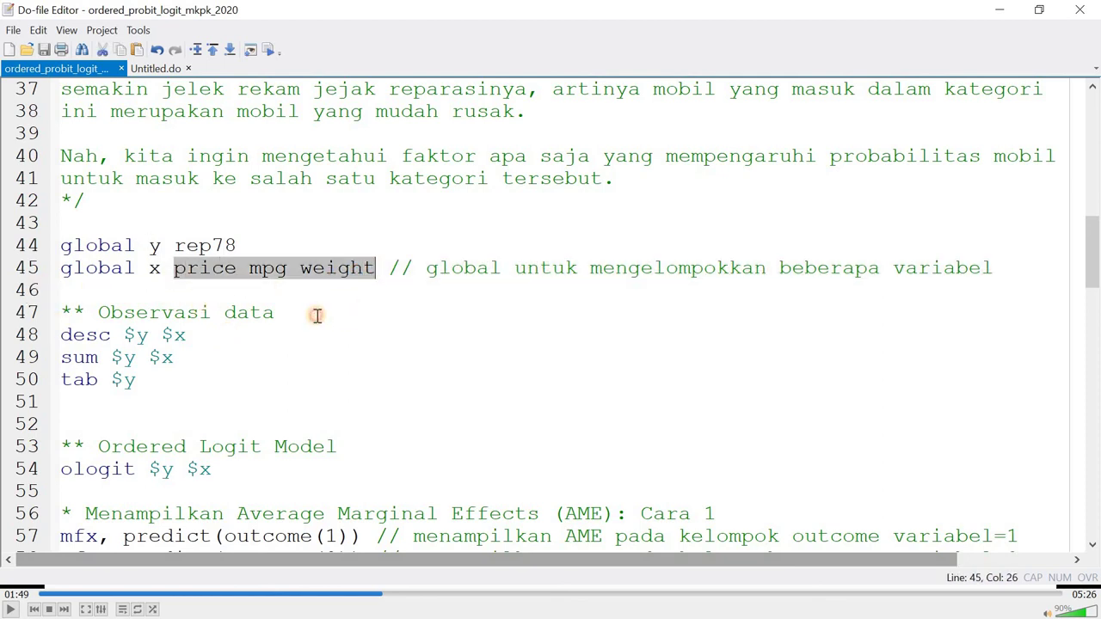
left_click(273, 268)
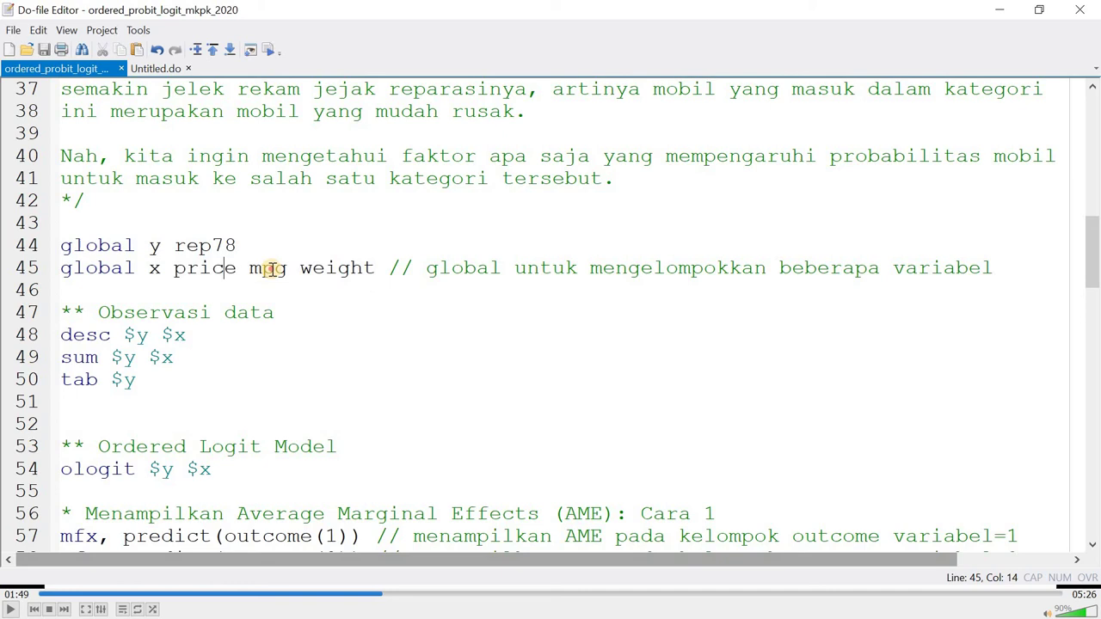
left_click(325, 269)
left_click(197, 267)
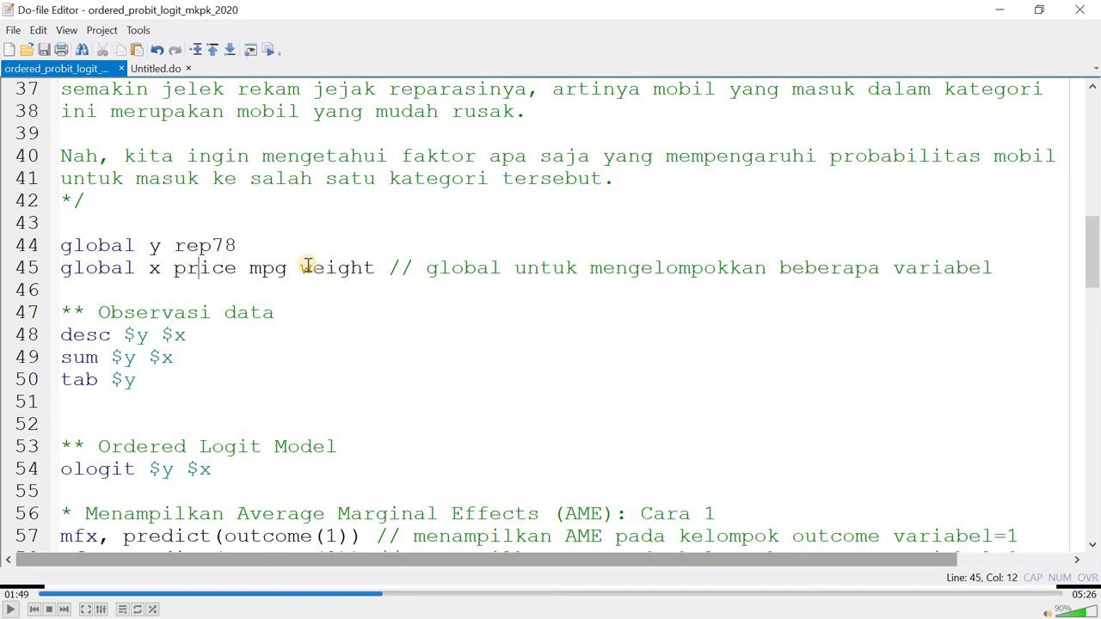
left_click(323, 267)
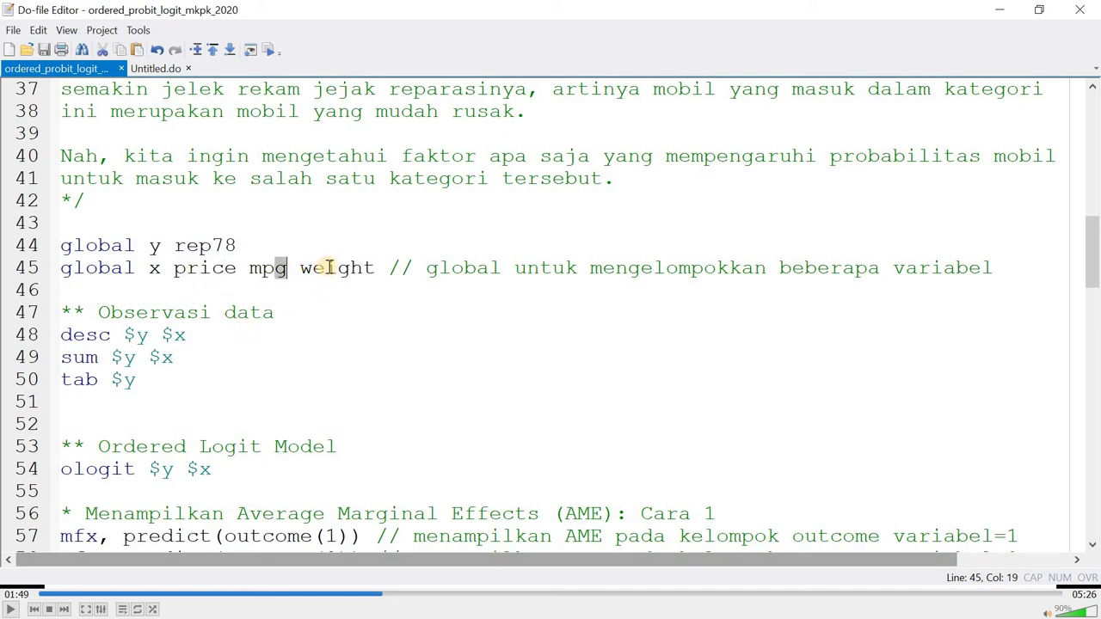
left_click(158, 267)
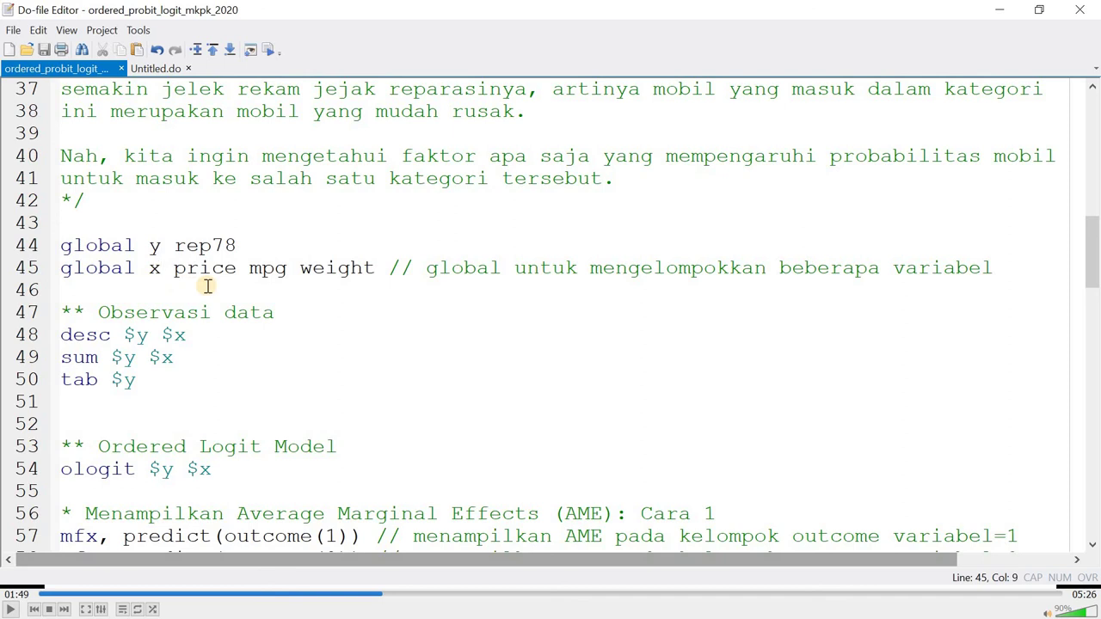
Step: Review the parts of the global y definition, then highlight both global macro lines in the do-file
left_click(111, 246)
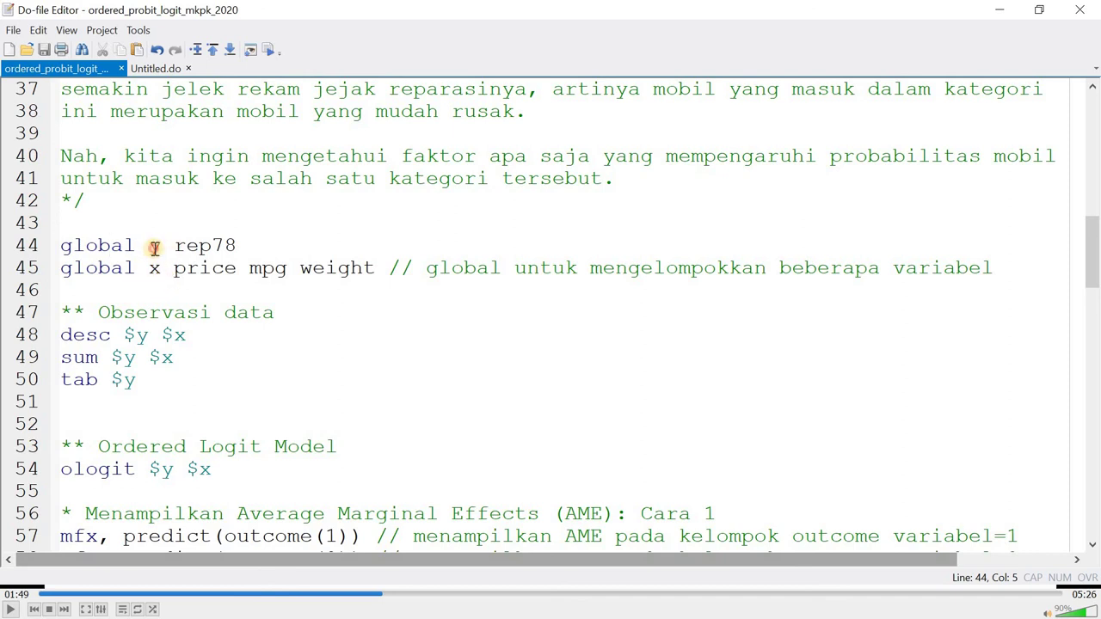
key("Right")
key("Right")
key("Right")
key("Right")
key("Right")
key("Right")
key("Right")
key("Right")
key("Right")
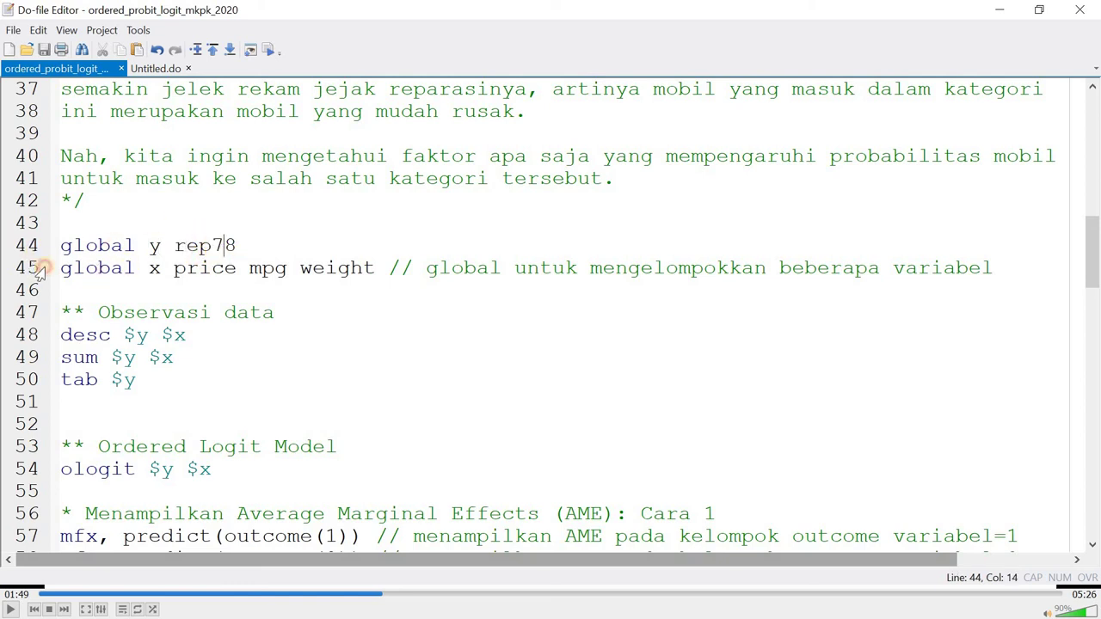
left_click_drag(34, 247, 43, 291)
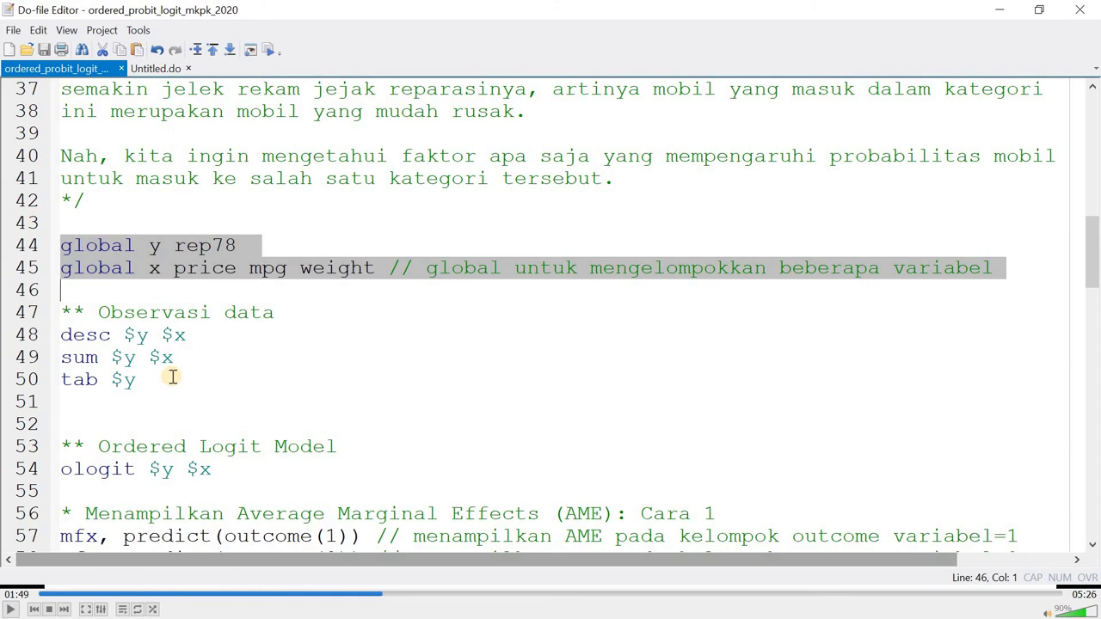
key("shift+Left")
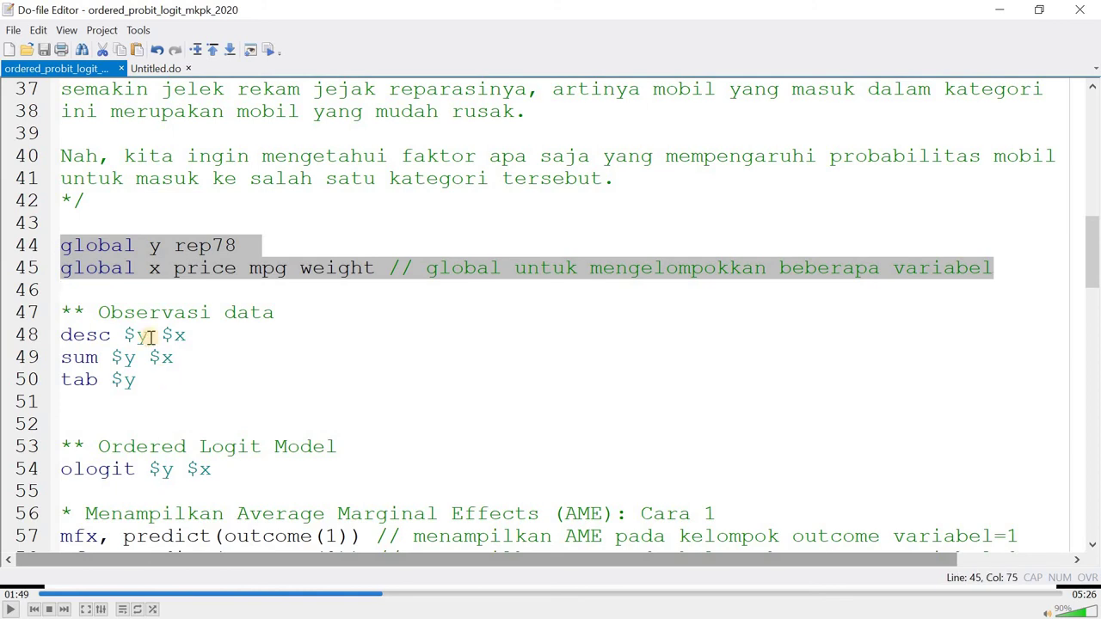
Step: Run the desc, sum and tab lines under "Observasi data" from the do-file and bring up Stata's results window
scroll(26, 277, "down", 1)
left_click_drag(17, 273, 34, 327)
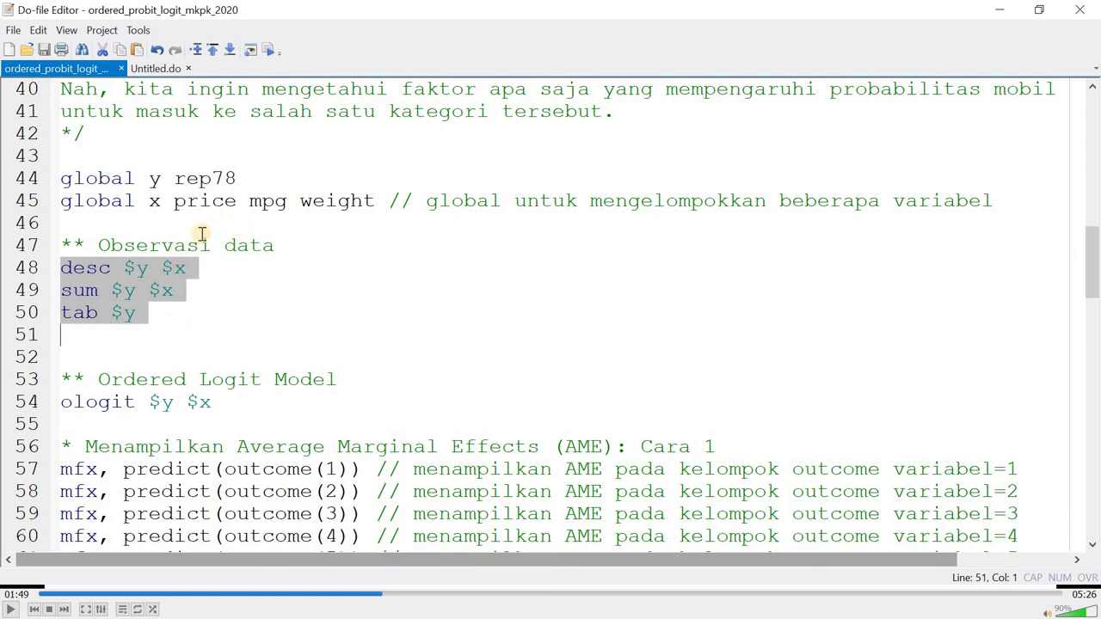
left_click(136, 267)
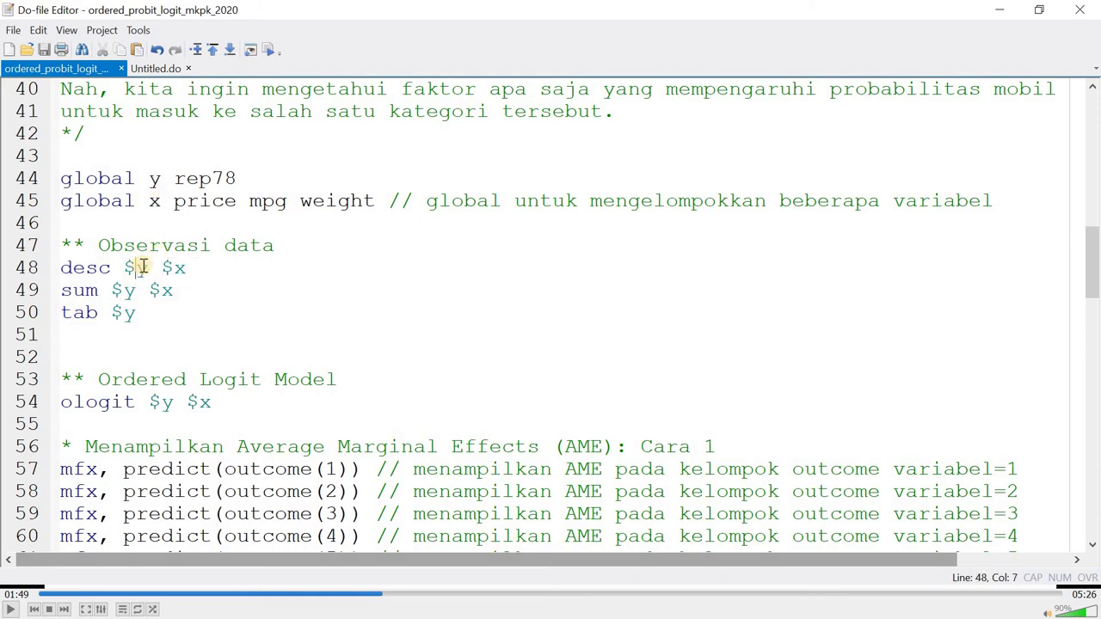
left_click(160, 179)
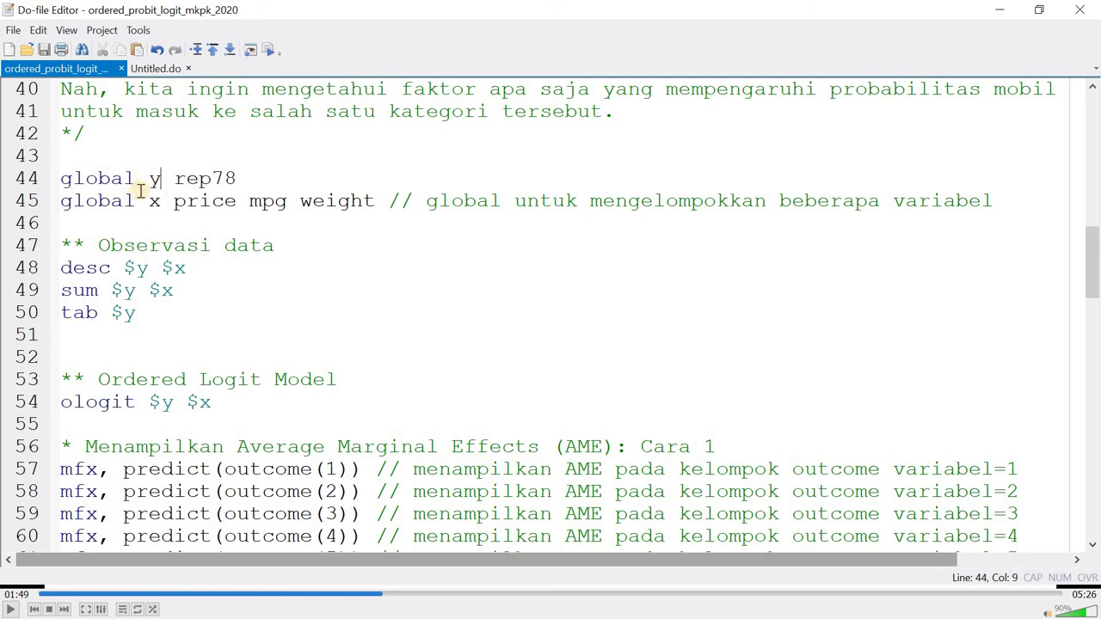
left_click_drag(36, 267, 36, 313)
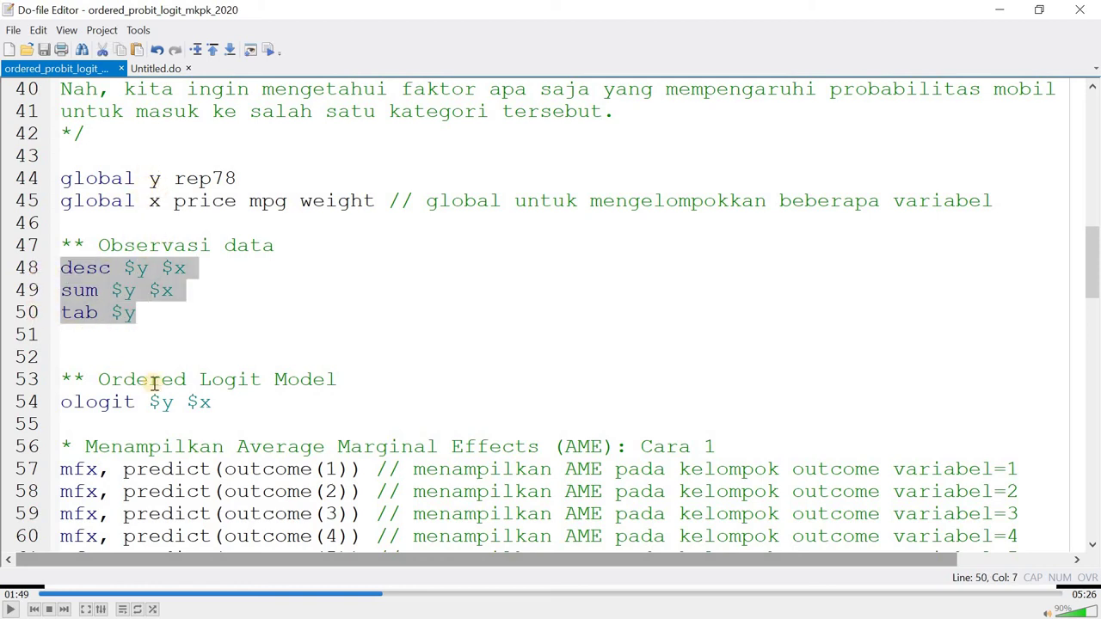
key("ctrl+d")
key("alt+Tab")
key("alt+Tab")
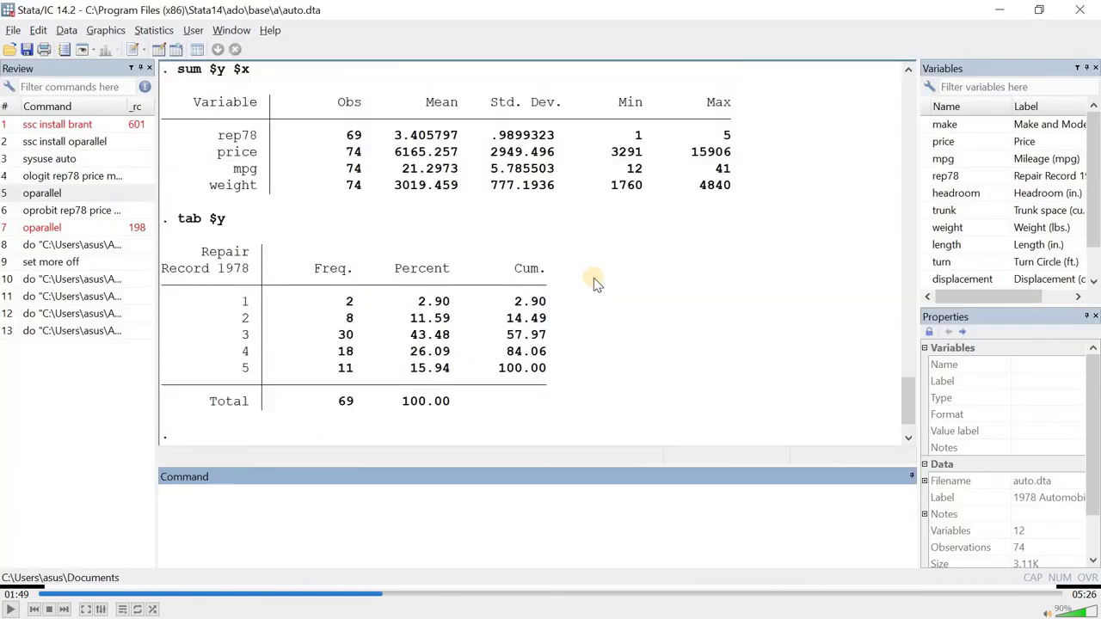
Step: Examine the desc output for rep78, price, mpg and weight, including storage type, display format and value label
scroll(596, 283, "up", 7)
scroll(596, 284, "down", 2)
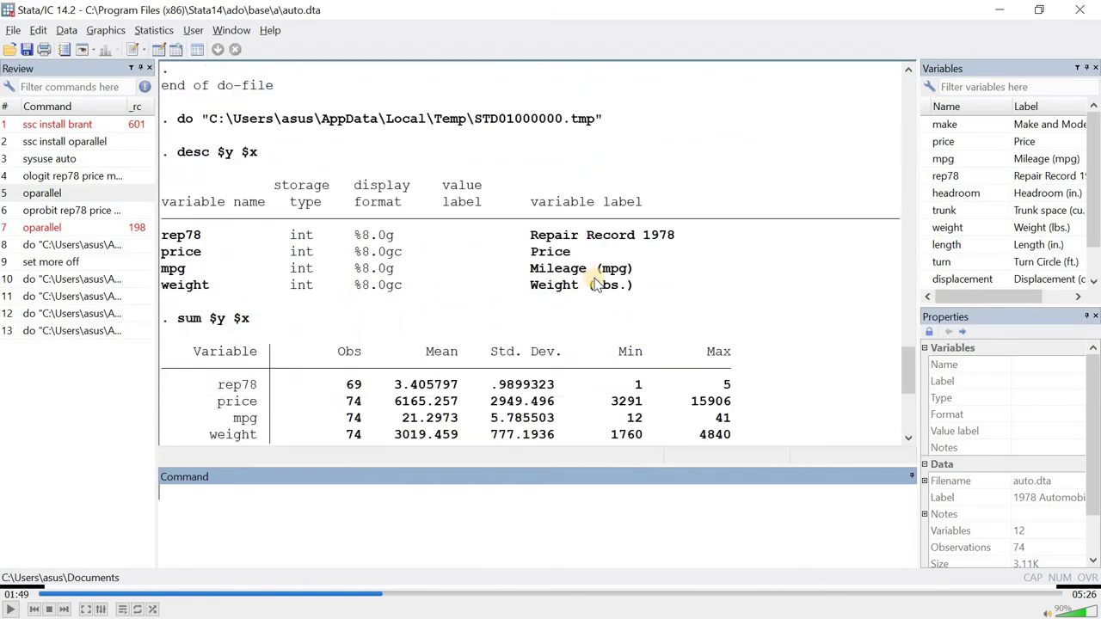
scroll(242, 252, "down", 2)
scroll(215, 179, "up", 1)
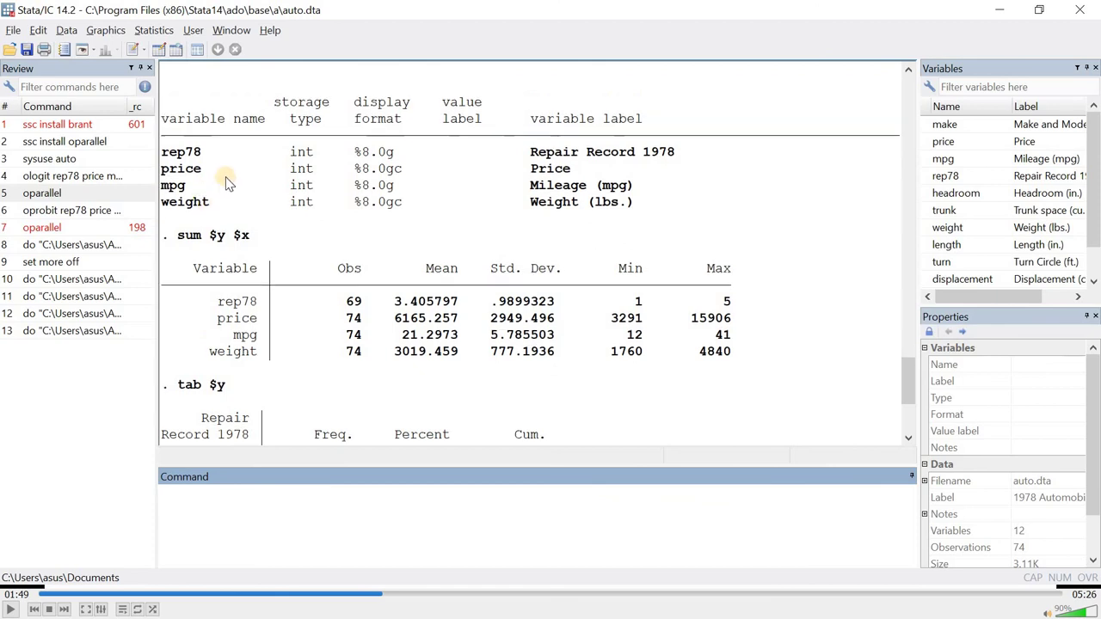
left_click_drag(177, 190, 186, 188)
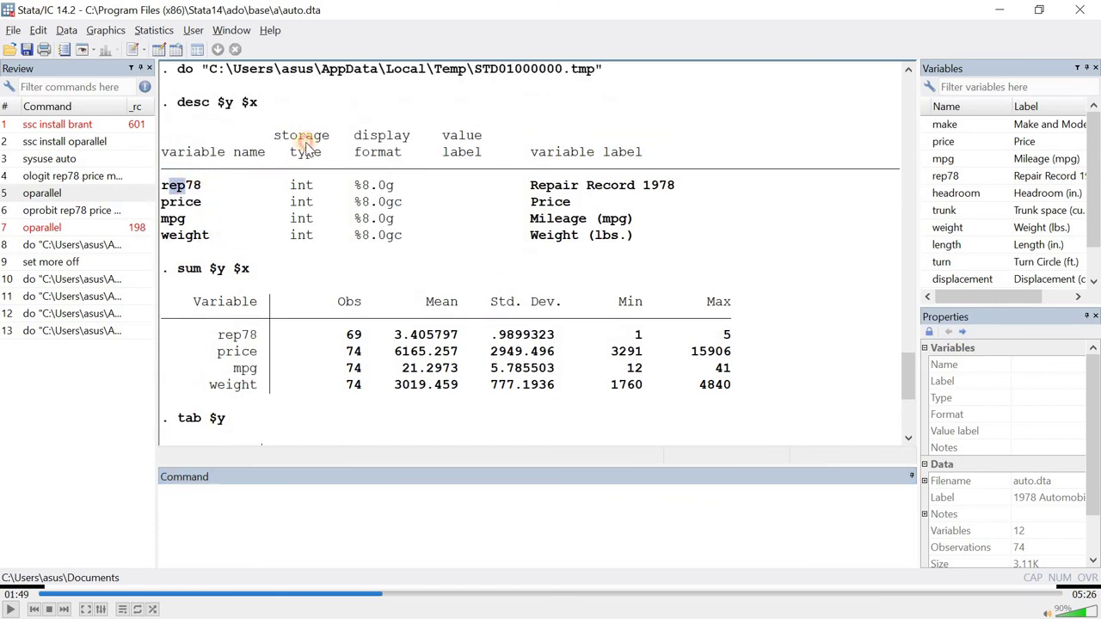
left_click(306, 146)
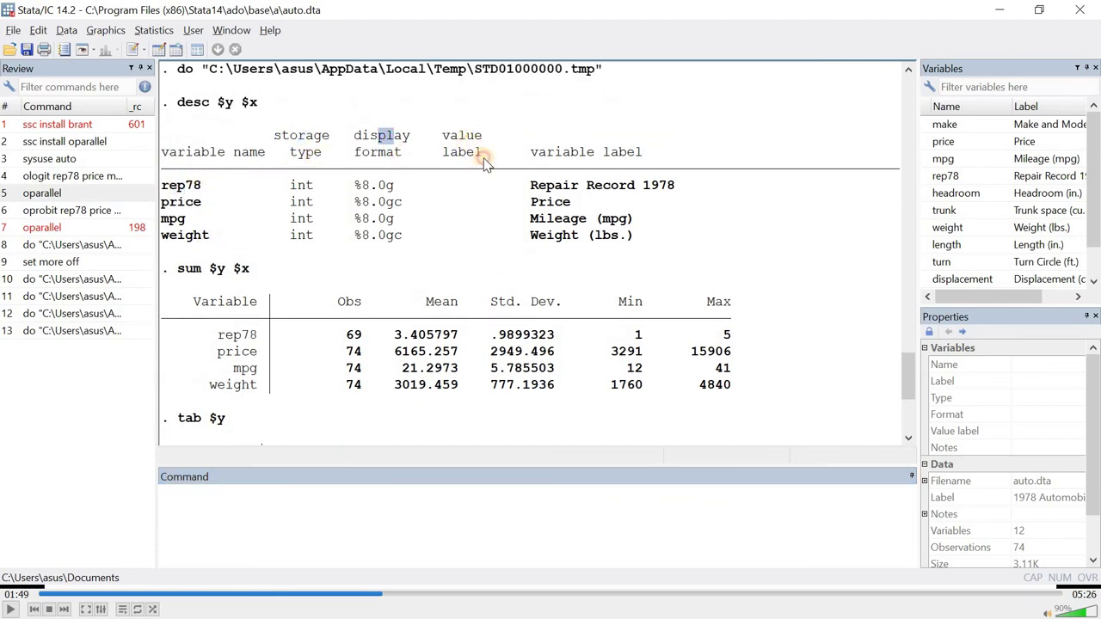
left_click_drag(456, 136, 482, 137)
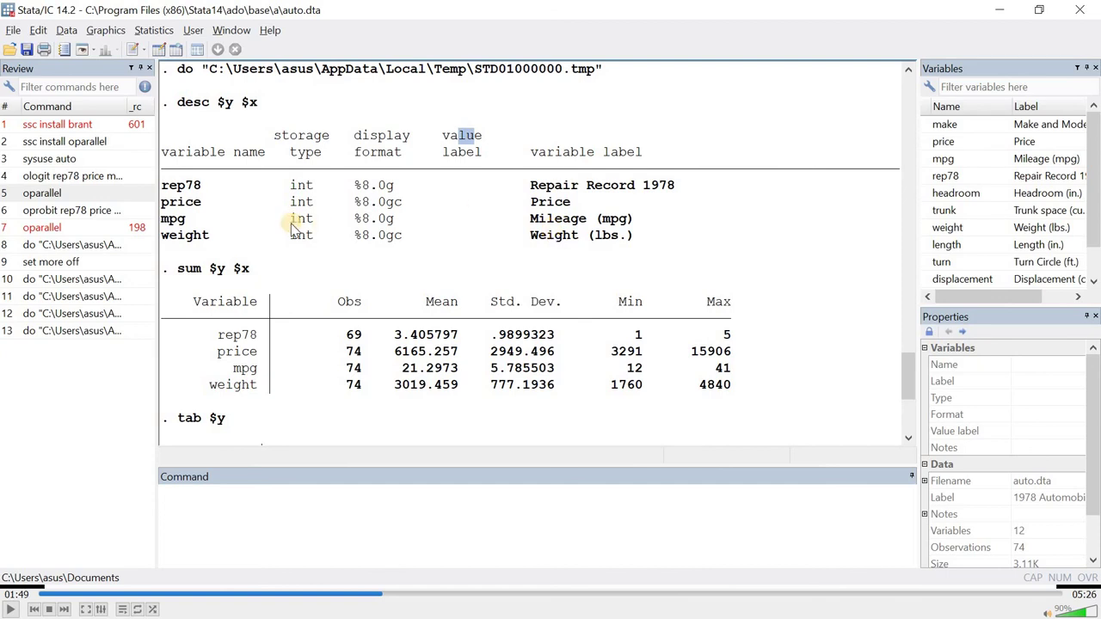
double_click(298, 187)
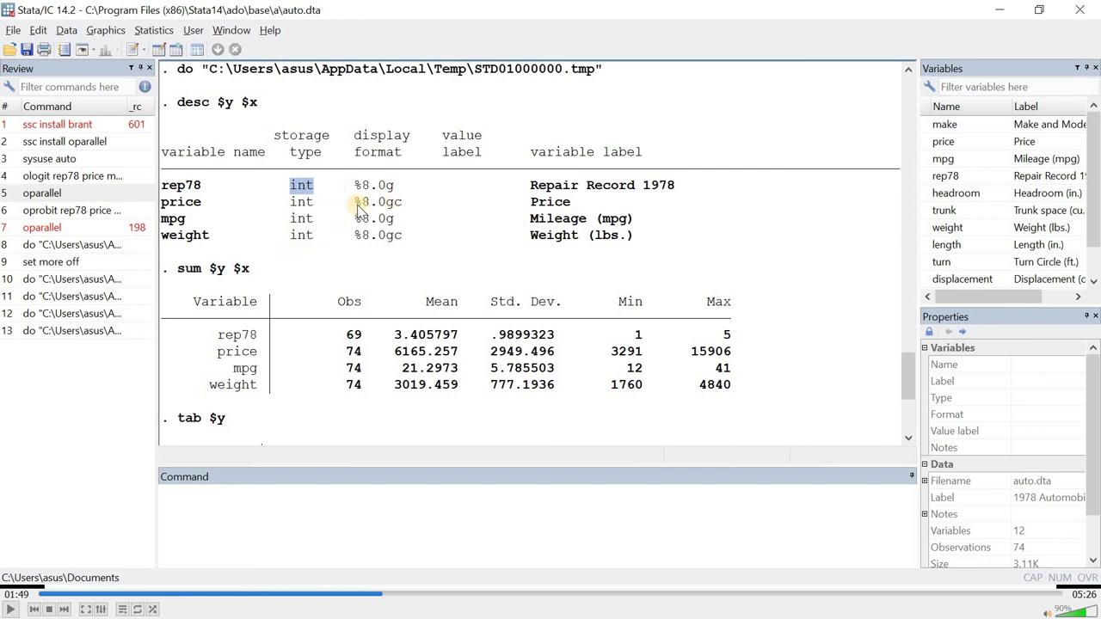
double_click(374, 186)
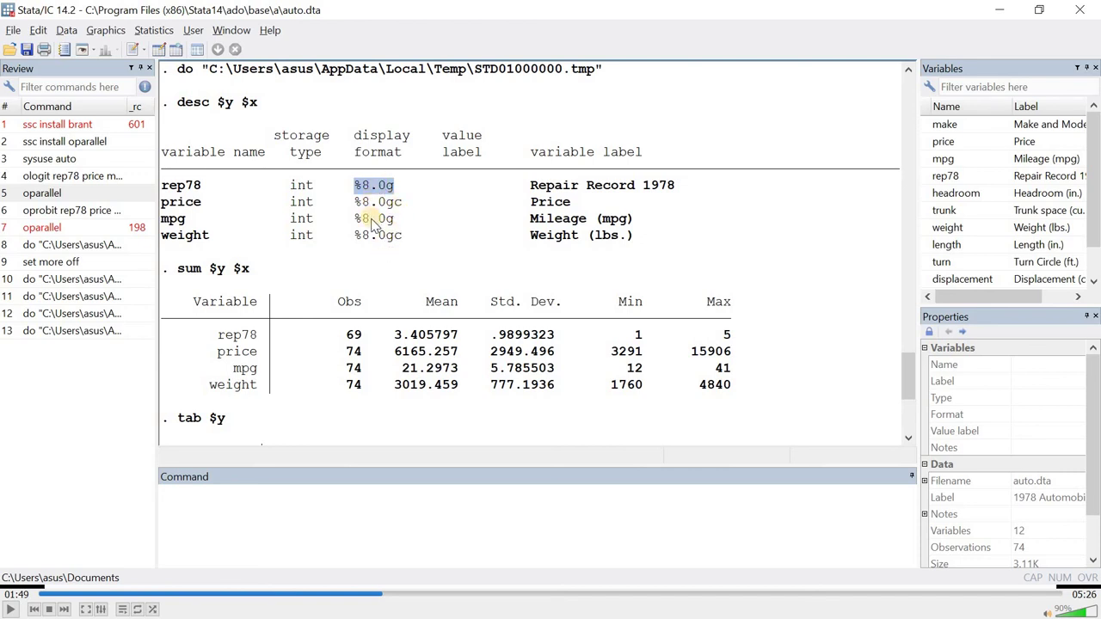
Step: Examine the sum output for the variables in $y and $x, including their observation counts
scroll(374, 224, "down", 2)
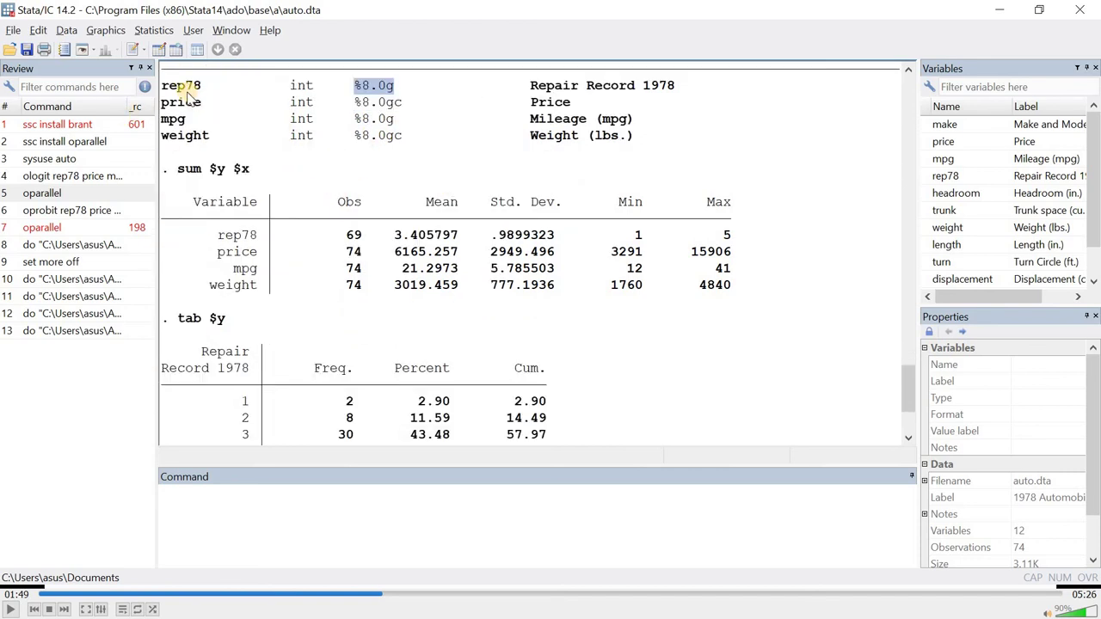
scroll(297, 227, "down", 1)
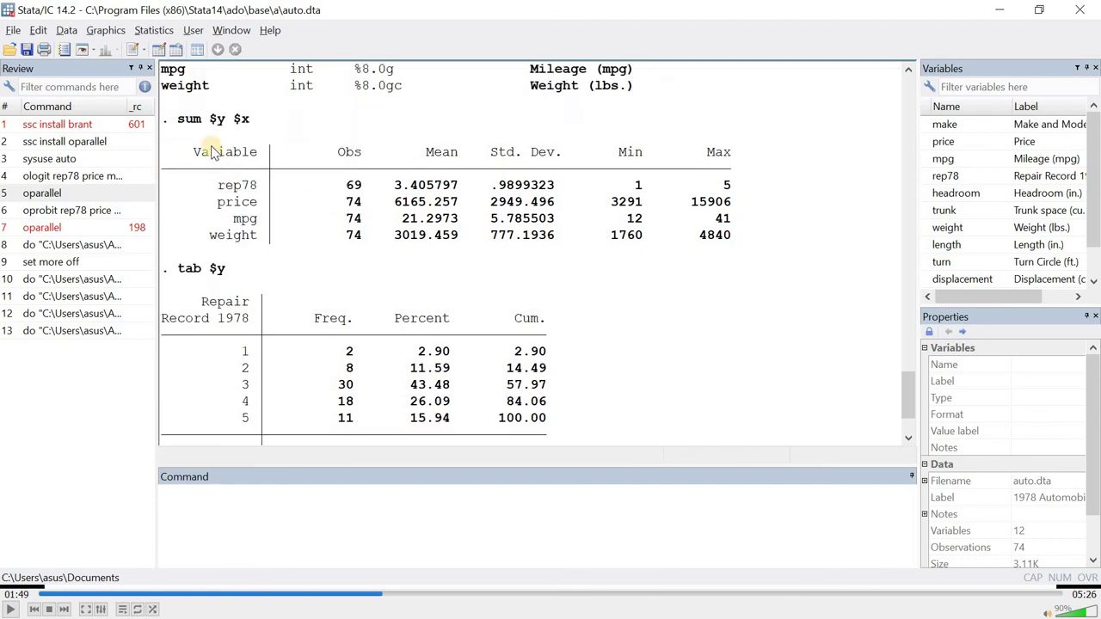
double_click(189, 119)
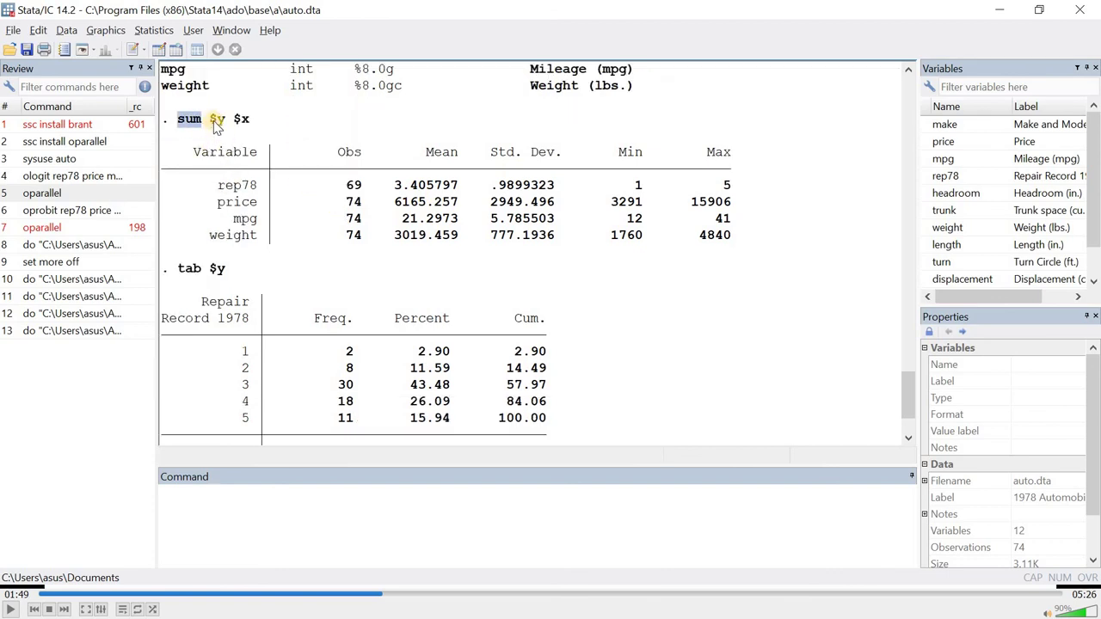
double_click(216, 120)
double_click(241, 119)
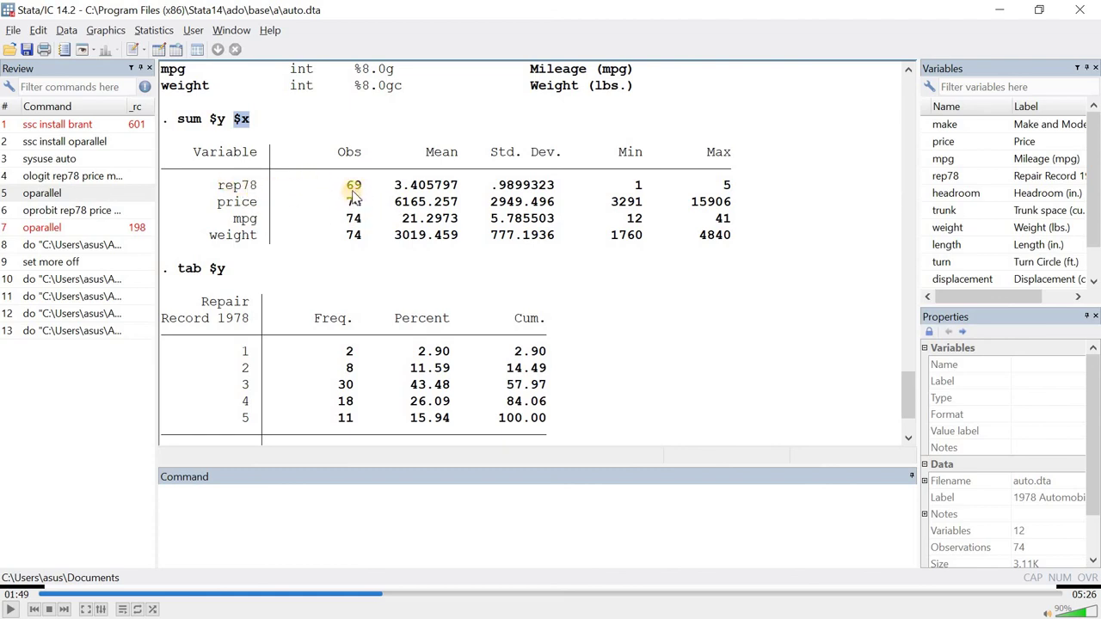
Step: Tabulate rep78 with the nomis option, and again with the mis option to include missing values
left_click(376, 514)
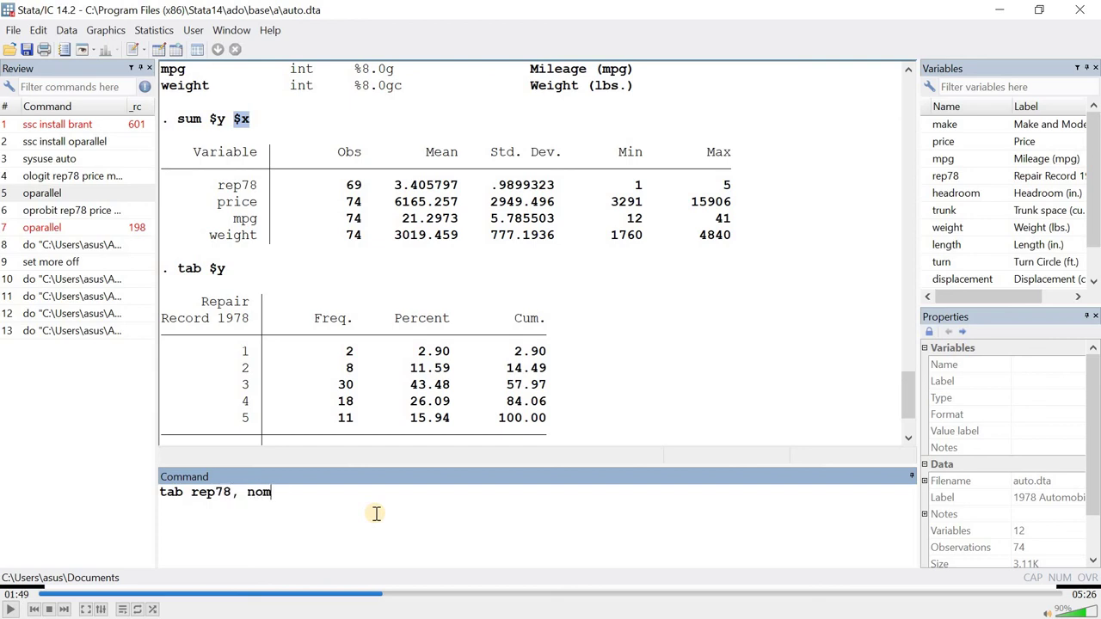
key("Return")
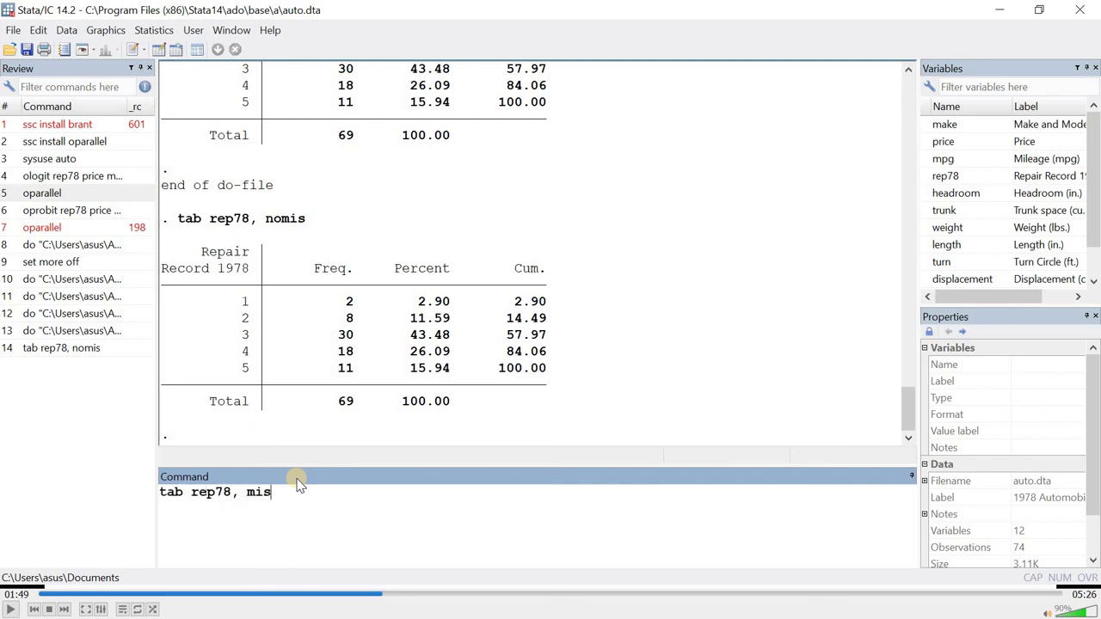
key("Return")
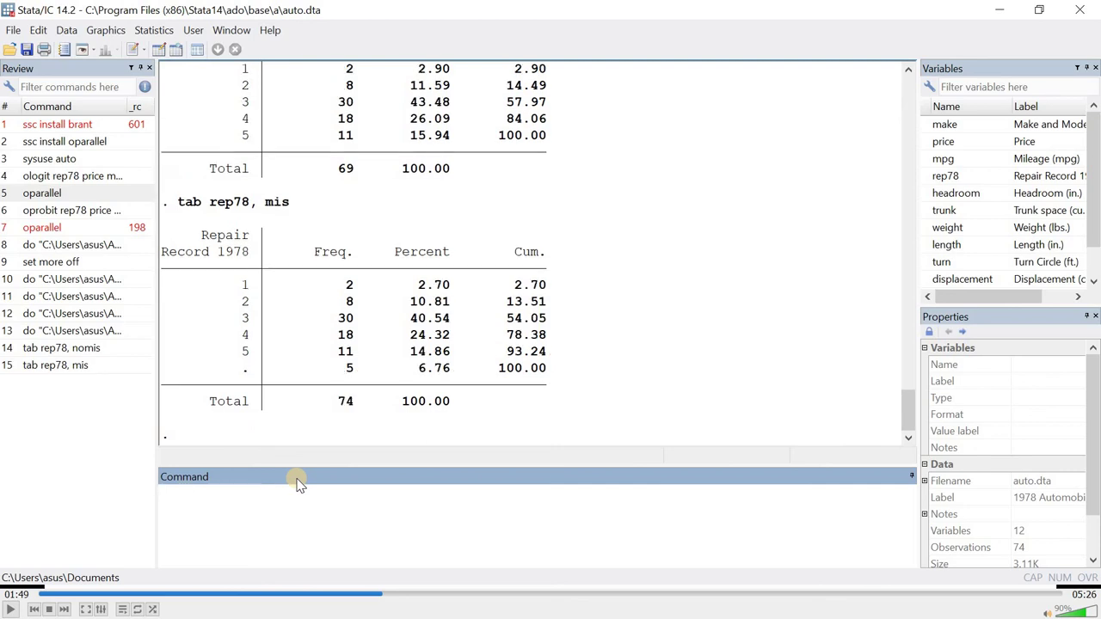
Step: Check the missing-value row and total of the rep78 tabulation against the observation counts in the sum output
left_click(242, 375)
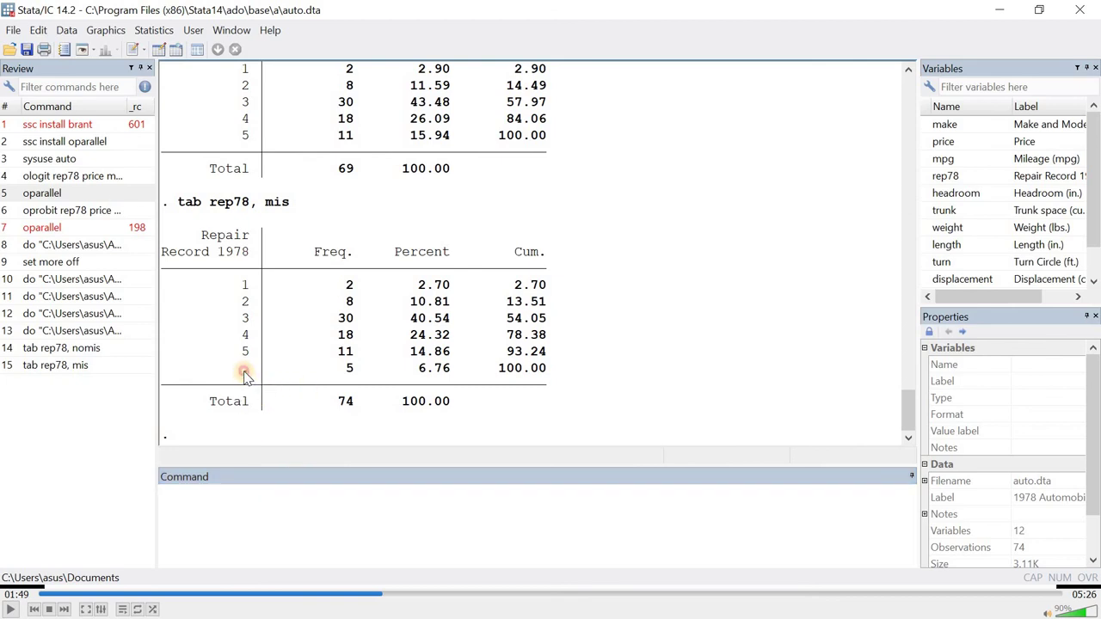
double_click(340, 400)
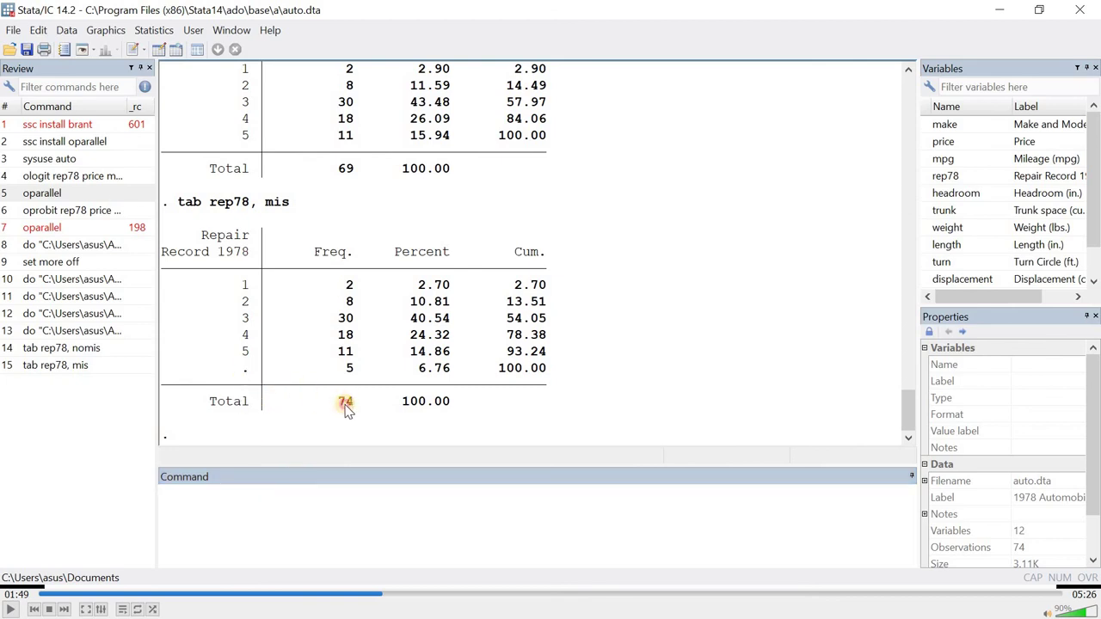
scroll(376, 301, "up", 8)
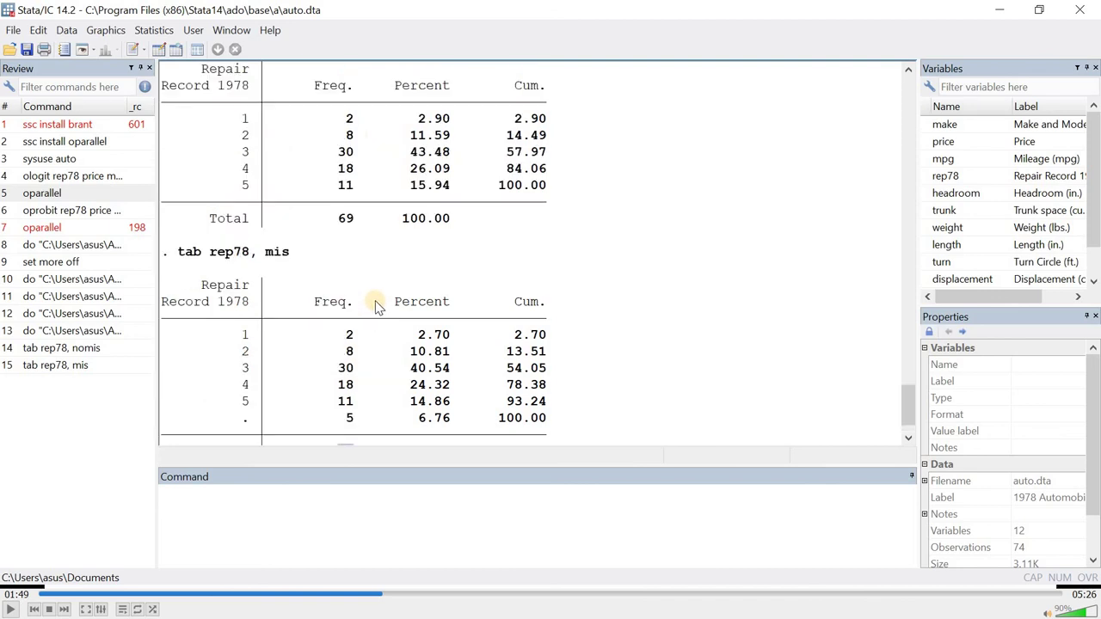
scroll(376, 298, "up", 5)
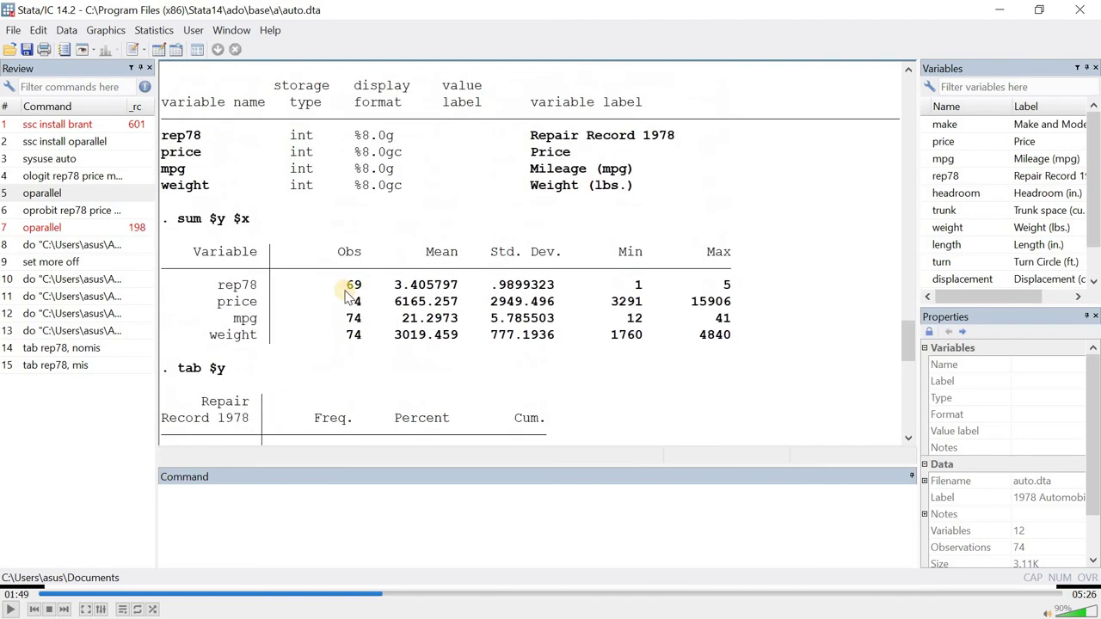
Step: Compare rep78's observation count, minimum and maximum in the sum output with its repair categories in the tabulation
double_click(353, 285)
double_click(638, 287)
left_click(729, 291)
left_click(253, 505)
scroll(302, 387, "down", 8)
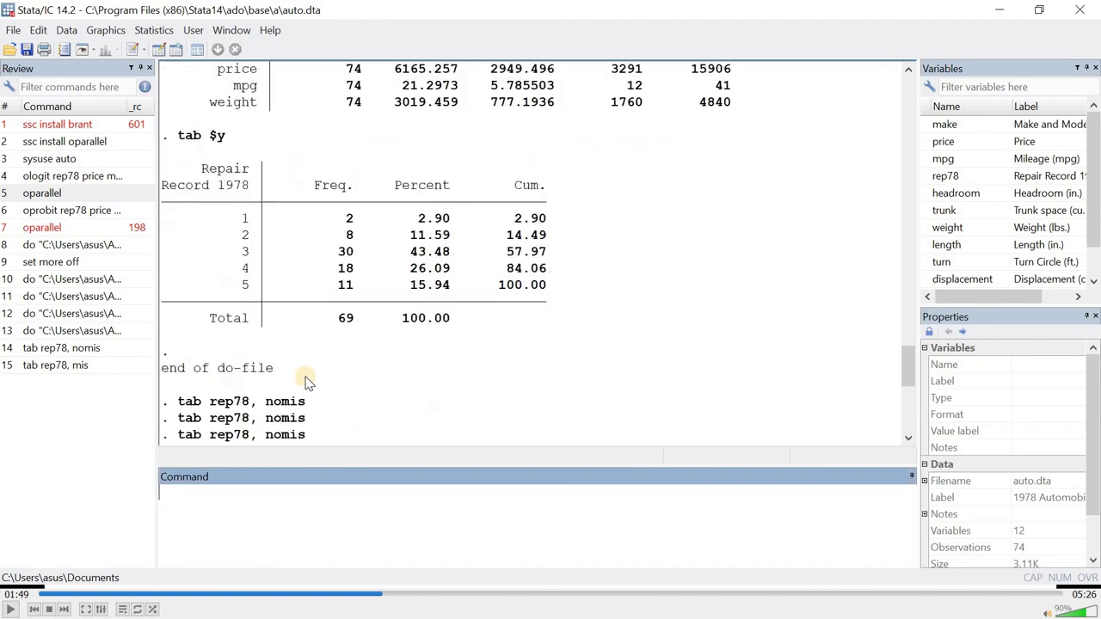
double_click(245, 218)
double_click(245, 235)
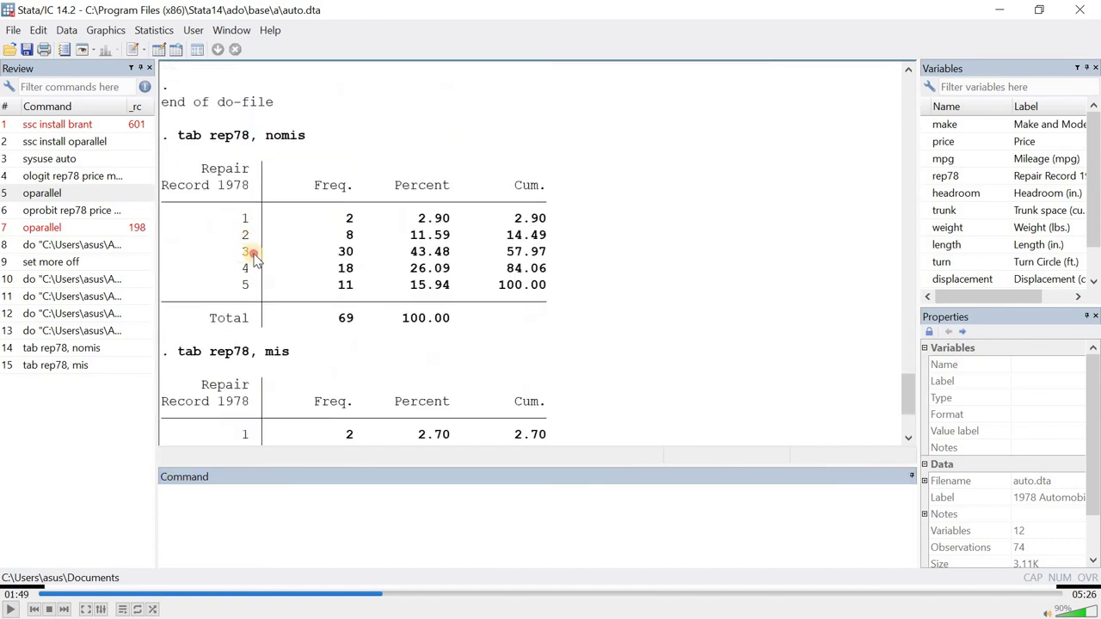
double_click(245, 251)
double_click(245, 269)
left_click(250, 291)
scroll(249, 353, "up", 2)
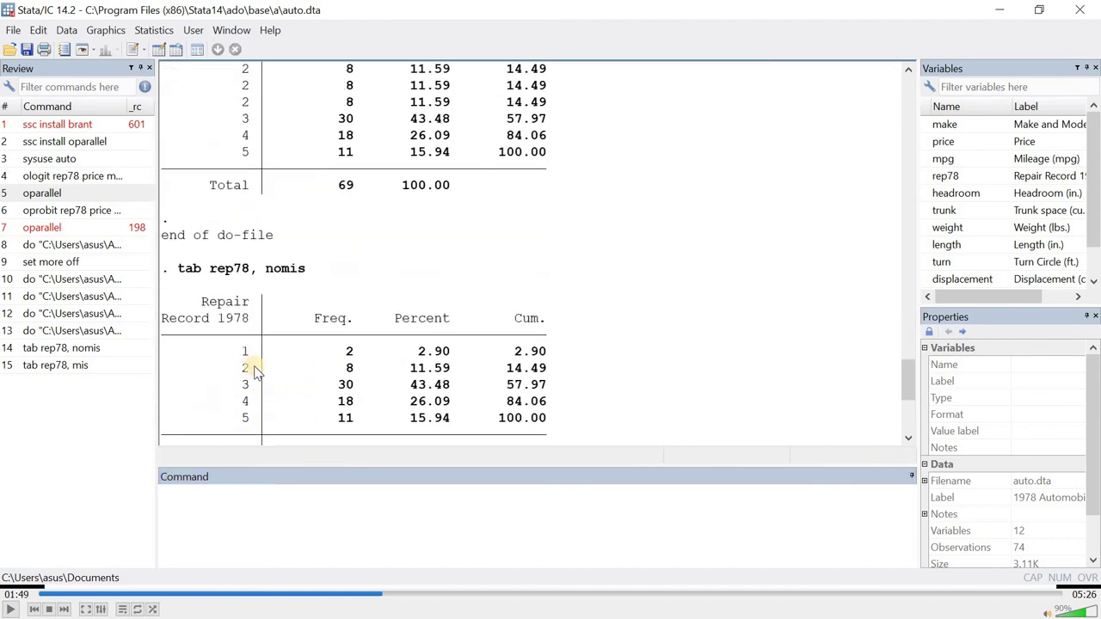
Step: Examine price's minimum, maximum and mean in the sum output, along with the mpg and weight rows
scroll(319, 258, "up", 5)
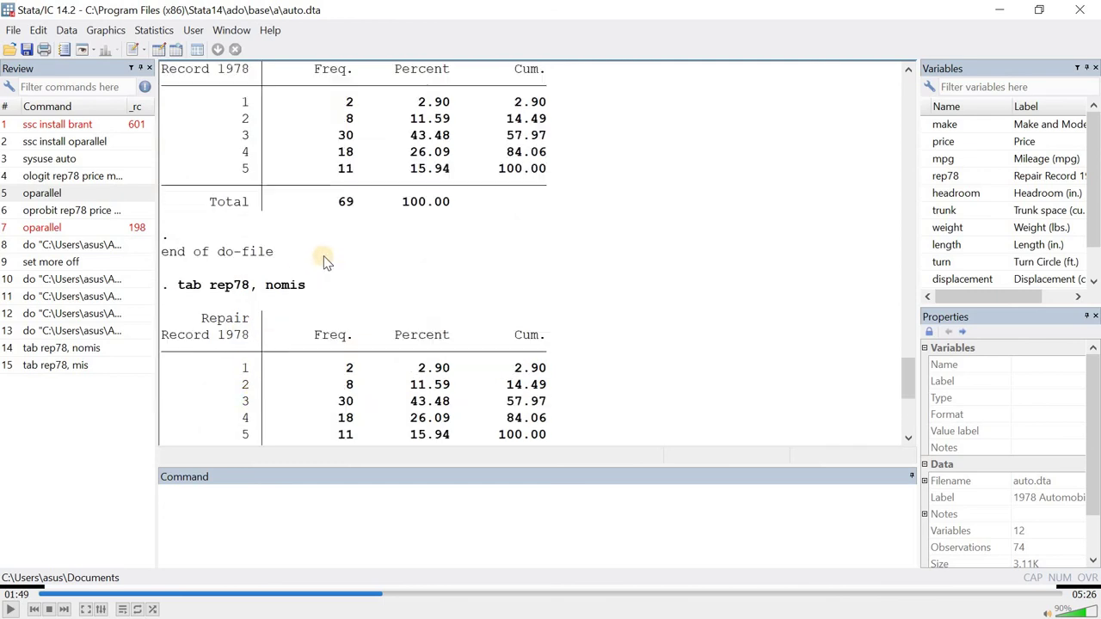
scroll(444, 241, "up", 7)
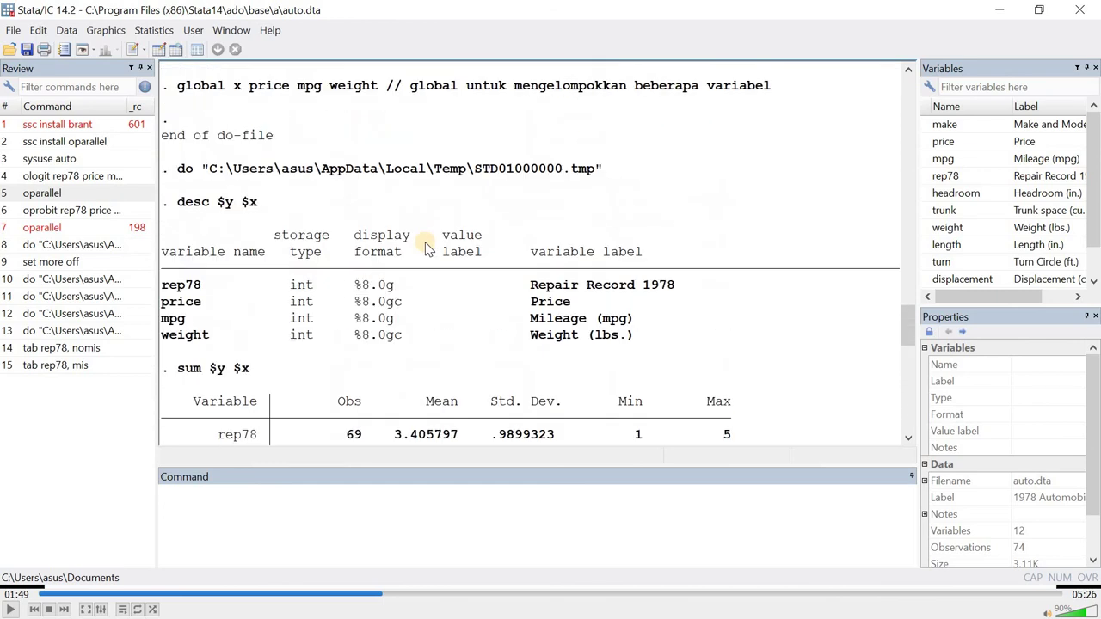
scroll(425, 246, "down", 5)
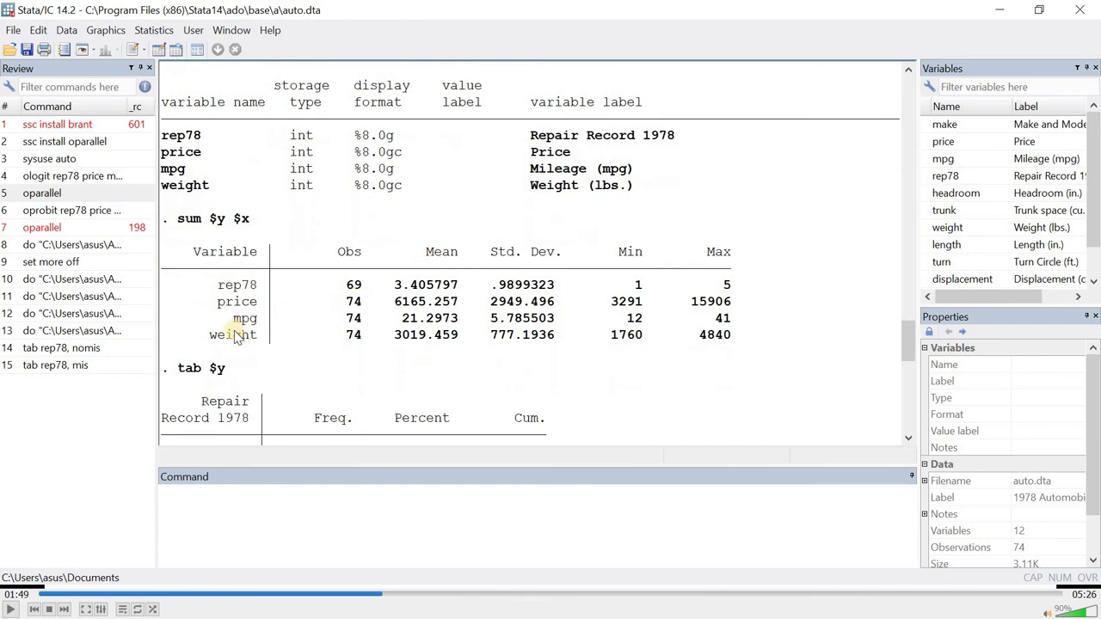
double_click(245, 301)
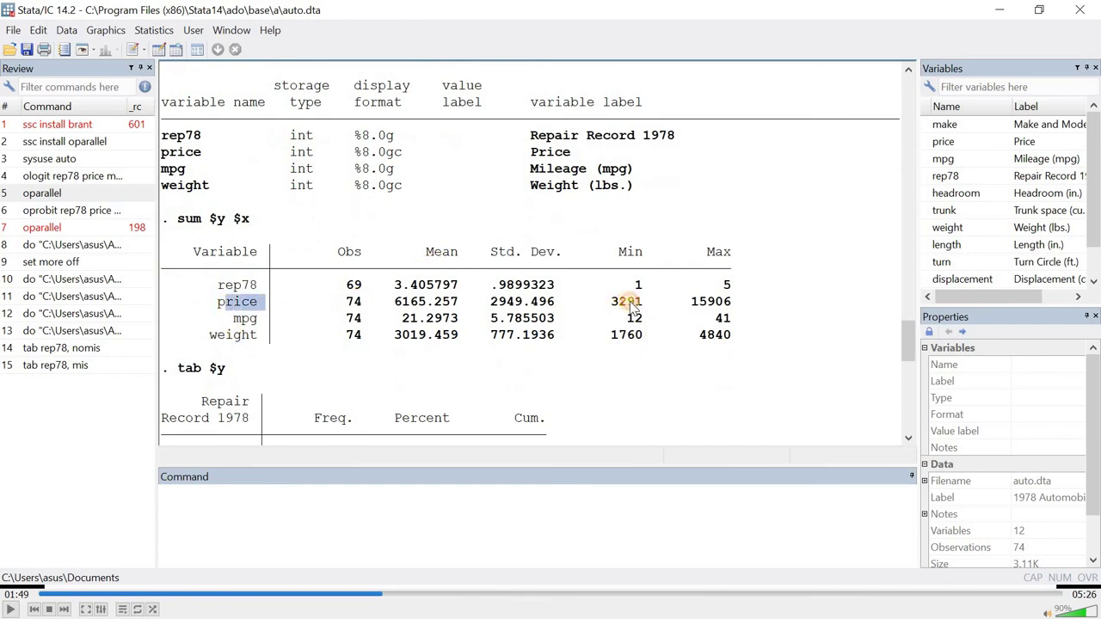
double_click(626, 302)
double_click(714, 302)
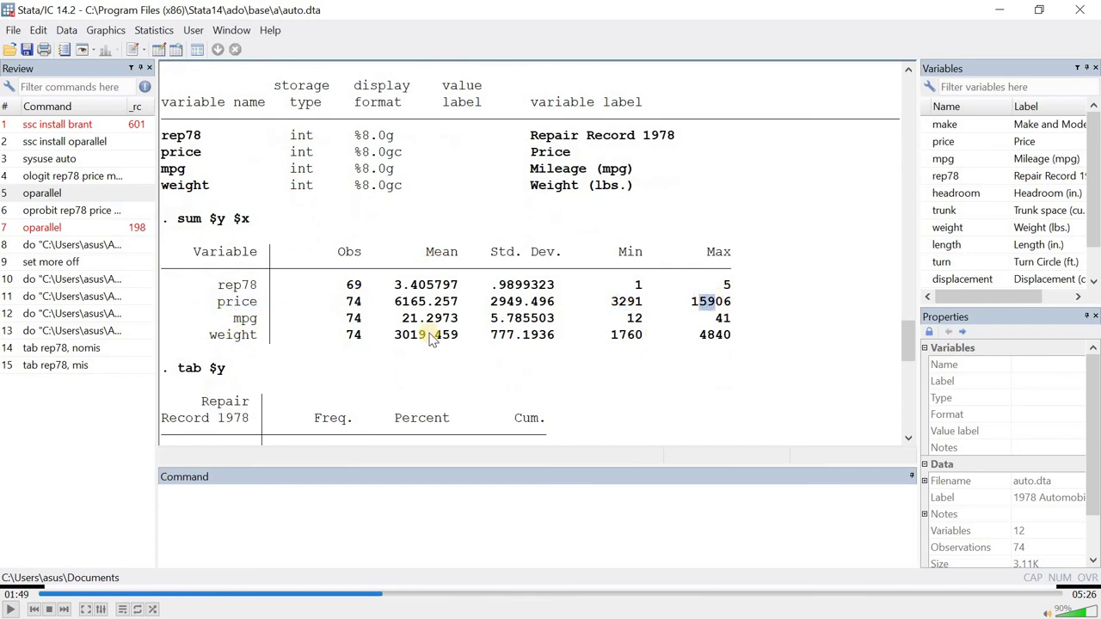
double_click(405, 302)
left_click_drag(448, 306, 458, 303)
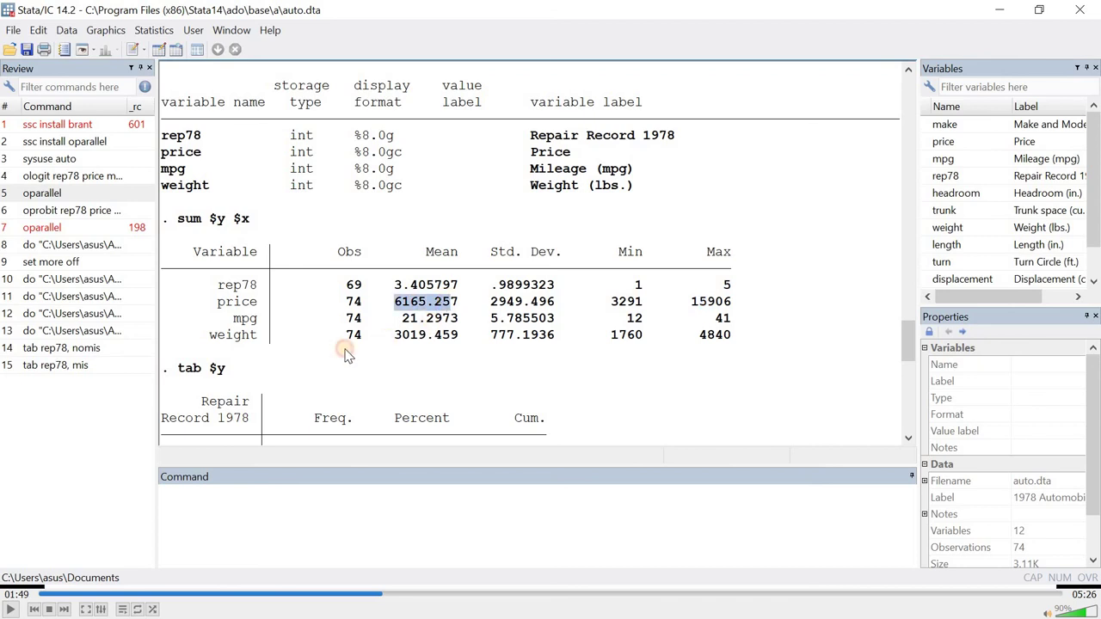
scroll(327, 305, "down", 1)
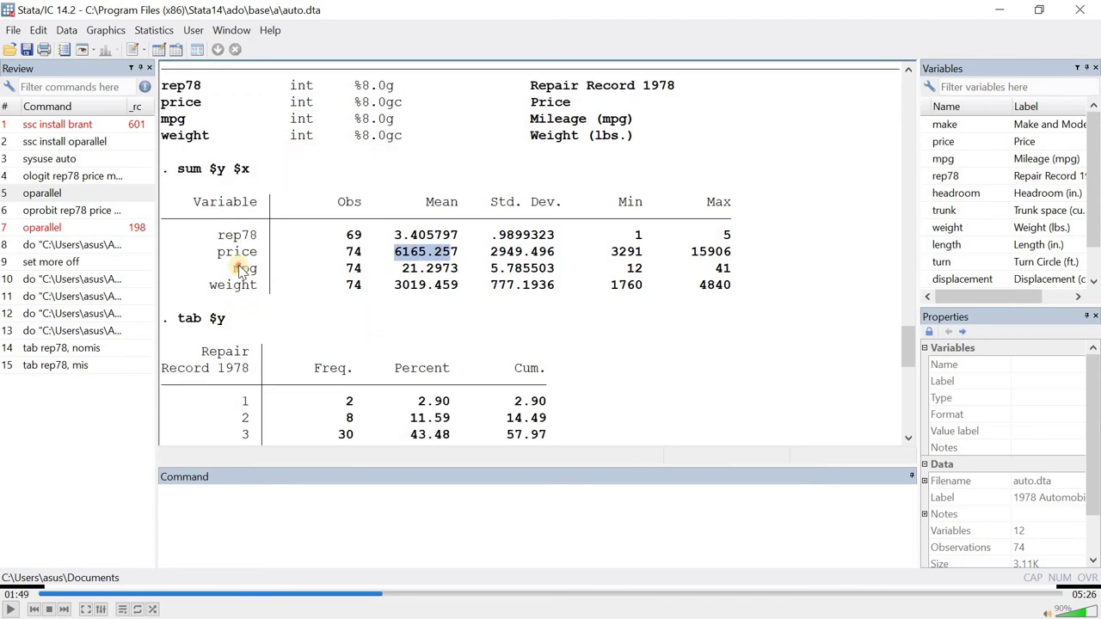
double_click(244, 268)
double_click(232, 285)
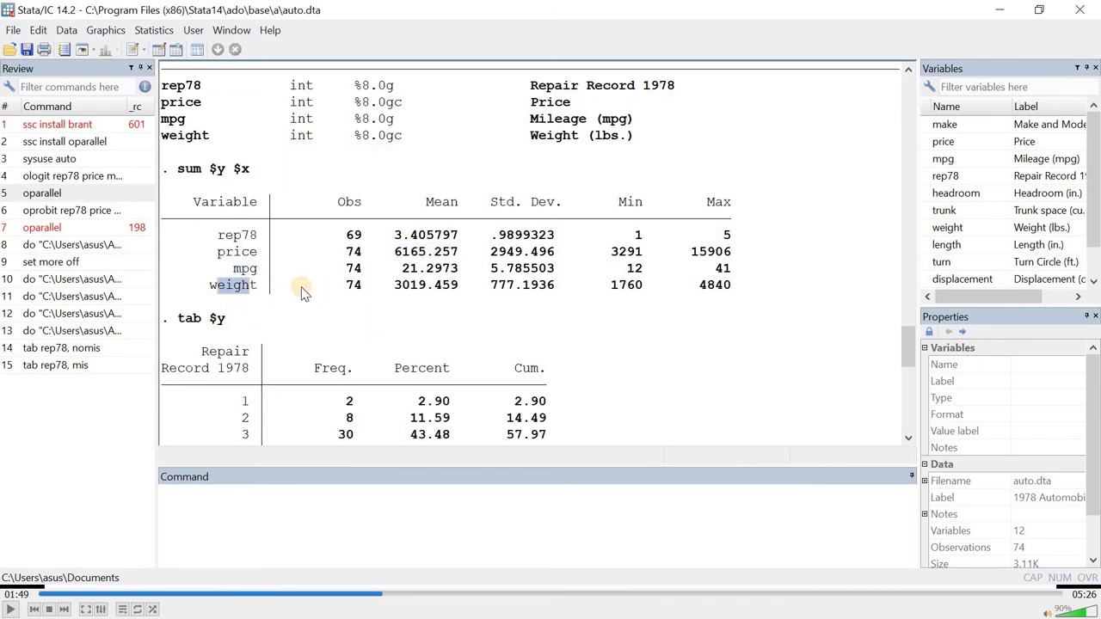
Step: Revisit the rep78 tabulations and locate the ologit $y $x command under Ordered Logit Model in the do-file
scroll(301, 312, "down", 7)
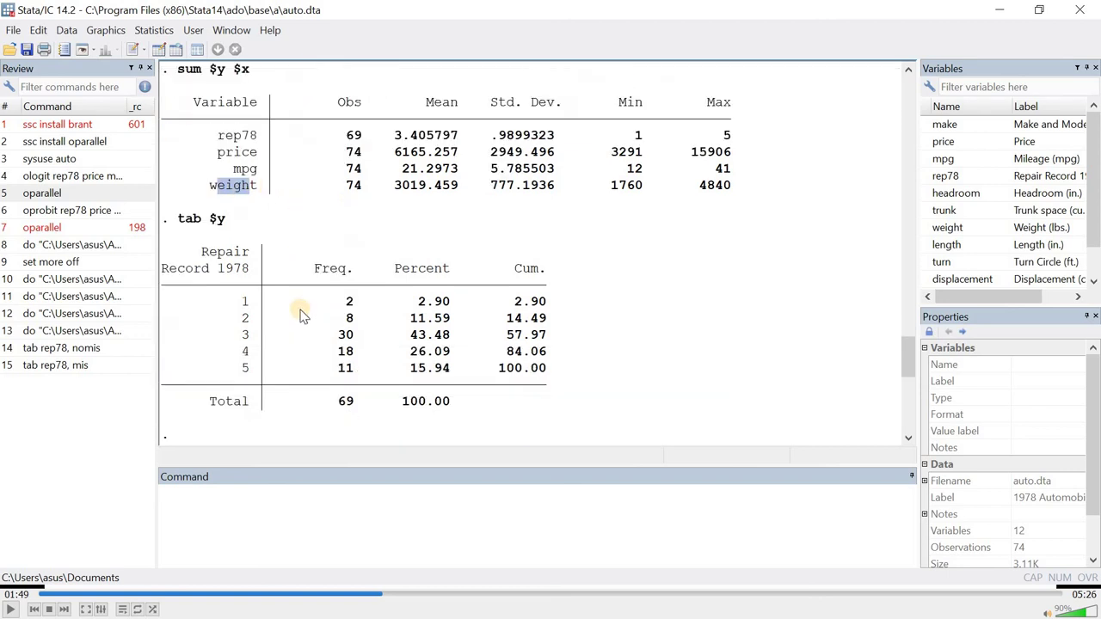
scroll(323, 303, "down", 5)
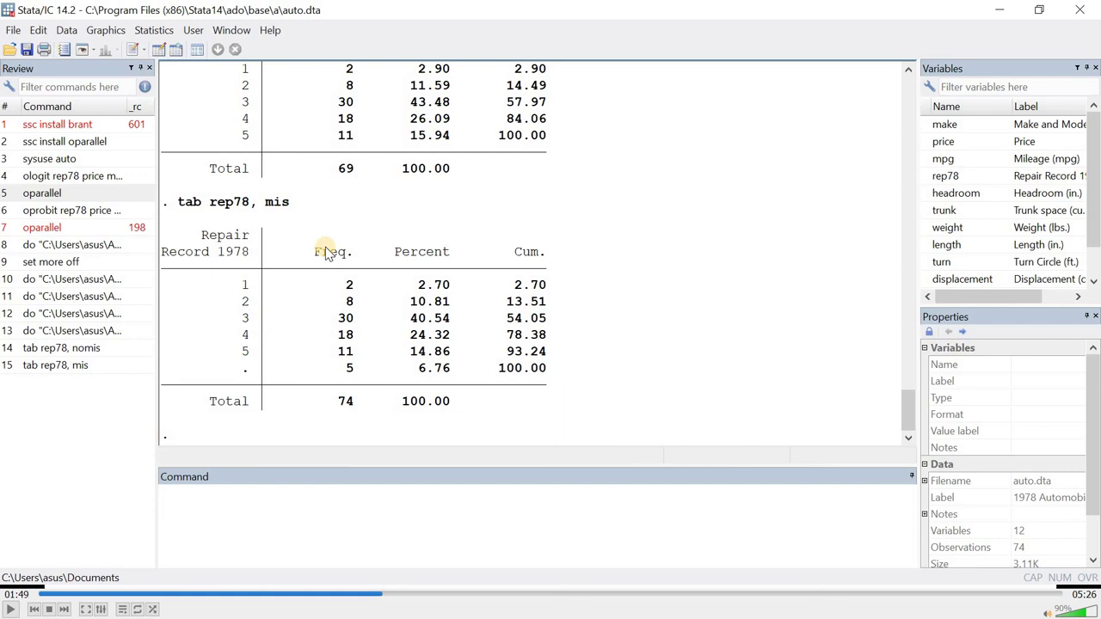
scroll(435, 245, "up", 2)
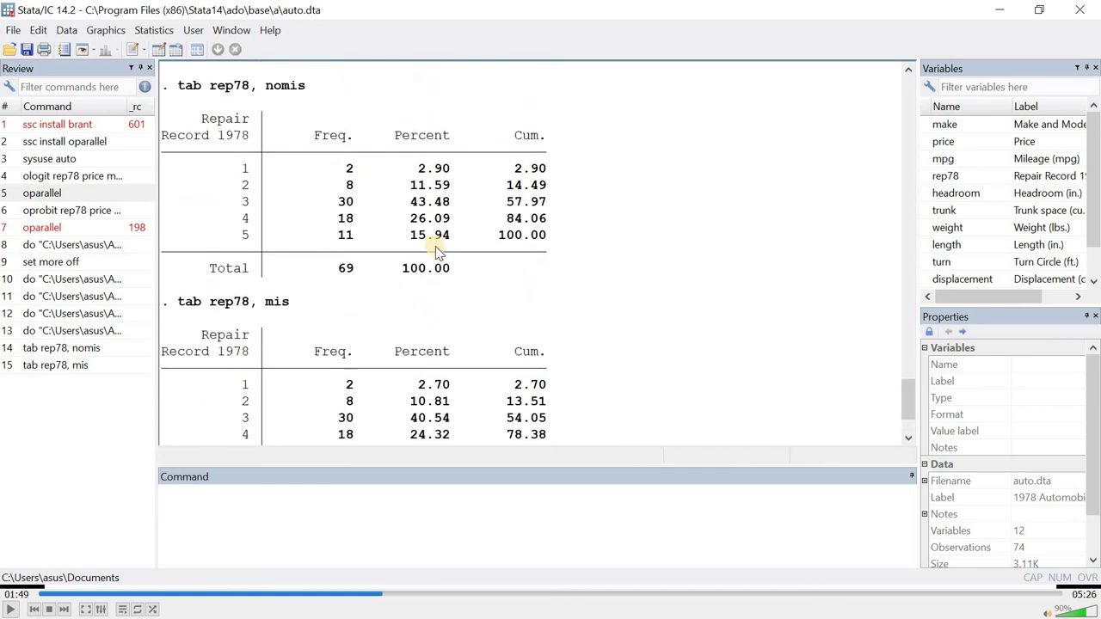
key("alt+Tab")
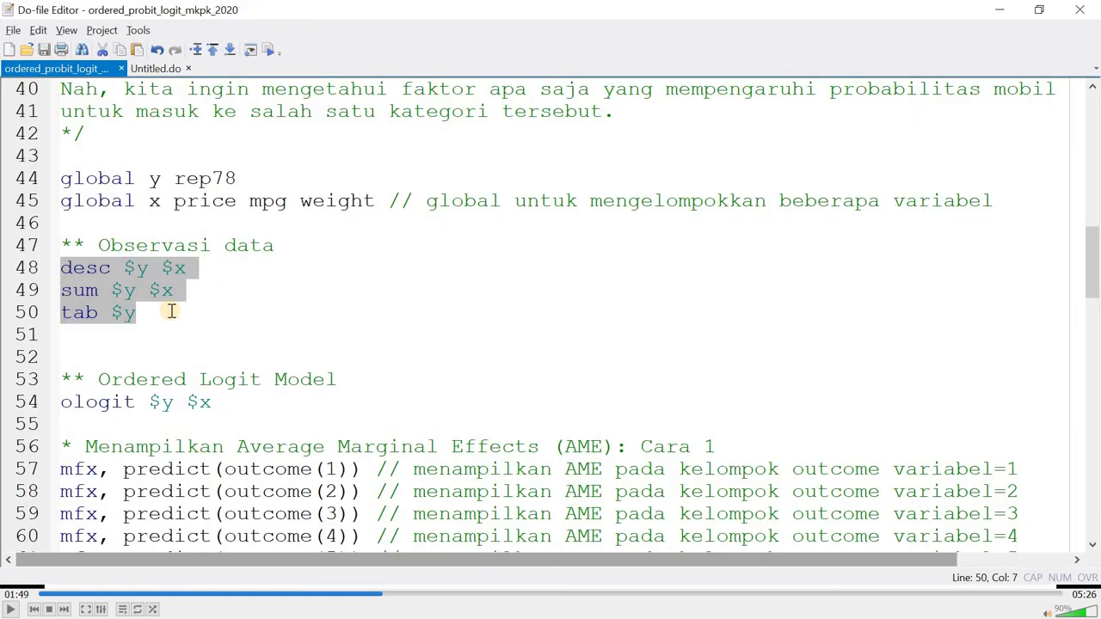
scroll(171, 311, "down", 2)
key("Down")
key("Down")
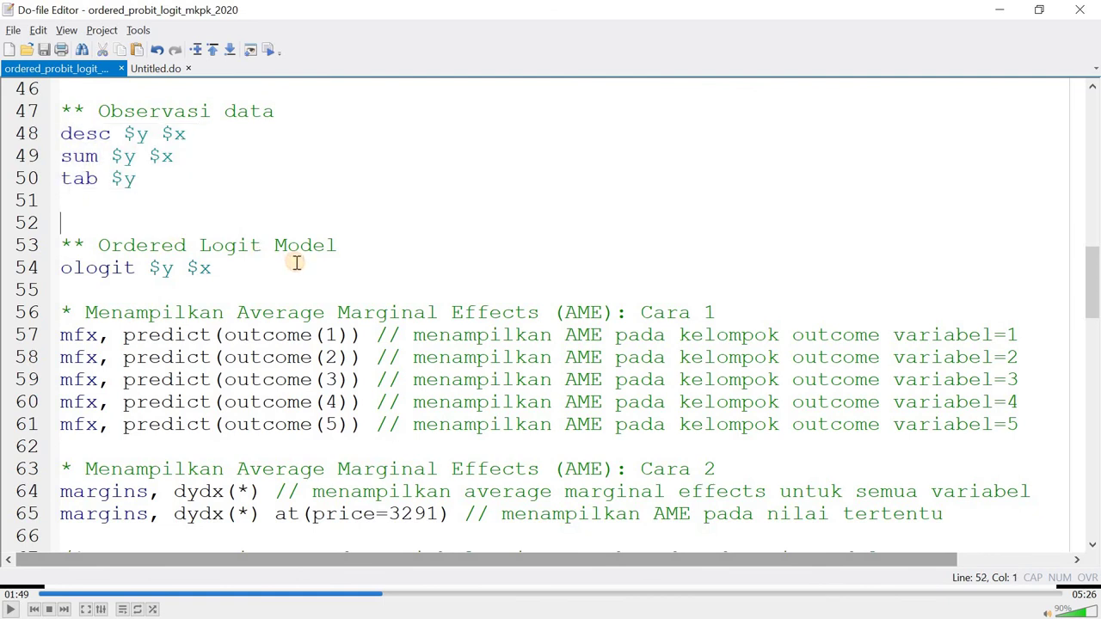
left_click(71, 269)
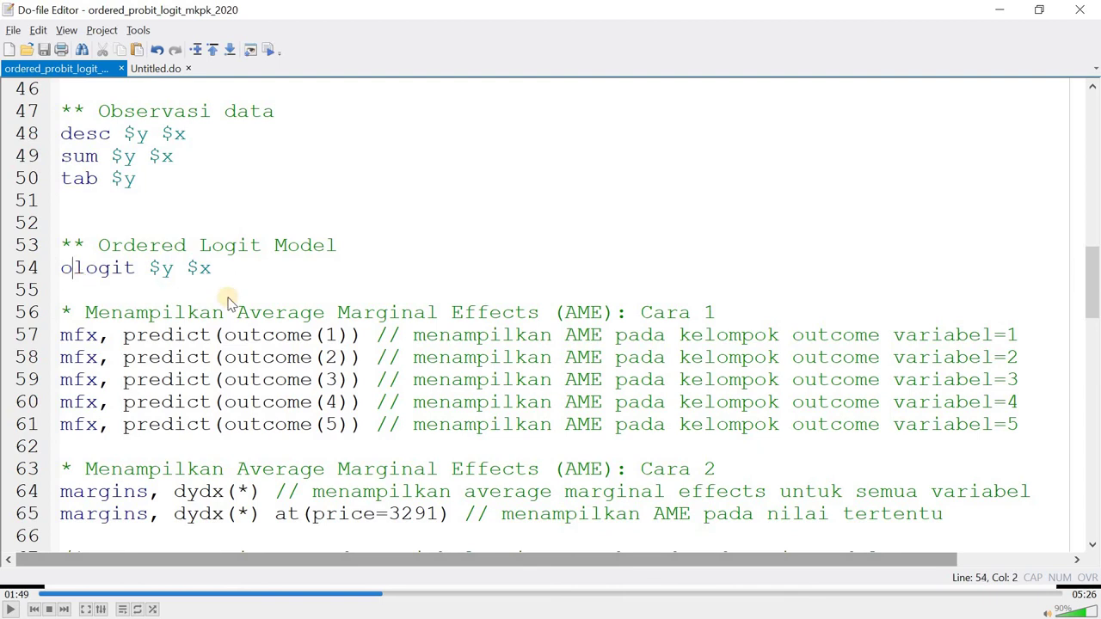
Step: Open the Stata help page for ologit and maximize its window
key("alt+Tab")
left_click(380, 505)
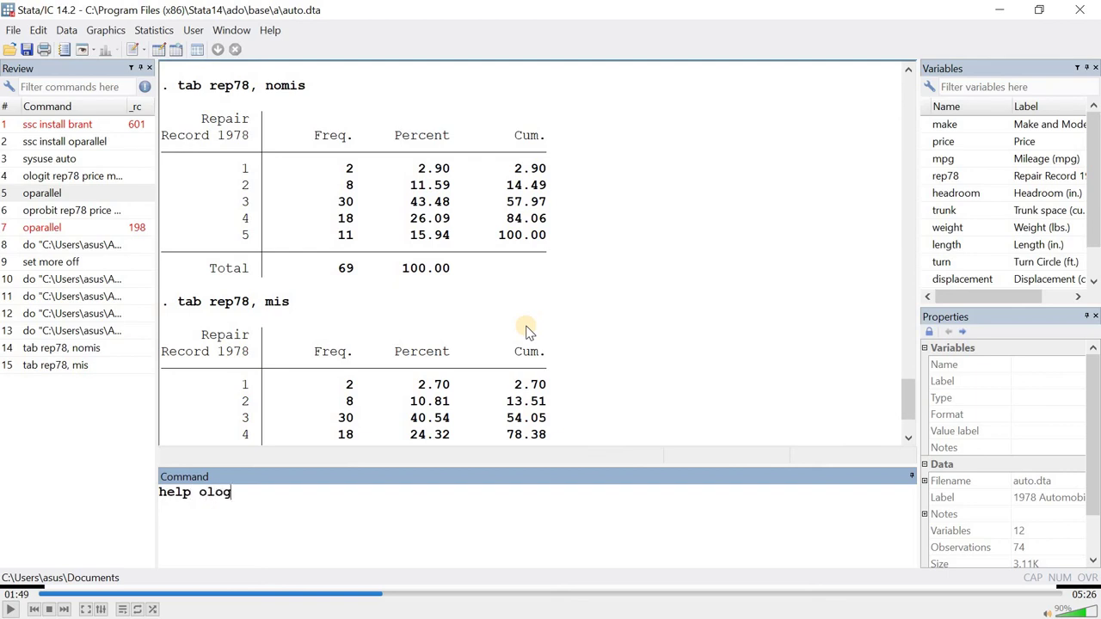
key("Return")
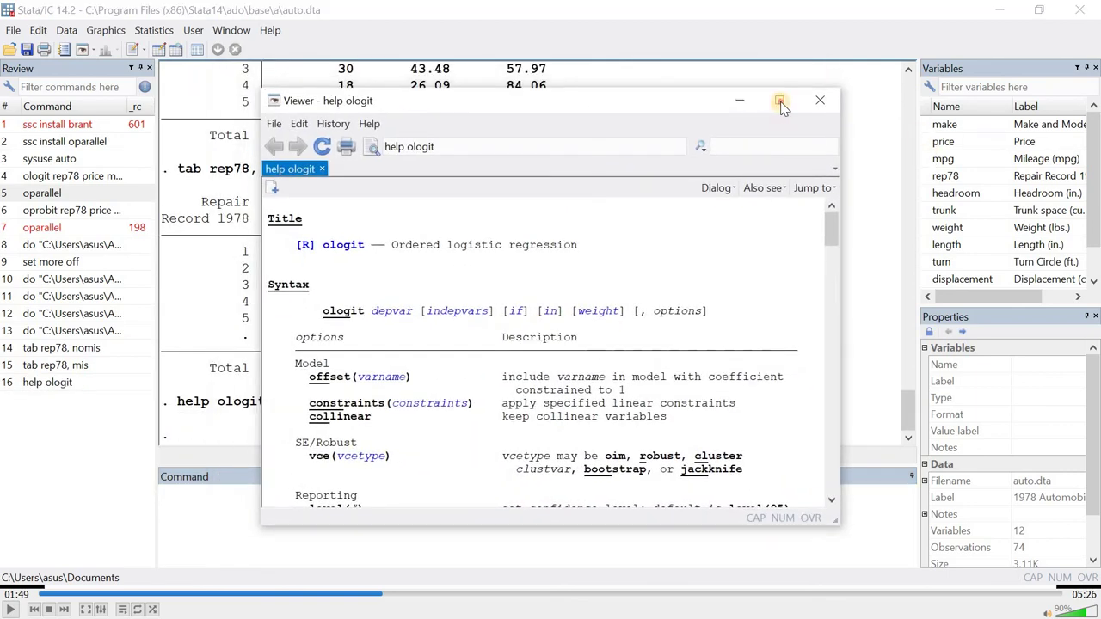
key("super+Up")
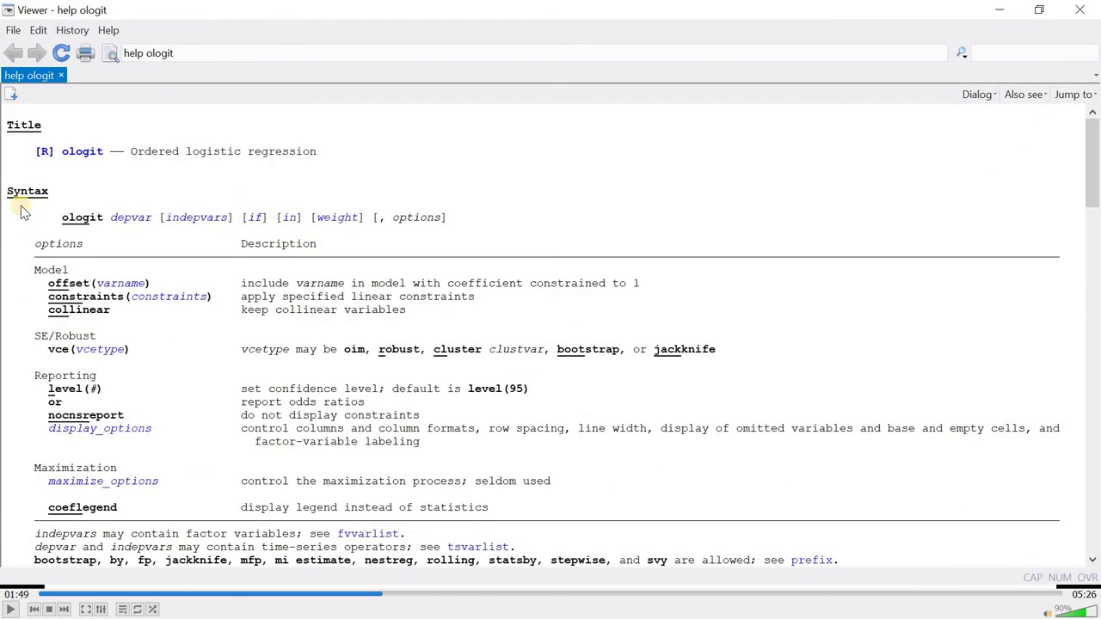
Step: Examine the ologit syntax, its model, SE/robust and reporting options, and the description further down the help page
triple_click(81, 225)
left_click(115, 229)
double_click(47, 271)
scroll(107, 400, "down", 2)
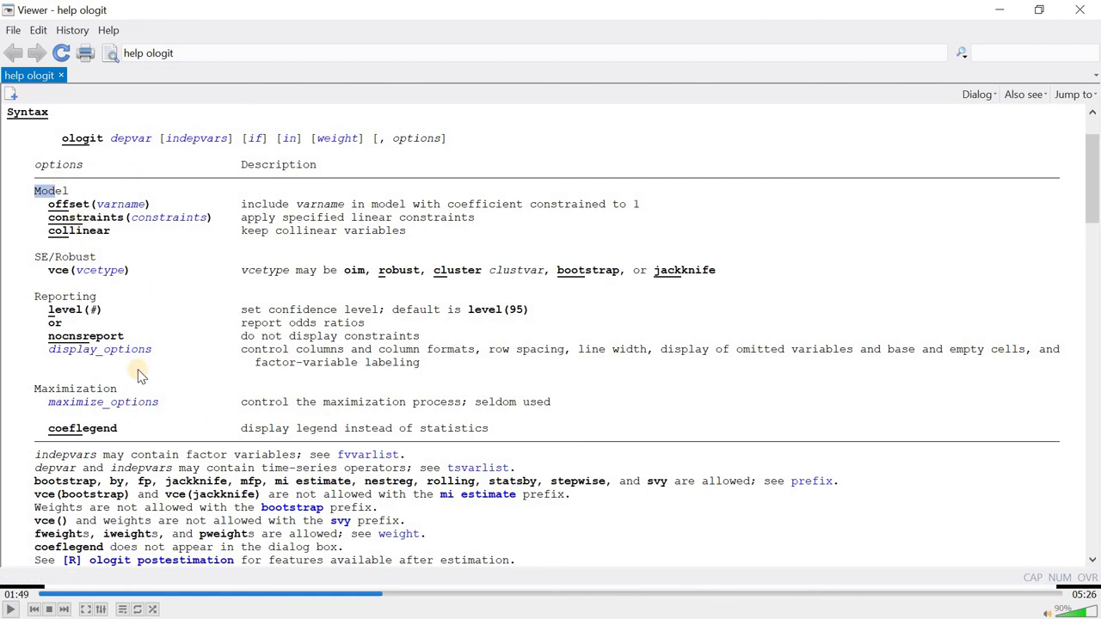
scroll(232, 362, "down", 5)
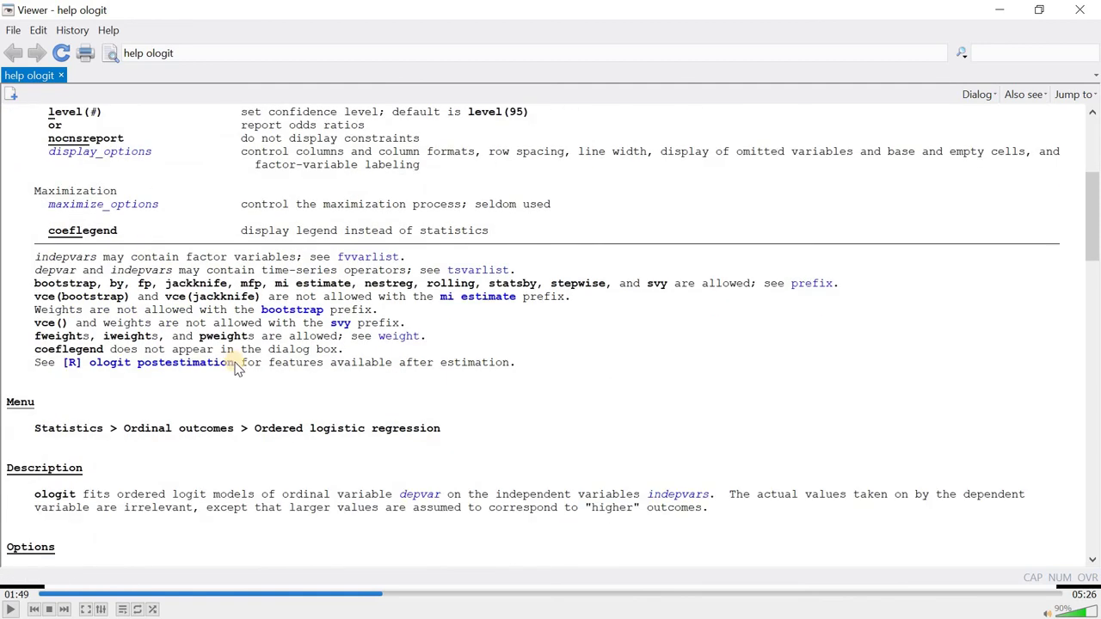
scroll(233, 363, "down", 3)
scroll(233, 370, "up", 10)
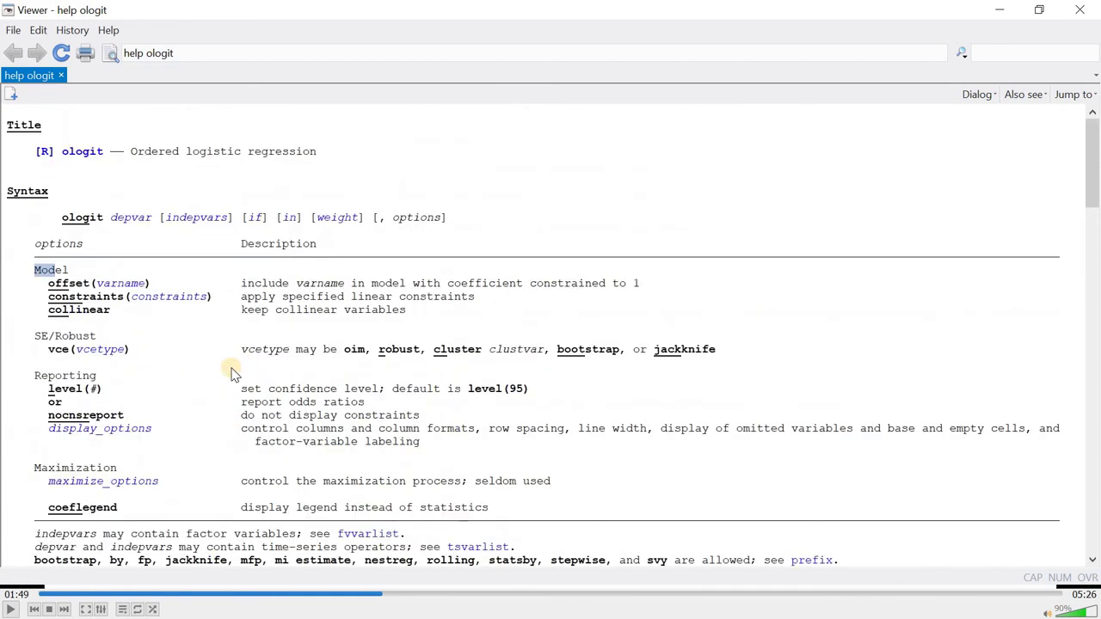
Step: Run only the ologit $y $x line of the do-file to fit the ordered logit model, and show its output
key("alt+Tab")
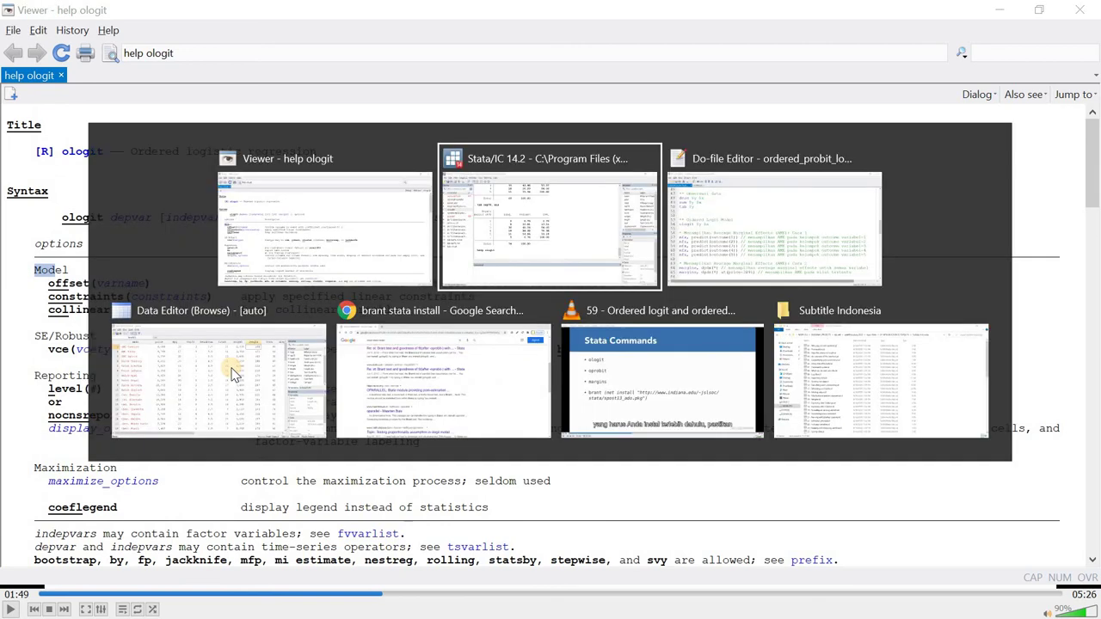
key("alt+Tab")
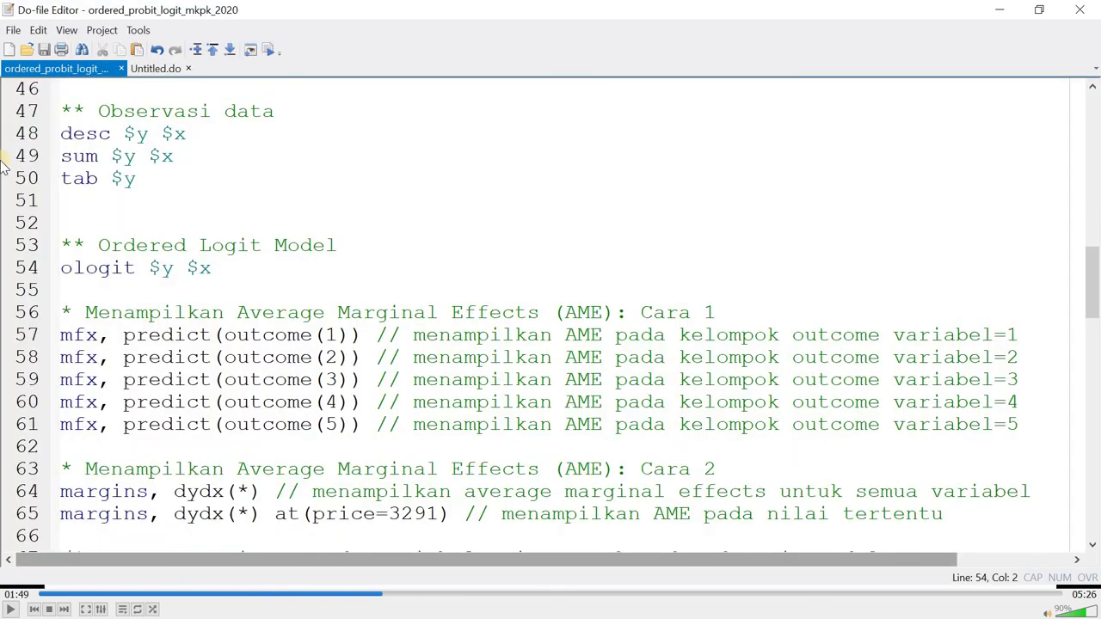
key("Home")
key("shift+Down")
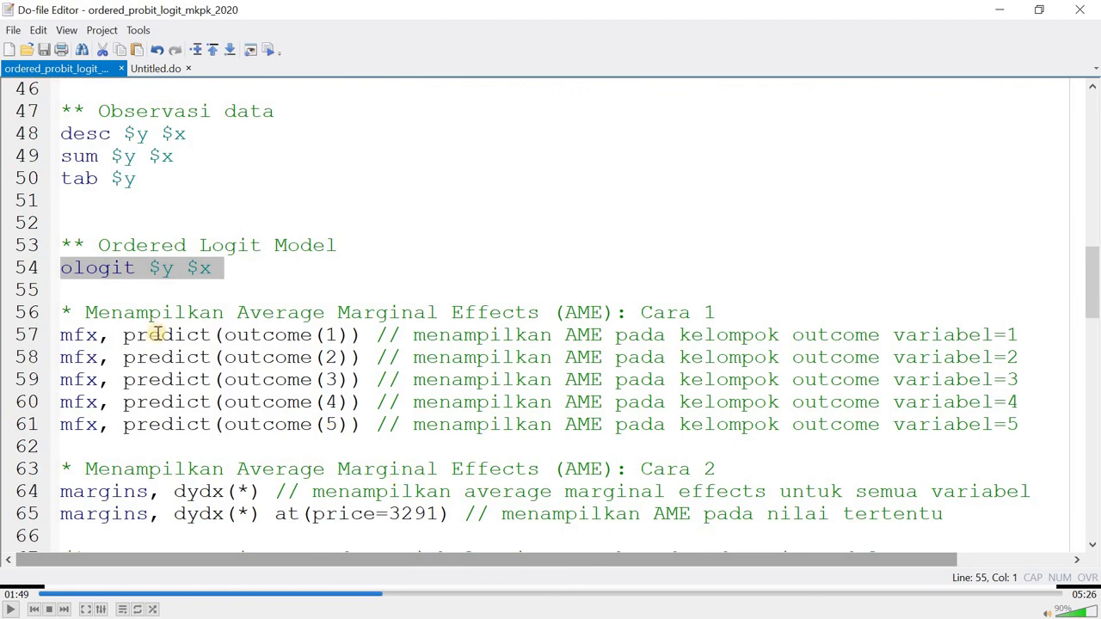
left_click(199, 272)
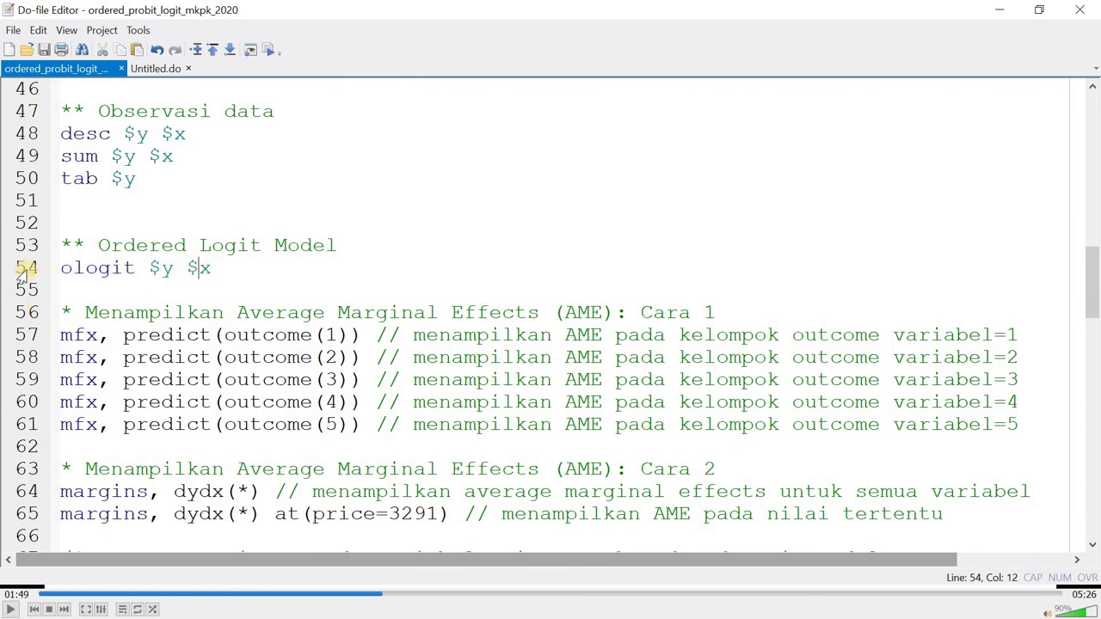
key("Home")
key("shift+Down")
key("shift+Left")
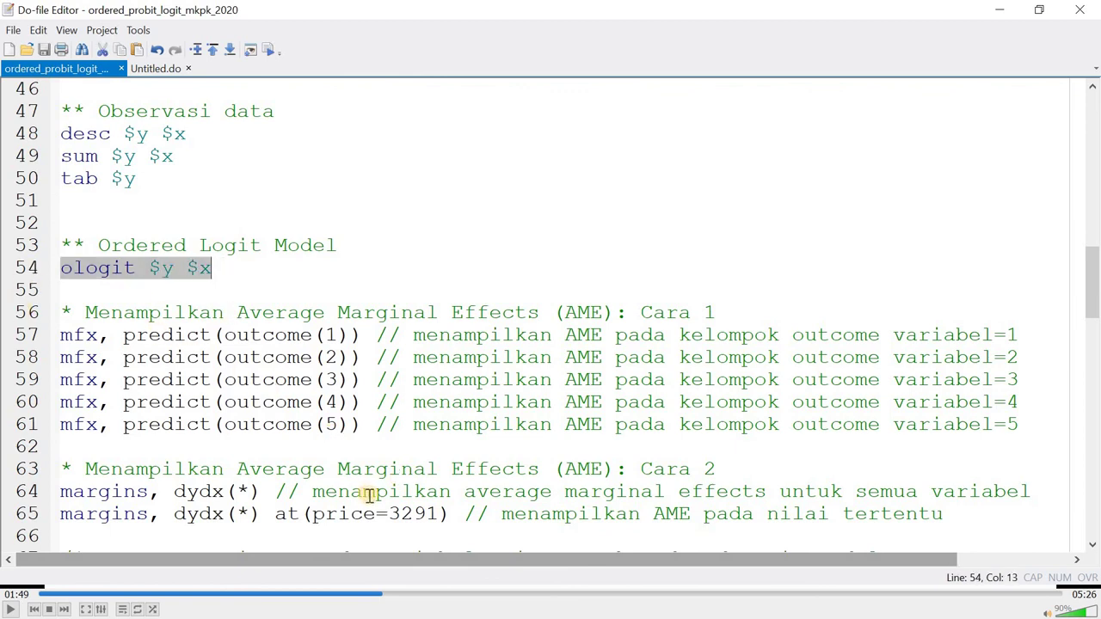
key("alt+Tab")
key("alt+Tab")
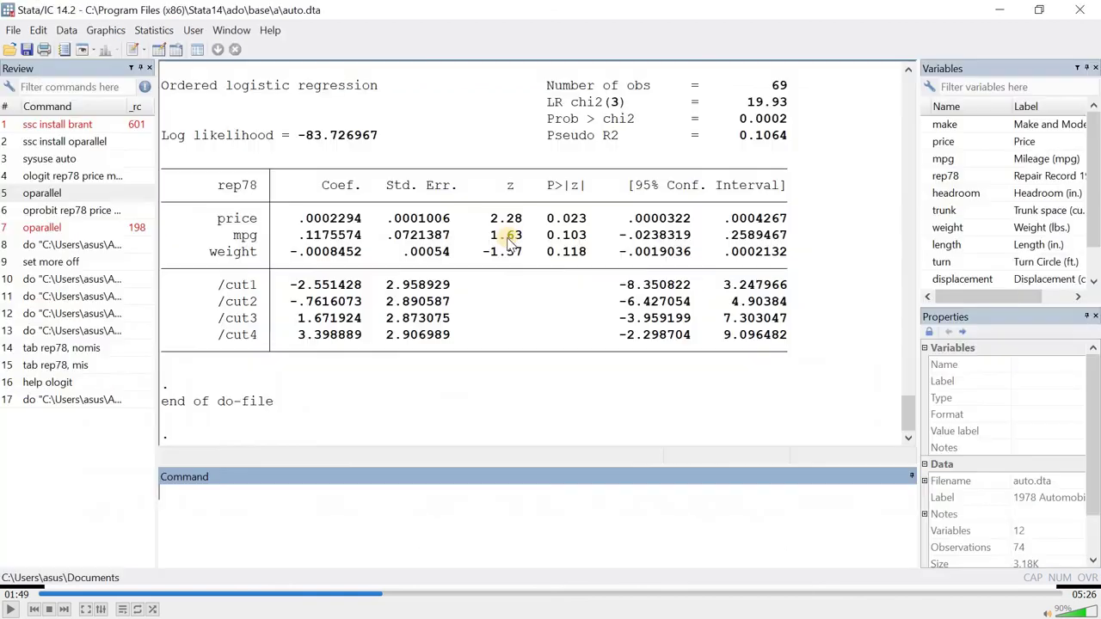
Step: Examine the ordered logistic regression output, including the iteration log and the /cut1 to /cut4 rows
scroll(512, 254, "up", 2)
scroll(512, 251, "down", 2)
scroll(511, 249, "up", 1)
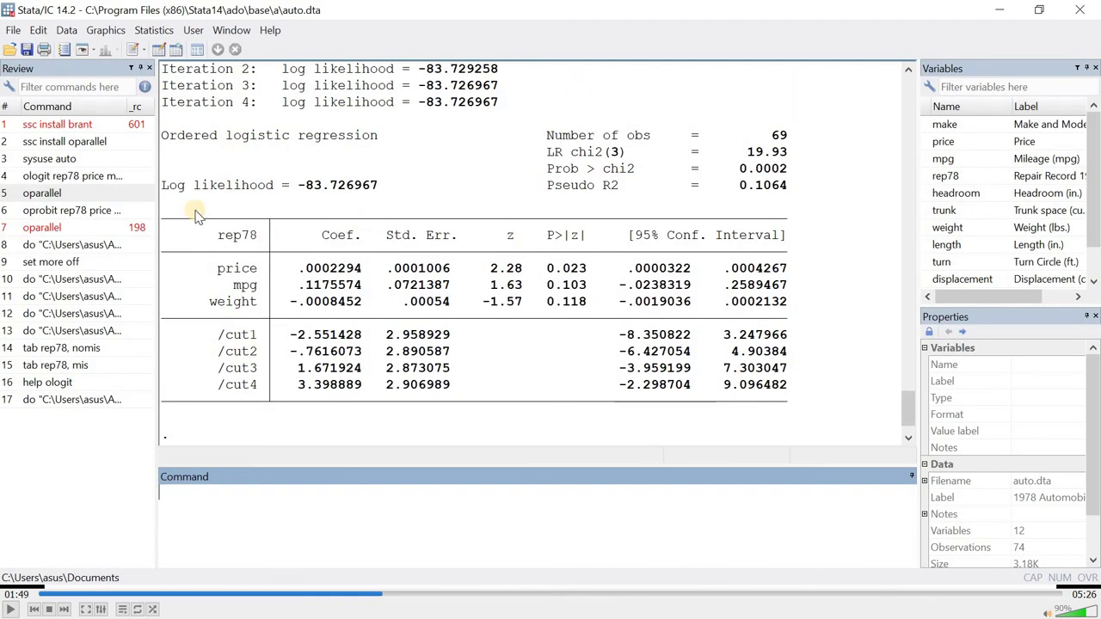
scroll(379, 251, "up", 1)
scroll(233, 301, "down", 2)
left_click_drag(201, 284, 755, 354)
left_click_drag(235, 295, 788, 337)
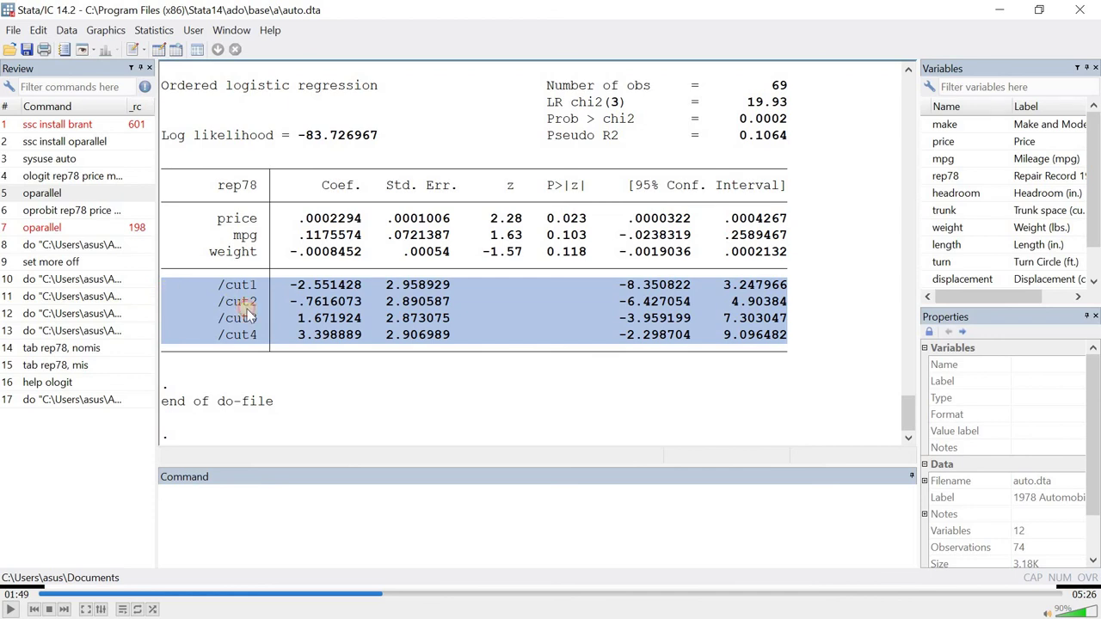
left_click_drag(177, 287, 788, 341)
left_click_drag(232, 329, 199, 288)
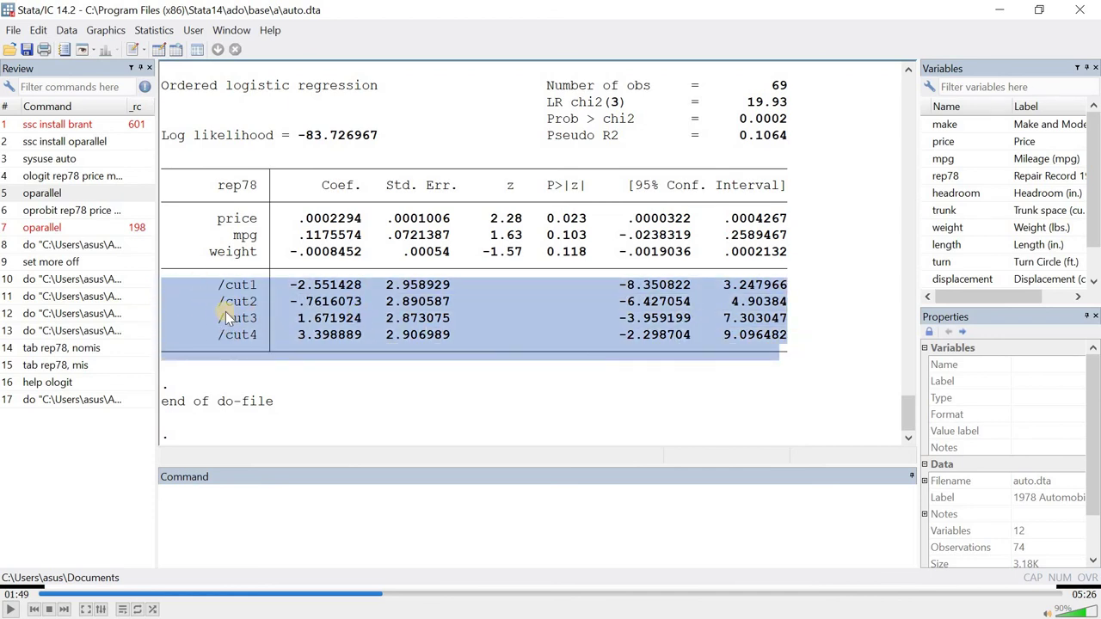
left_click(278, 502)
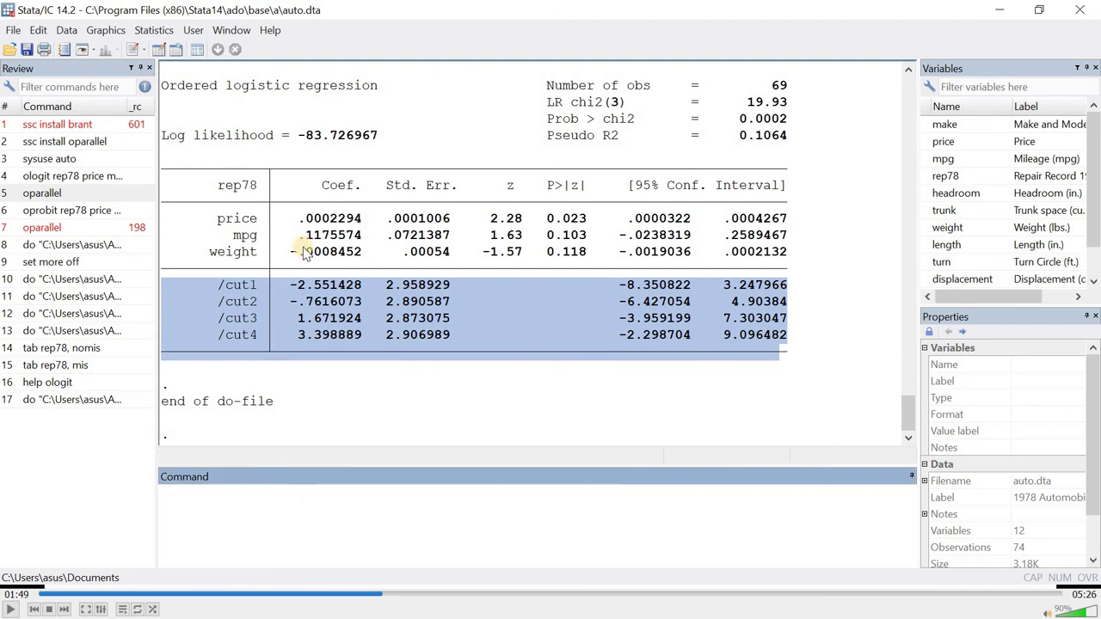
Step: Compare the rep78 categories in the tab rep78, mis frequency table with the /cut1 to /cut4 rows of the ordered logit output
left_click_drag(218, 185, 266, 238)
left_click_drag(218, 185, 276, 220)
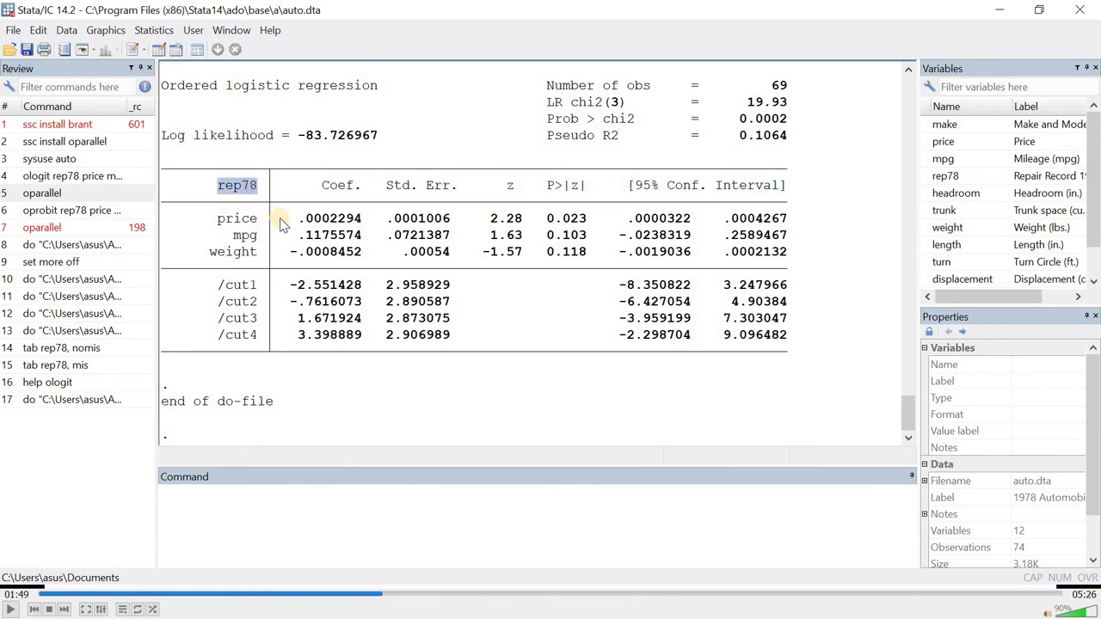
scroll(280, 224, "up", 8)
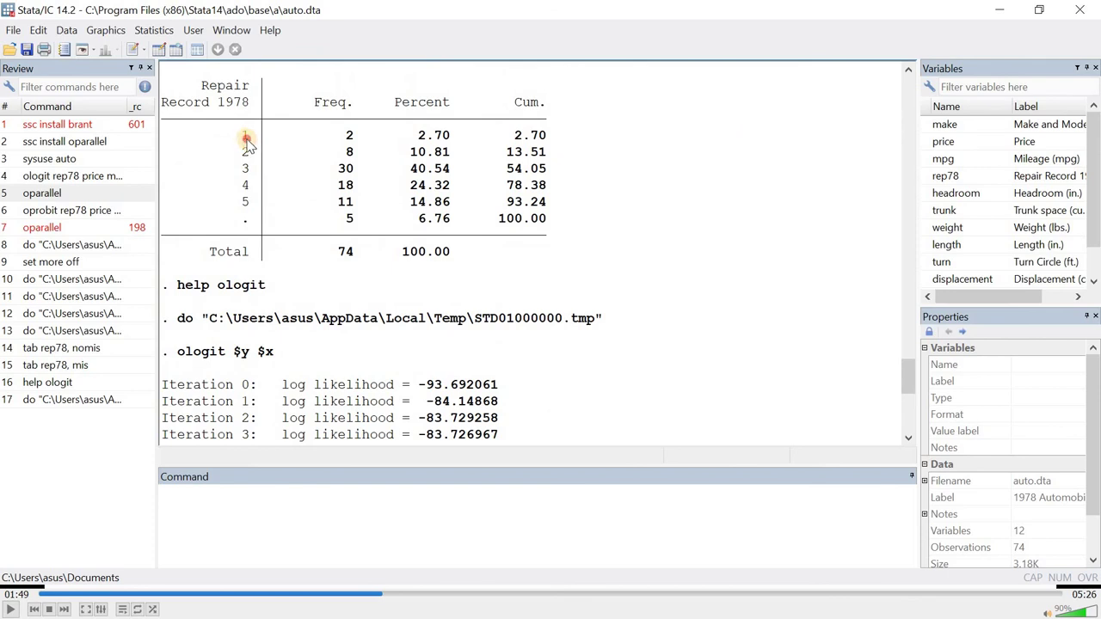
left_click_drag(246, 138, 277, 225)
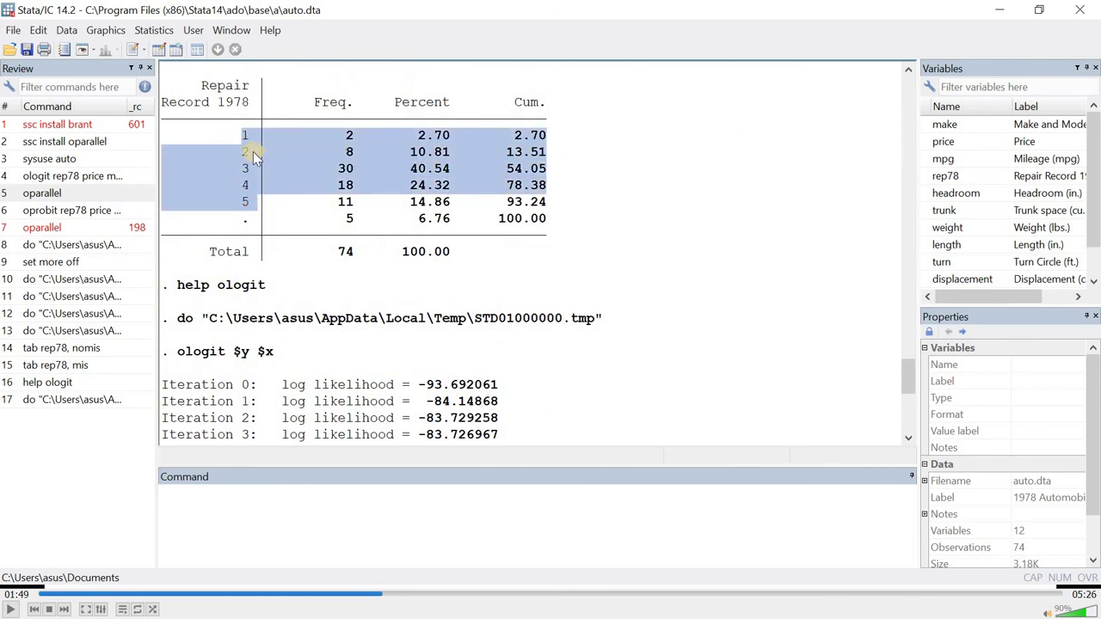
scroll(245, 217, "down", 8)
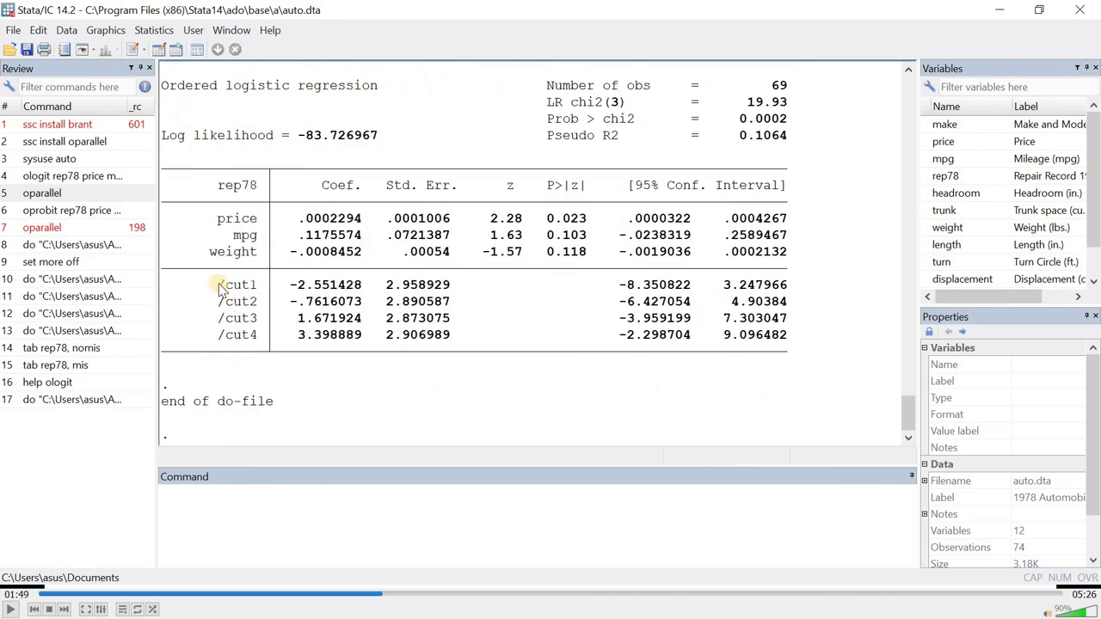
left_click_drag(219, 285, 787, 353)
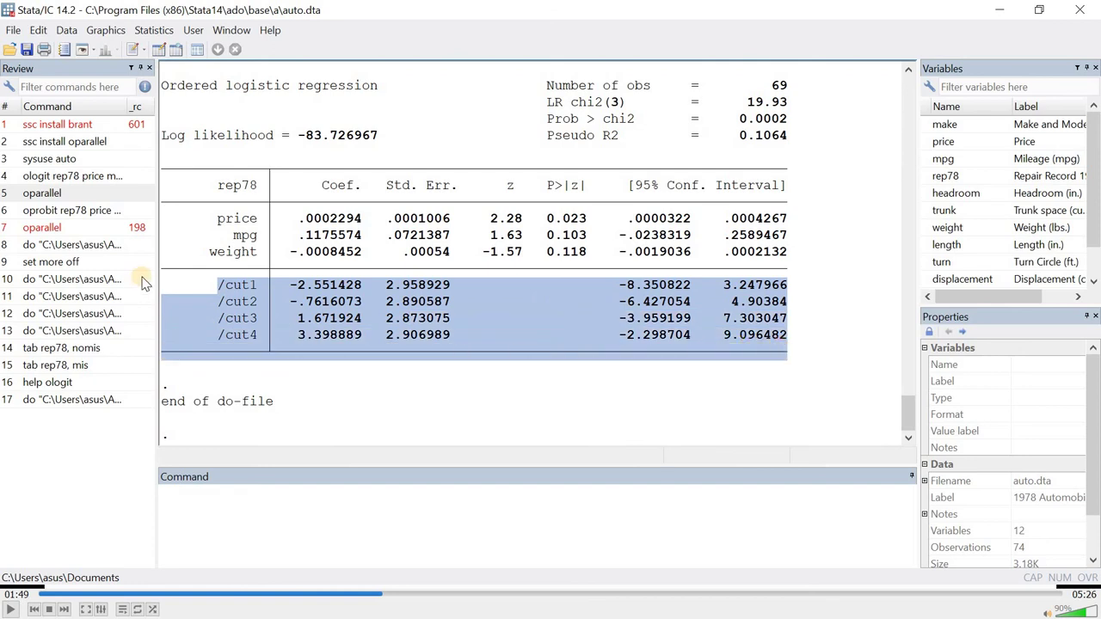
scroll(297, 223, "up", 12)
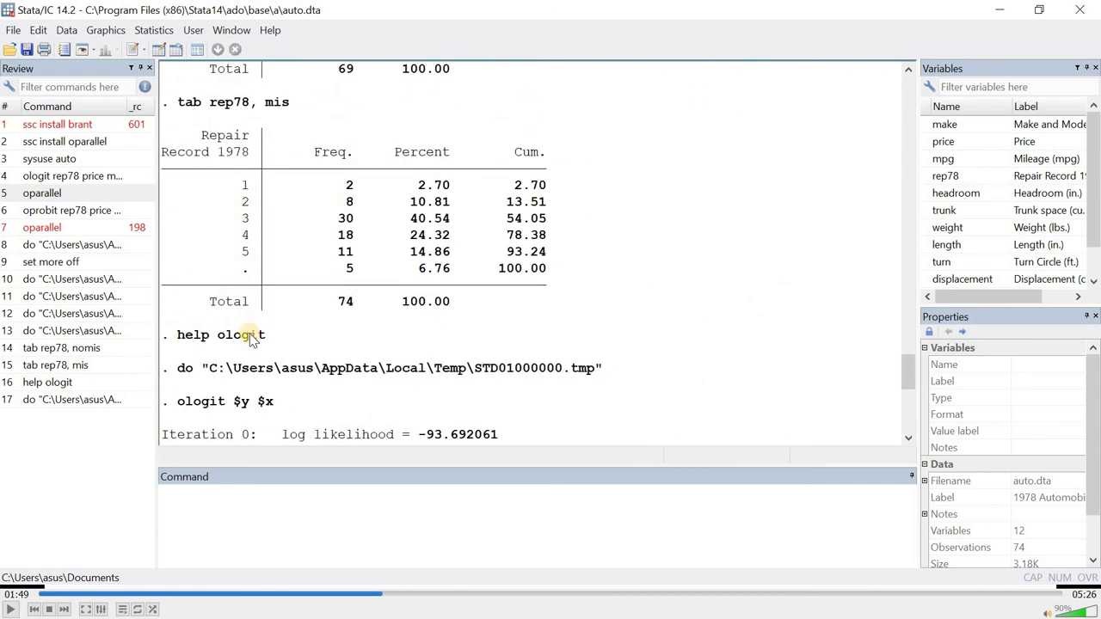
scroll(245, 318, "down", 9)
left_click(245, 299)
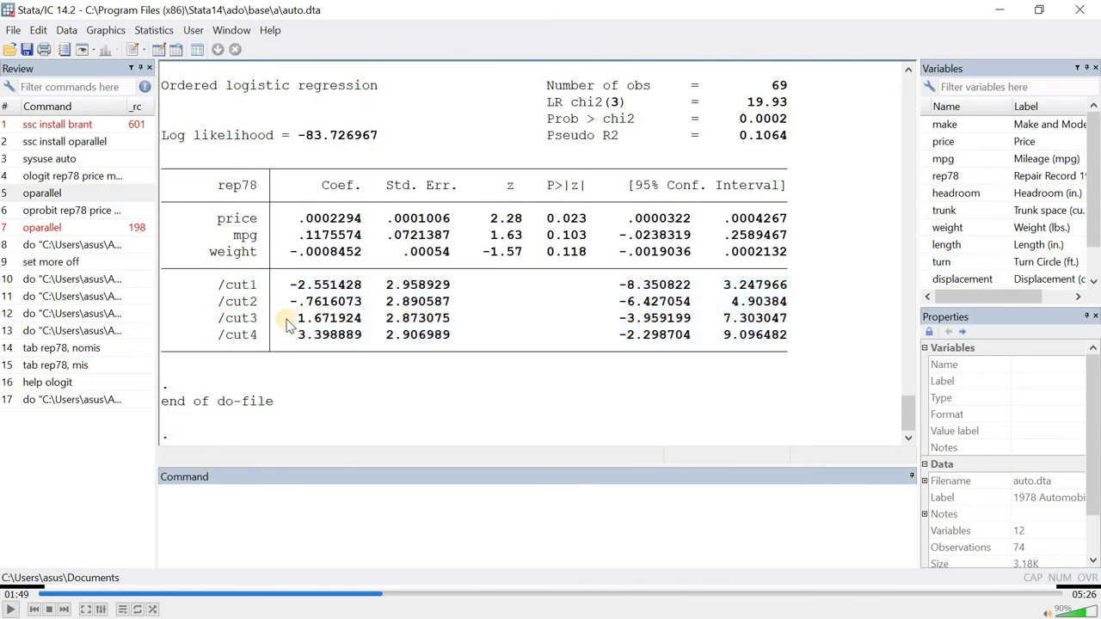
Step: Examine the coefficients, standard errors and confidence intervals of the /cut1 to /cut4 rows in the ordered logit output
left_click_drag(222, 287, 419, 337)
left_click_drag(447, 297, 789, 342)
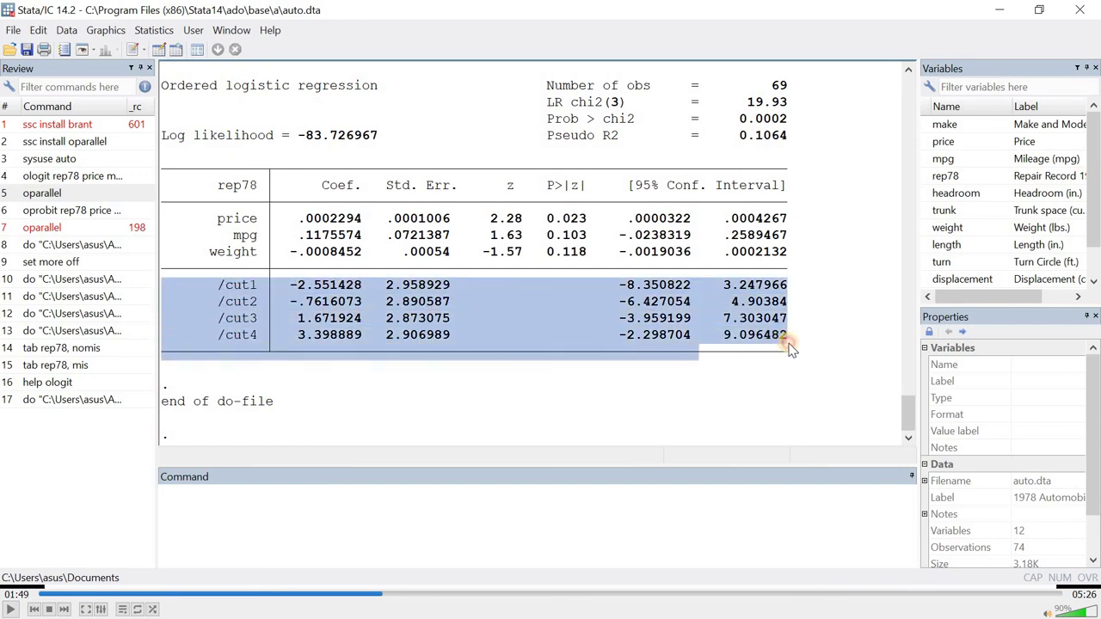
double_click(348, 187)
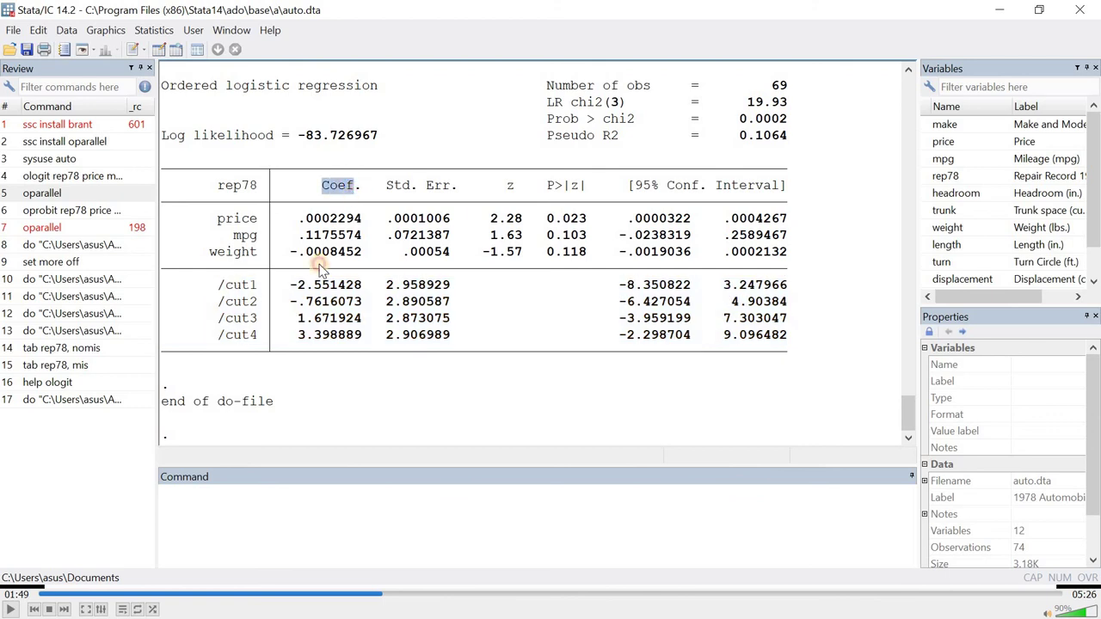
left_click_drag(455, 269, 780, 335)
left_click_drag(428, 306, 793, 348)
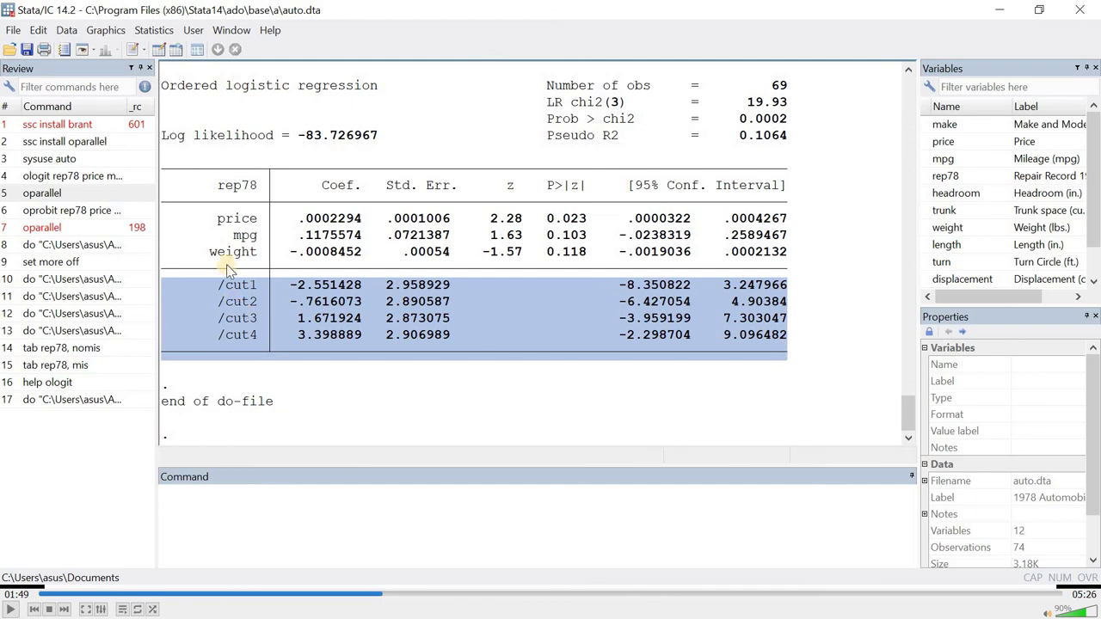
Step: Examine the price, mpg and weight rows of the ordered logit output, comparing the signs of their coefficients
left_click_drag(199, 222, 825, 258)
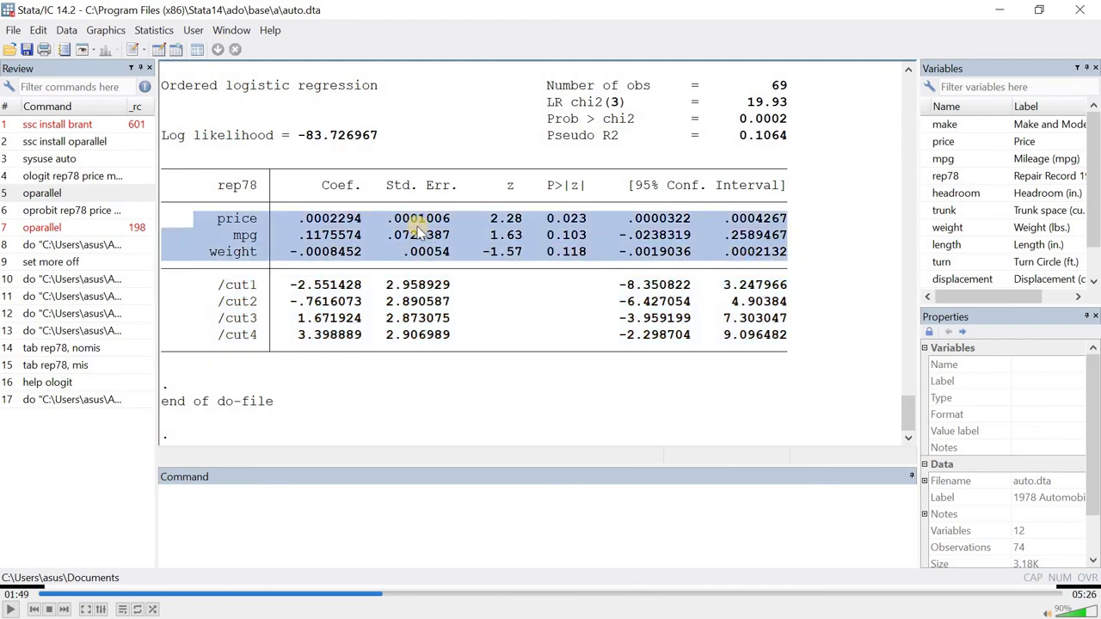
scroll(347, 290, "up", 2)
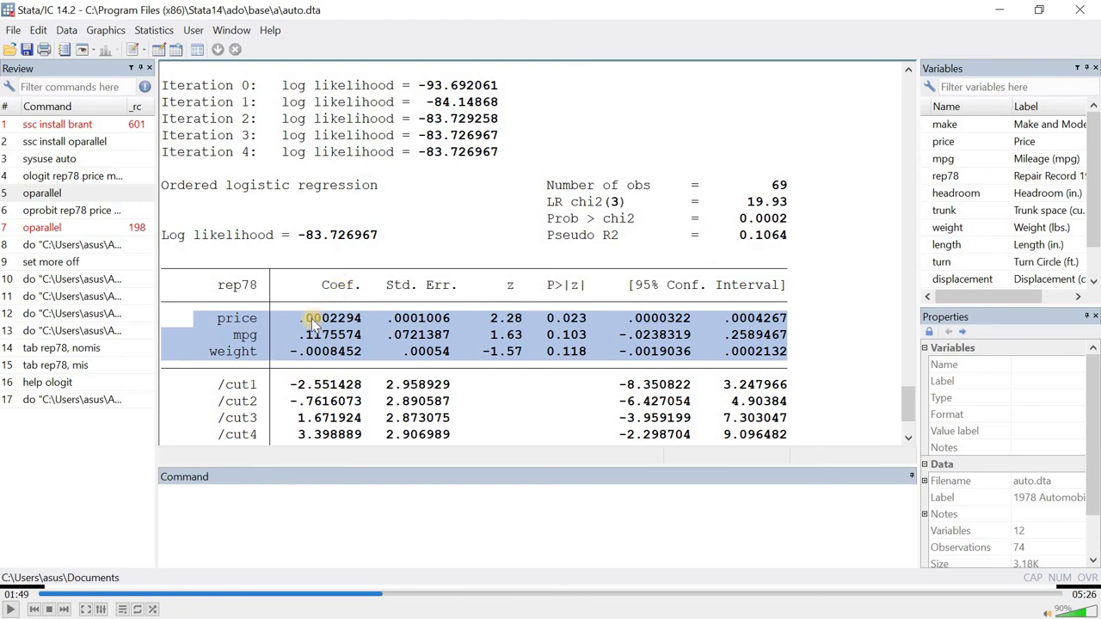
scroll(327, 318, "up", 5)
scroll(327, 319, "down", 6)
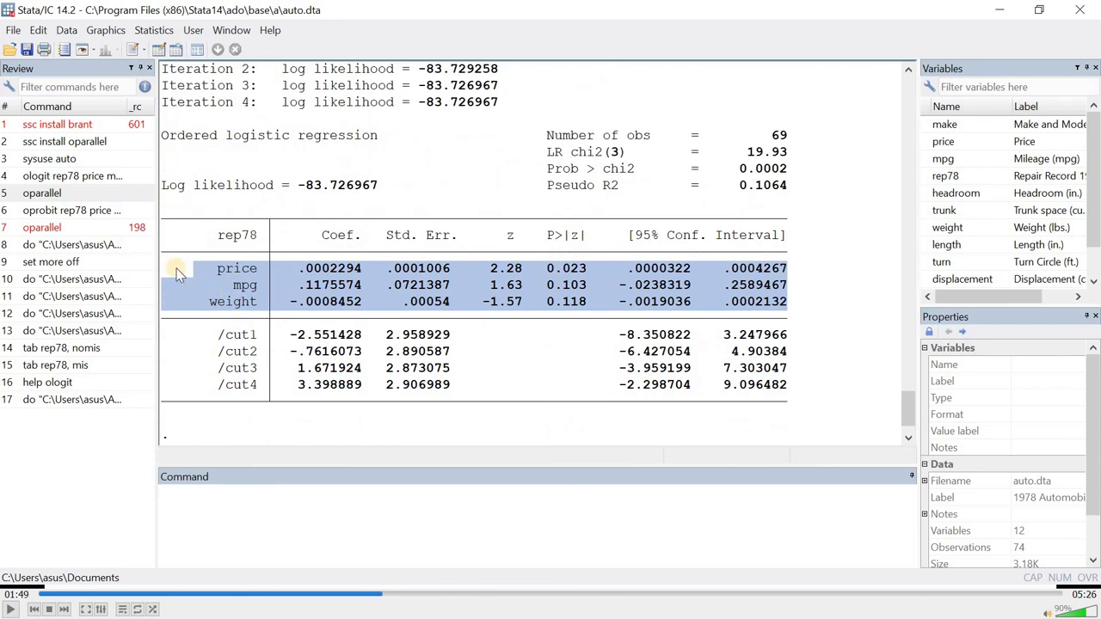
left_click_drag(172, 268, 789, 308)
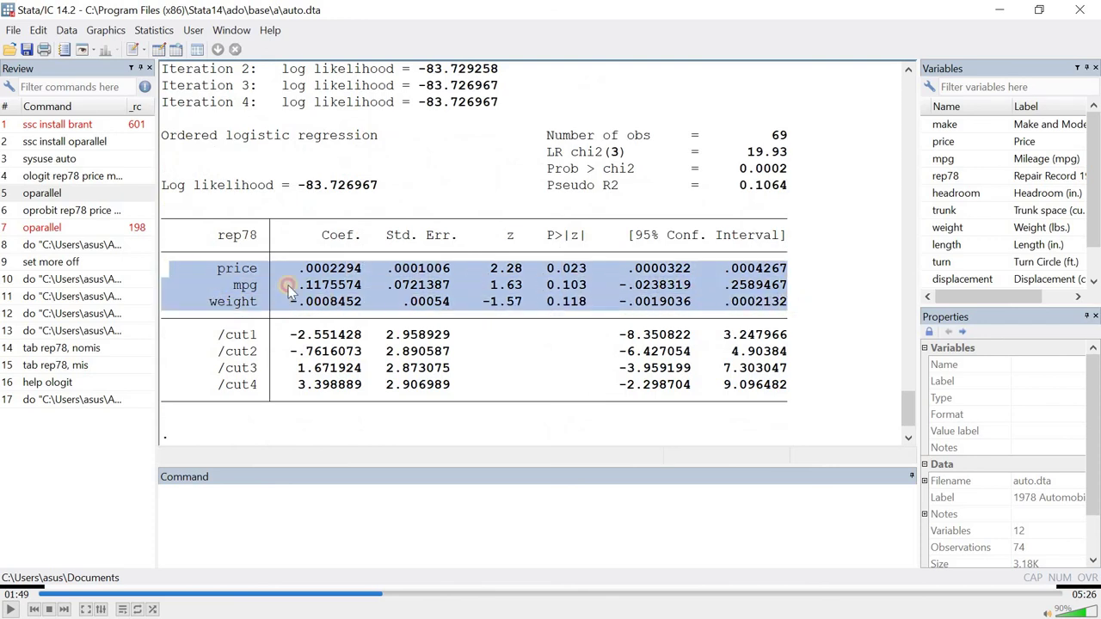
double_click(340, 268)
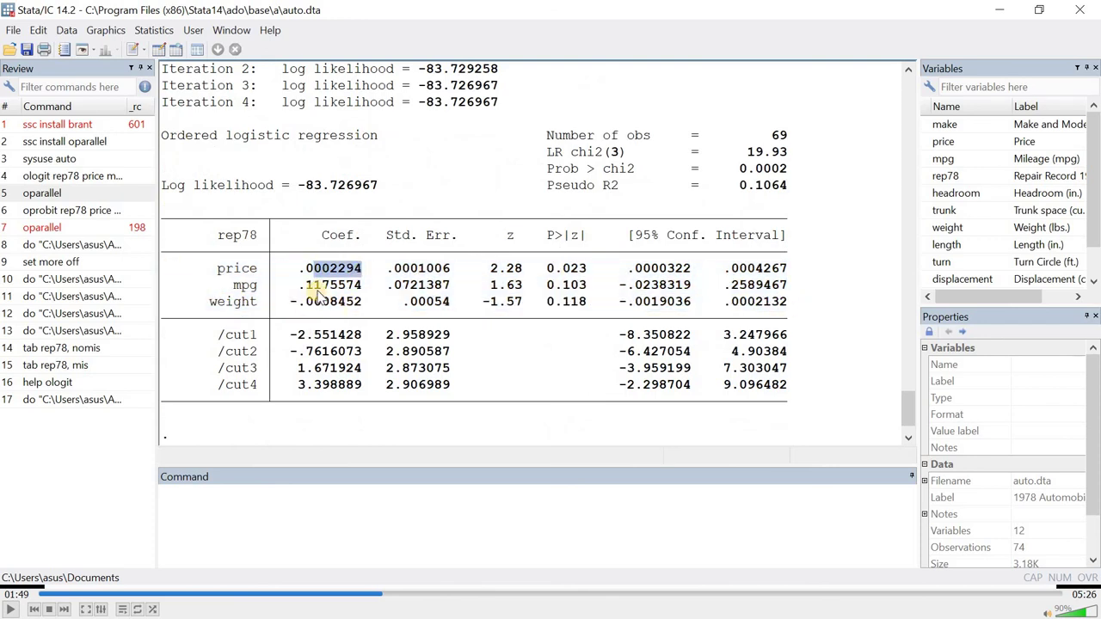
left_click_drag(356, 269, 297, 269)
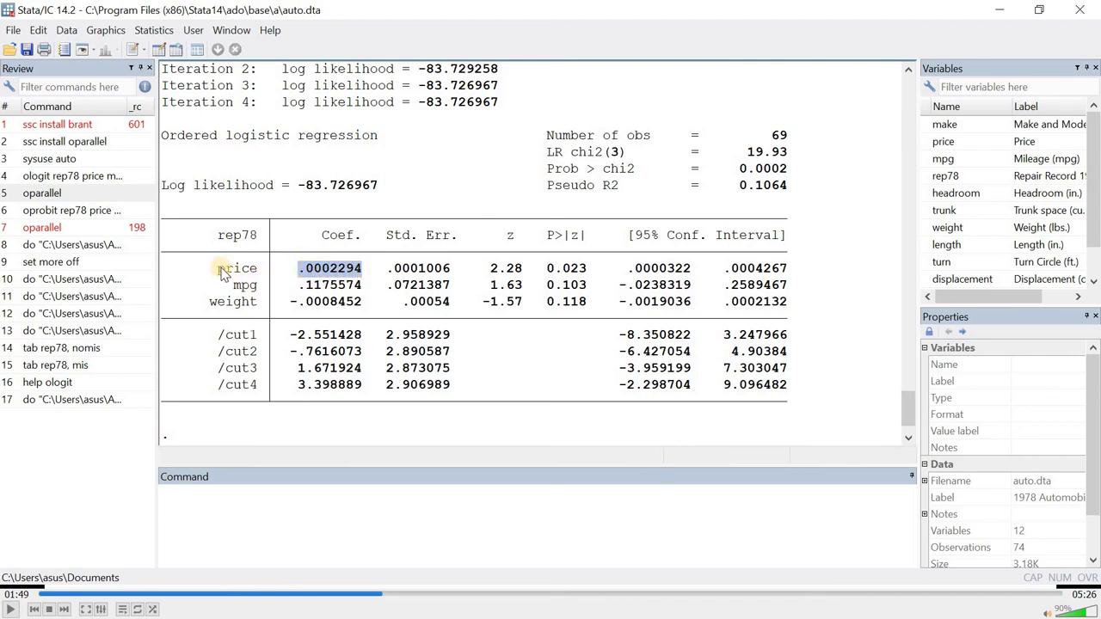
double_click(241, 283)
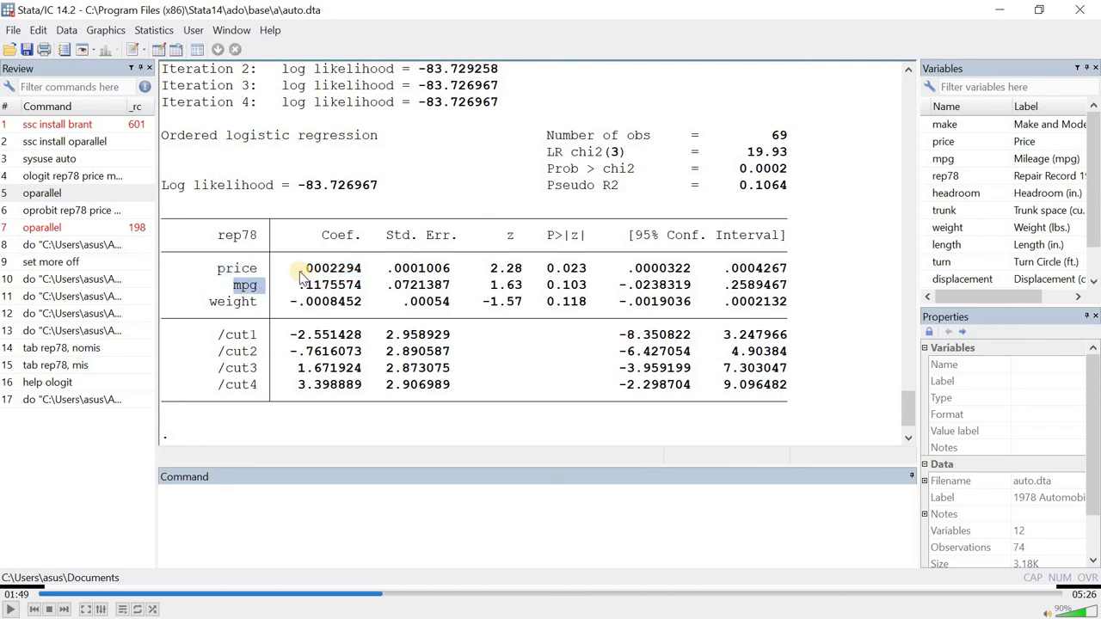
left_click_drag(299, 267, 346, 268)
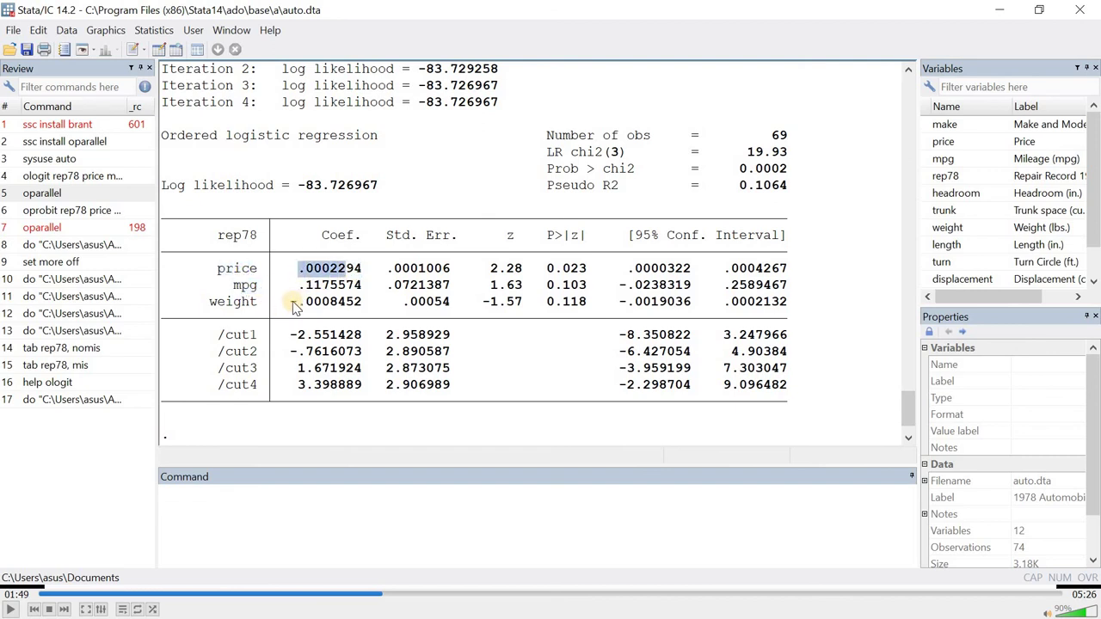
left_click_drag(315, 302, 291, 302)
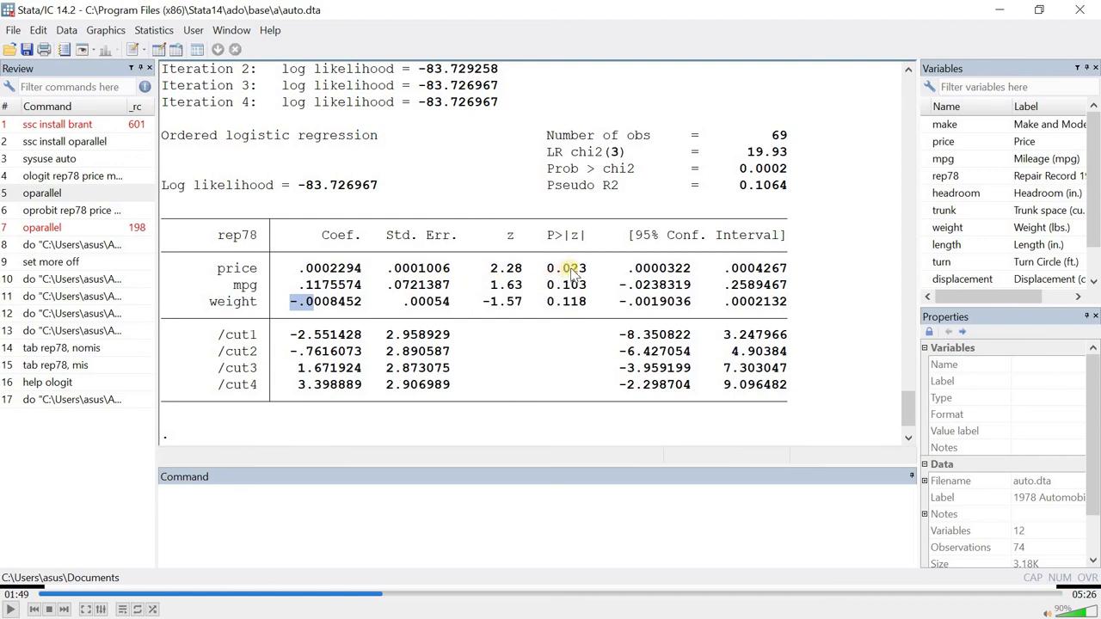
Step: Check the P>|z| value of price in the ordered logit output to judge its significance
left_click_drag(551, 267, 588, 268)
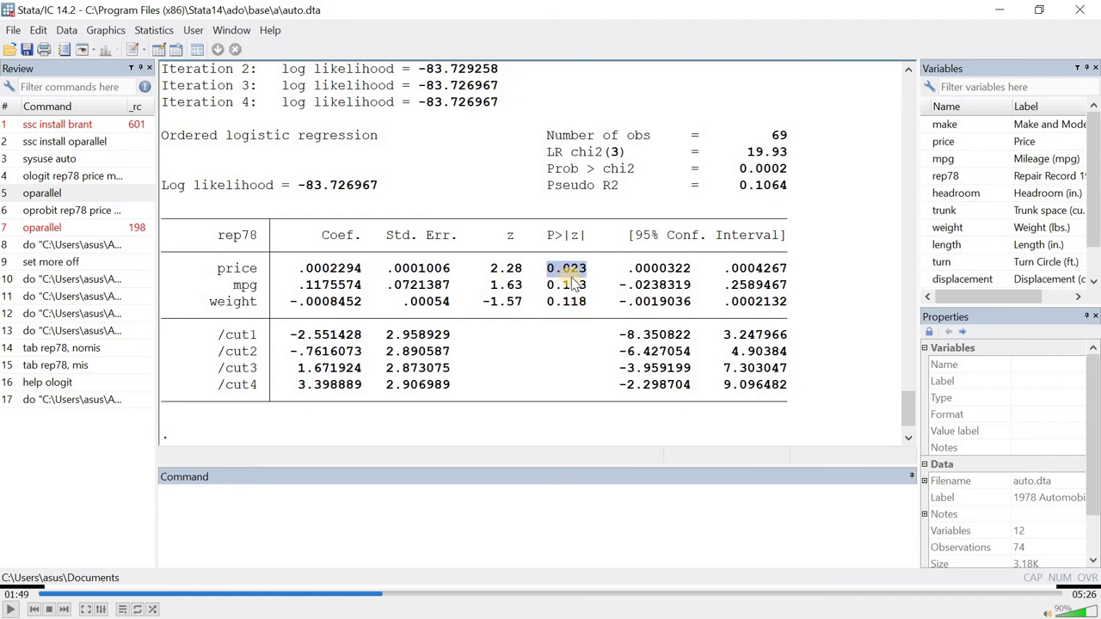
left_click_drag(217, 269, 257, 268)
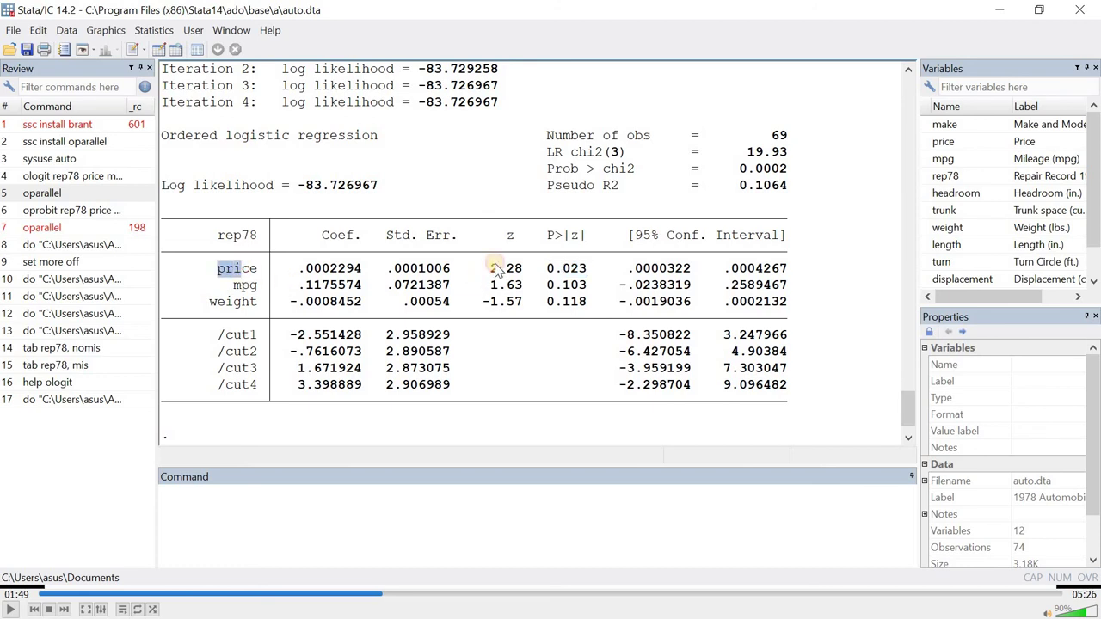
left_click_drag(548, 268, 586, 268)
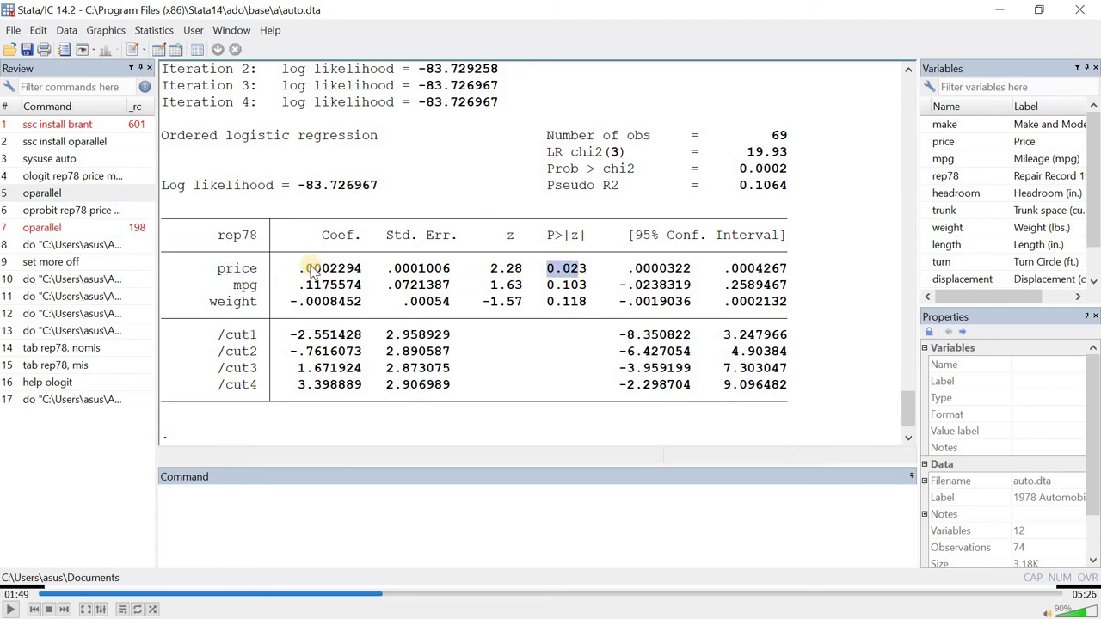
Step: Examine the price coefficient in the ordered logit table and relate it to the dependent variable rep78
left_click(357, 271)
left_click_drag(357, 269, 299, 272)
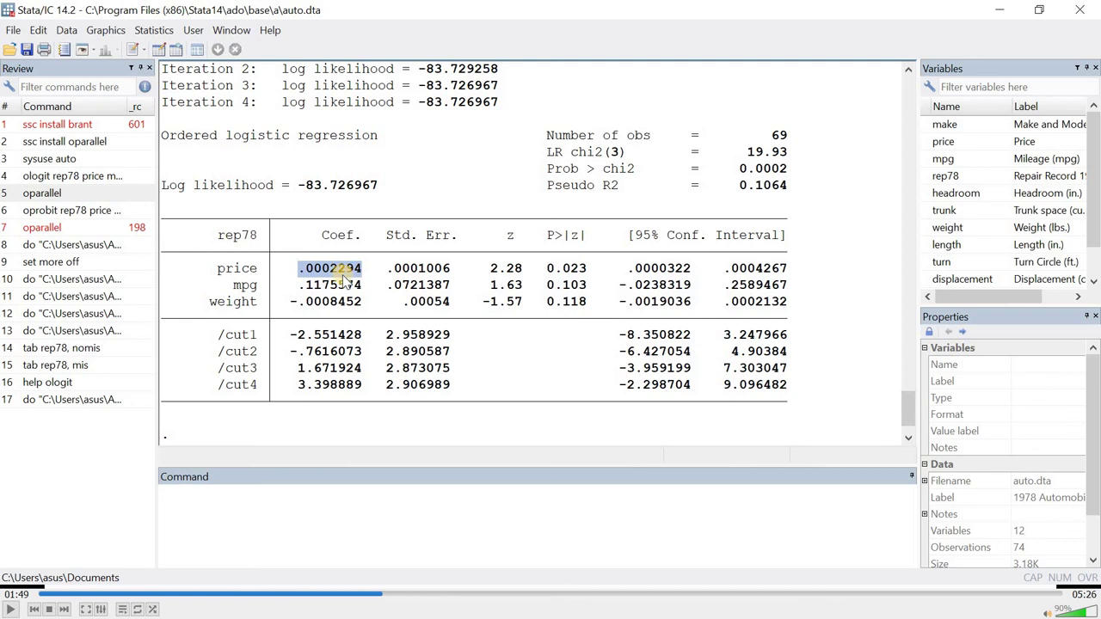
scroll(267, 211, "up", 1)
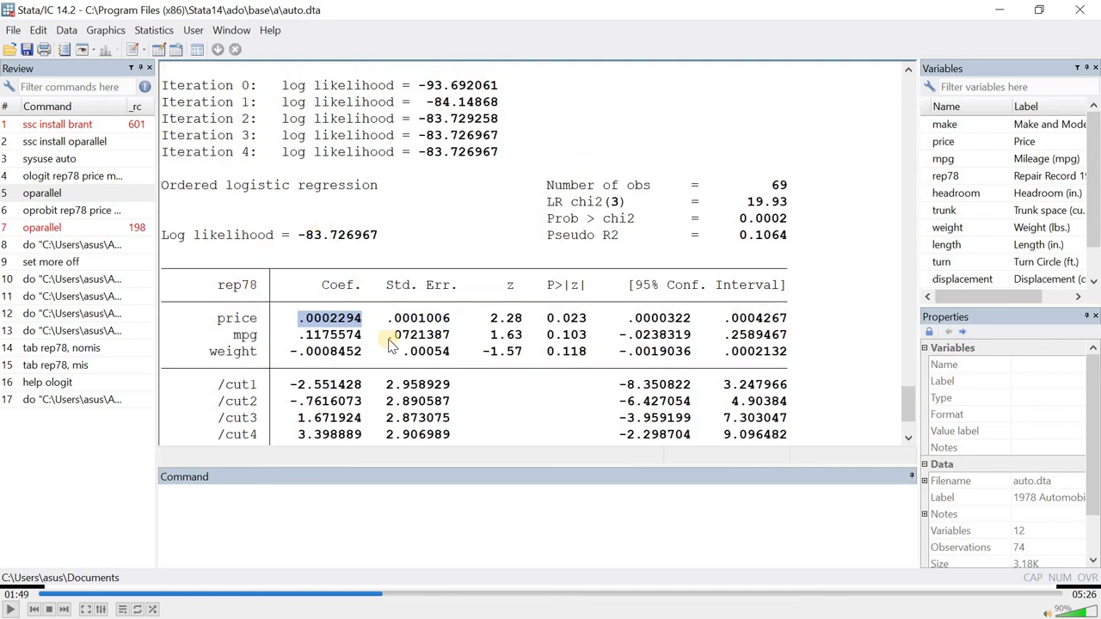
scroll(320, 336, "down", 1)
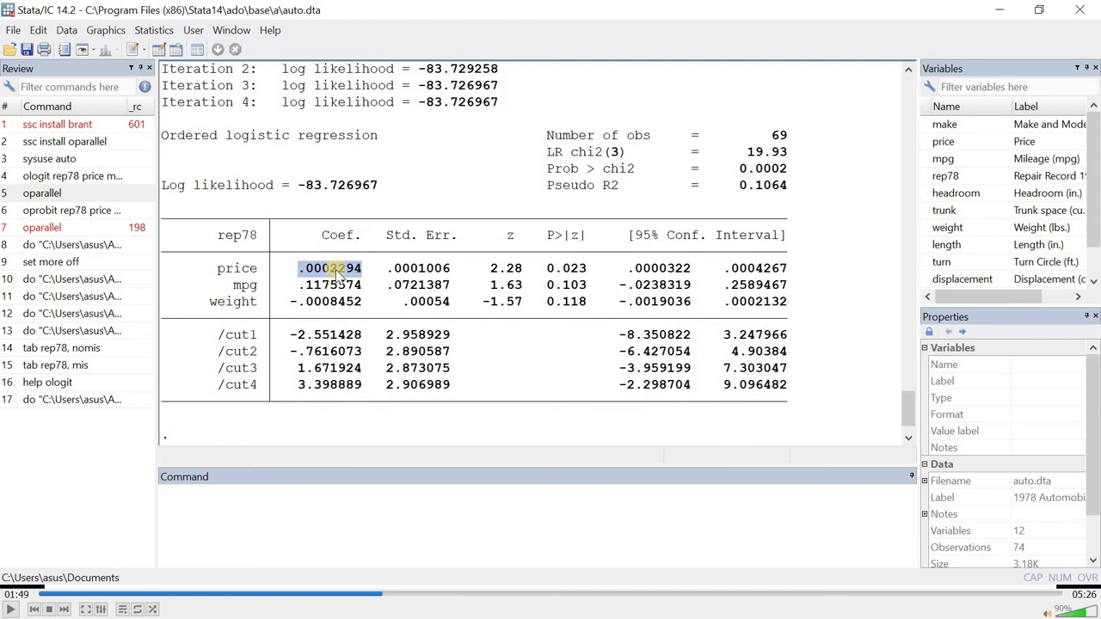
left_click(316, 270)
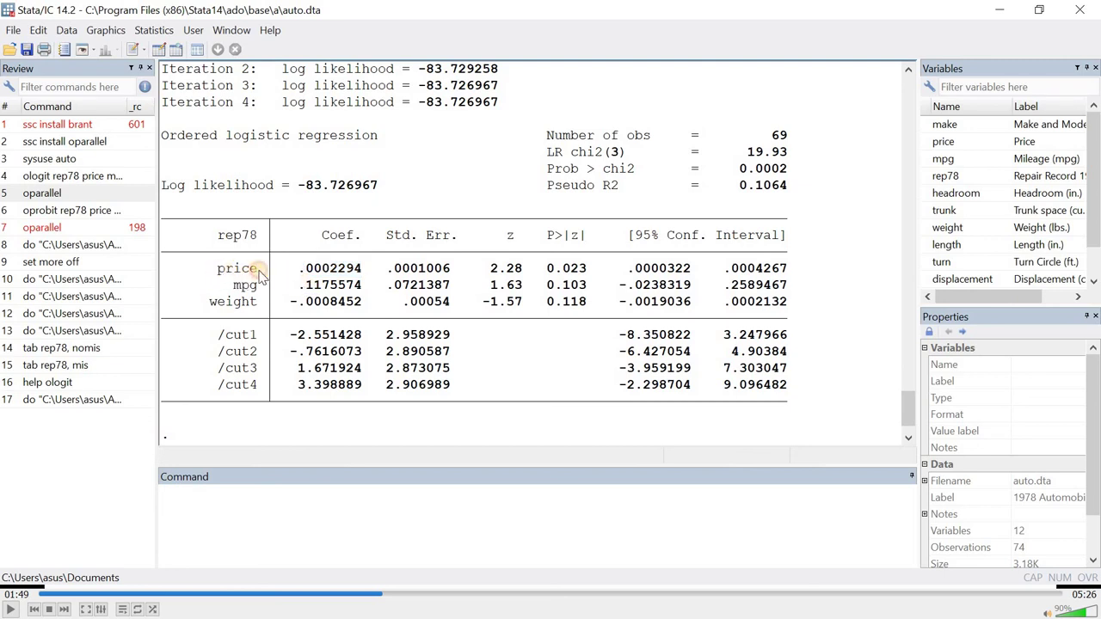
left_click_drag(217, 269, 363, 270)
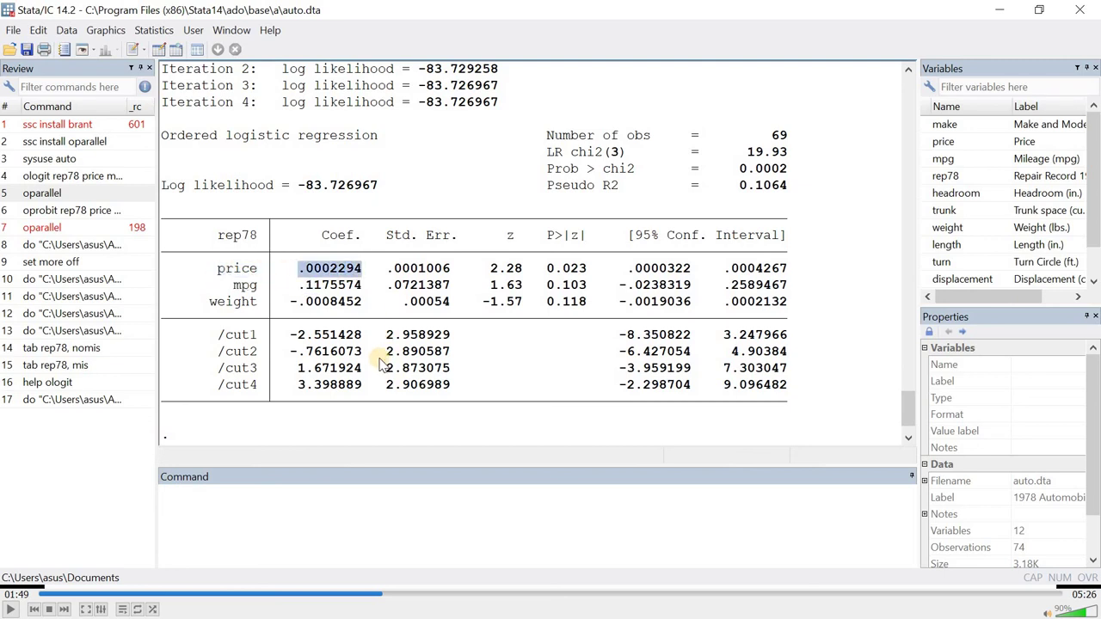
left_click_drag(298, 268, 363, 269)
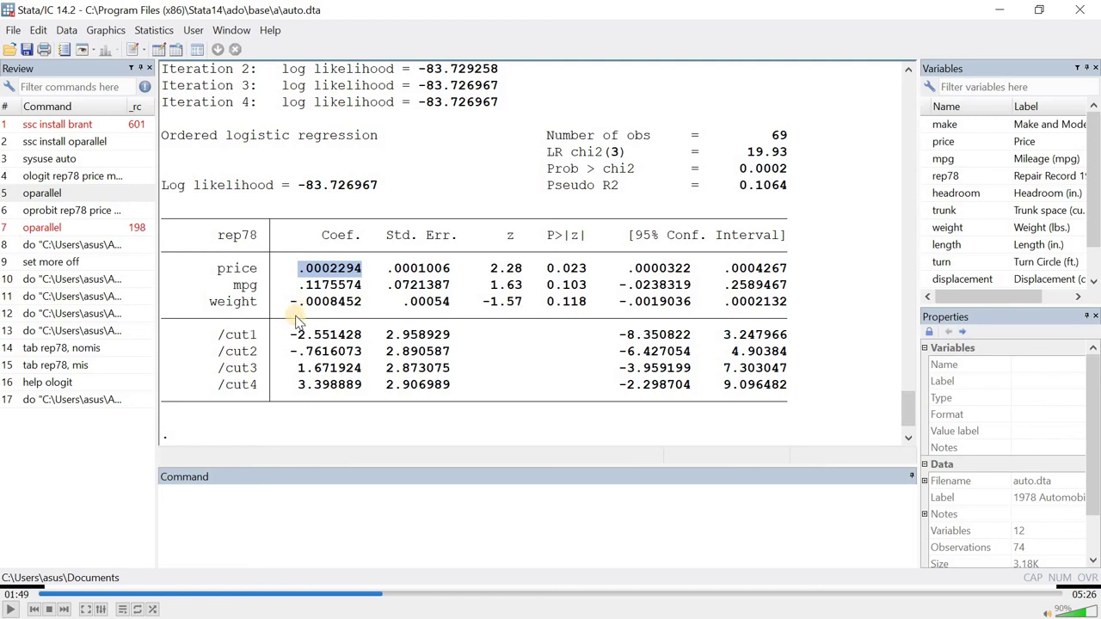
left_click_drag(301, 269, 362, 284)
double_click(325, 270)
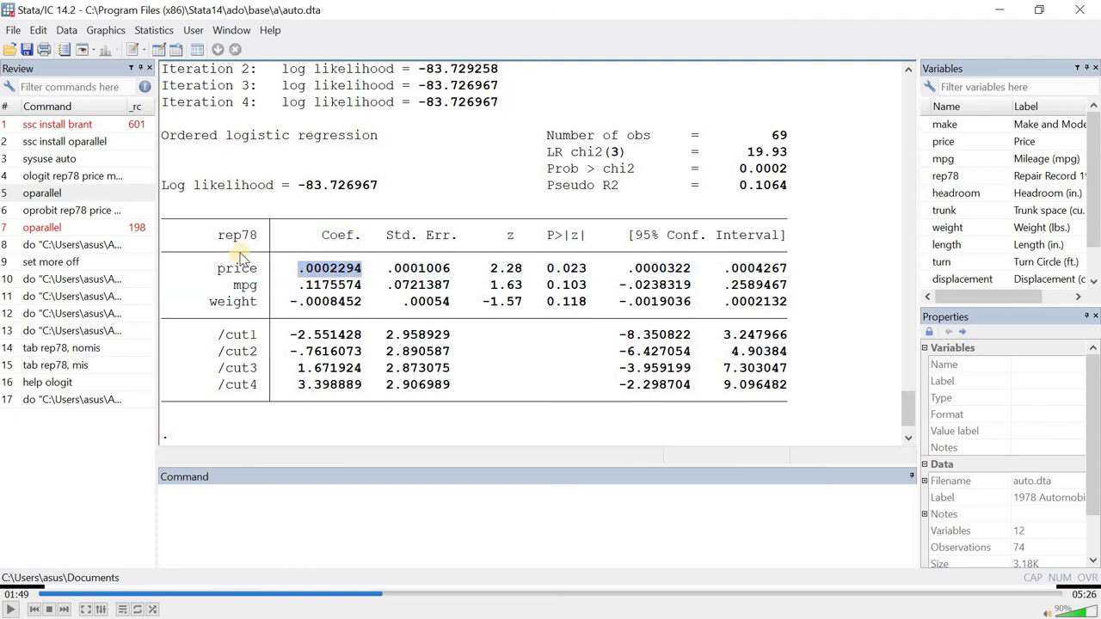
double_click(305, 269)
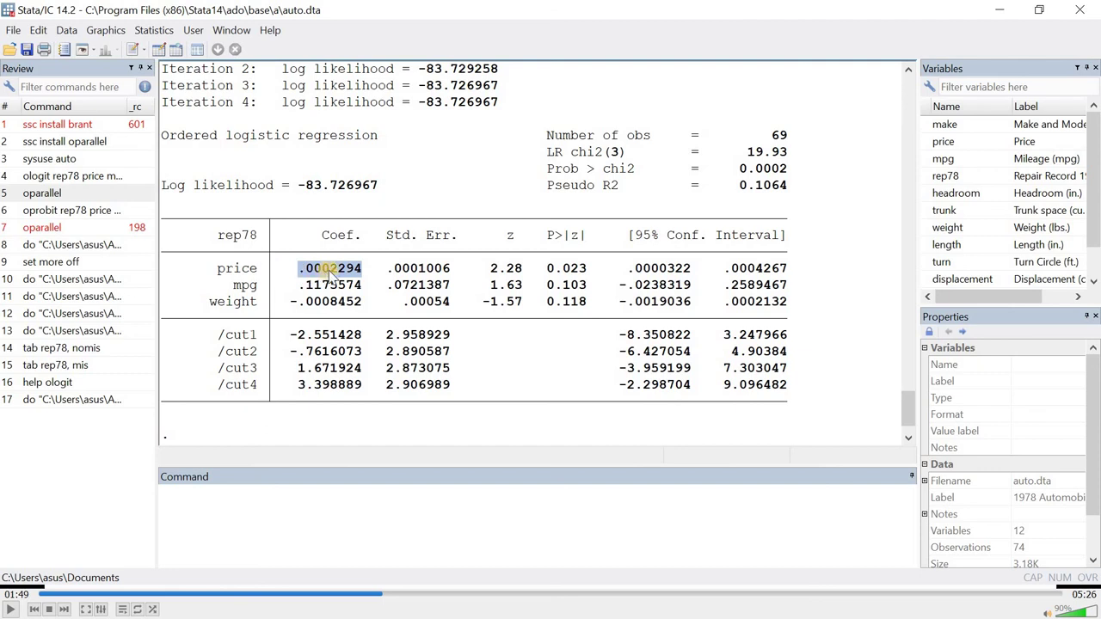
double_click(239, 237)
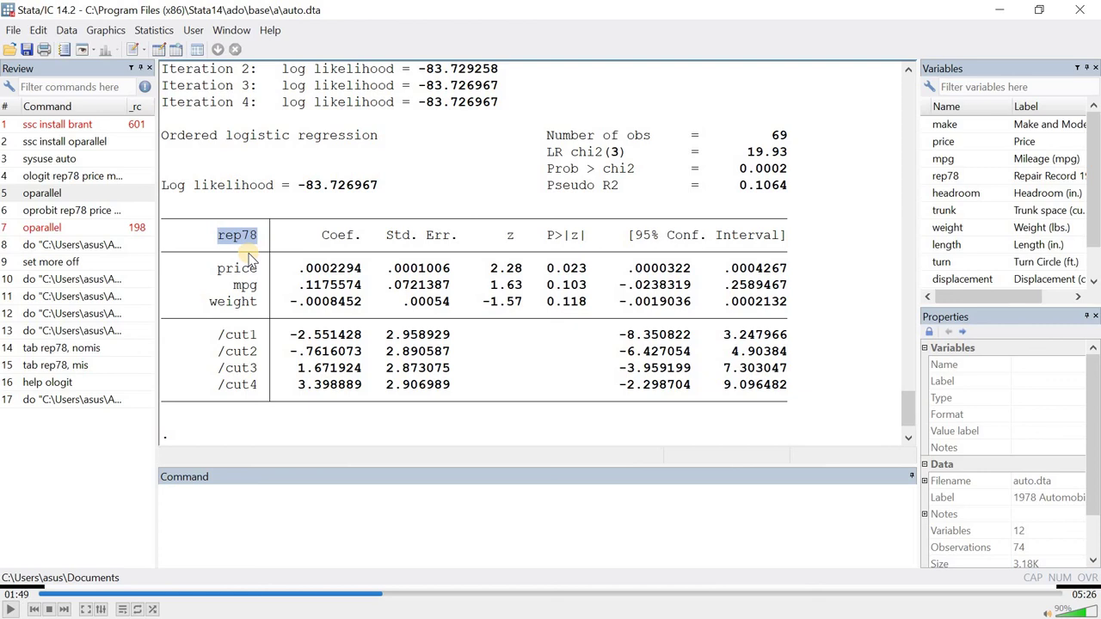
Step: Switch to the Do-file Editor and review the first average marginal effects method, the mfx lines for outcome variable values 1 to 5
key("alt+Tab")
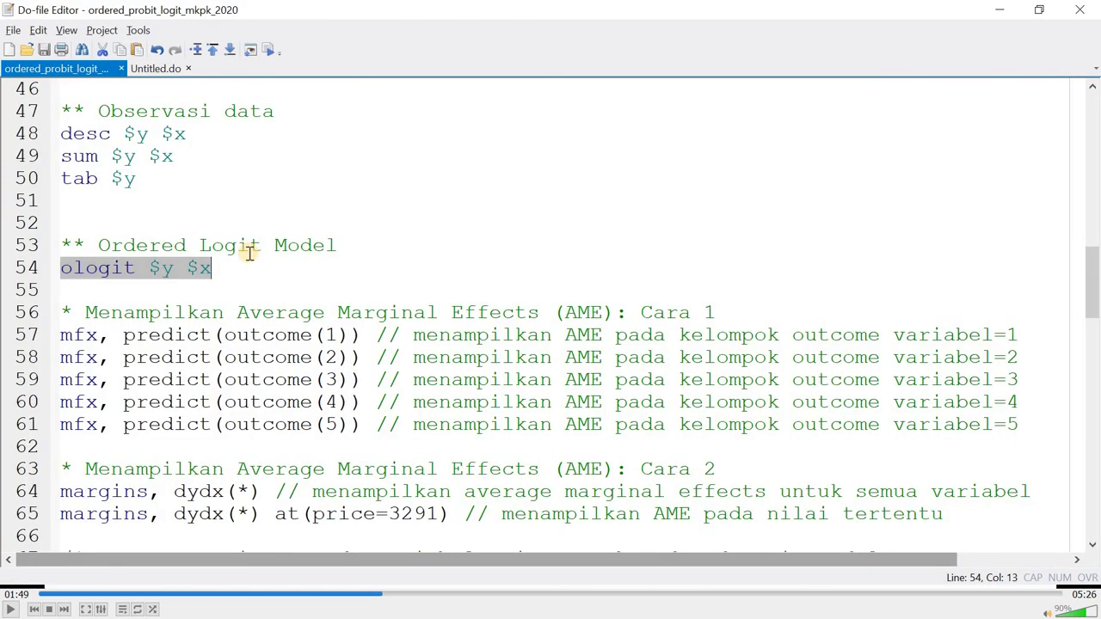
scroll(260, 271, "down", 3)
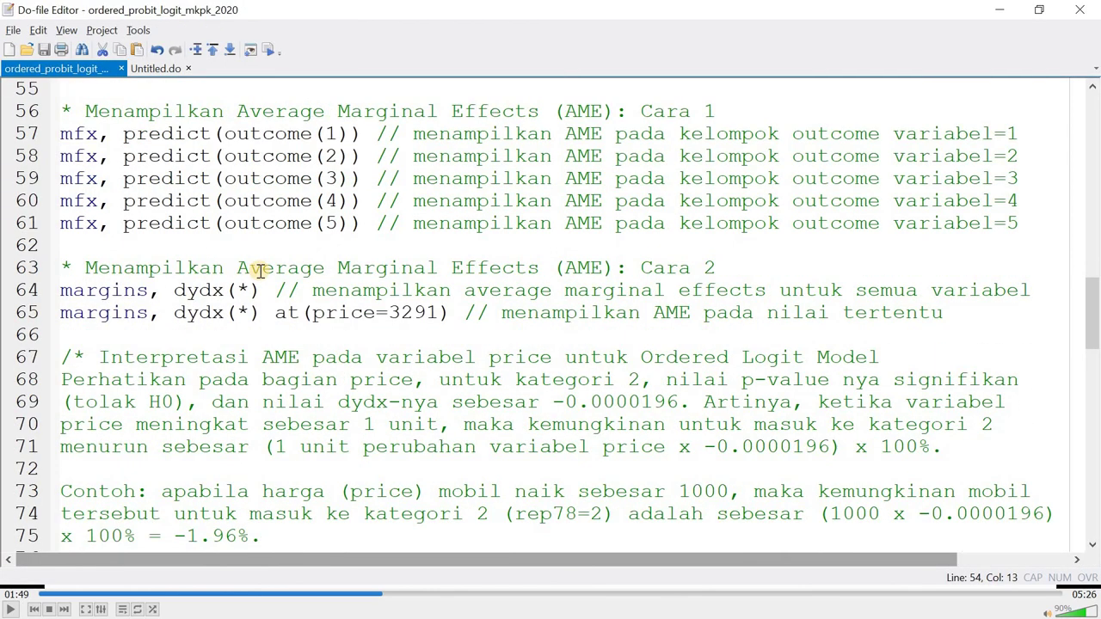
scroll(260, 271, "up", 1)
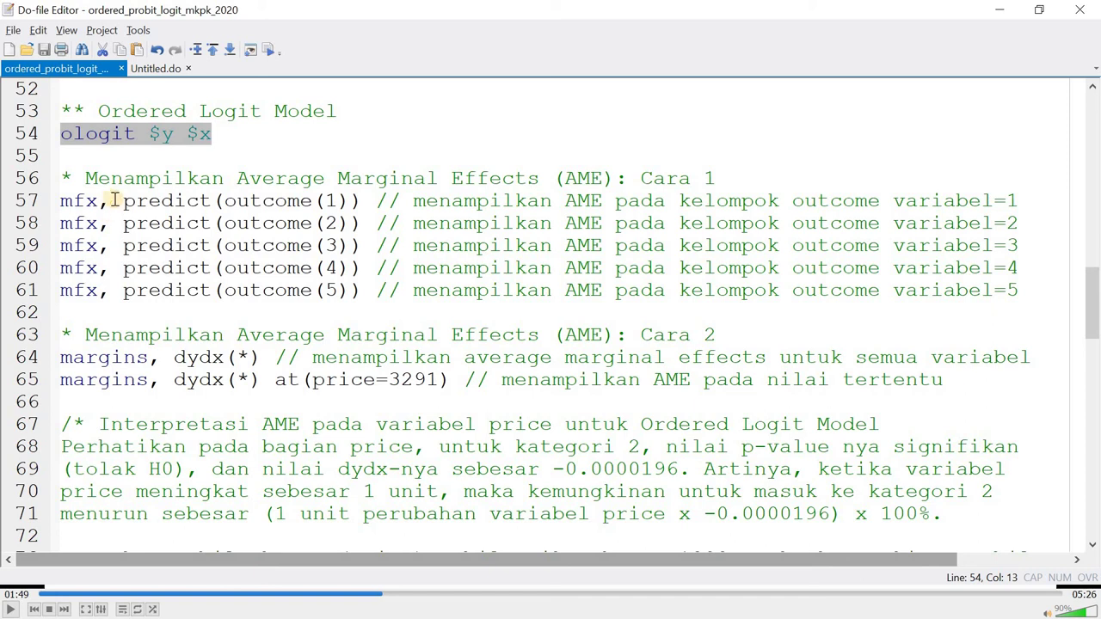
left_click(337, 203)
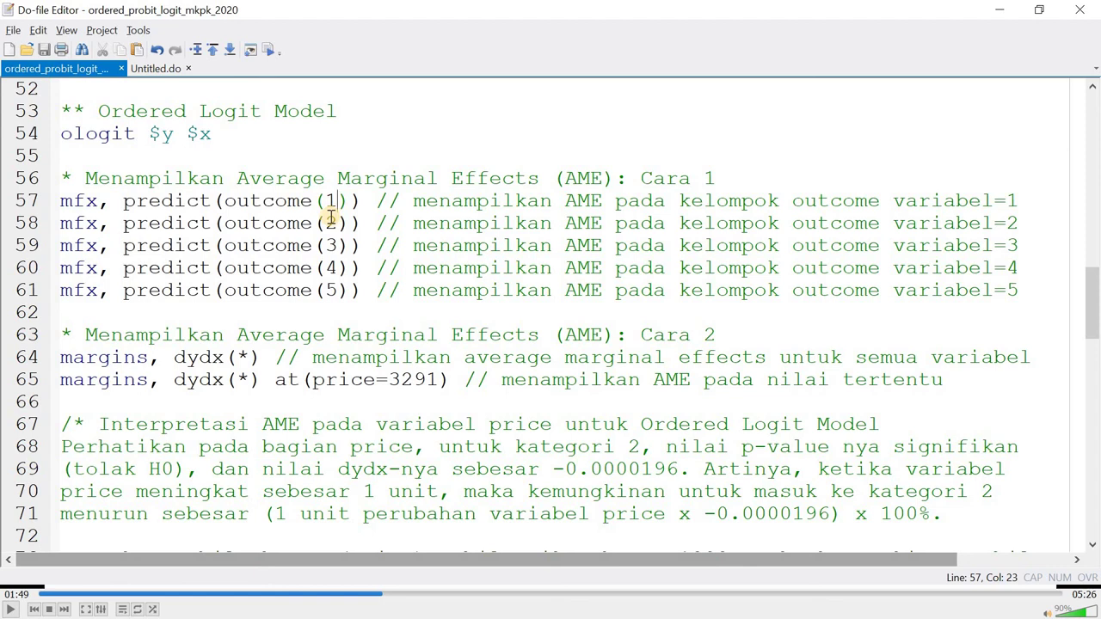
left_click(1011, 215)
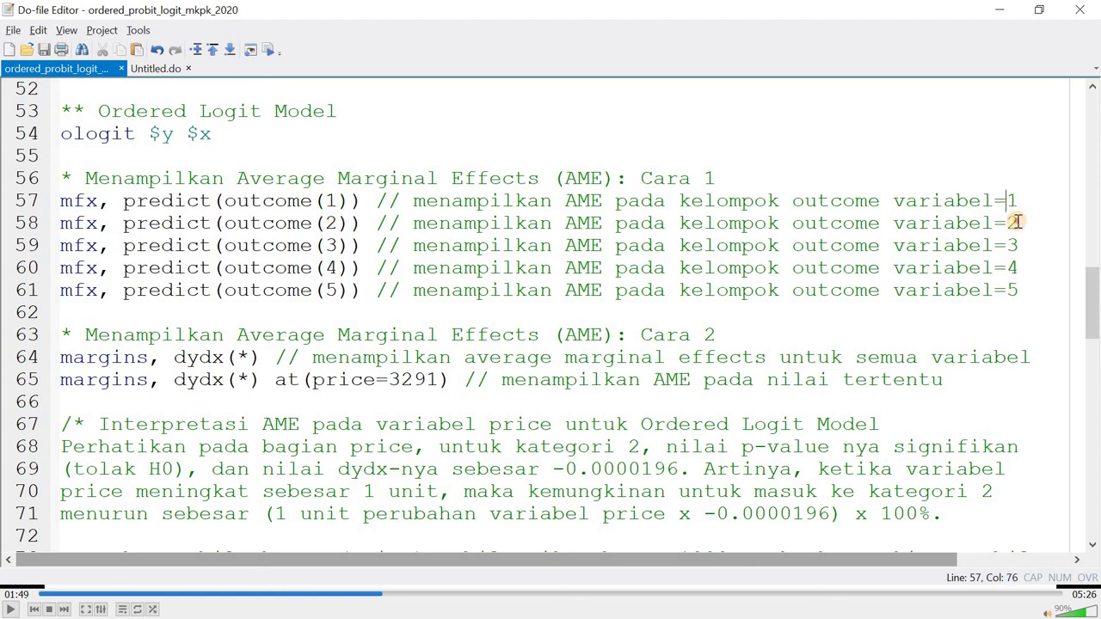
left_click(1017, 222)
left_click(1019, 289)
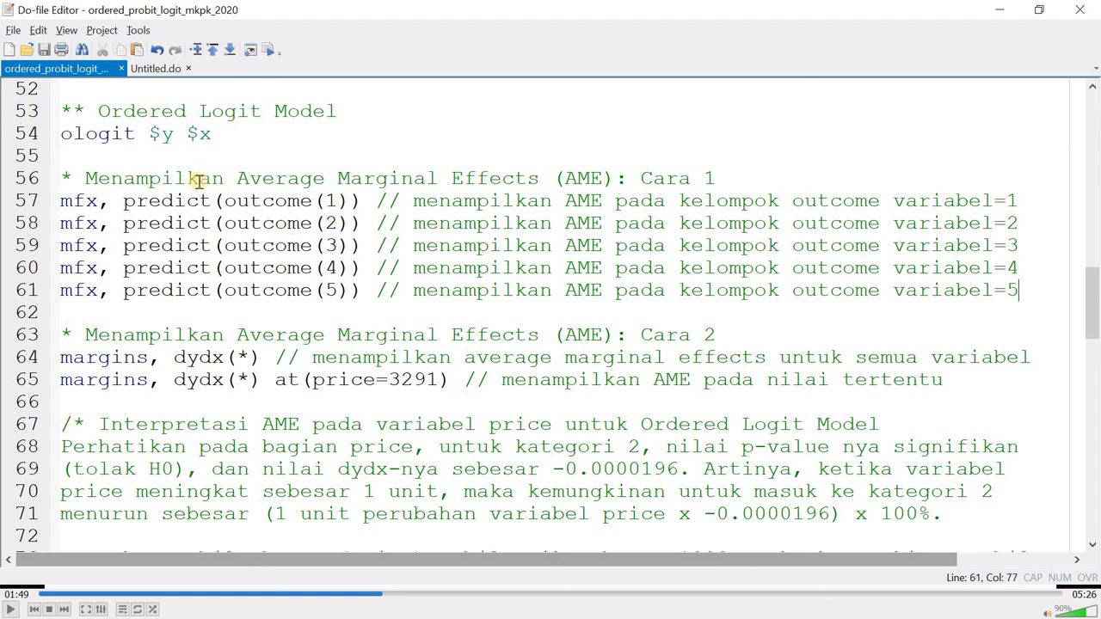
Step: Examine the syntax of the mfx commands, comparing the outcome number inside the predict(outcome()) option line by line
left_click(111, 202)
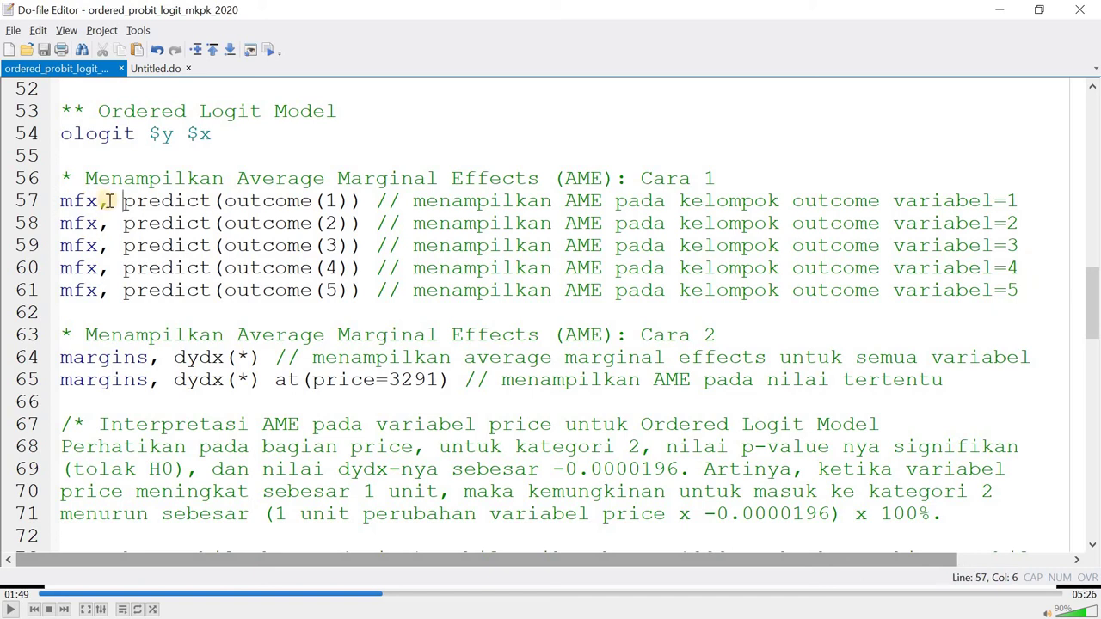
left_click(216, 203)
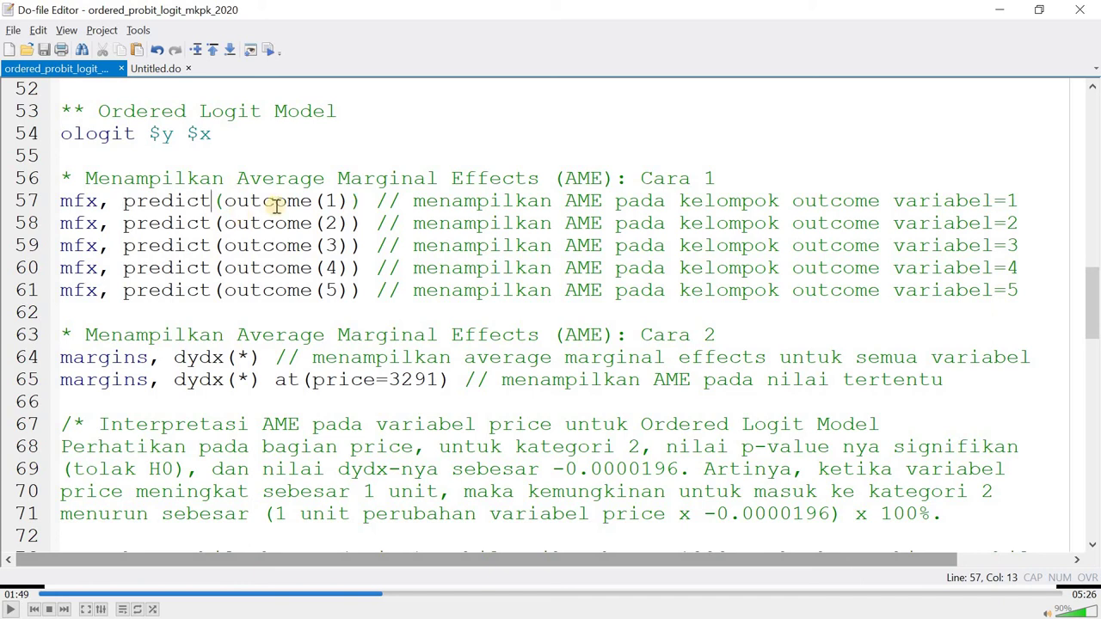
left_click(220, 205)
left_click(215, 203)
left_click(331, 200)
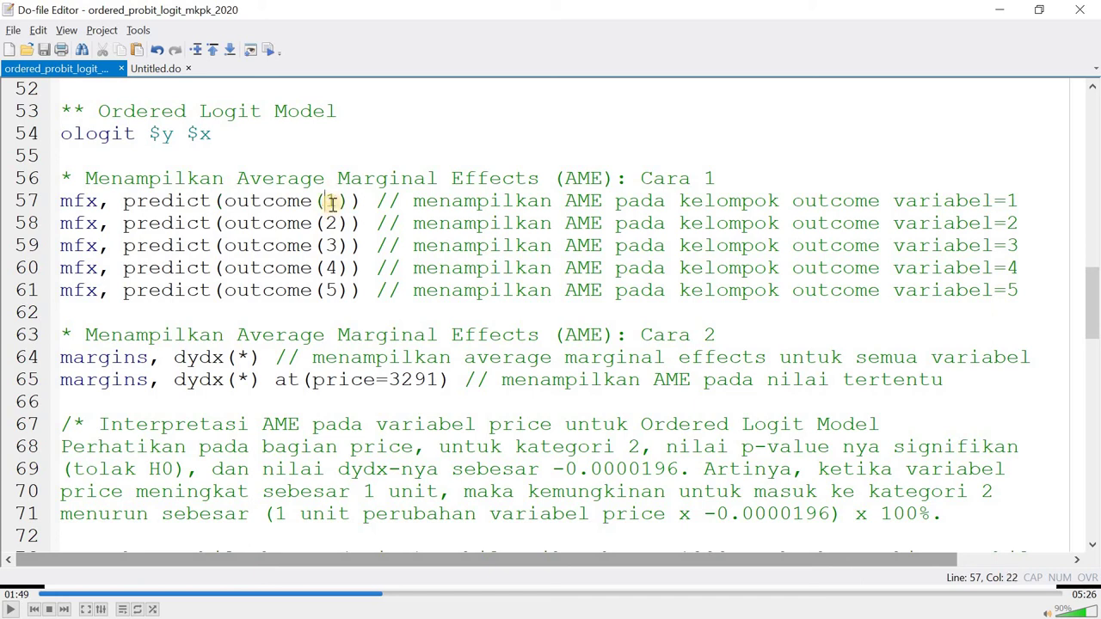
left_click(331, 225)
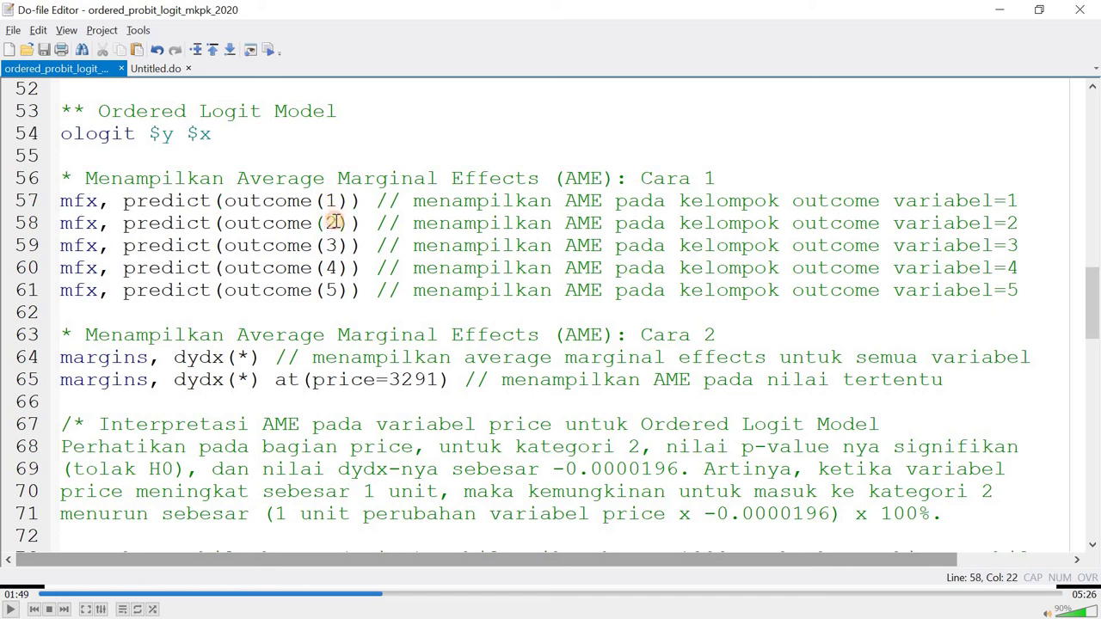
left_click(335, 226)
left_click(331, 248)
left_click(340, 268)
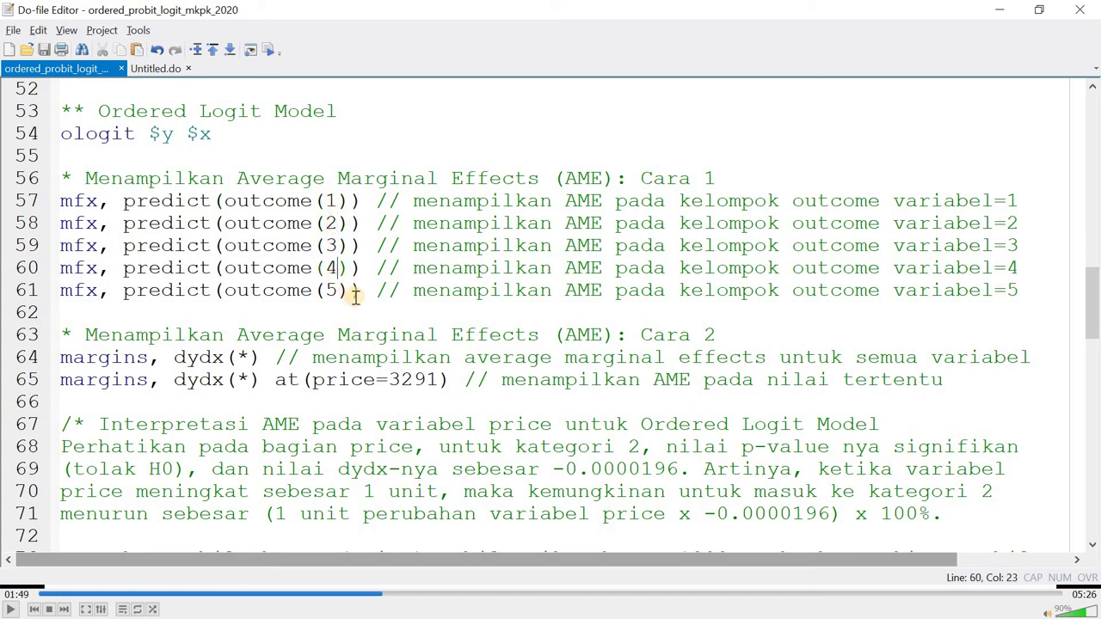
Step: Tabulate rep78 in the main Stata window and examine its categories 1 to 5
key("alt+Tab")
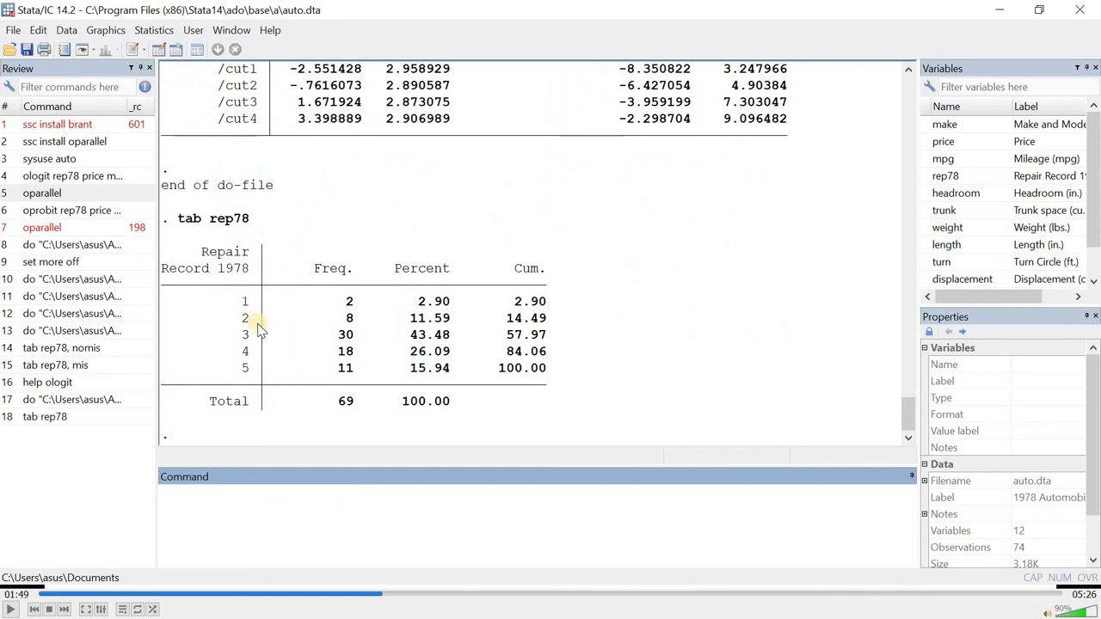
left_click_drag(243, 302, 249, 370)
left_click(256, 377)
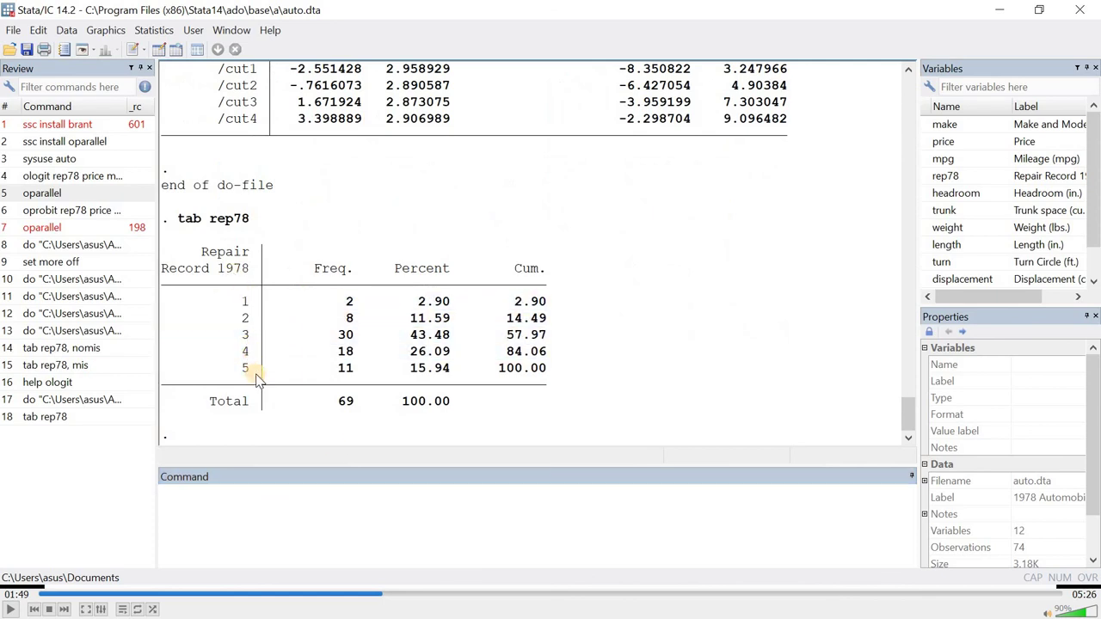
Step: Switch to the Data Editor and inspect the rep78 values of the first few cars
key("alt+Tab")
left_click(255, 382)
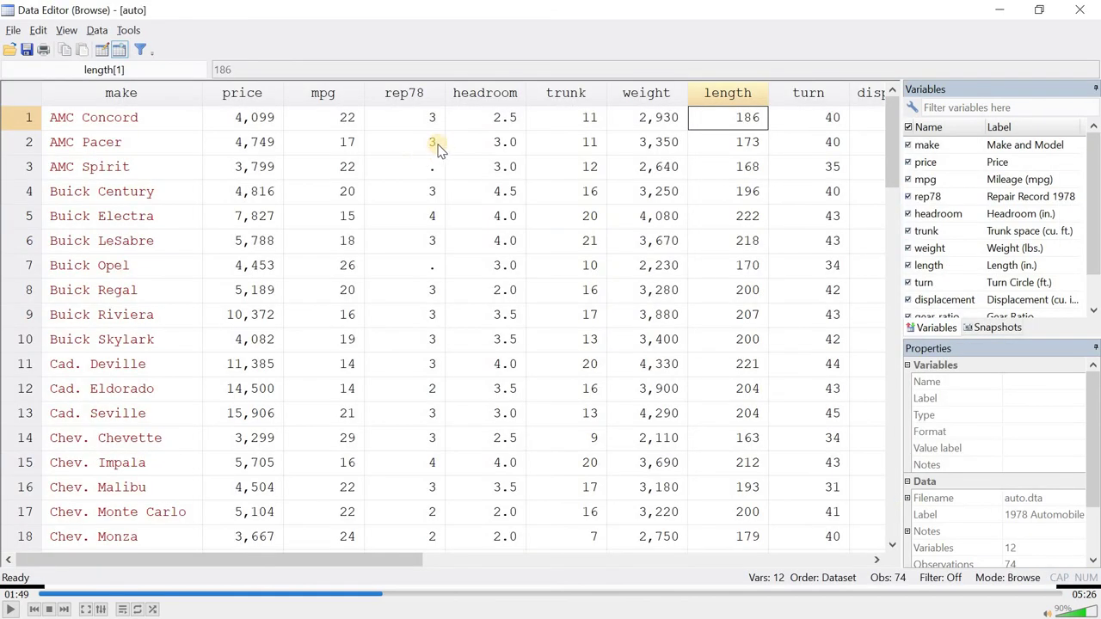
left_click(419, 123)
left_click(421, 143)
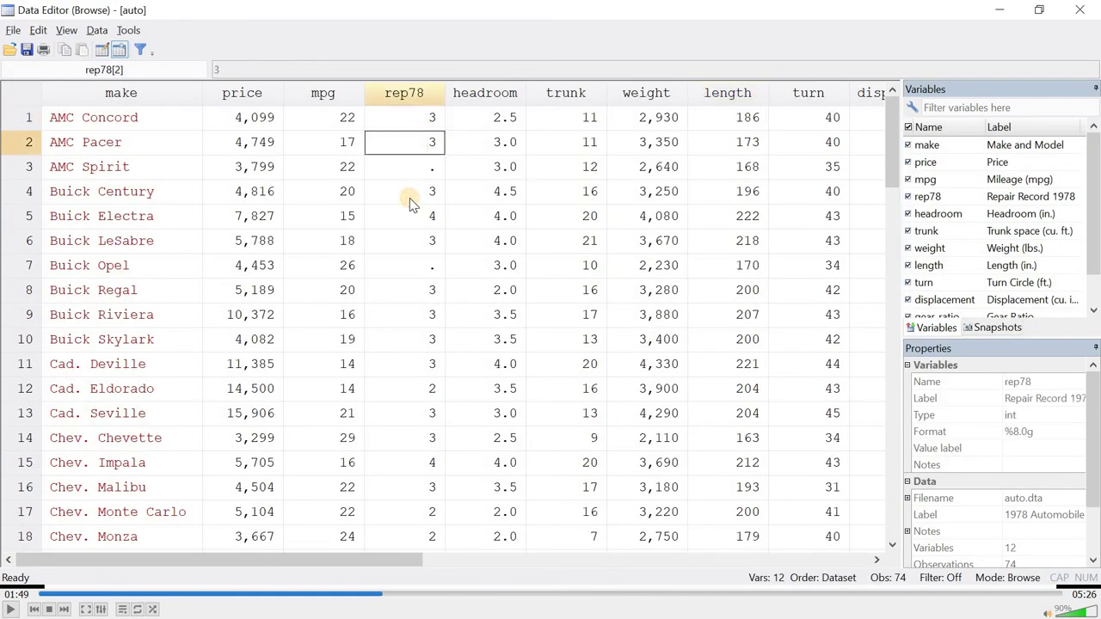
left_click(413, 197)
key("Down")
Step: Run the five mfx, predict(outcome()) commands for outcomes 1 to 5 from the do-file and display their results in Stata
key("alt+Tab")
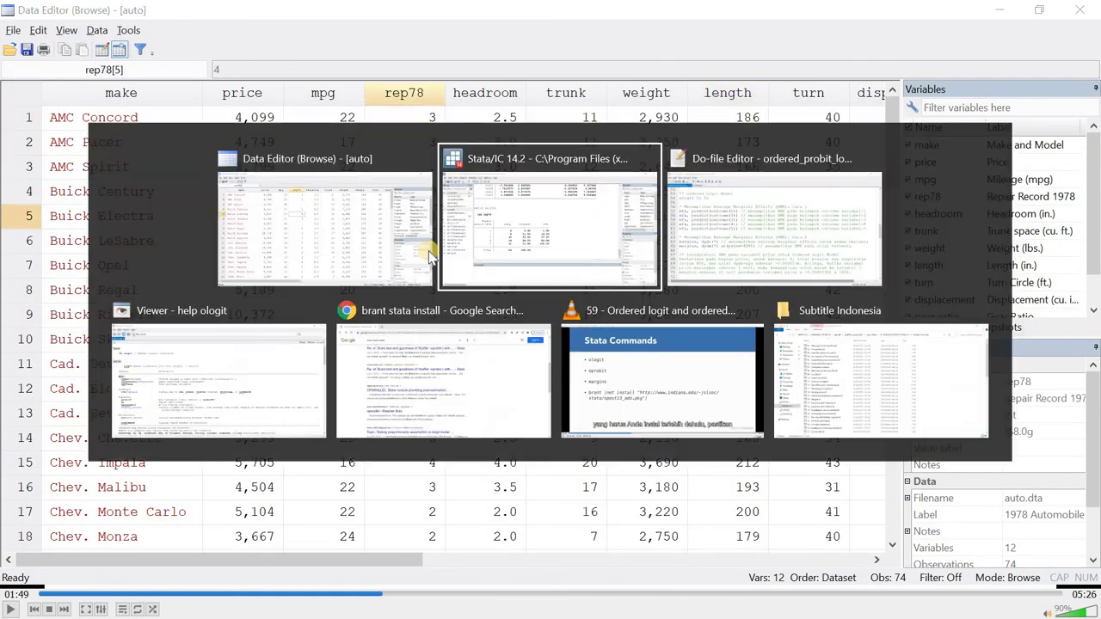
key("alt+Tab")
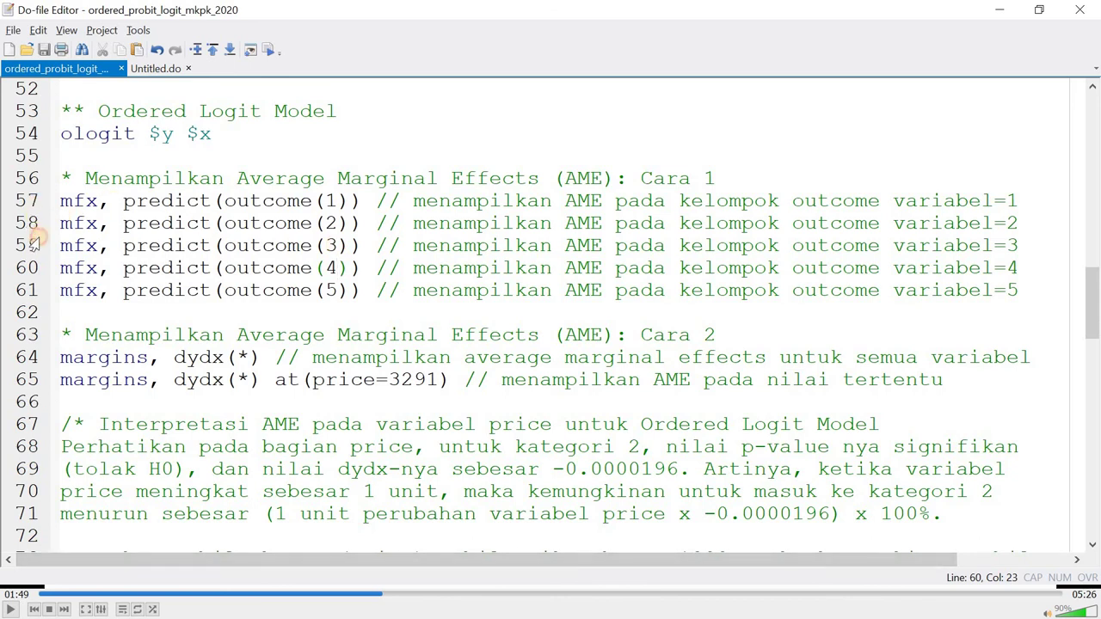
left_click_drag(35, 200, 135, 313)
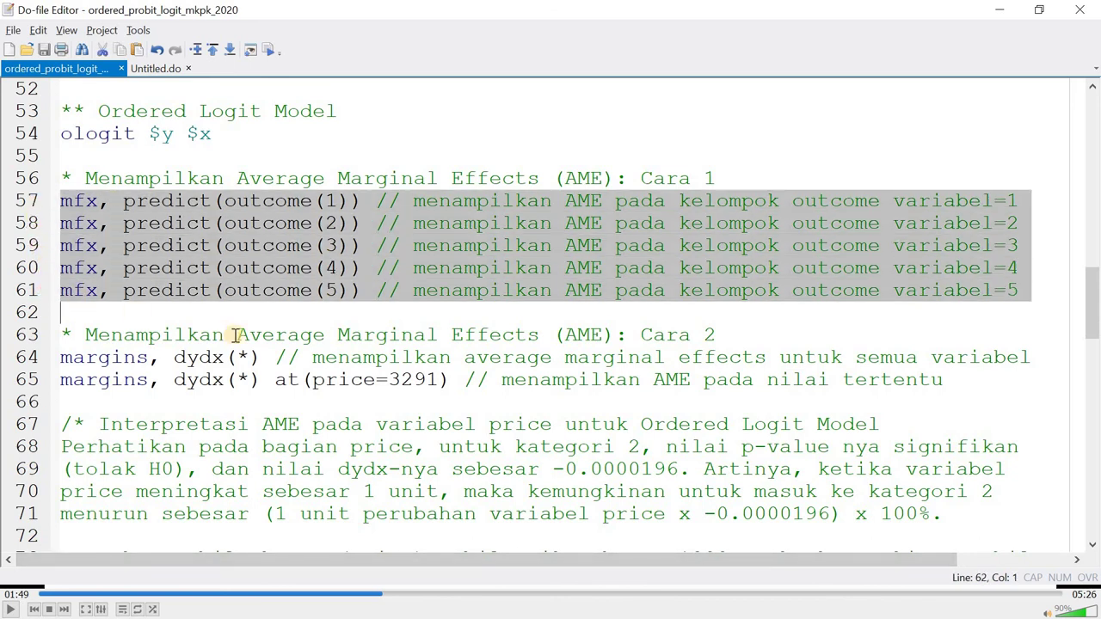
key("shift+Left")
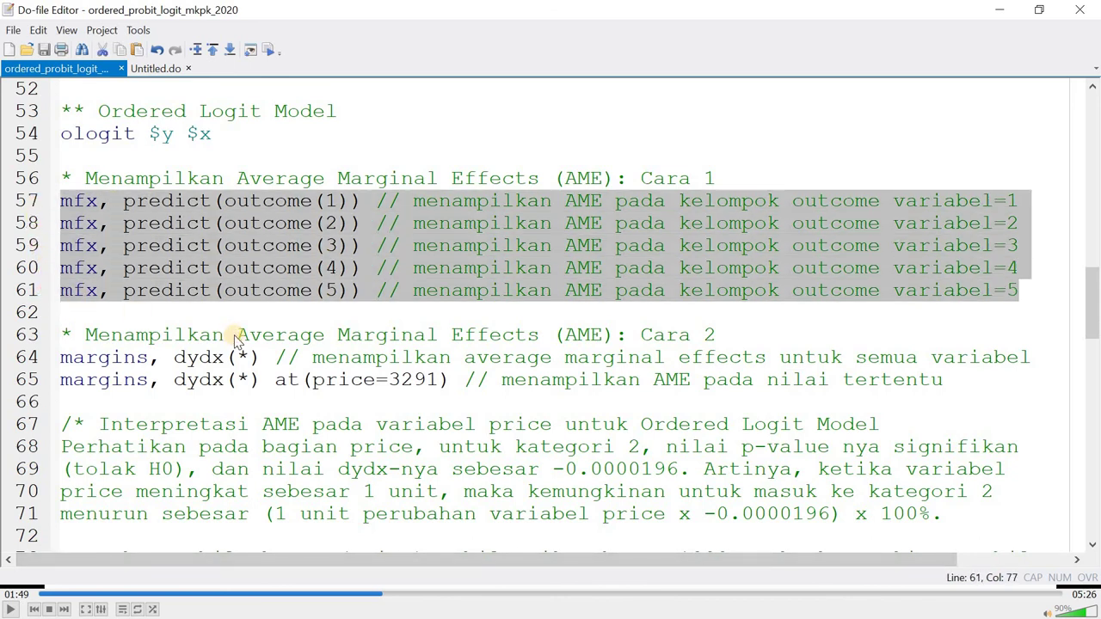
key("ctrl+d")
key("alt+Tab")
key("alt+Tab")
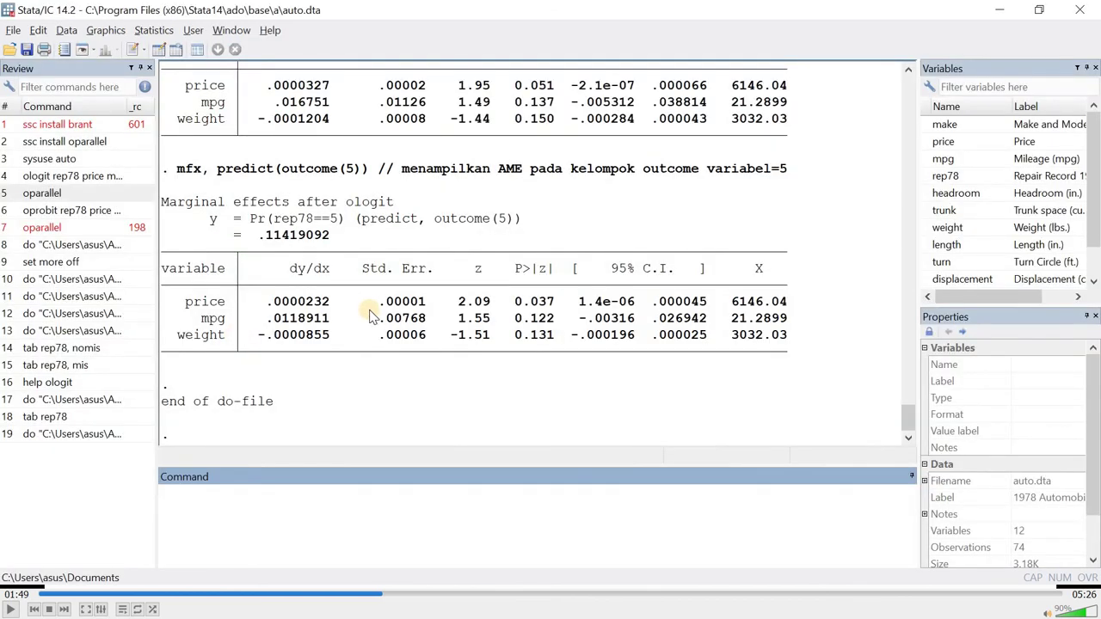
Step: Locate the mfx output for outcome 1 and examine its command line and marginal effects heading
scroll(370, 314, "up", 20)
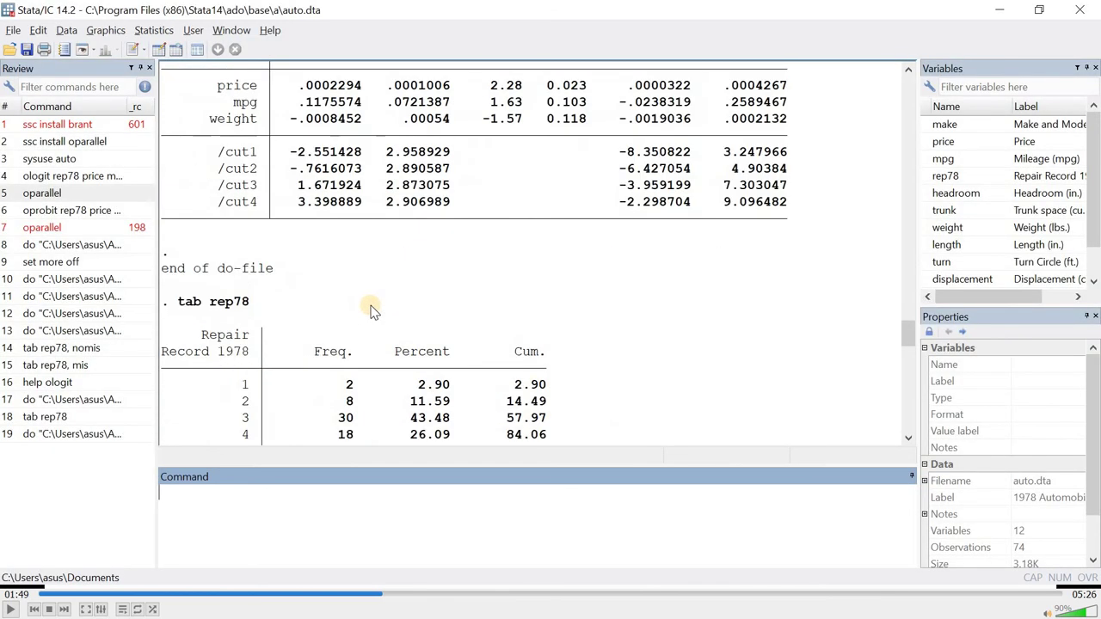
scroll(370, 309, "down", 8)
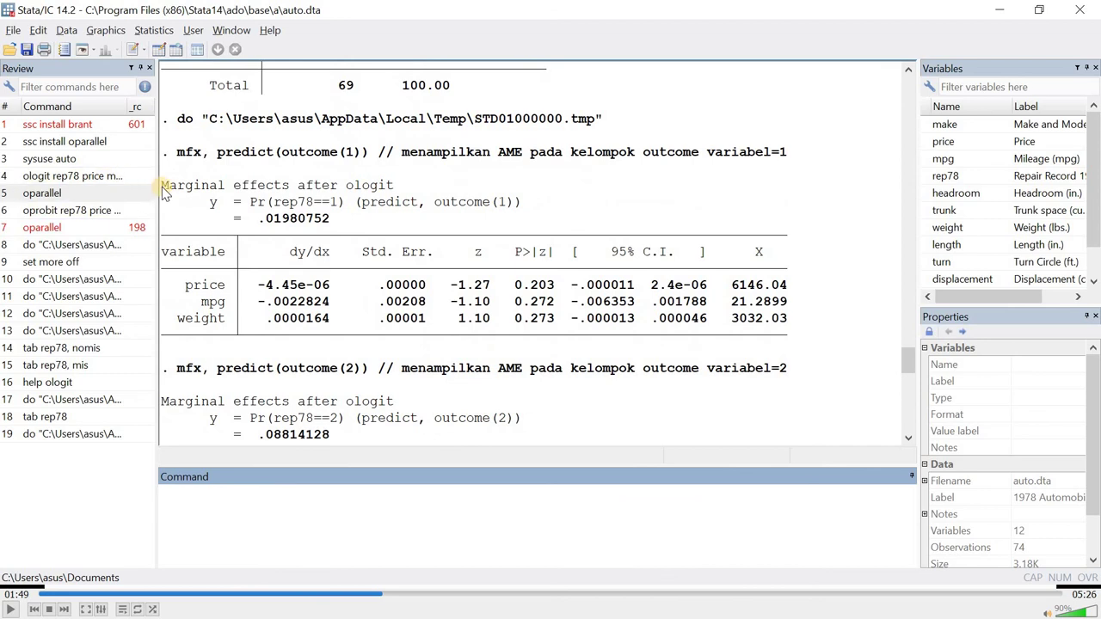
left_click_drag(161, 185, 368, 244)
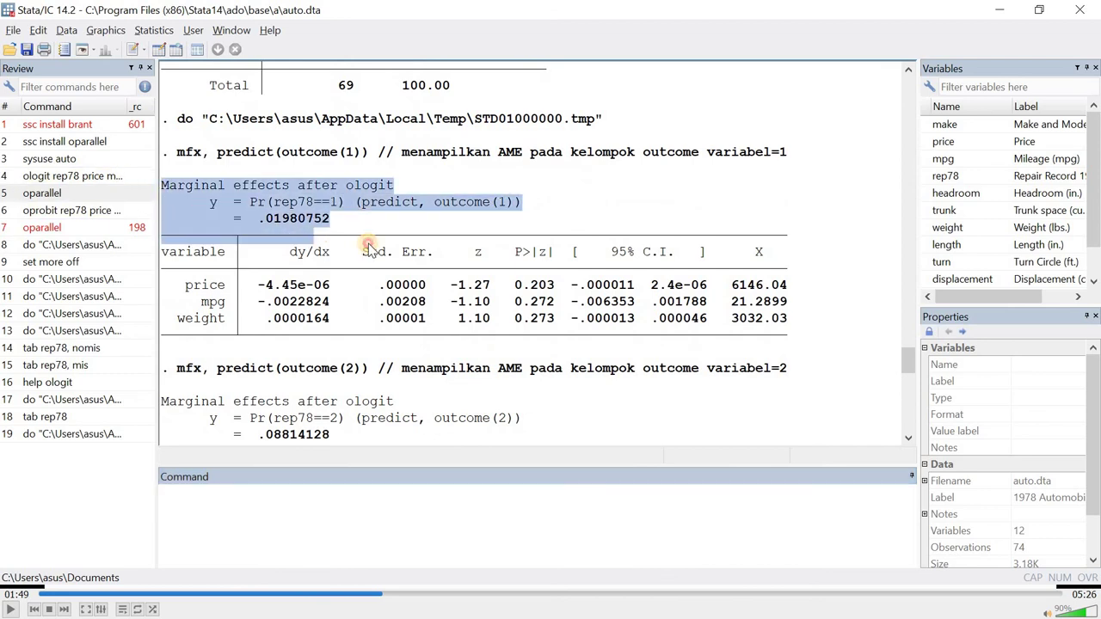
left_click(286, 198)
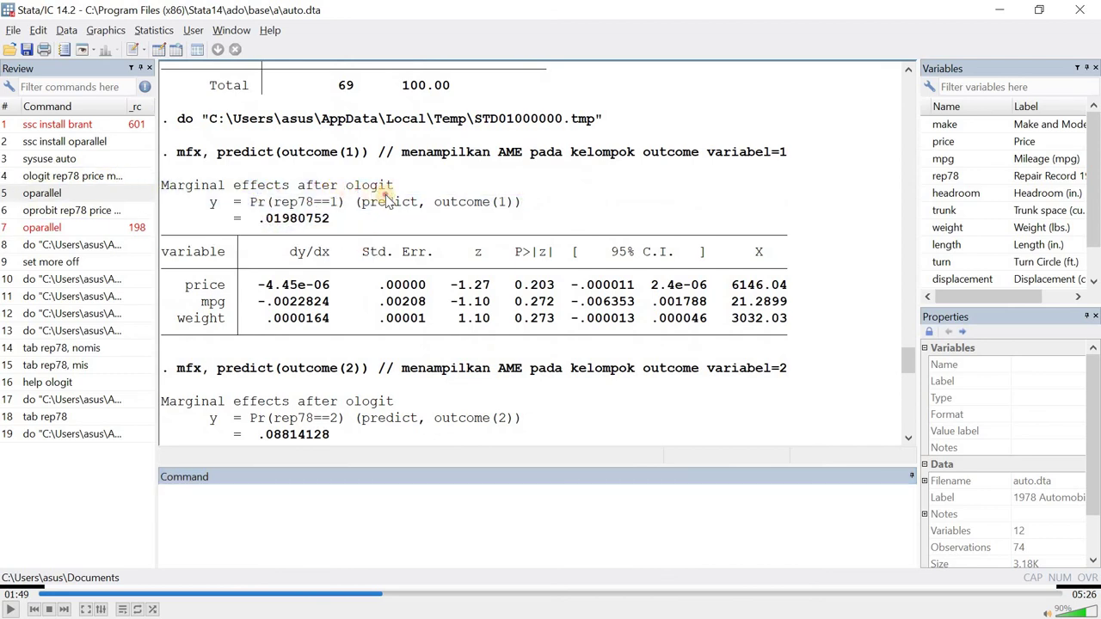
double_click(378, 186)
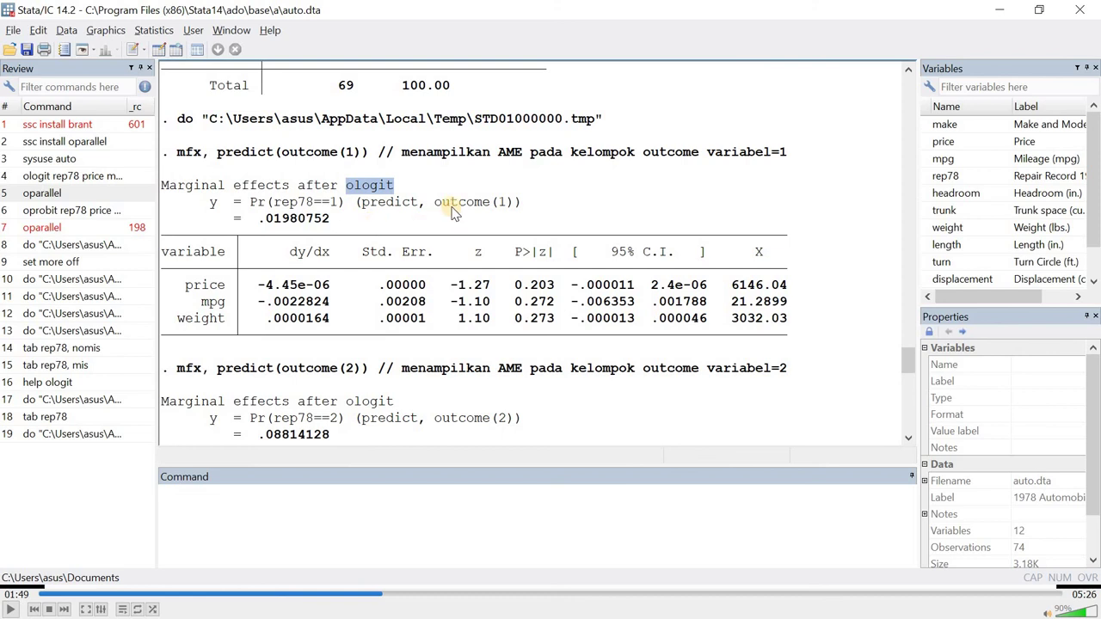
double_click(350, 152)
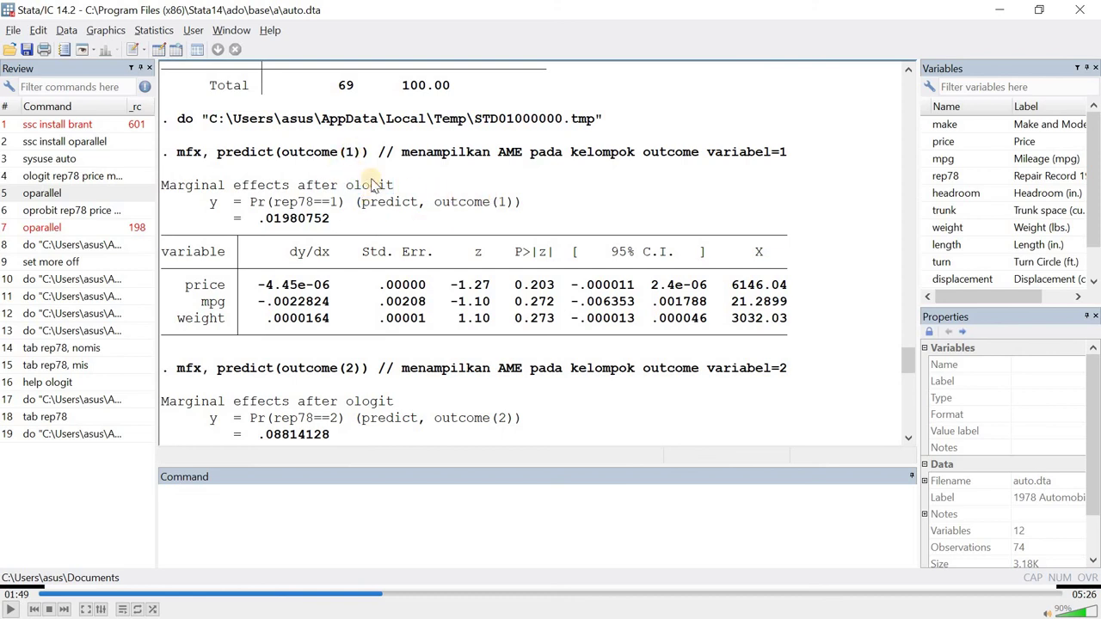
left_click_drag(344, 152, 358, 167)
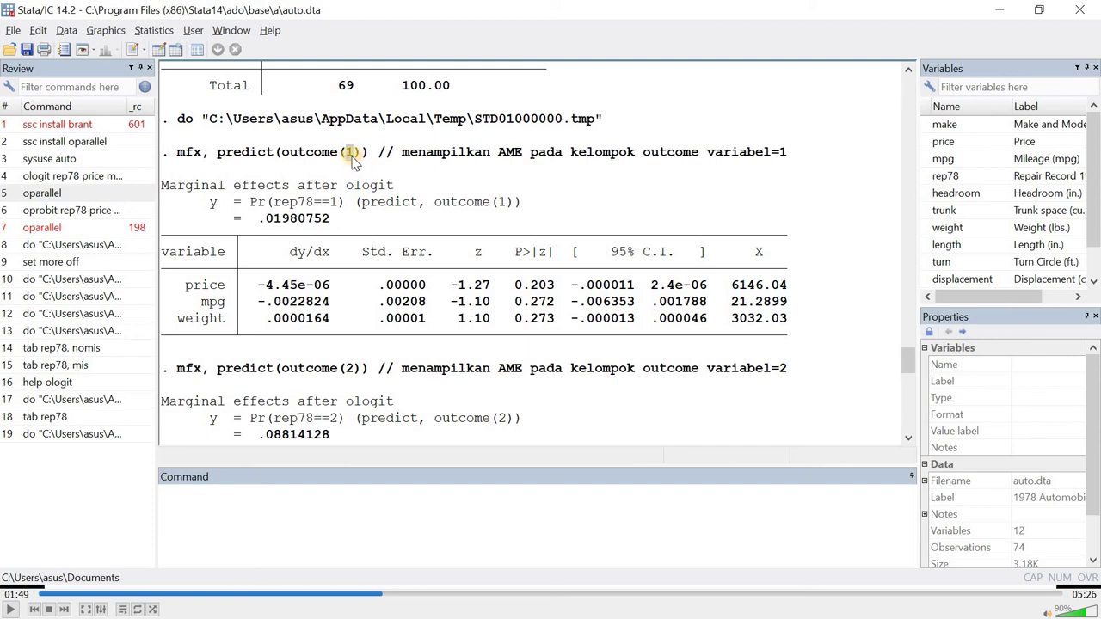
Step: Check the P>|z| values of price, mpg and weight in the outcome 1 marginal effects table to judge their significance
left_click(241, 285)
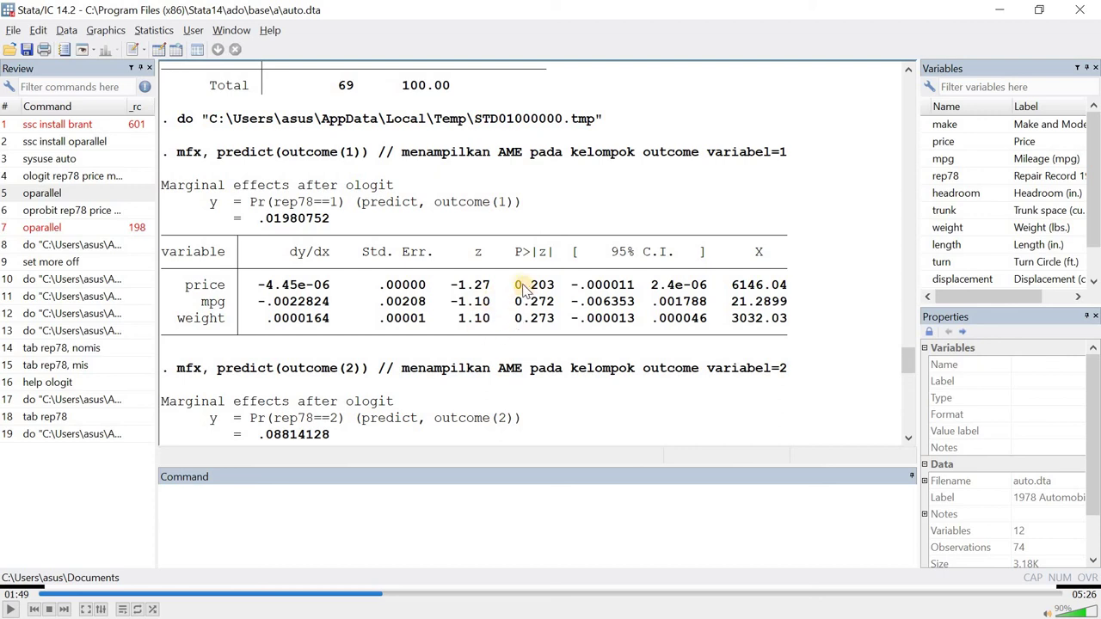
left_click_drag(530, 285, 514, 285)
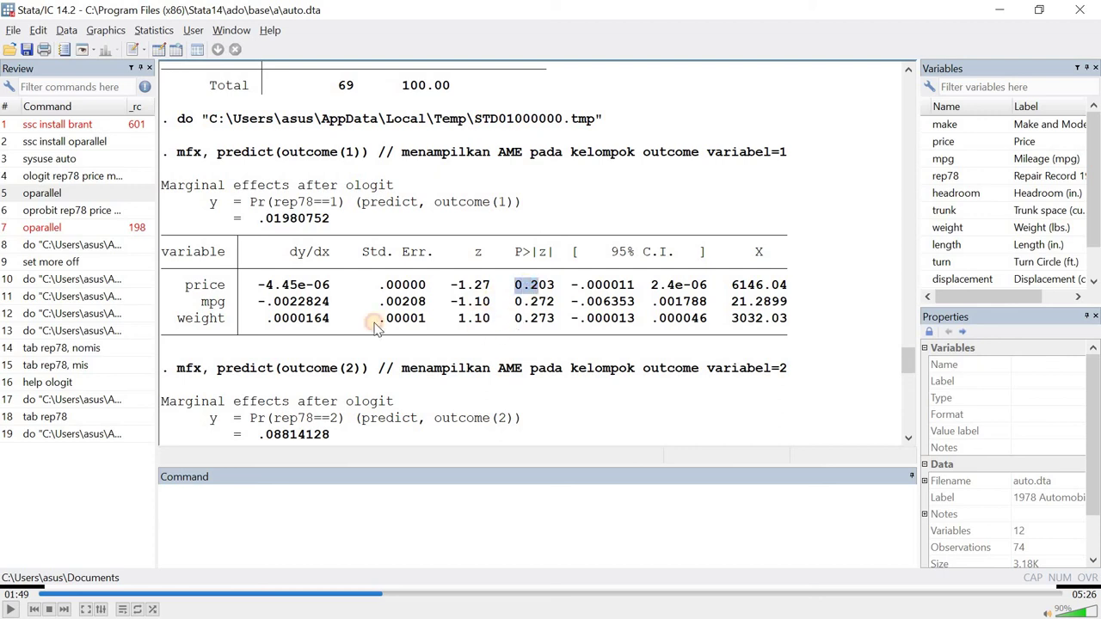
double_click(204, 285)
double_click(212, 302)
left_click_drag(197, 319, 225, 319)
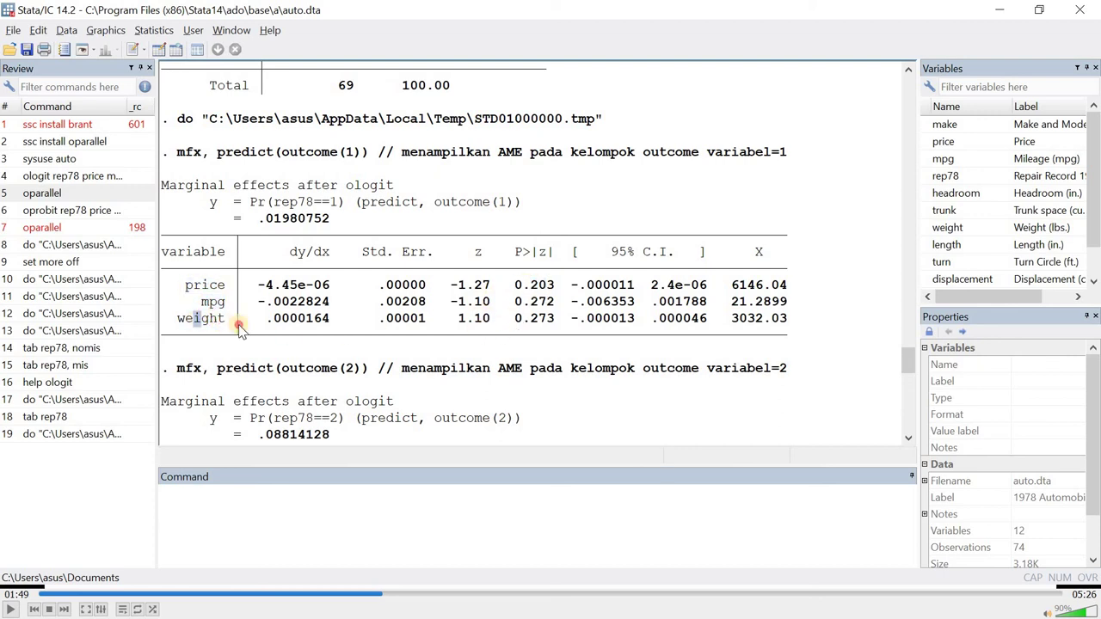
double_click(541, 285)
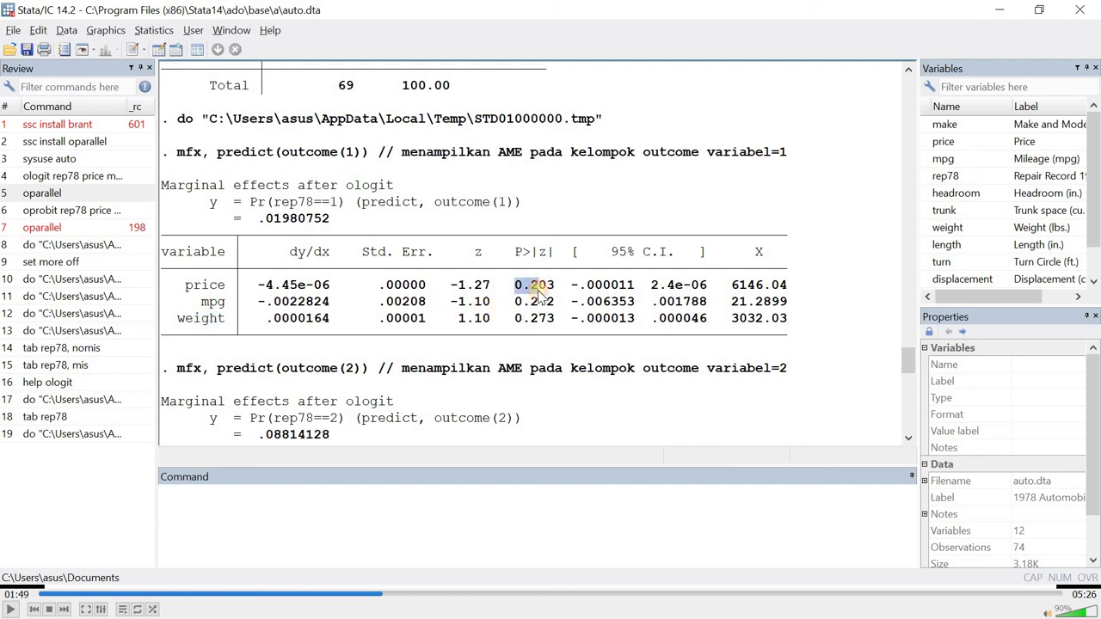
double_click(528, 302)
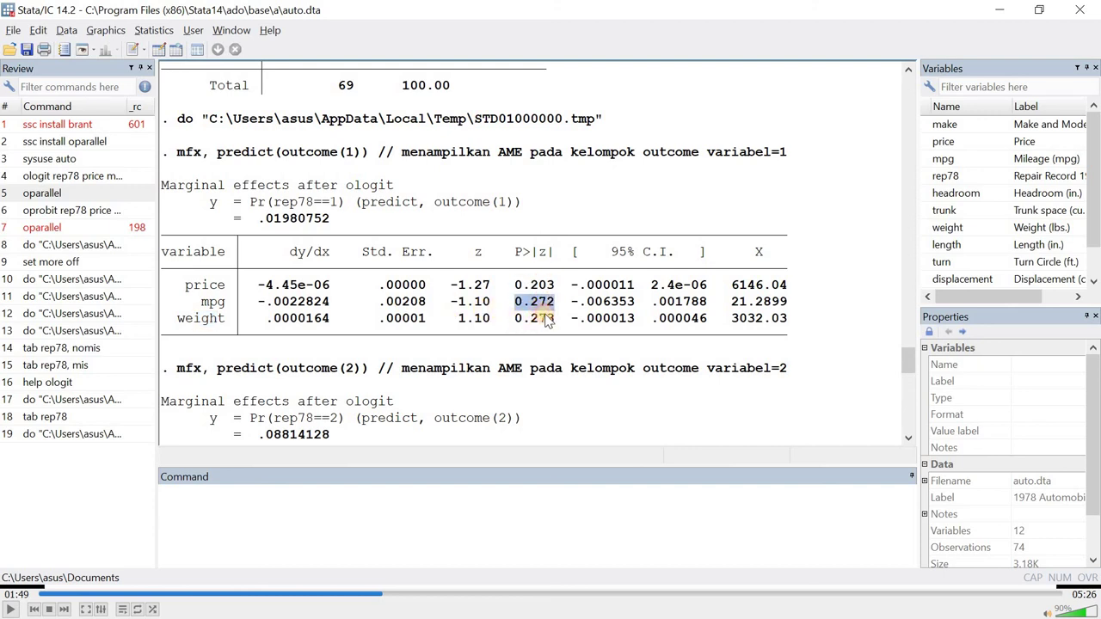
double_click(535, 318)
double_click(541, 286)
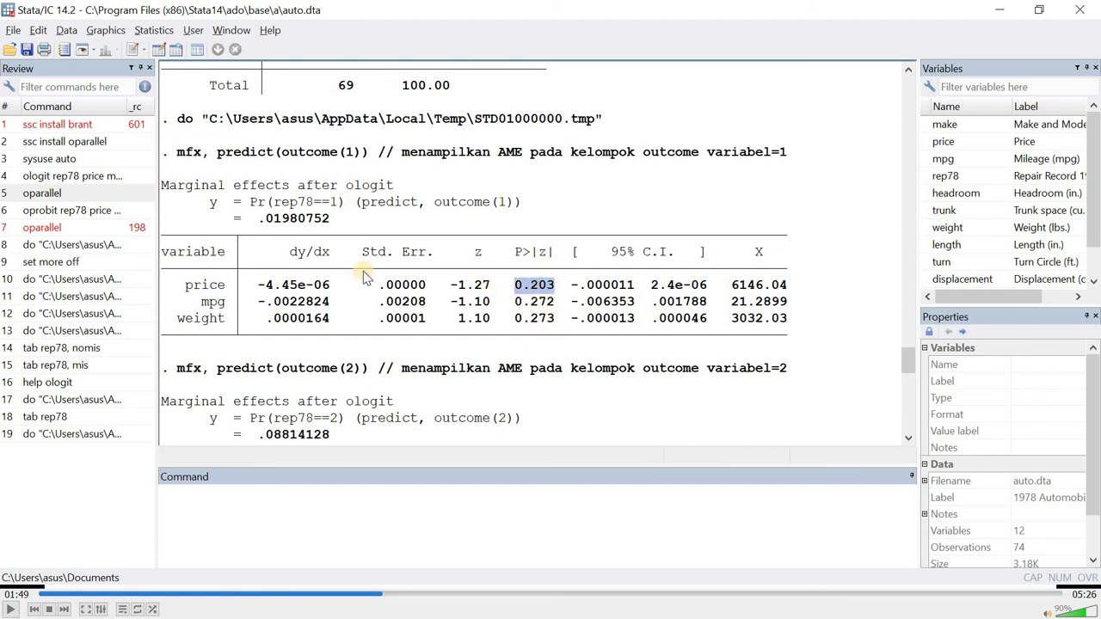
Step: Locate the mfx output for outcome 2 and check the P>|z| value of price in its marginal effects table
scroll(458, 295, "down", 1)
scroll(457, 295, "down", 2)
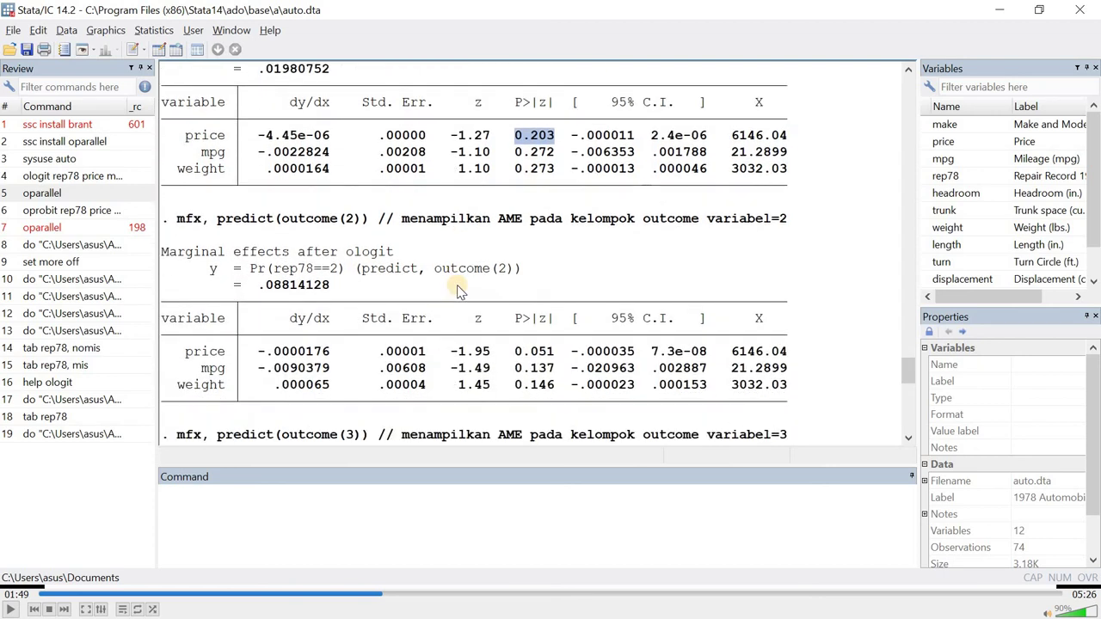
scroll(457, 284, "down", 1)
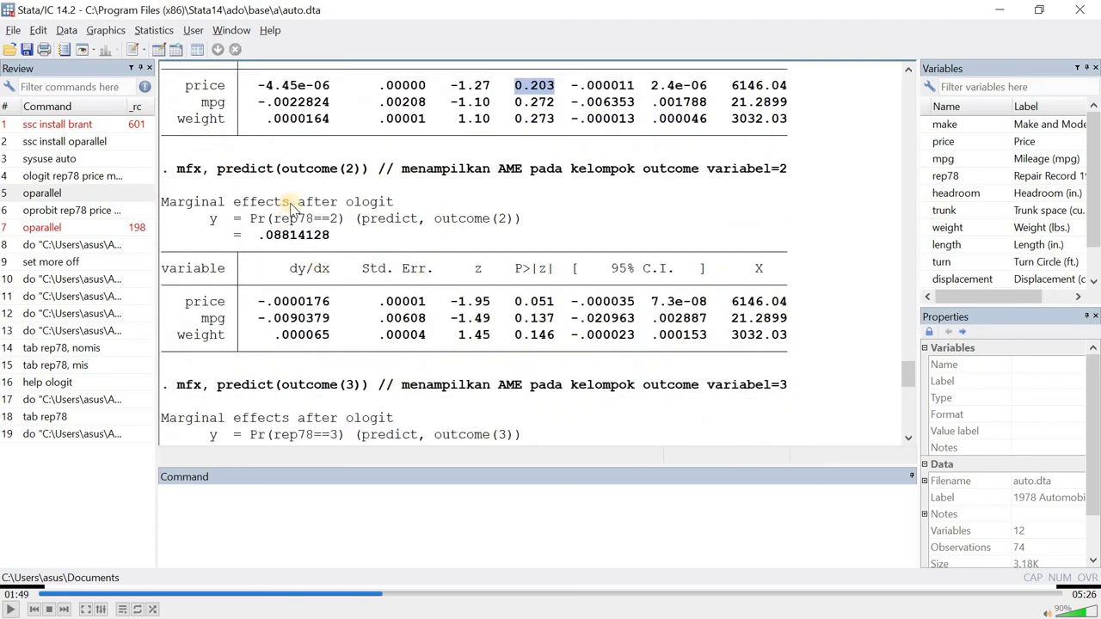
left_click(349, 170)
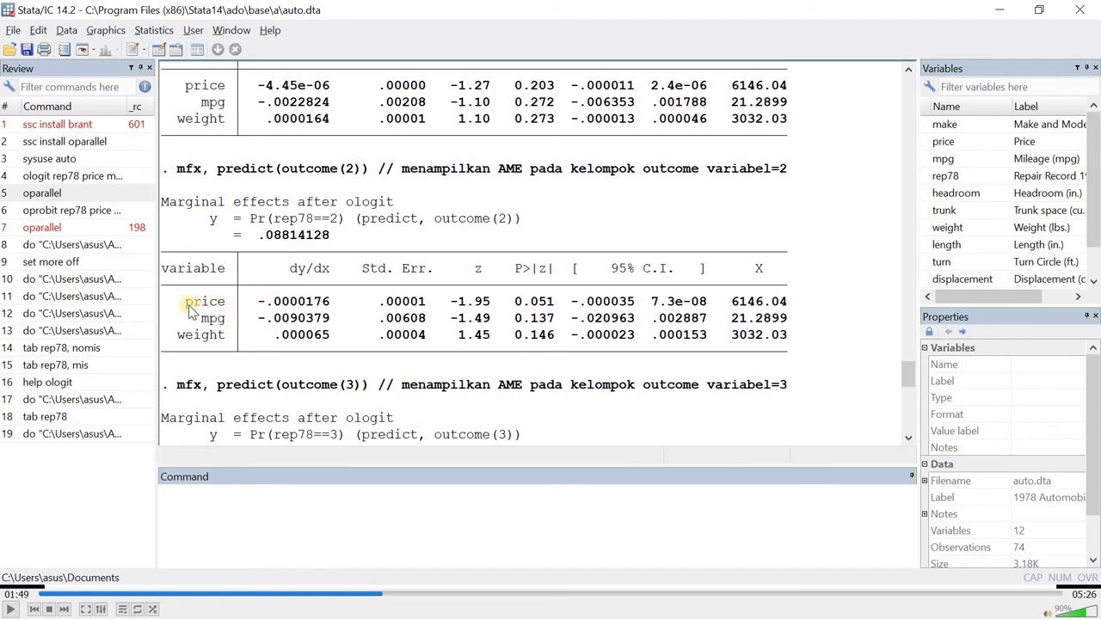
left_click_drag(186, 302, 225, 302)
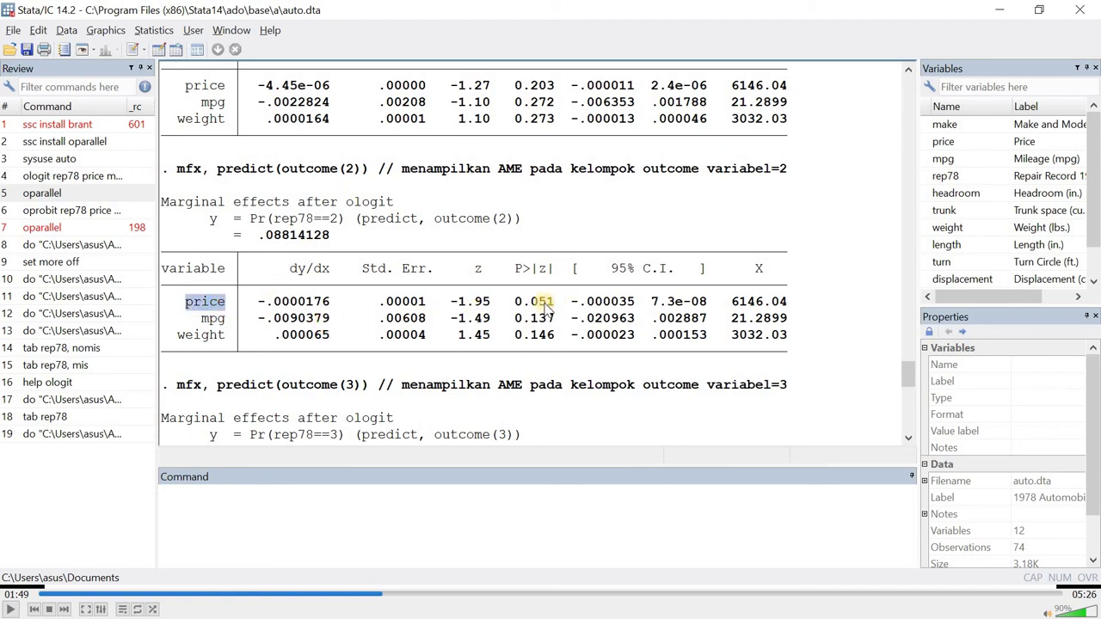
left_click_drag(514, 302, 556, 303)
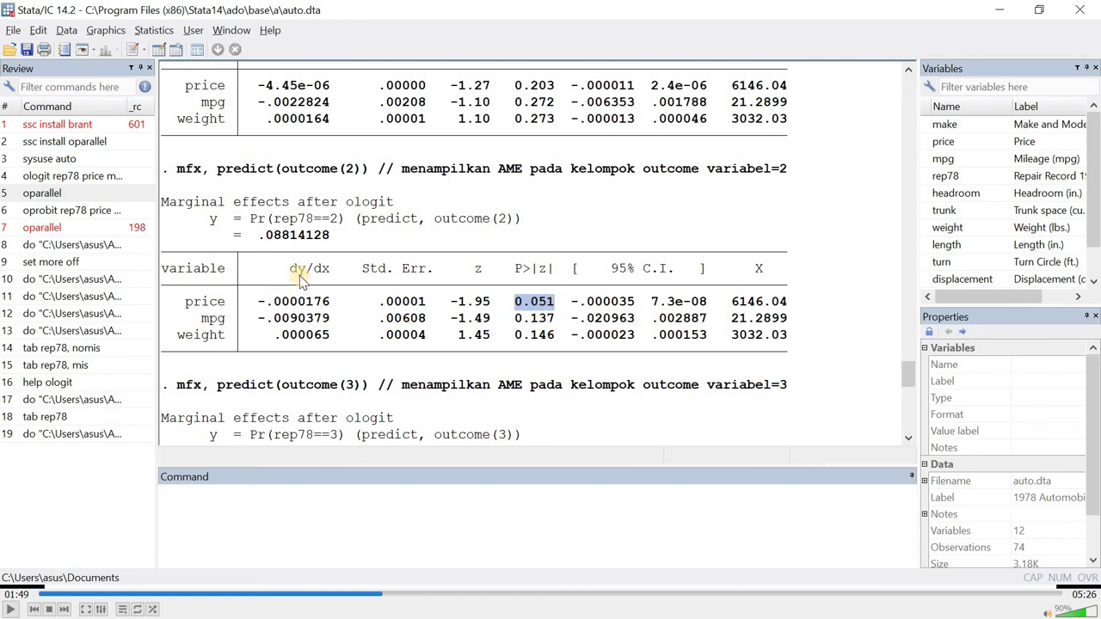
Step: Examine the sign and size of the dy/dx marginal effect of price in the outcome 2 table
mouse_move(311, 272)
left_mouse_down()
mouse_move(297, 273)
mouse_move(330, 273)
left_mouse_up()
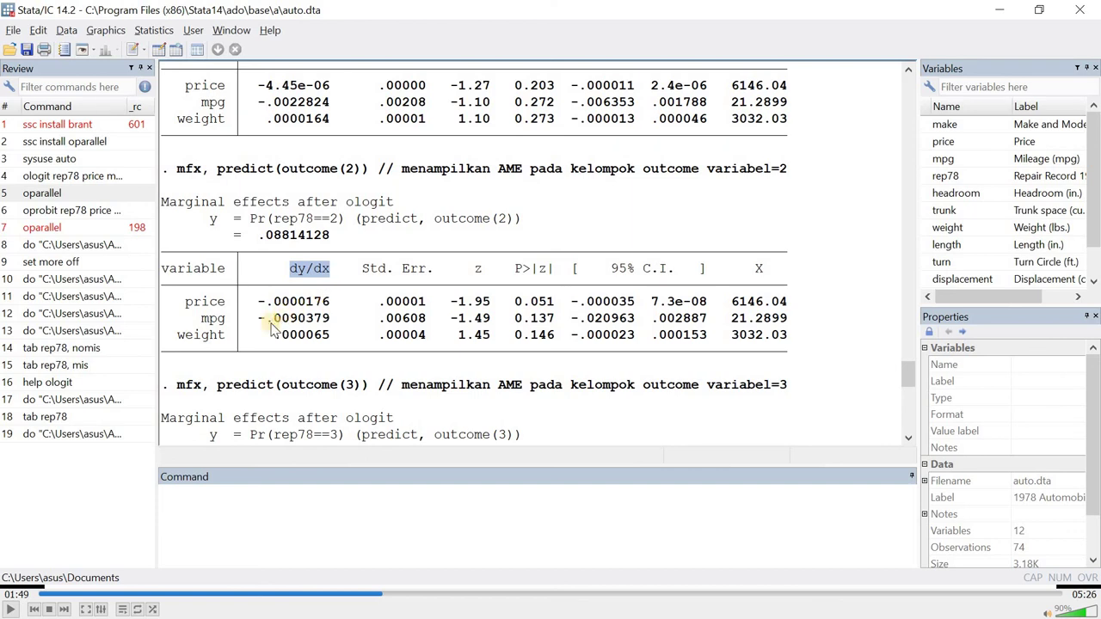
mouse_move(274, 303)
left_mouse_down()
mouse_move(258, 307)
mouse_move(278, 310)
left_mouse_up()
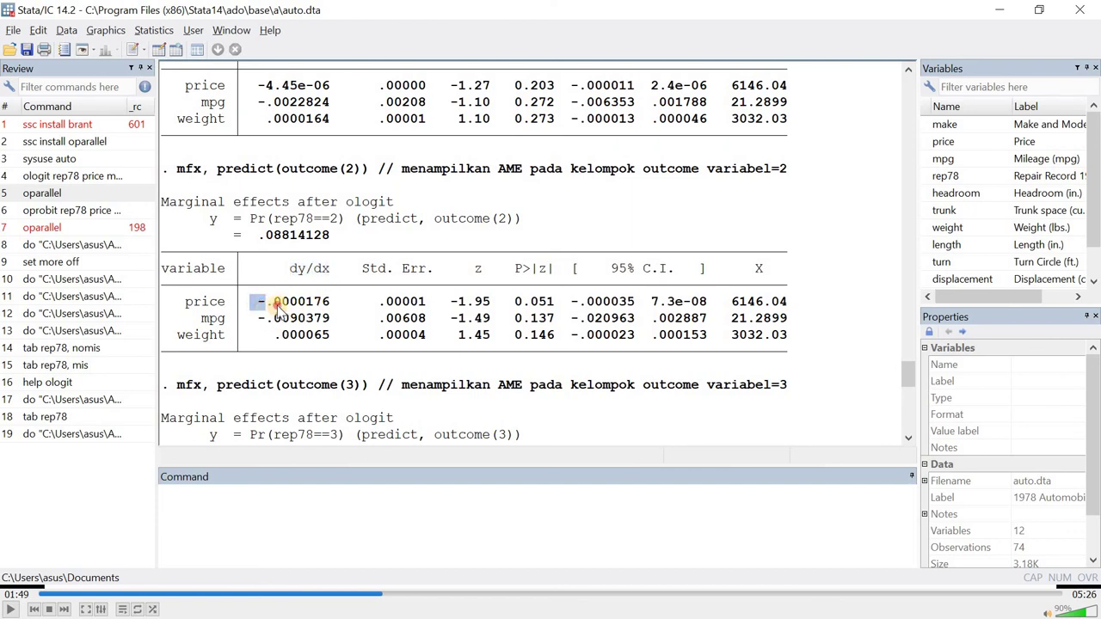
left_click(277, 310)
left_click_drag(189, 308, 224, 308)
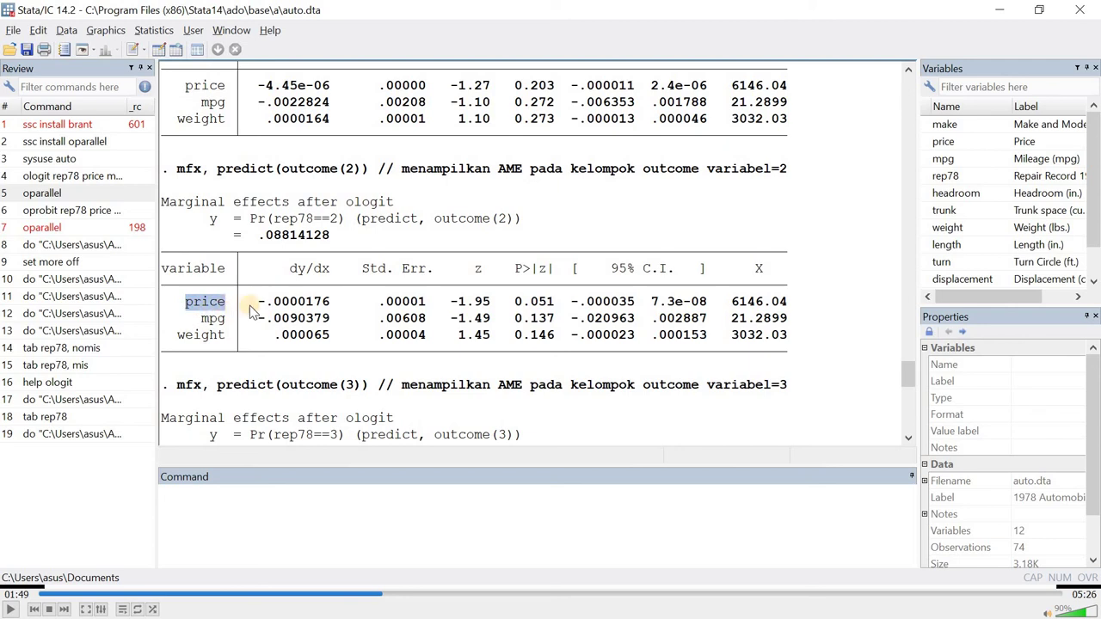
left_click_drag(260, 307, 335, 304)
left_click(302, 271)
left_click(272, 306)
left_click(263, 306)
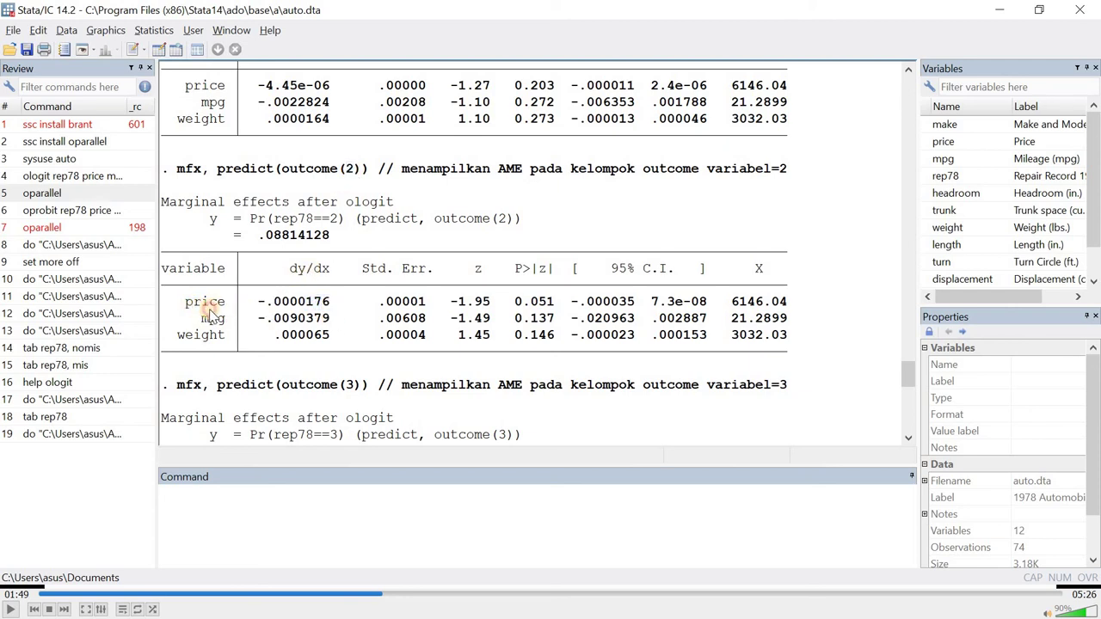
double_click(204, 303)
left_click(262, 306)
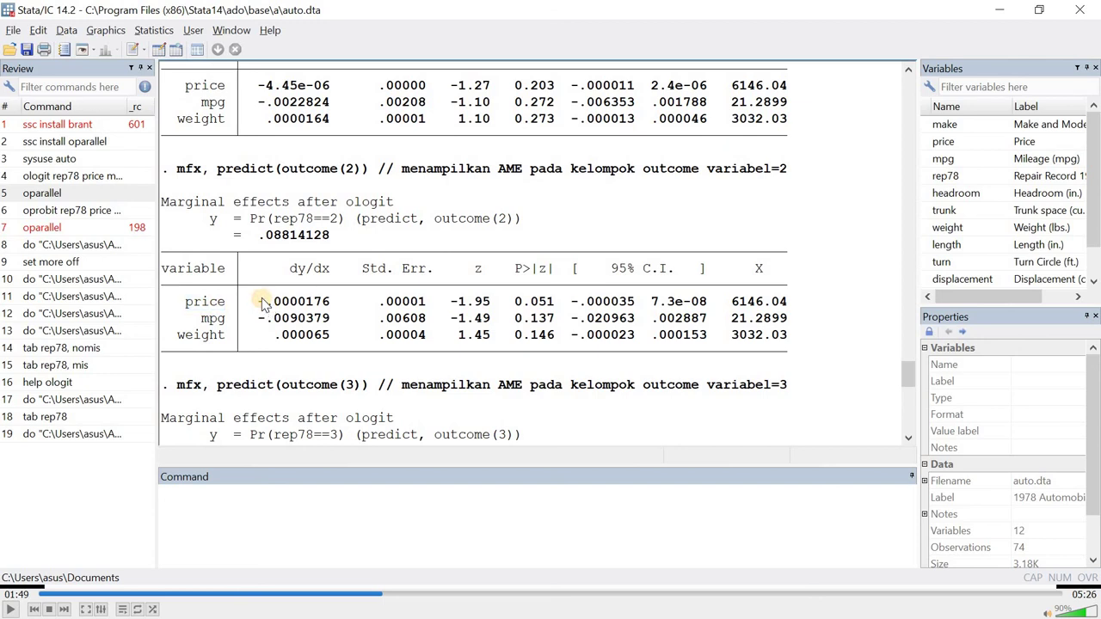
double_click(213, 303)
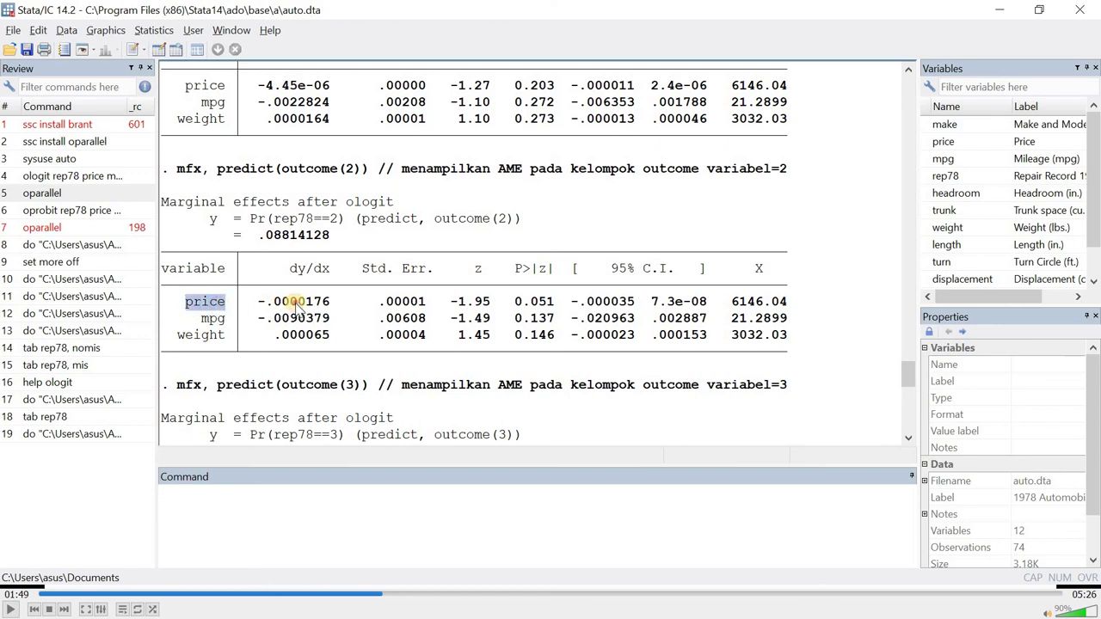
left_click_drag(258, 302, 330, 301)
left_click(343, 238)
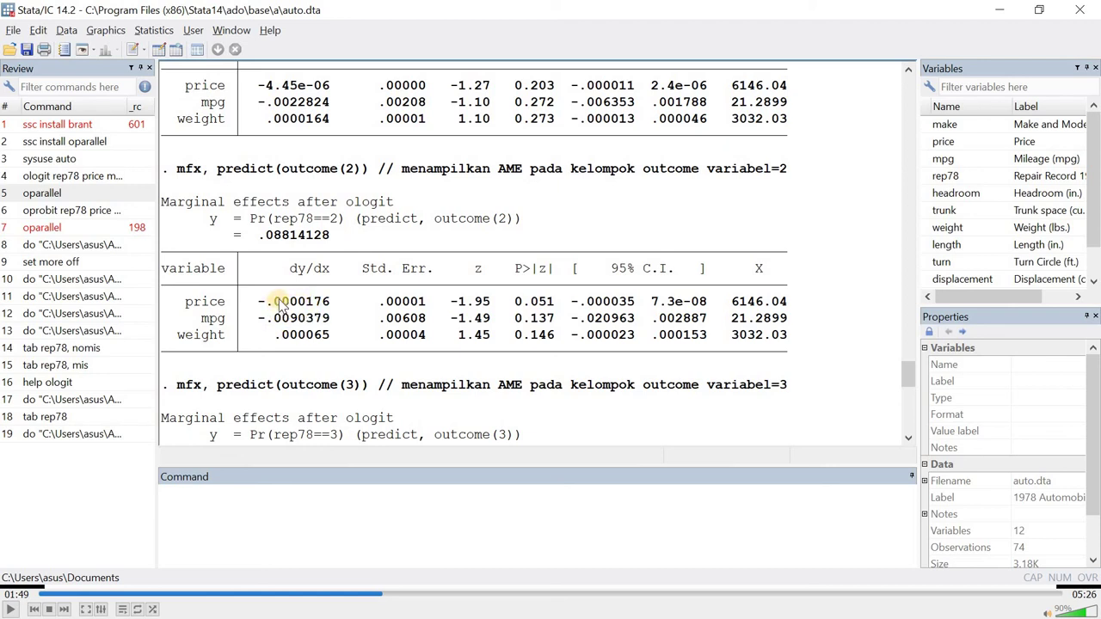
left_click_drag(184, 301, 225, 303)
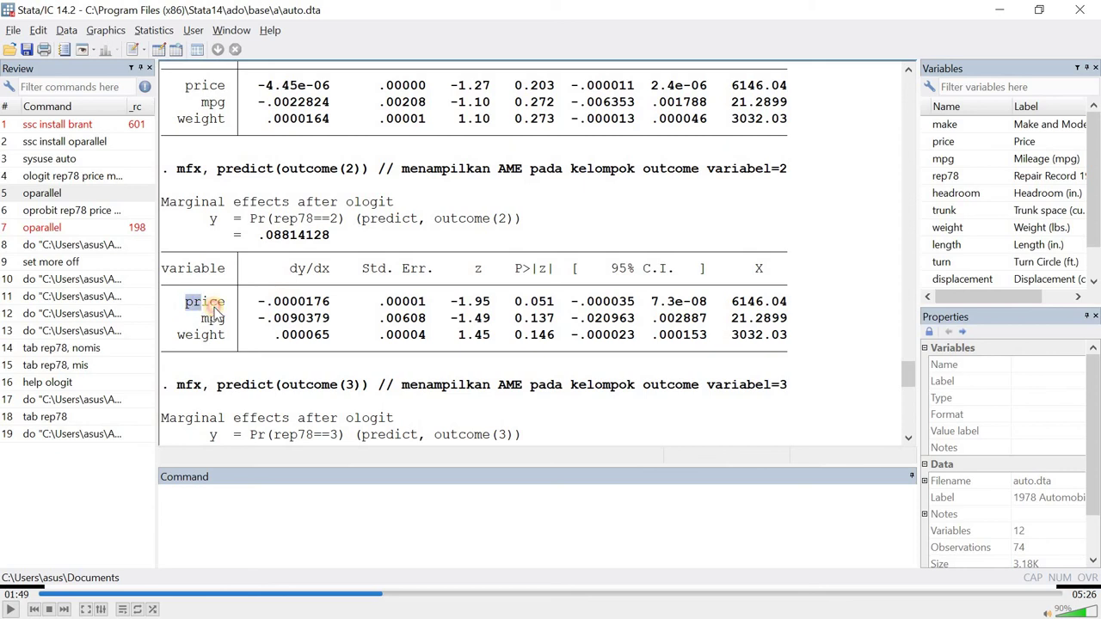
left_click(282, 303)
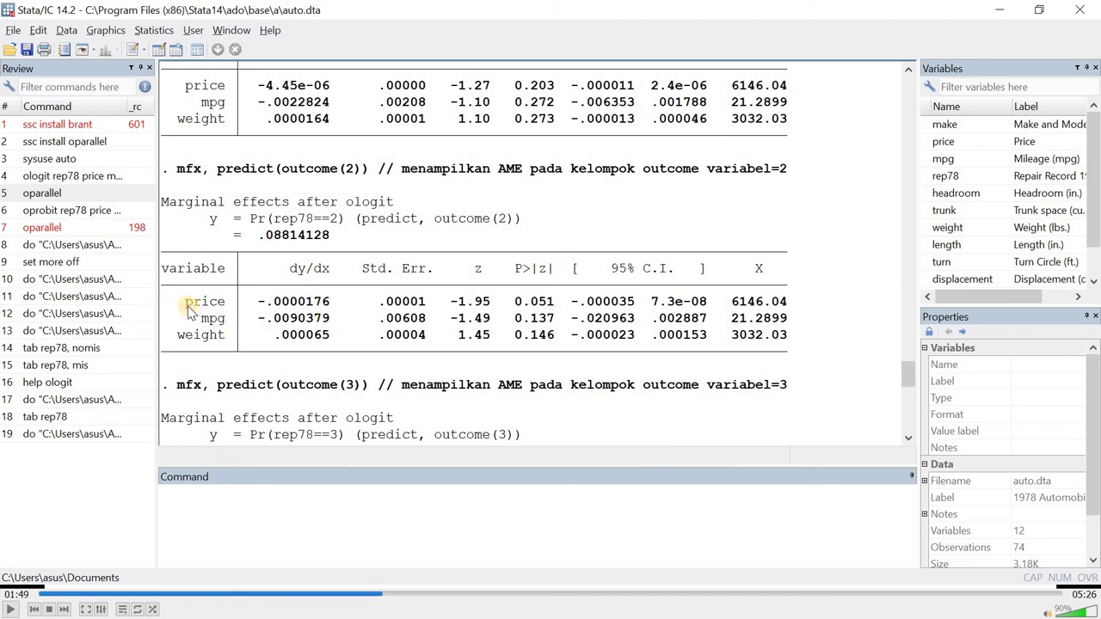
left_click_drag(185, 303, 235, 344)
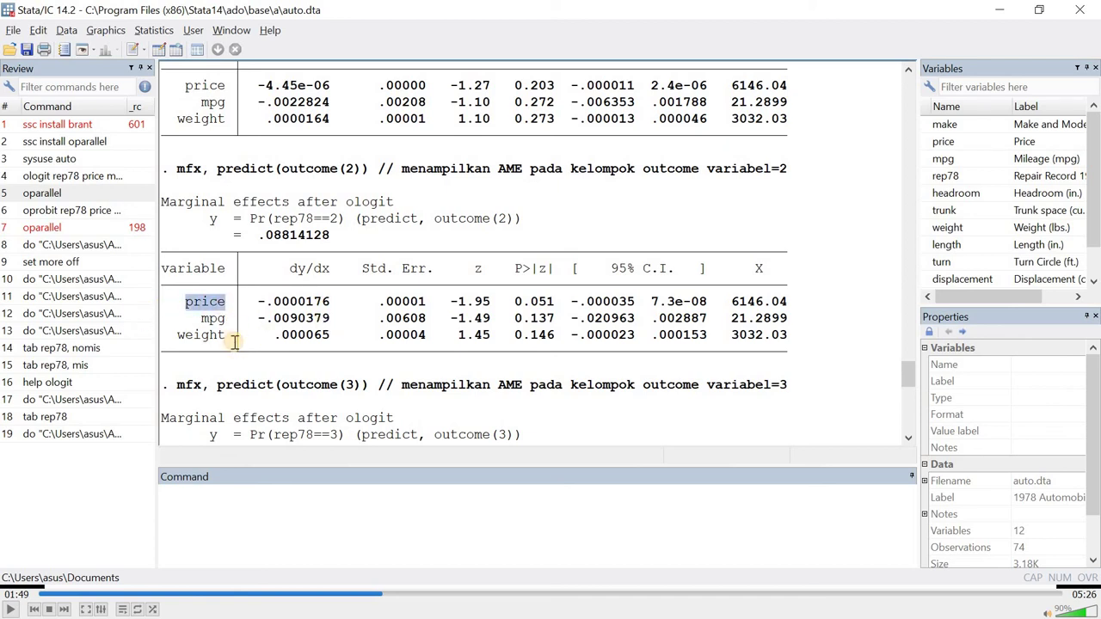
Step: Switch to the Do-file Editor, read the AME interpretation notes for price in category 2, and compare them with the Stata results
key("alt+Tab")
scroll(484, 380, "down", 1)
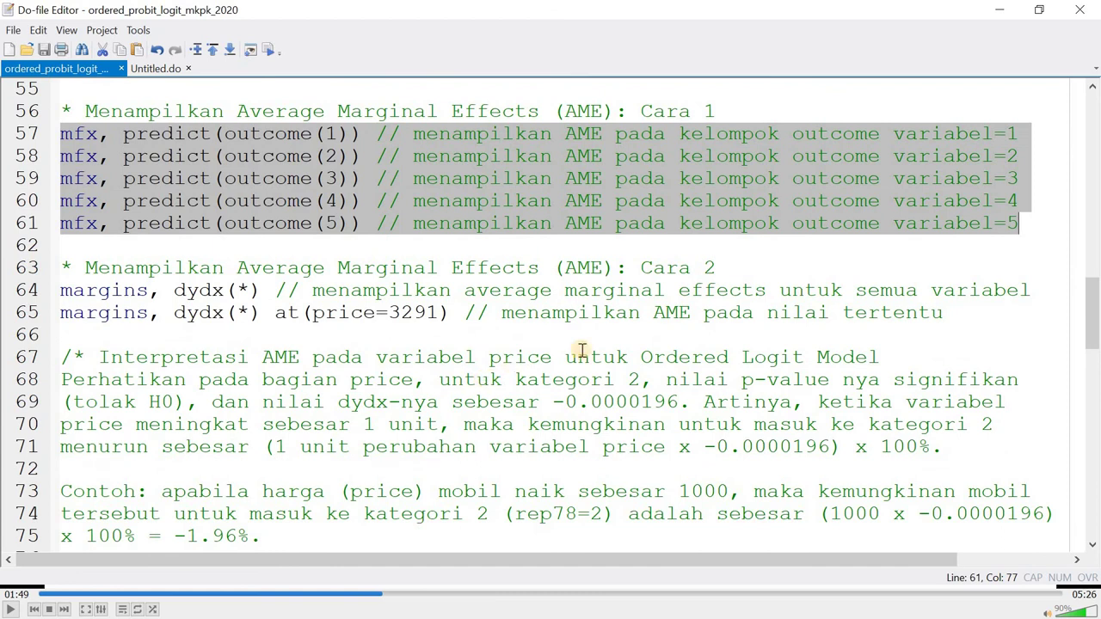
scroll(581, 351, "down", 1)
left_click(603, 335)
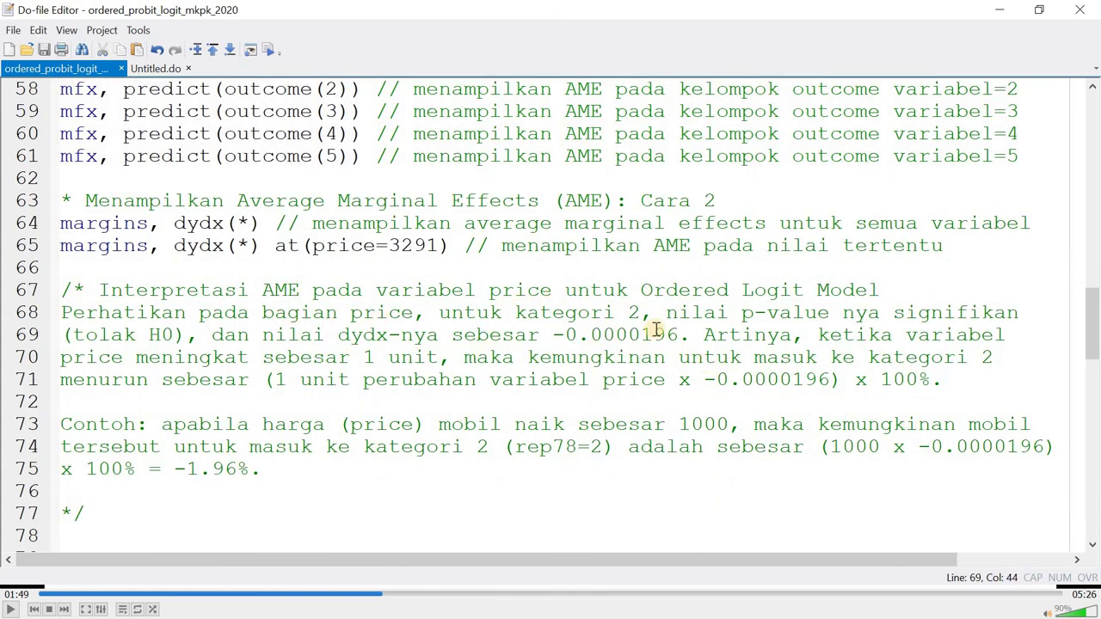
key("alt+Tab")
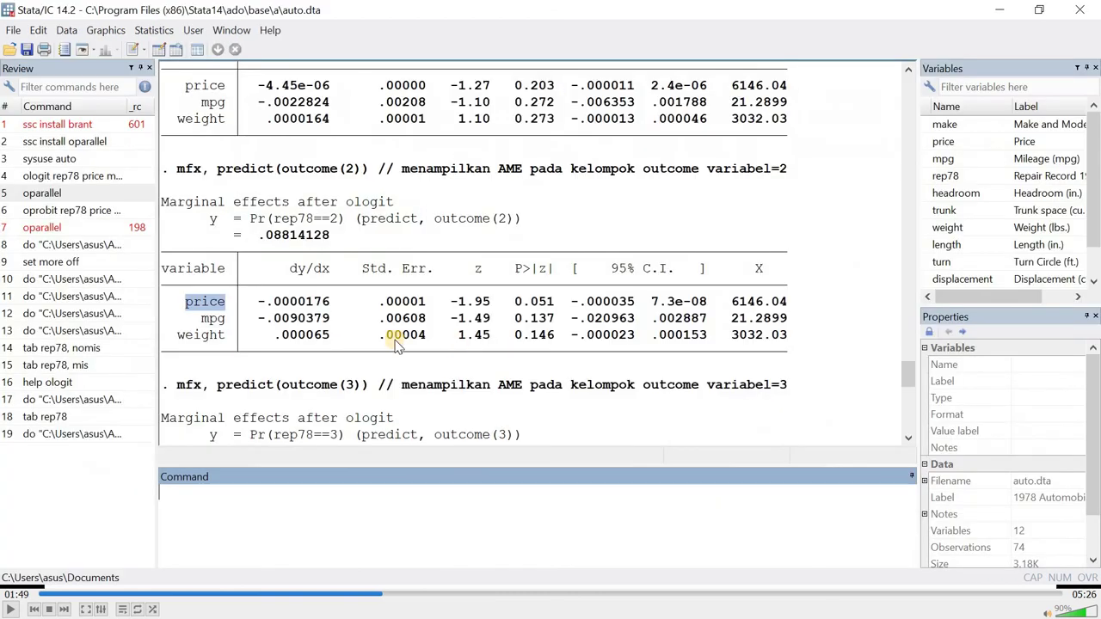
key("alt+Tab")
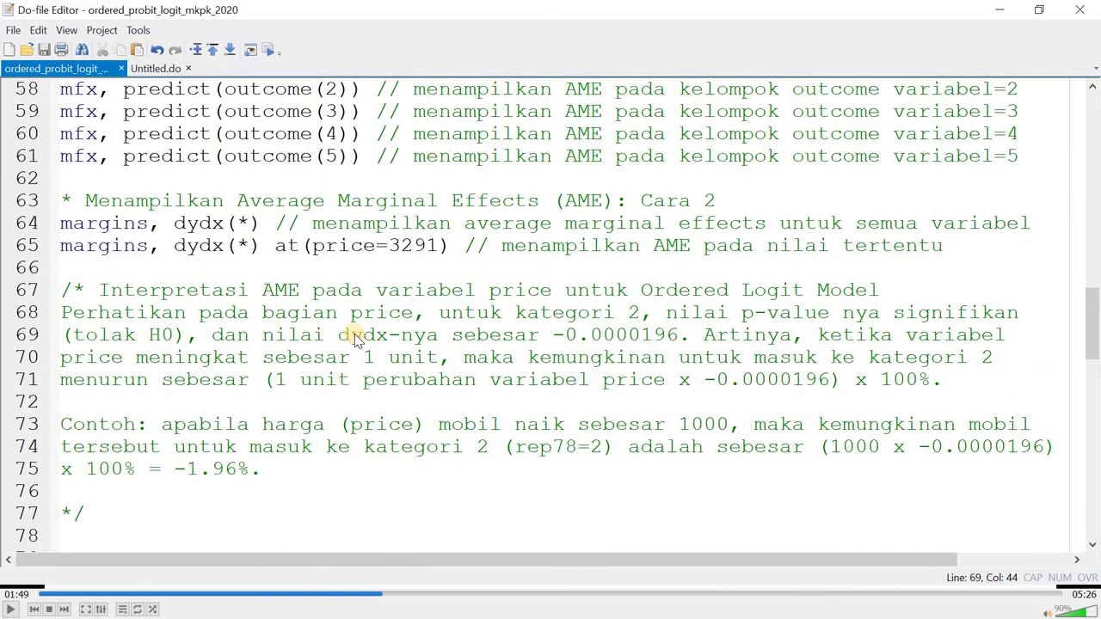
key("alt+Tab")
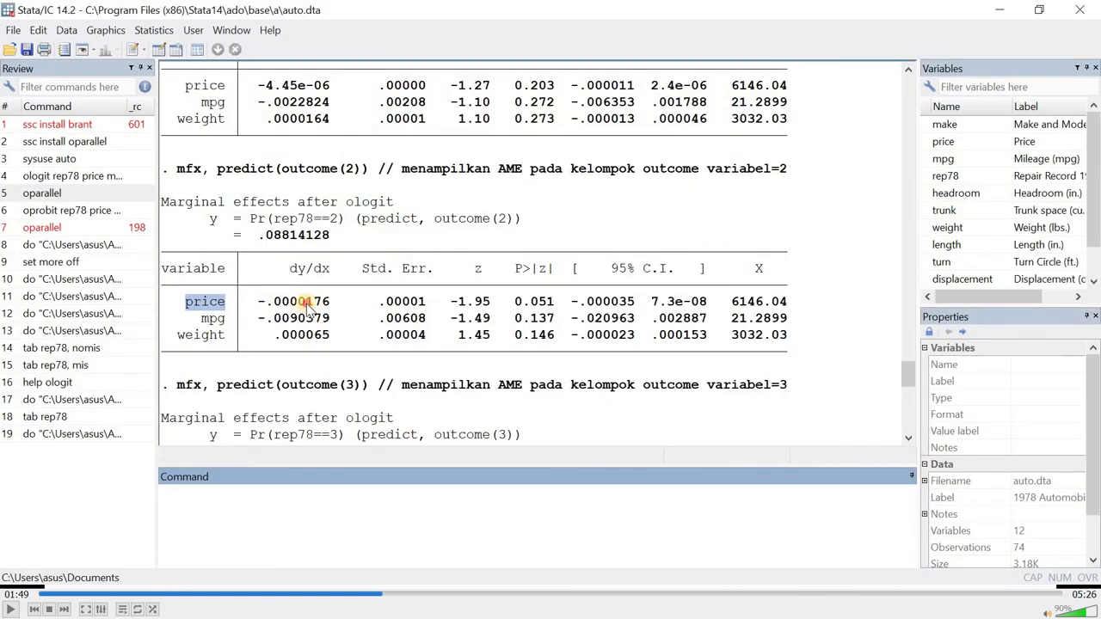
Step: Inspect the price dy/dx value against the outcome number in the mfx command line for outcome 2
left_click_drag(275, 303, 328, 303)
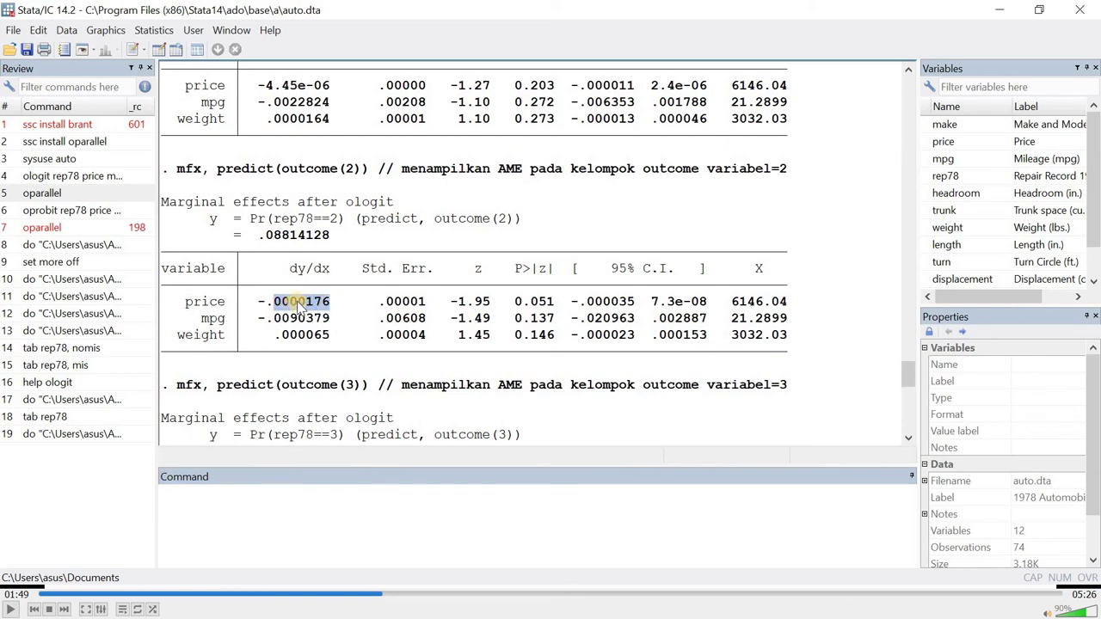
left_click(300, 308)
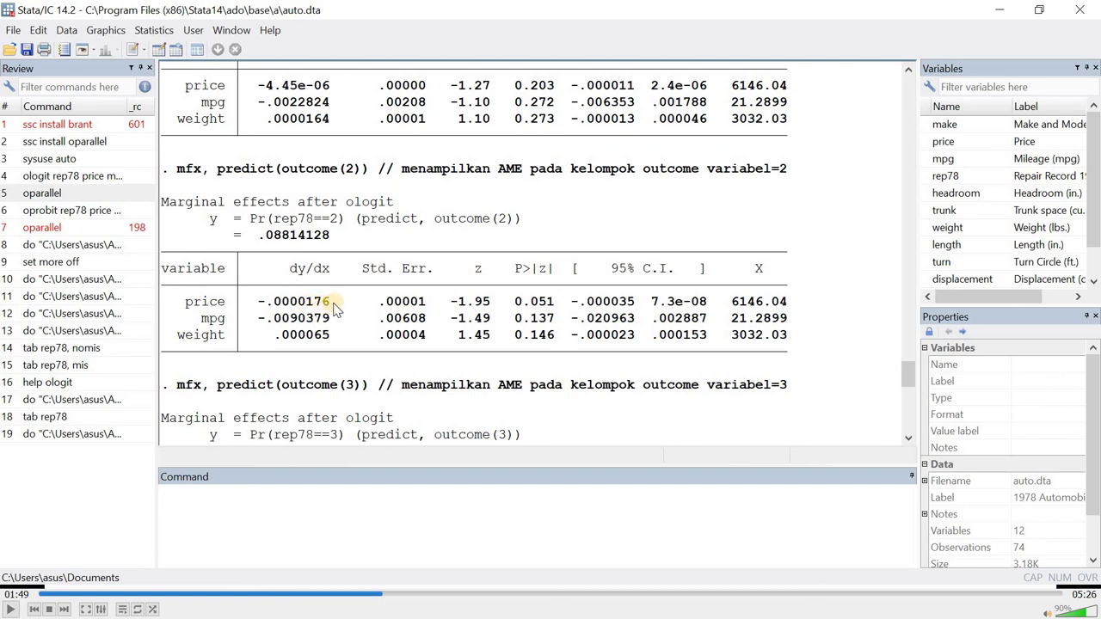
left_click_drag(258, 301, 315, 312)
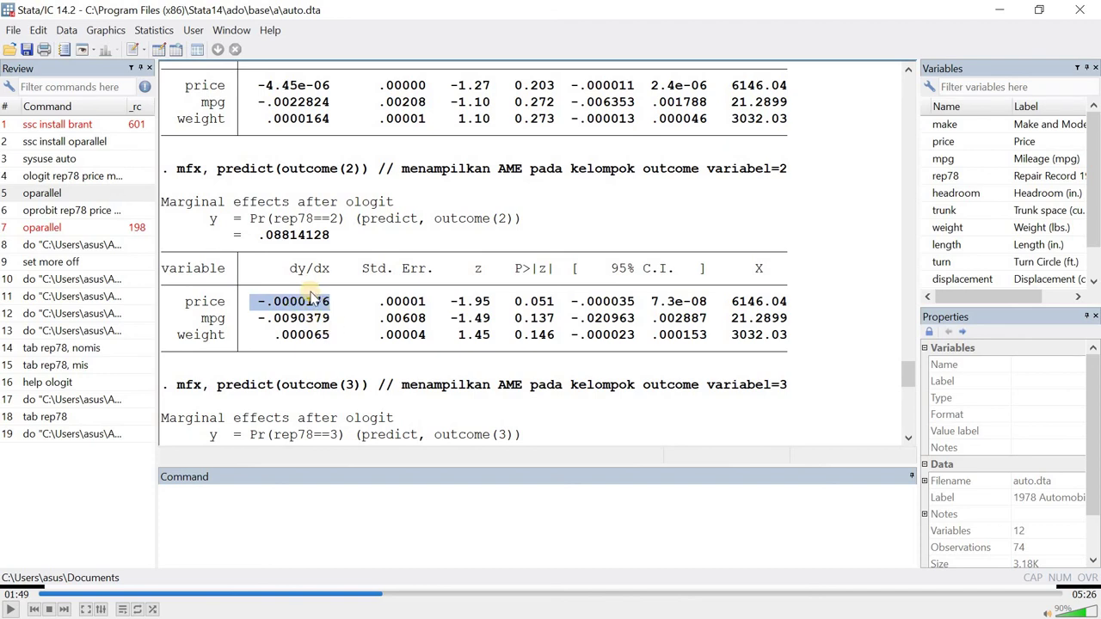
left_click(353, 170)
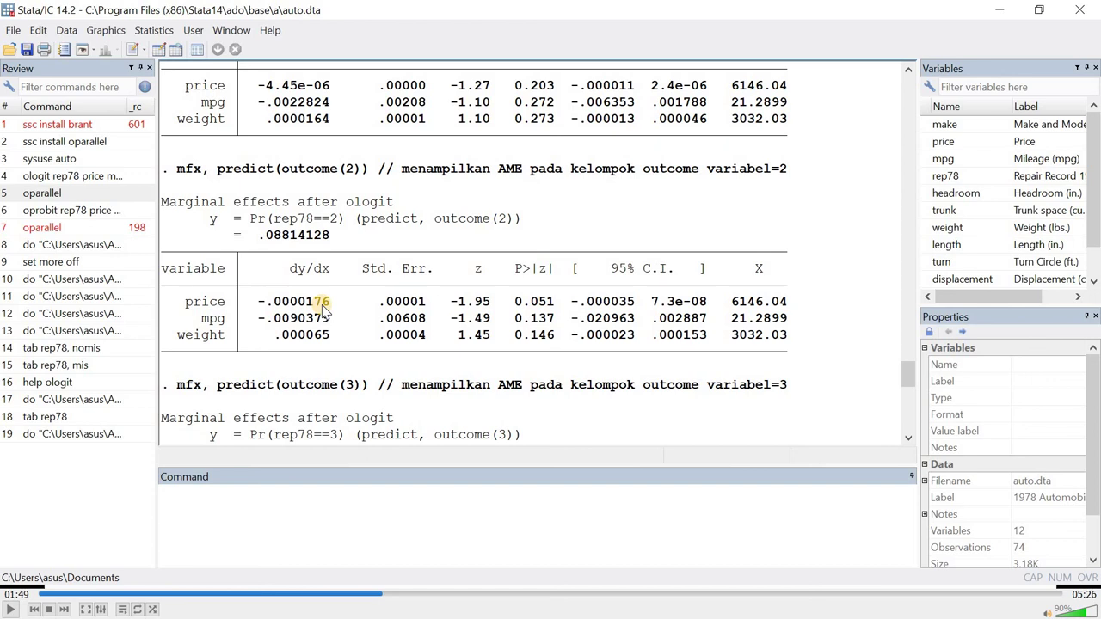
left_click_drag(345, 169, 359, 170)
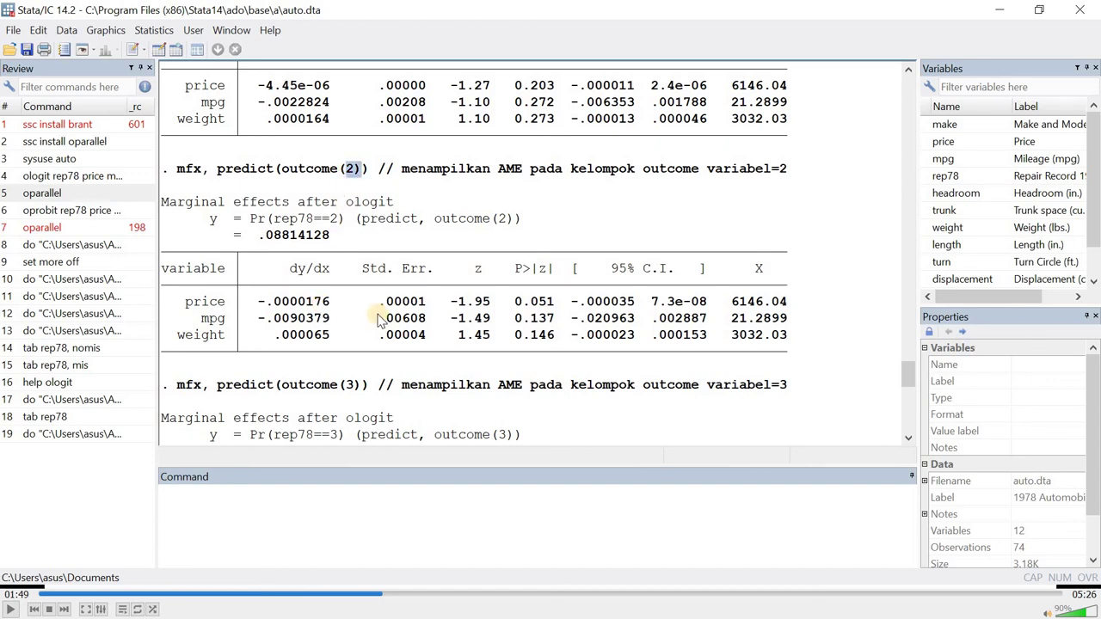
Step: Review the mfx outputs for outcomes 3 and 4, focusing on the price row of the outcome 4 table
scroll(378, 293, "down", 4)
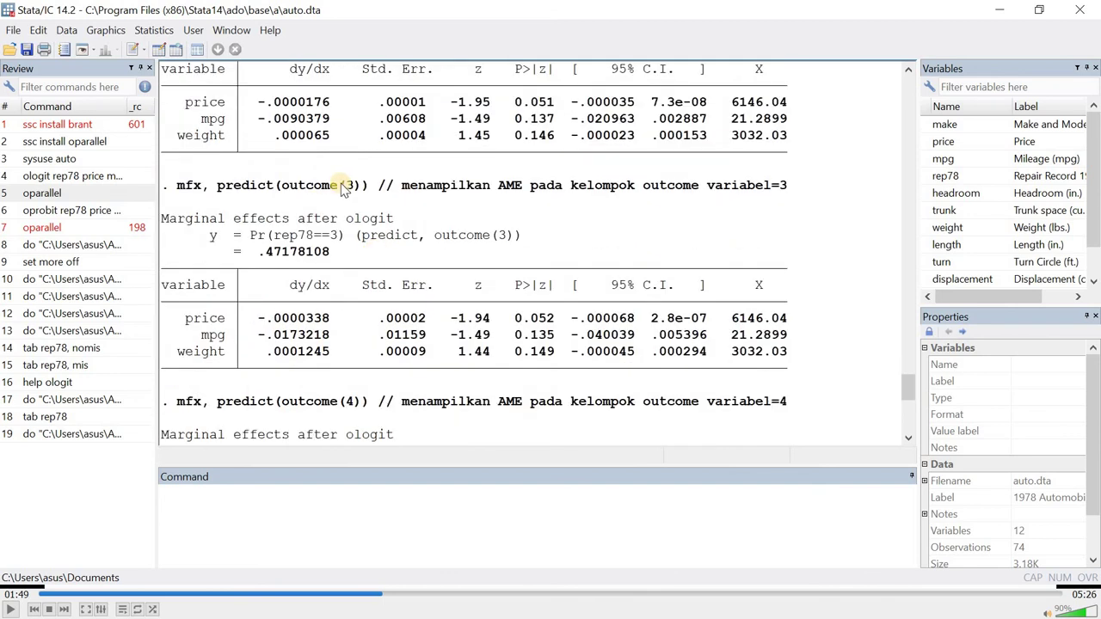
left_click_drag(343, 189, 353, 191)
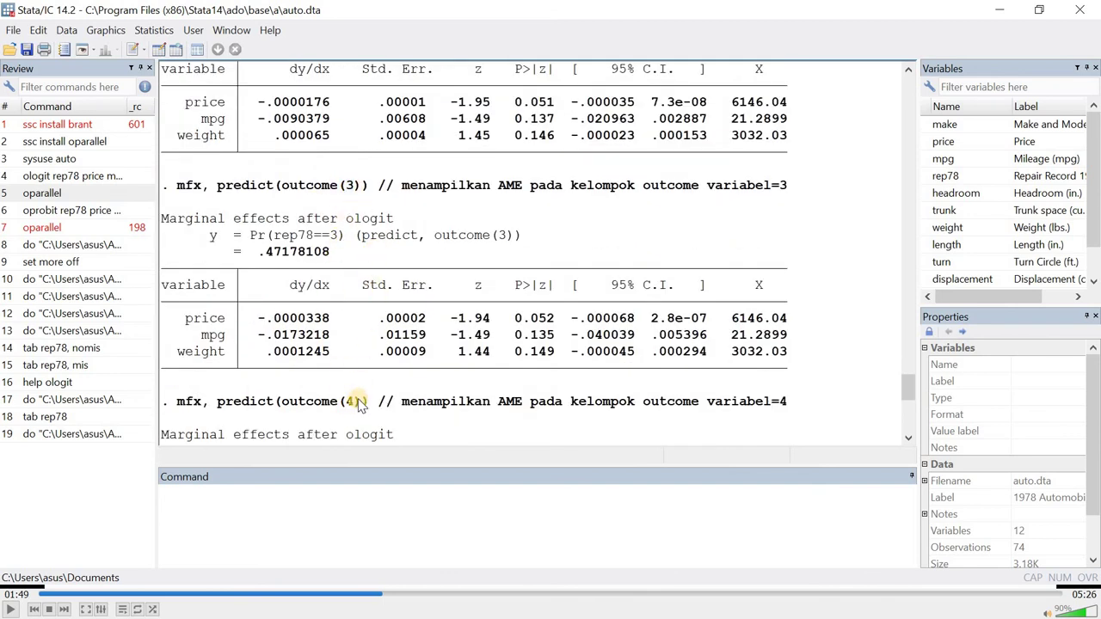
scroll(335, 344, "down", 4)
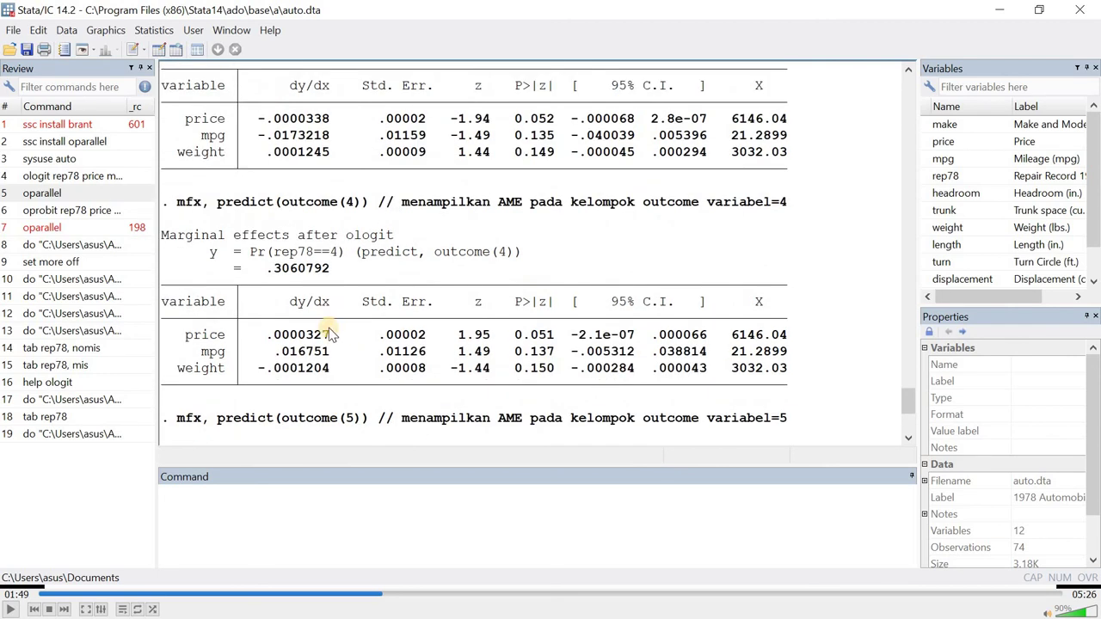
double_click(206, 336)
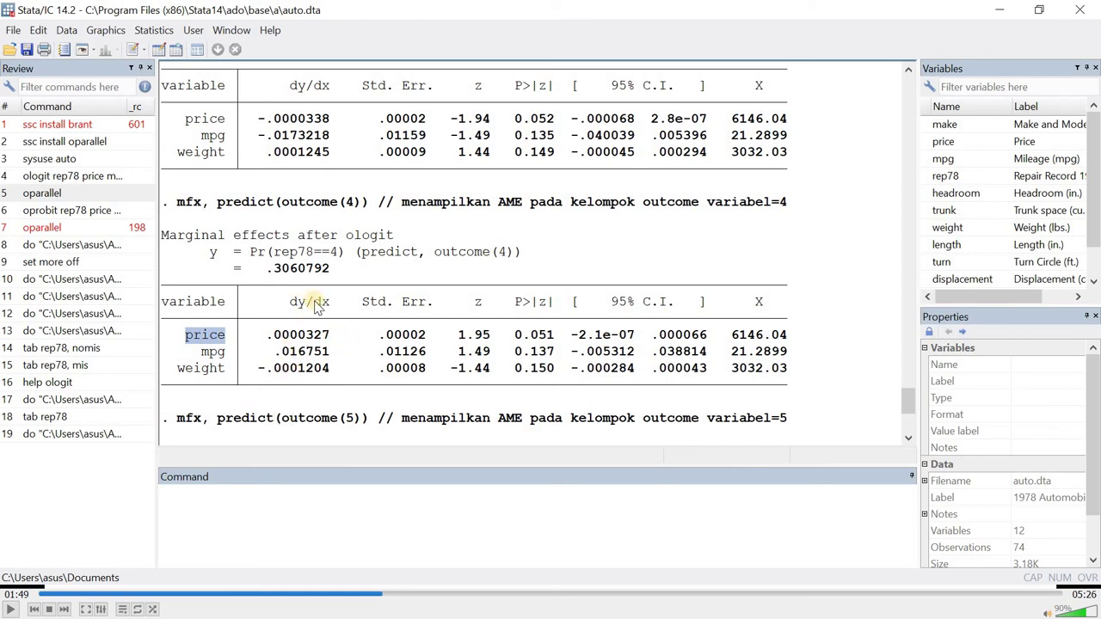
Step: Compare the marginal effects of price across the outcome 2, 3 and 4 tables, ending at the outcome 4 output
scroll(314, 302, "up", 5)
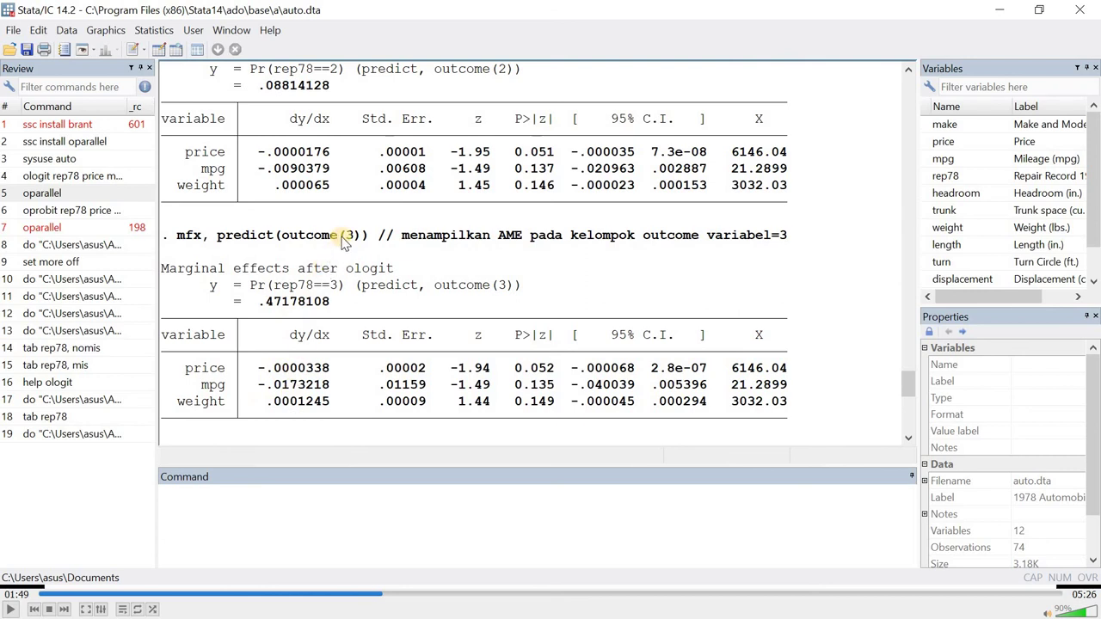
scroll(341, 260, "up", 5)
scroll(334, 268, "down", 7)
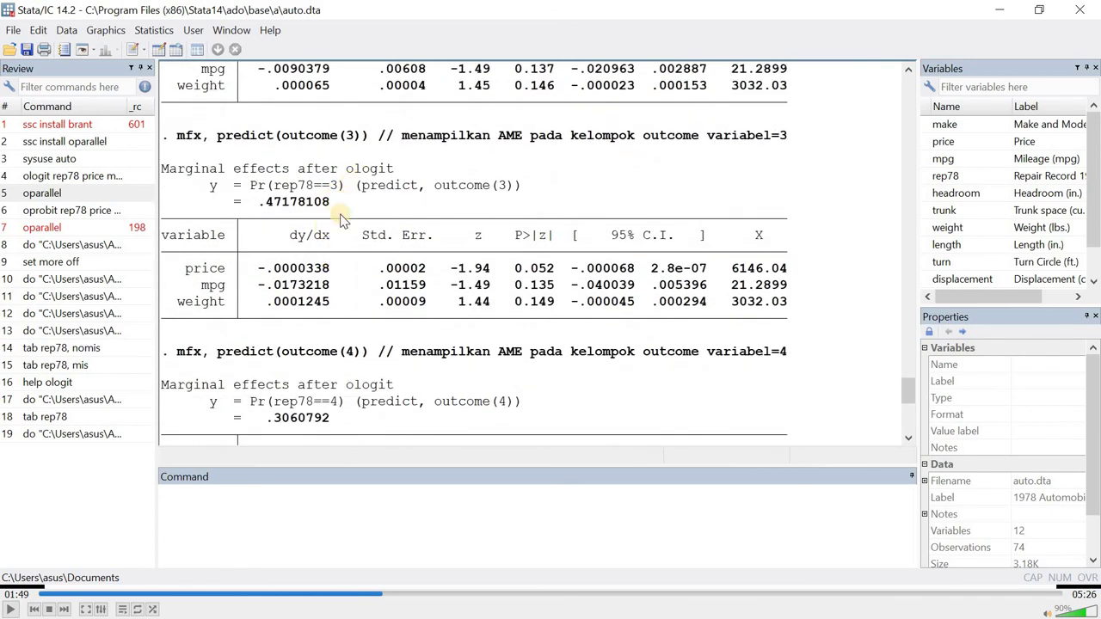
scroll(348, 275, "down", 3)
scroll(331, 172, "up", 4)
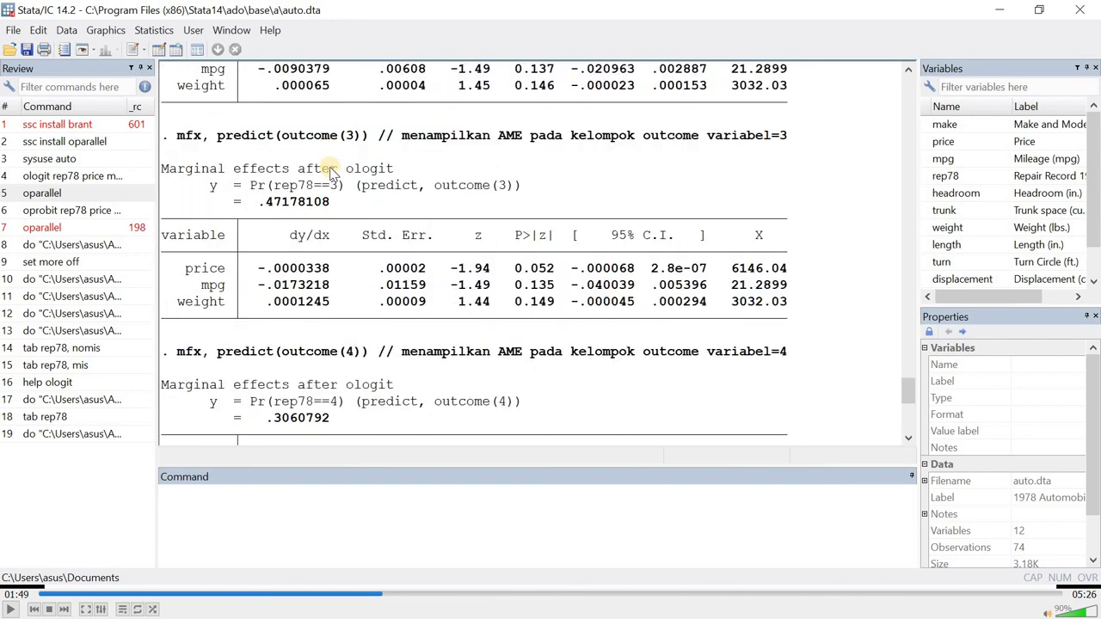
scroll(339, 202, "down", 4)
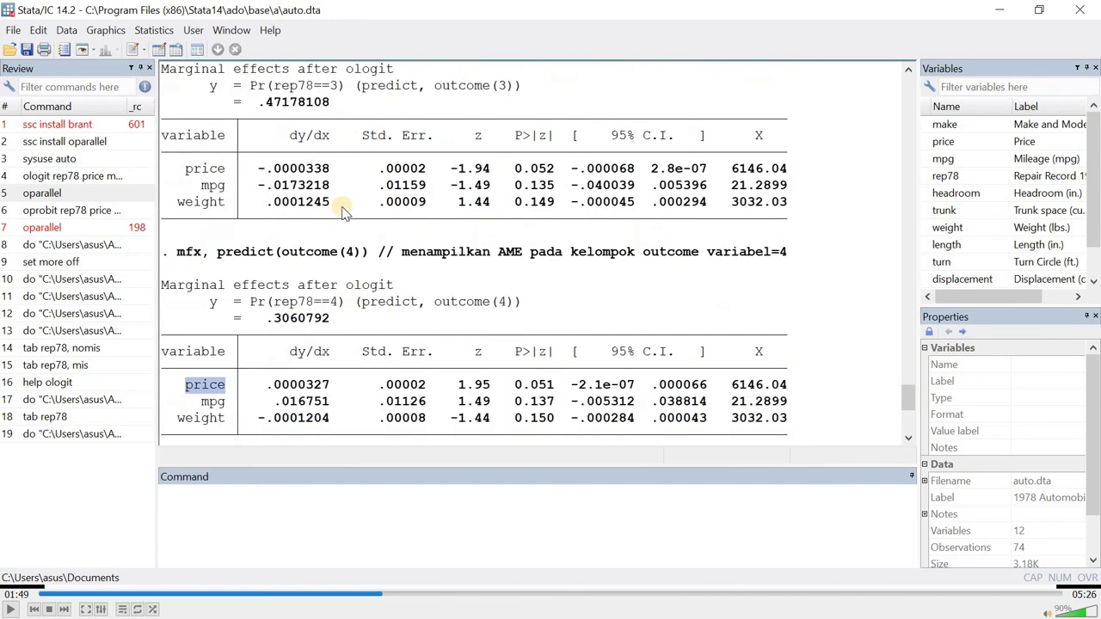
scroll(322, 234, "down", 2)
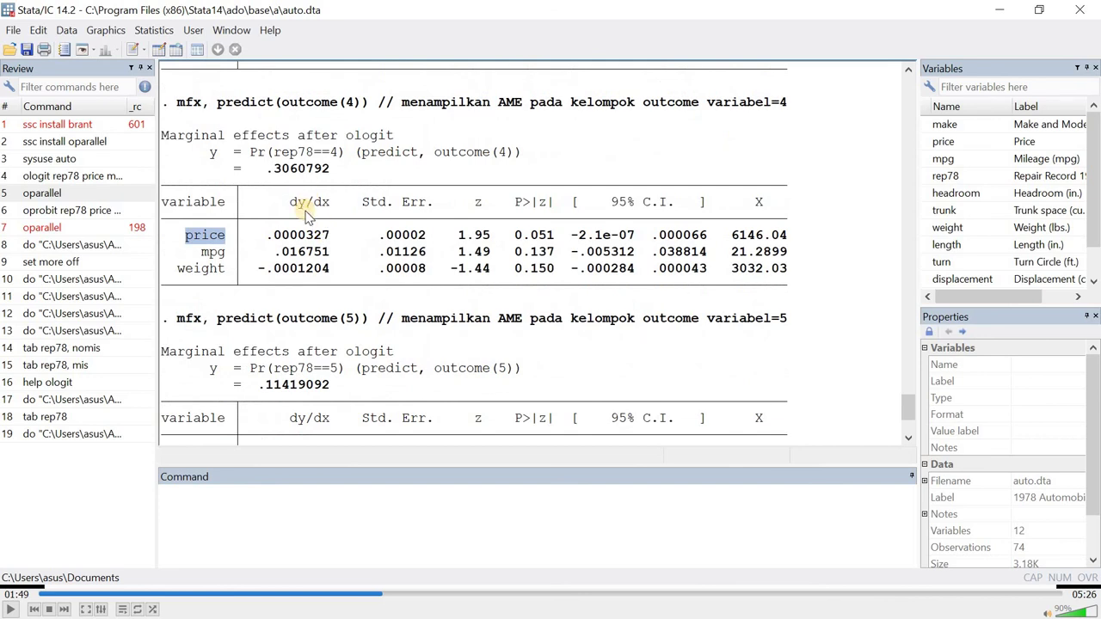
scroll(334, 198, "down", 1)
scroll(334, 197, "up", 1)
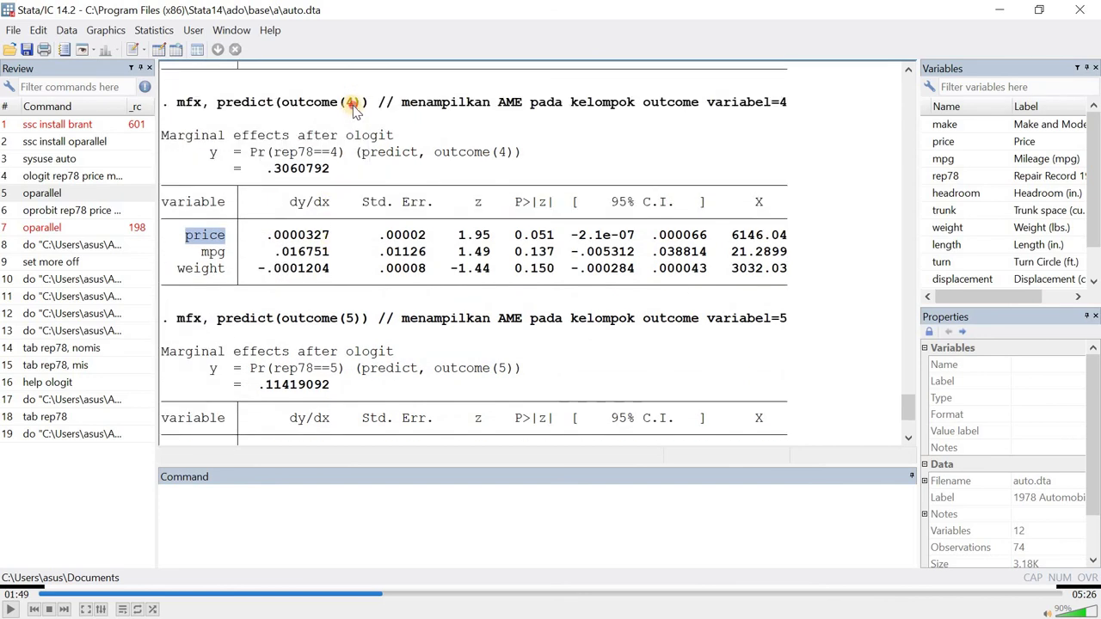
Step: Examine the outcome number in the mfx command for outcome 4 and the price dy/dx in its table
double_click(353, 318)
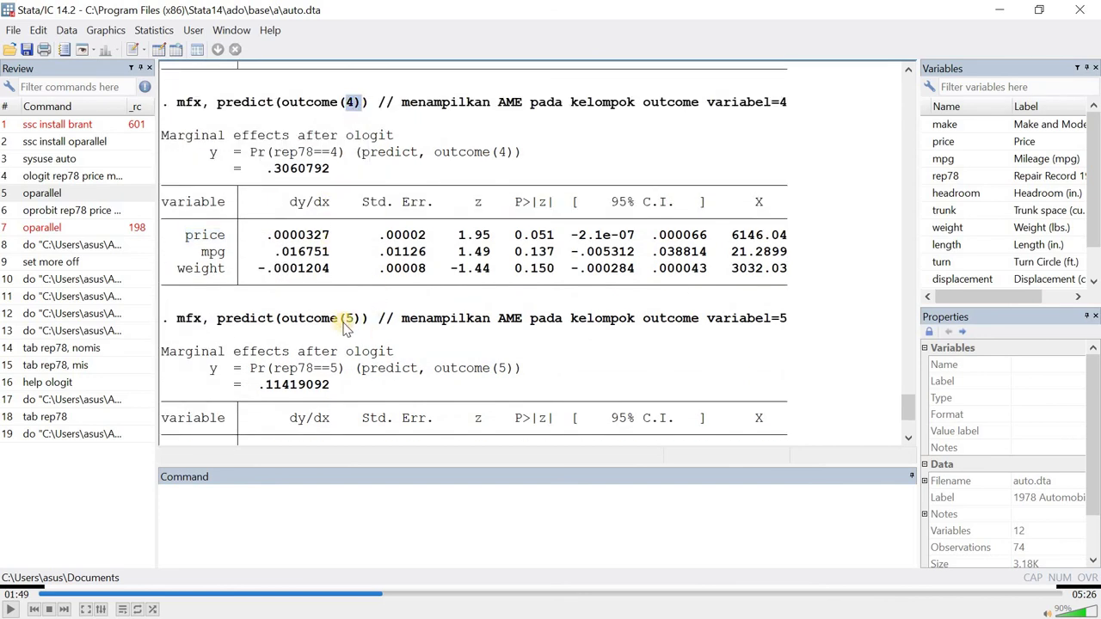
left_click(351, 103)
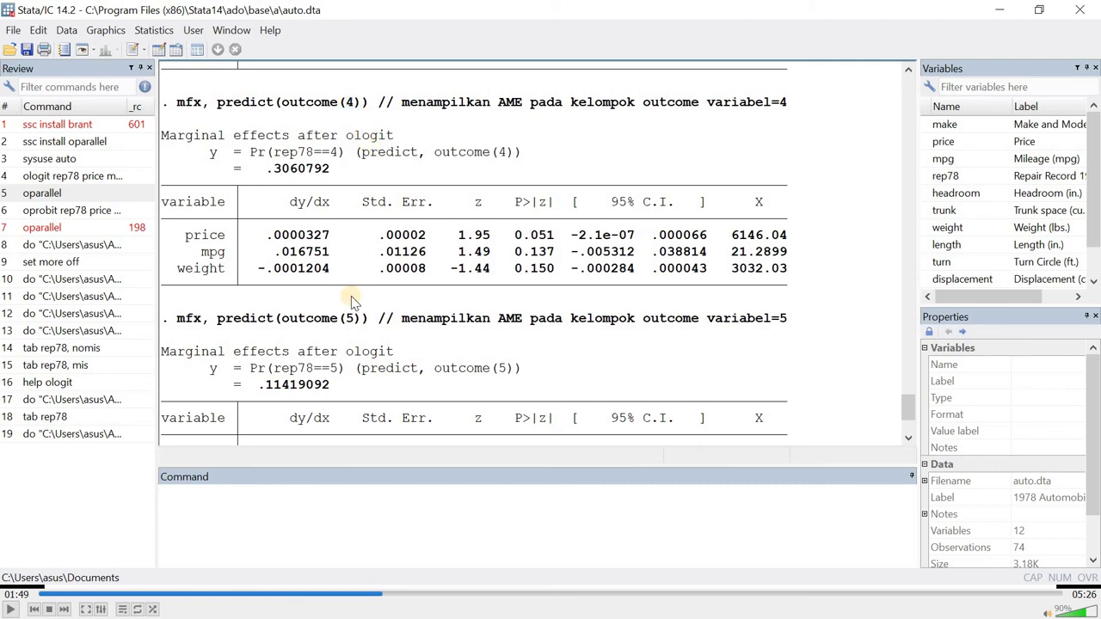
double_click(352, 102)
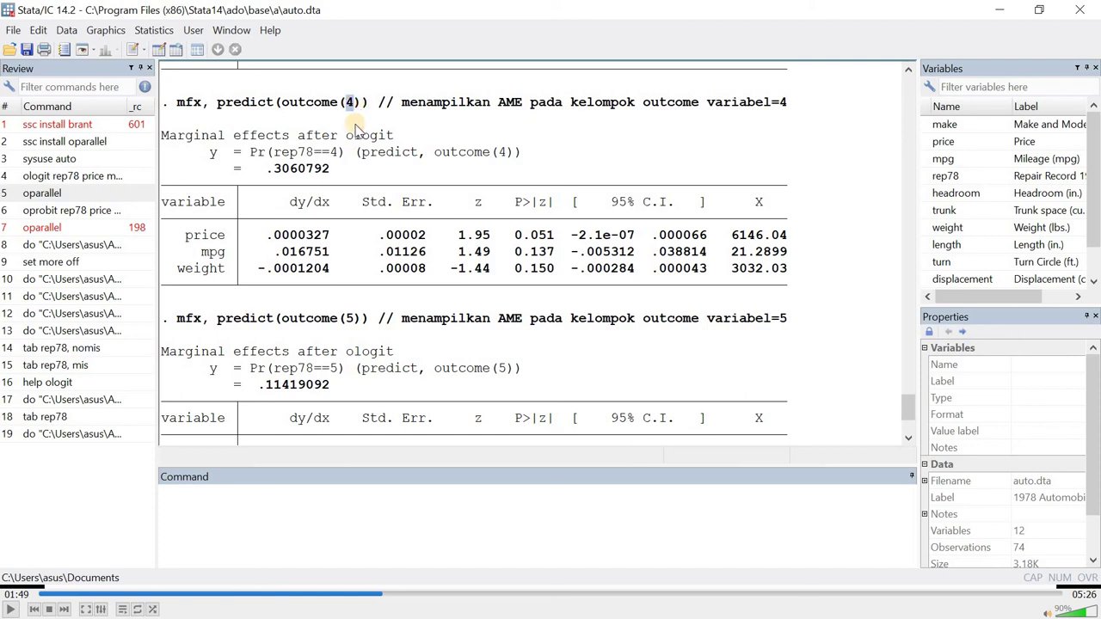
left_click(379, 354)
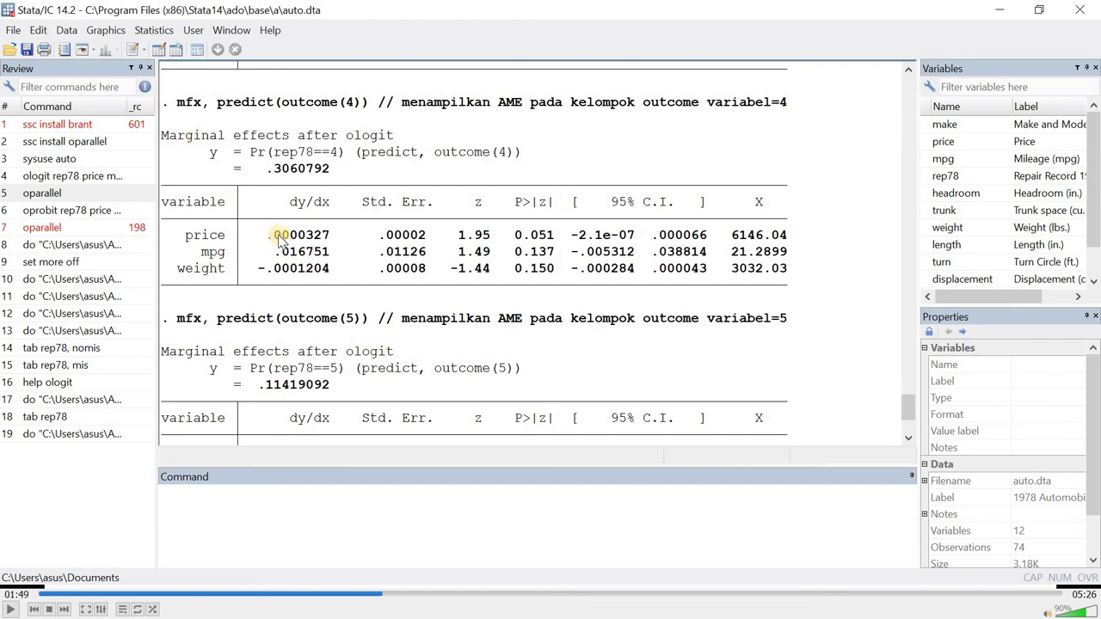
left_click_drag(270, 234, 330, 238)
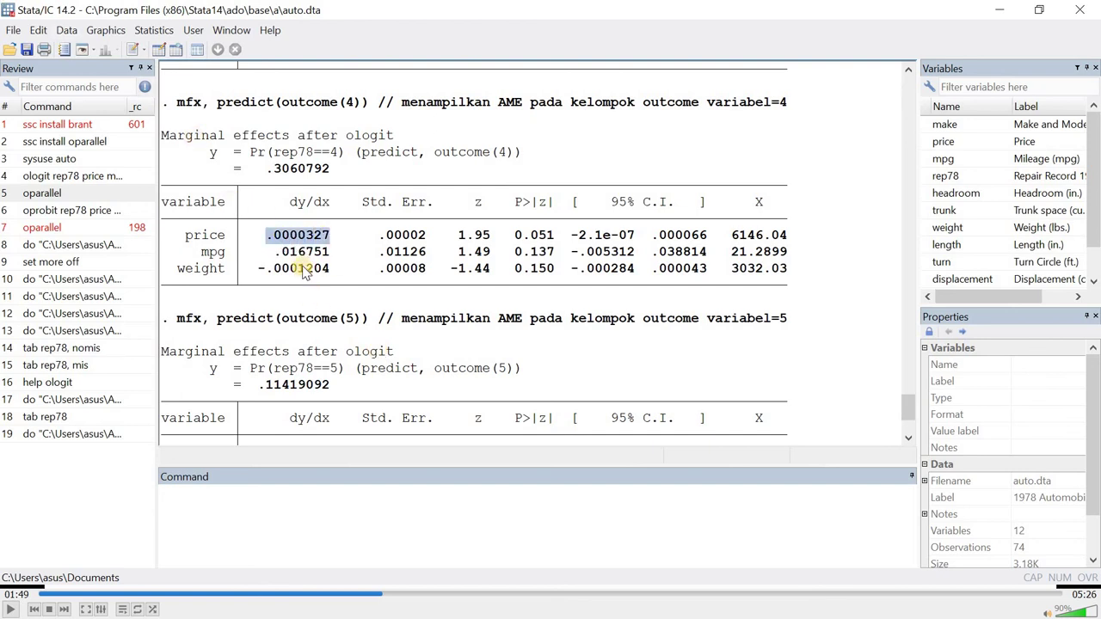
Step: Compare the price dy/dx in the outcome 4 table with the one in the preceding outcome table, relating it to category 4
scroll(303, 268, "up", 1)
scroll(303, 268, "up", 2)
left_click_drag(259, 168, 330, 171)
scroll(295, 253, "down", 2)
left_click_drag(268, 285, 323, 296)
left_click_drag(185, 285, 225, 286)
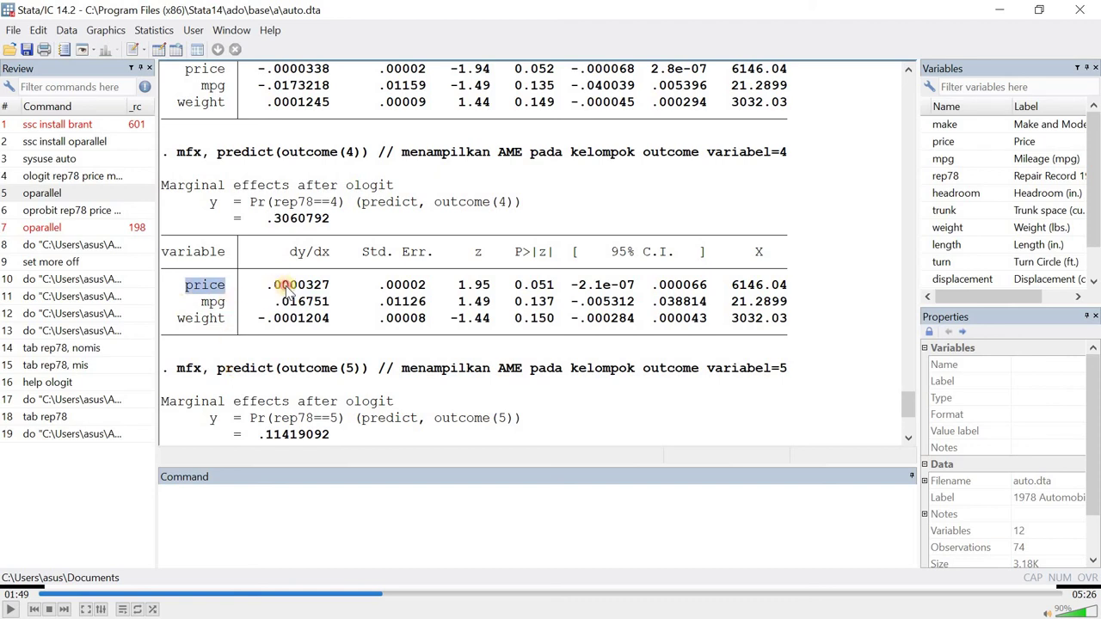
left_click_drag(267, 285, 330, 290)
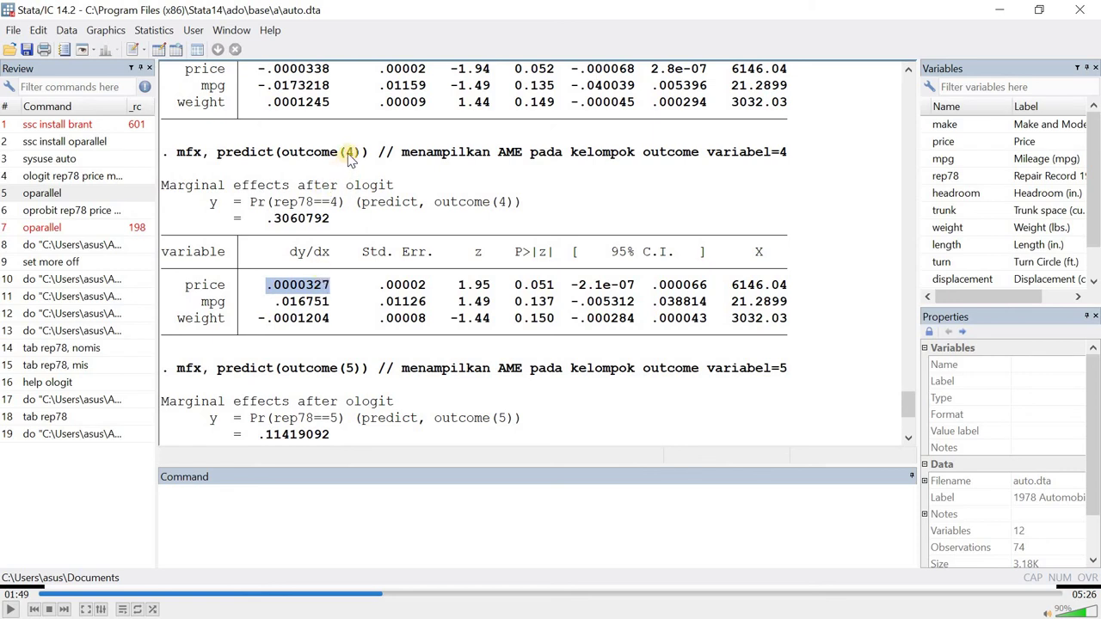
left_click(373, 256)
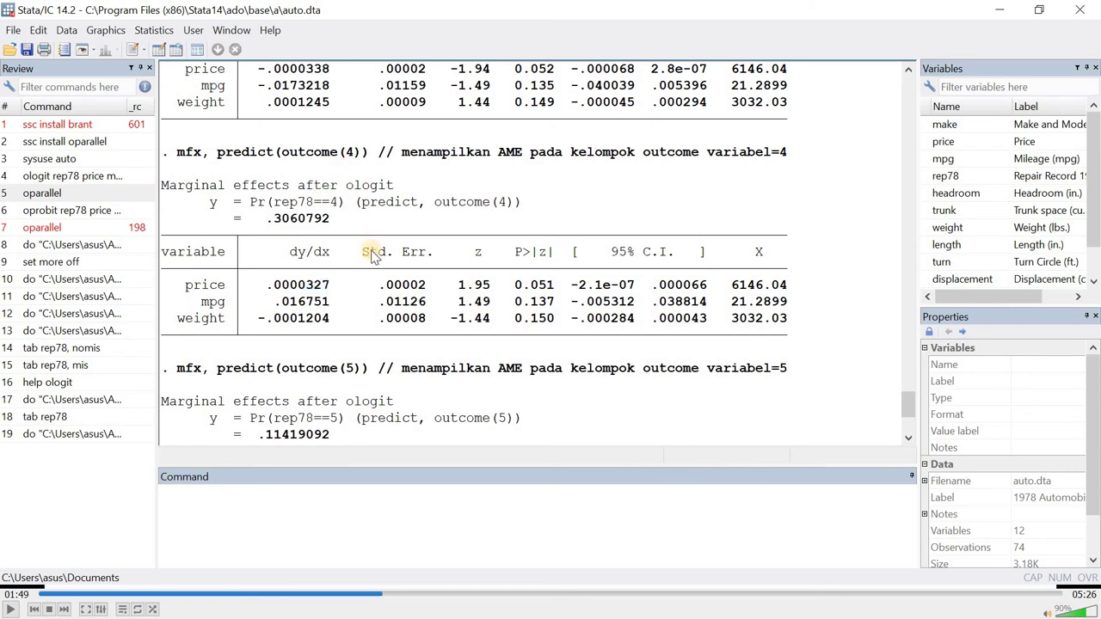
double_click(350, 152)
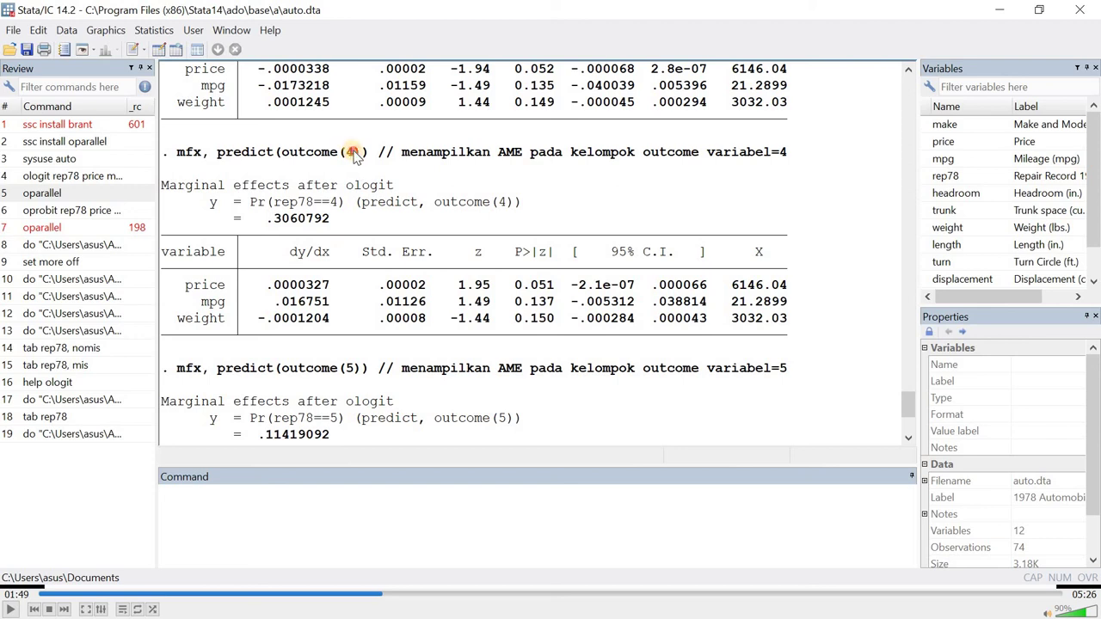
left_click(330, 285)
Step: Review the mfx tables from the lower outcomes through outcome 5, ending at the outcome 5 output
scroll(315, 207, "up", 9)
scroll(320, 198, "down", 8)
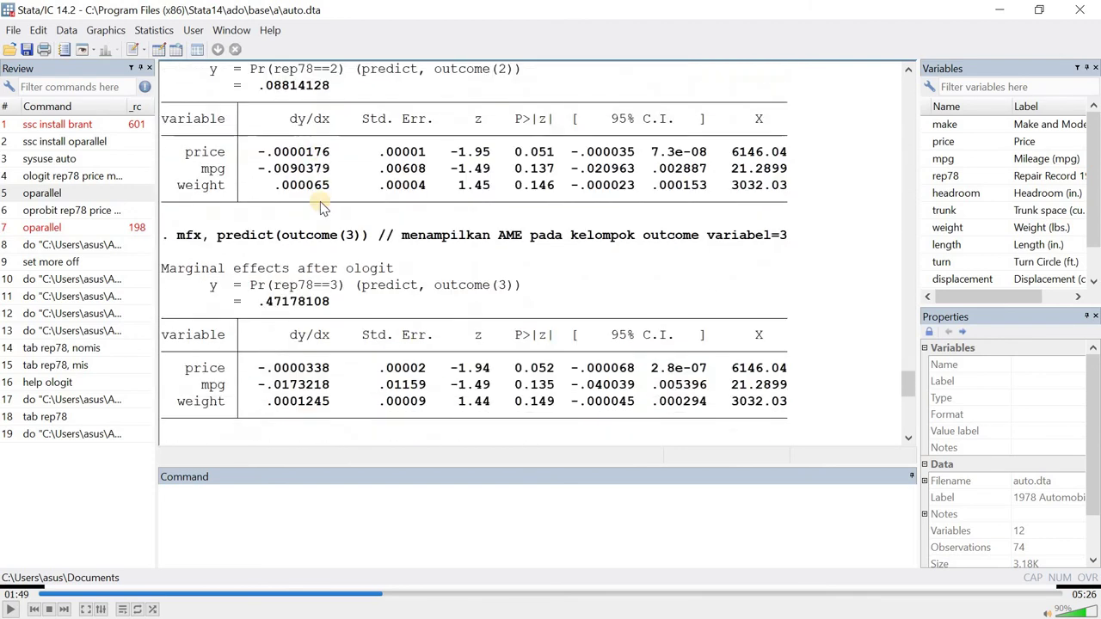
scroll(323, 215, "down", 2)
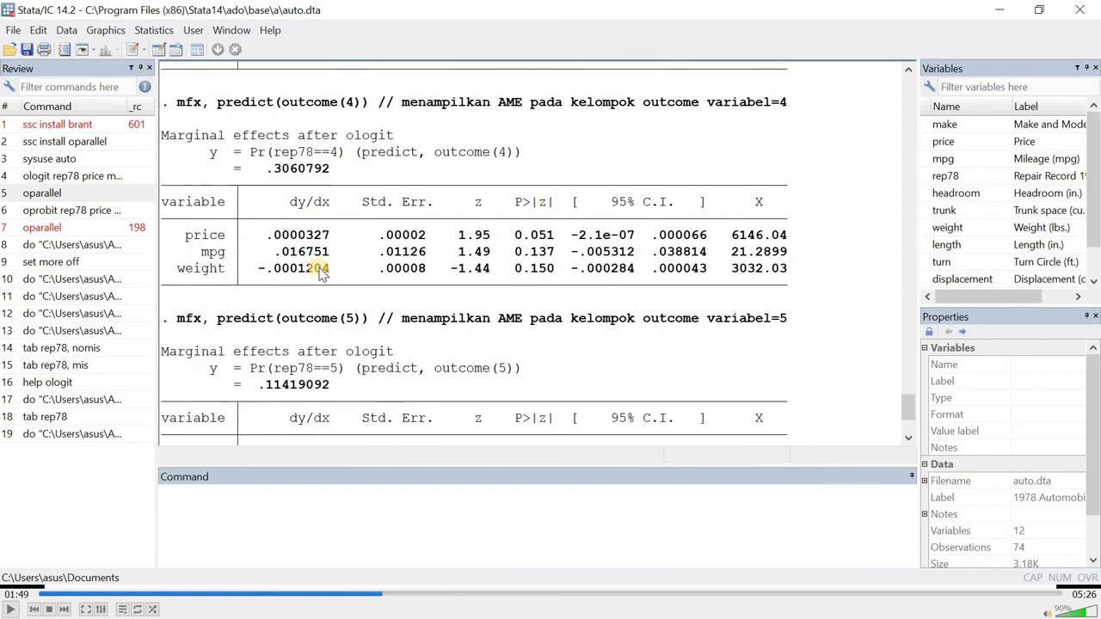
scroll(320, 270, "down", 1)
scroll(314, 258, "down", 2)
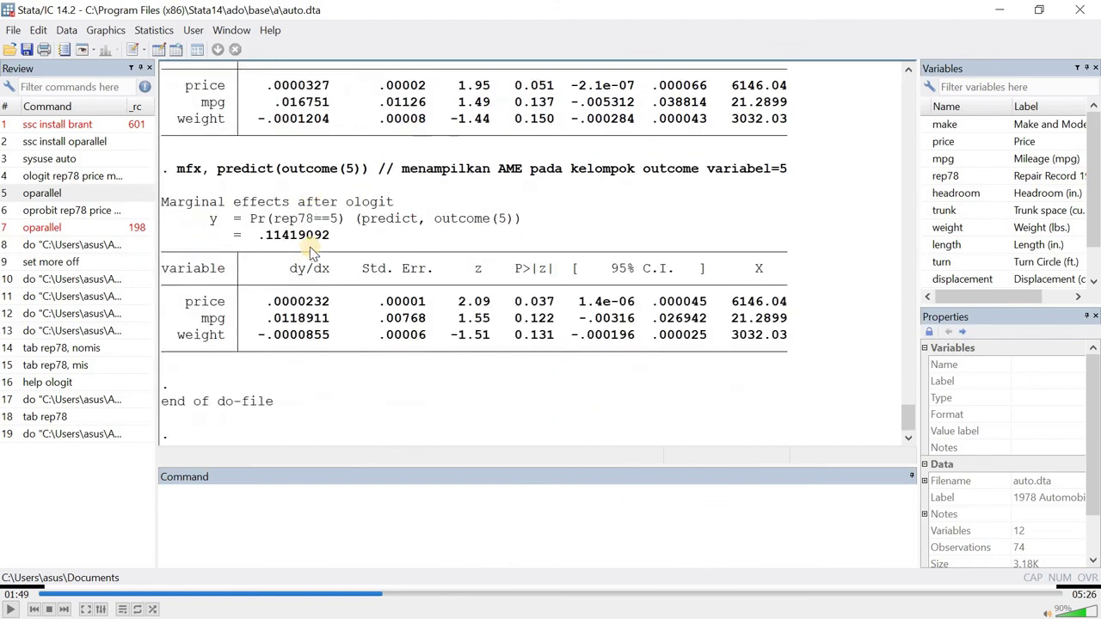
scroll(312, 250, "up", 2)
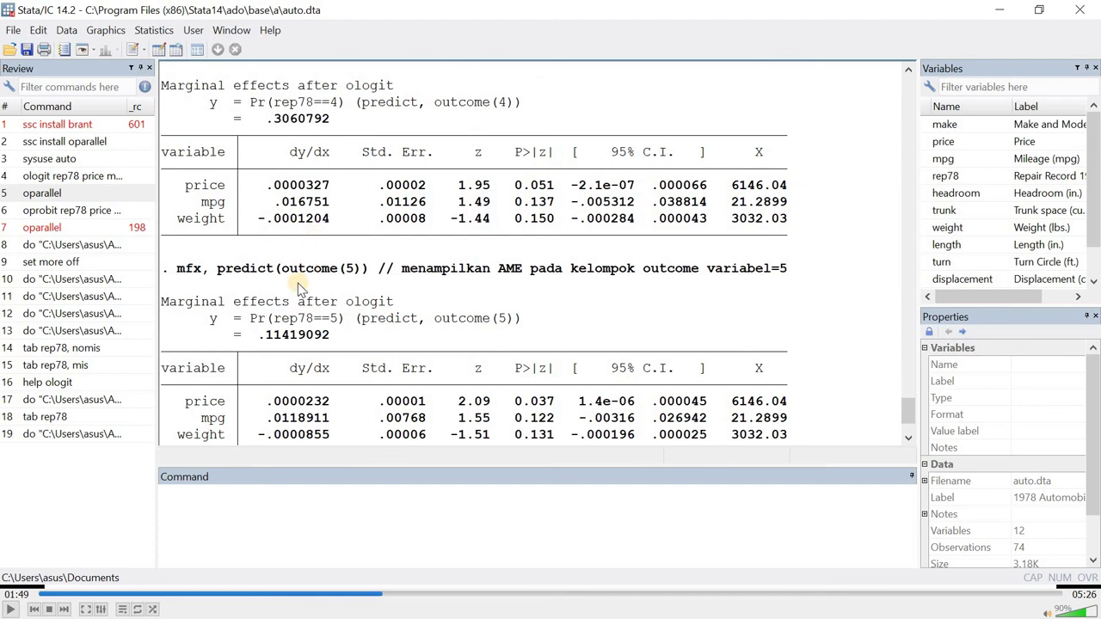
scroll(297, 283, "down", 1)
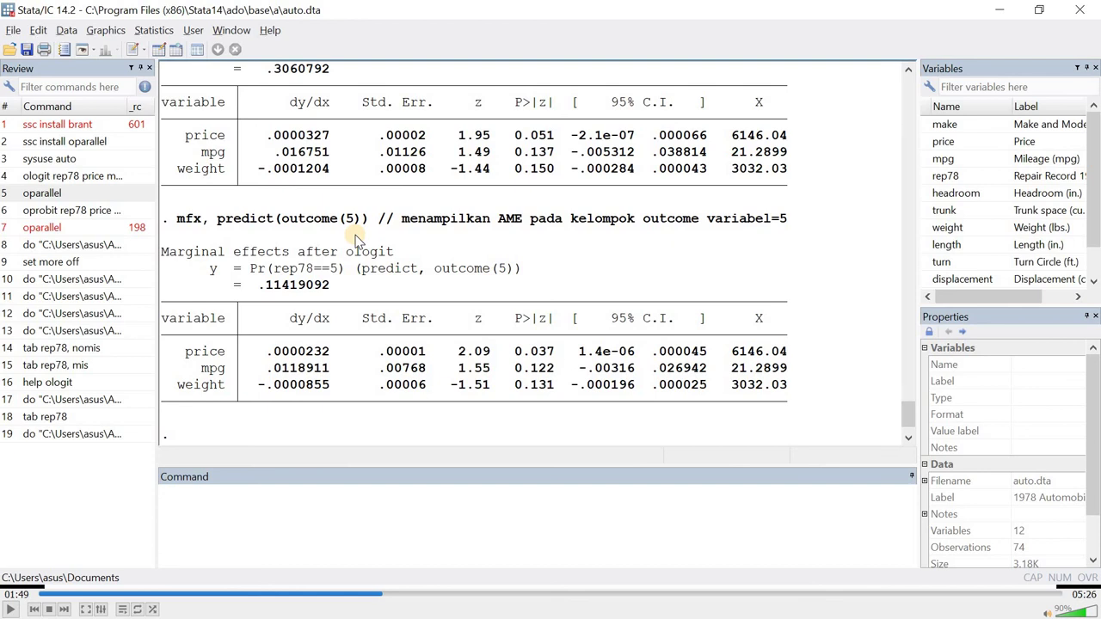
Step: Switch to the Do-file Editor, run the line margins, dydx(*) for all variables, and return to the Stata results
key("alt+Tab")
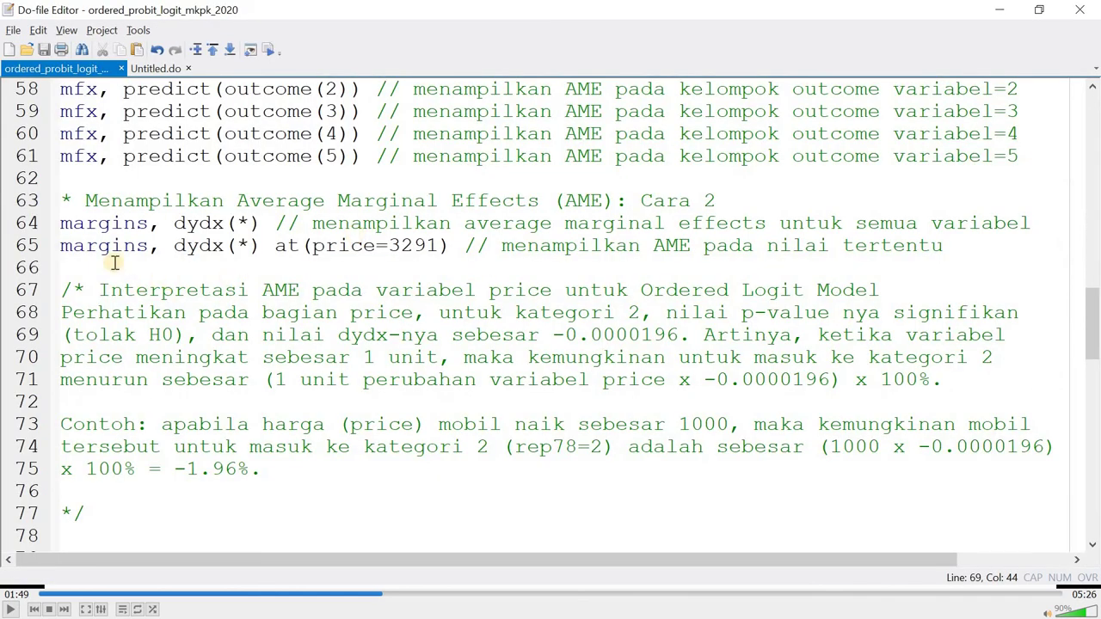
left_click(38, 229)
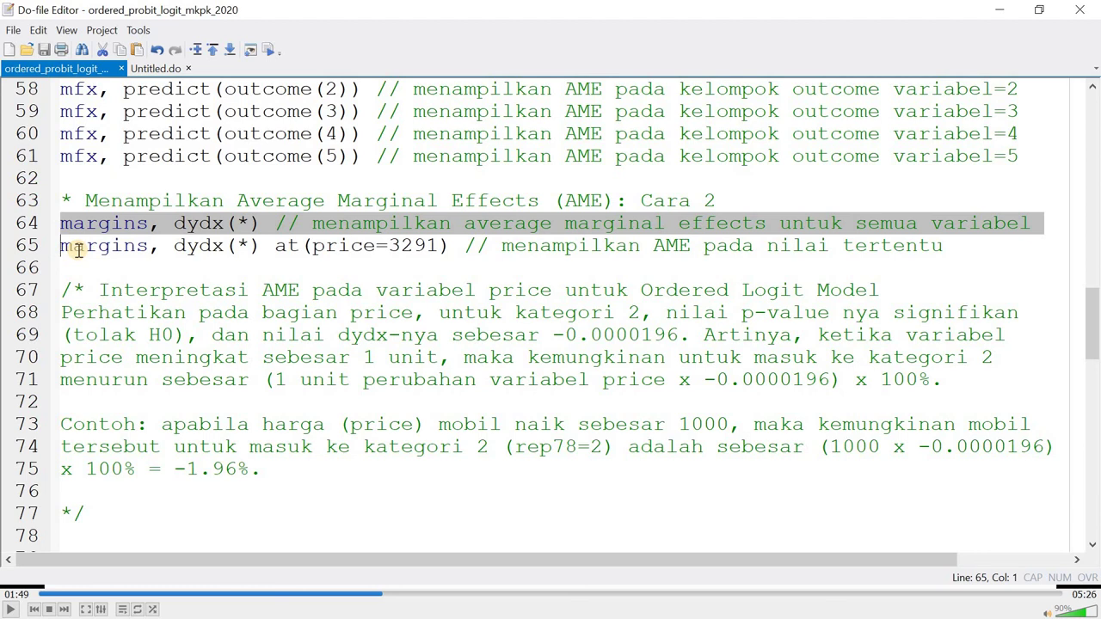
left_click(246, 224)
left_click_drag(175, 224, 249, 224)
left_click(30, 223)
key("shift+Left")
key("alt+Tab")
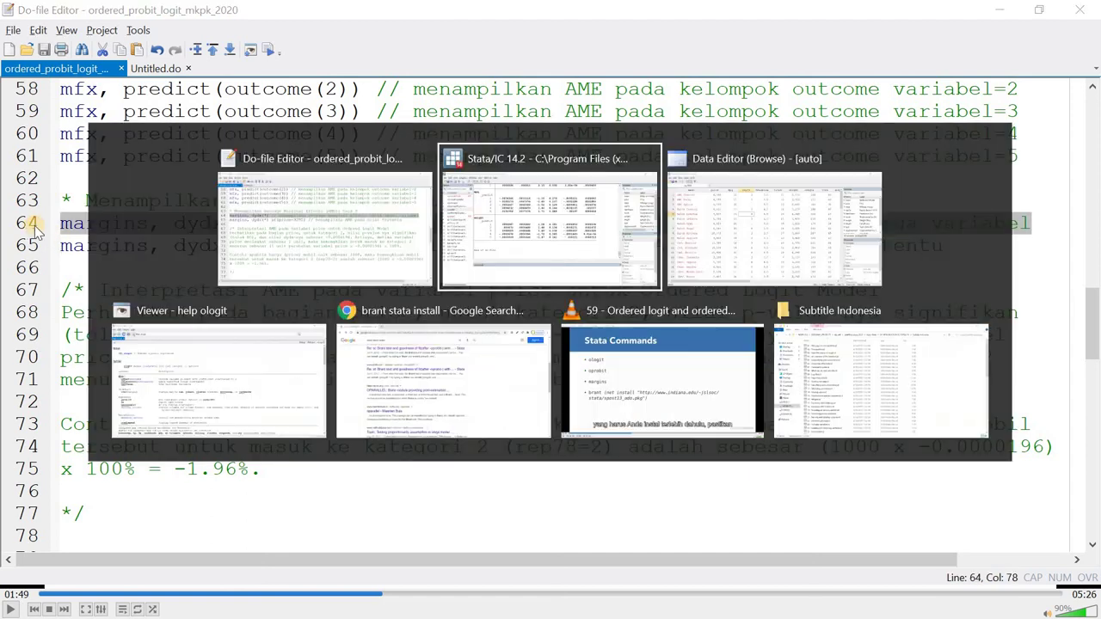
Step: Review the margins output for price, mpg and weight across all five outcomes, alongside the earlier mfx output for outcome 5
scroll(315, 286, "up", 8)
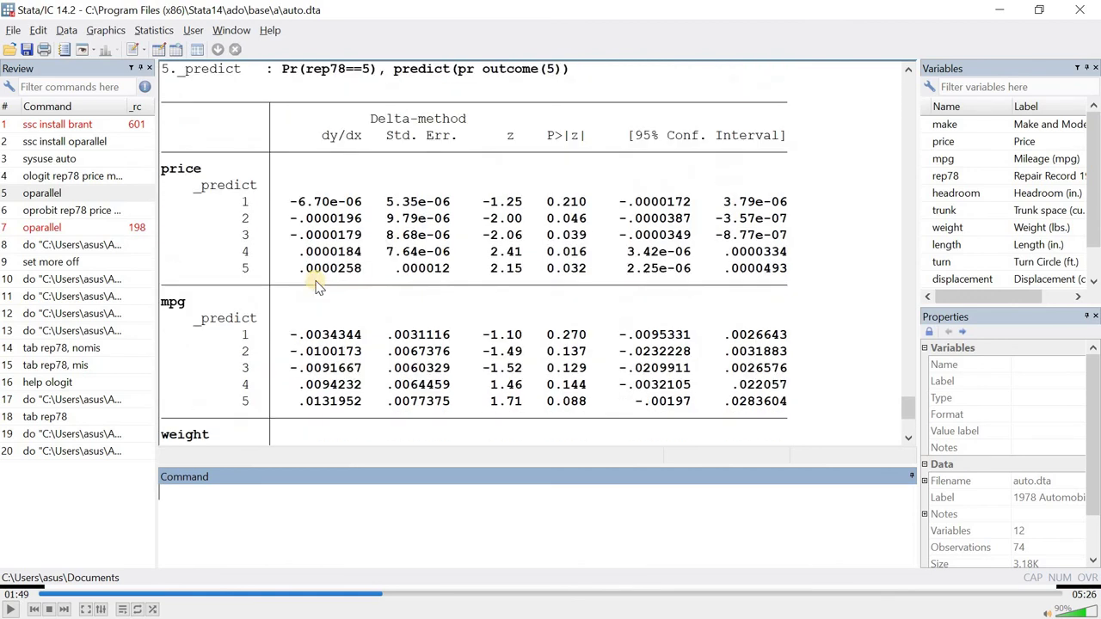
scroll(314, 275, "up", 7)
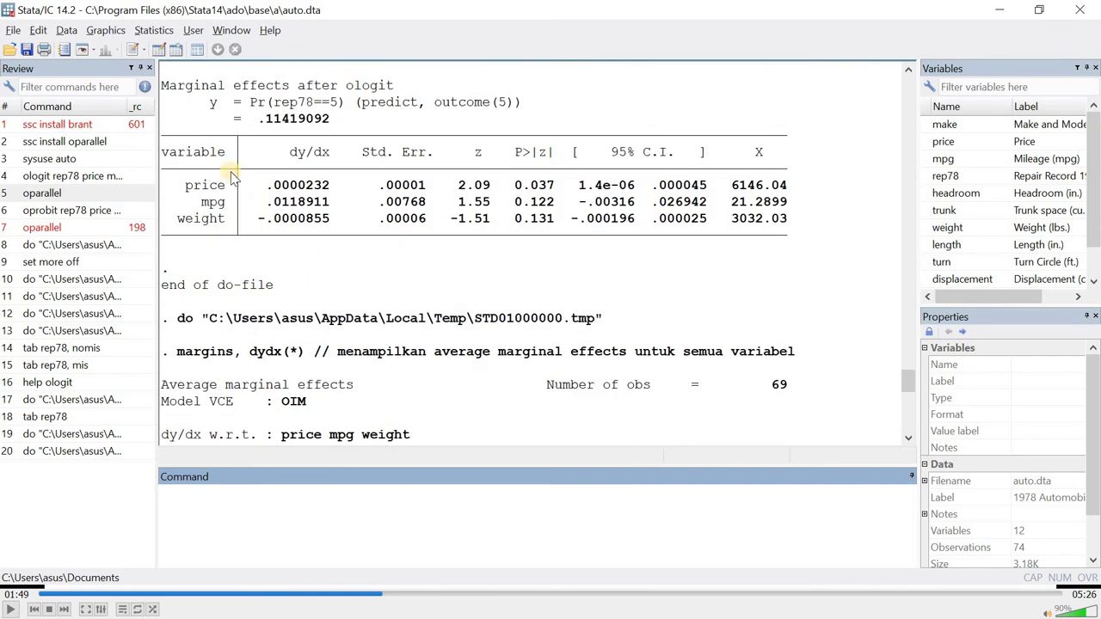
scroll(258, 288, "down", 4)
scroll(239, 295, "down", 8)
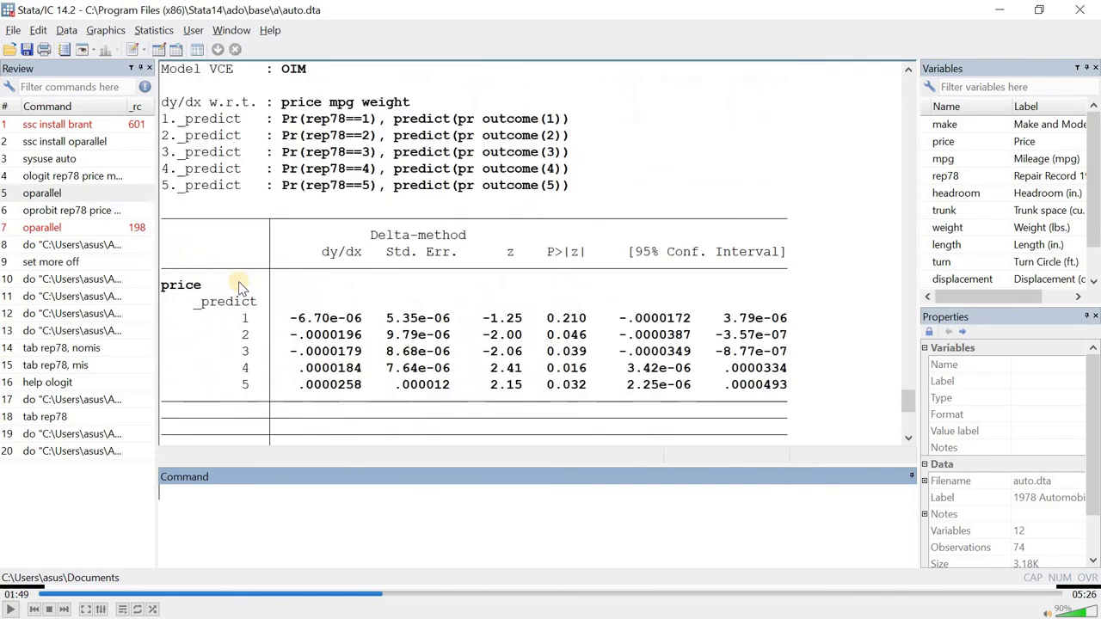
scroll(322, 172, "up", 4)
scroll(317, 138, "up", 6)
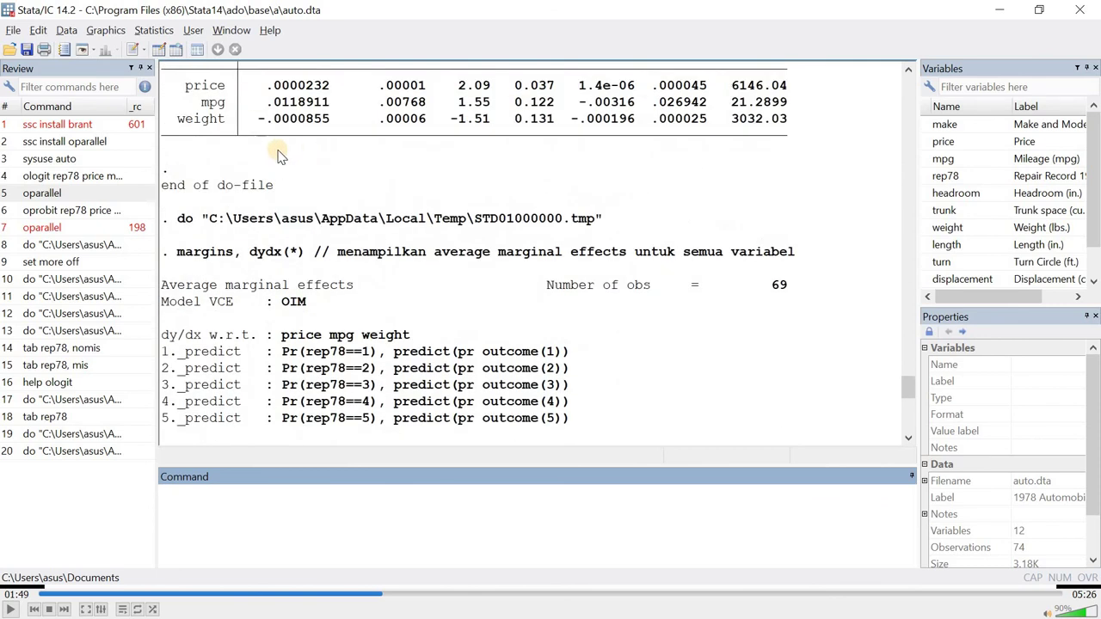
double_click(348, 103)
scroll(318, 209, "down", 12)
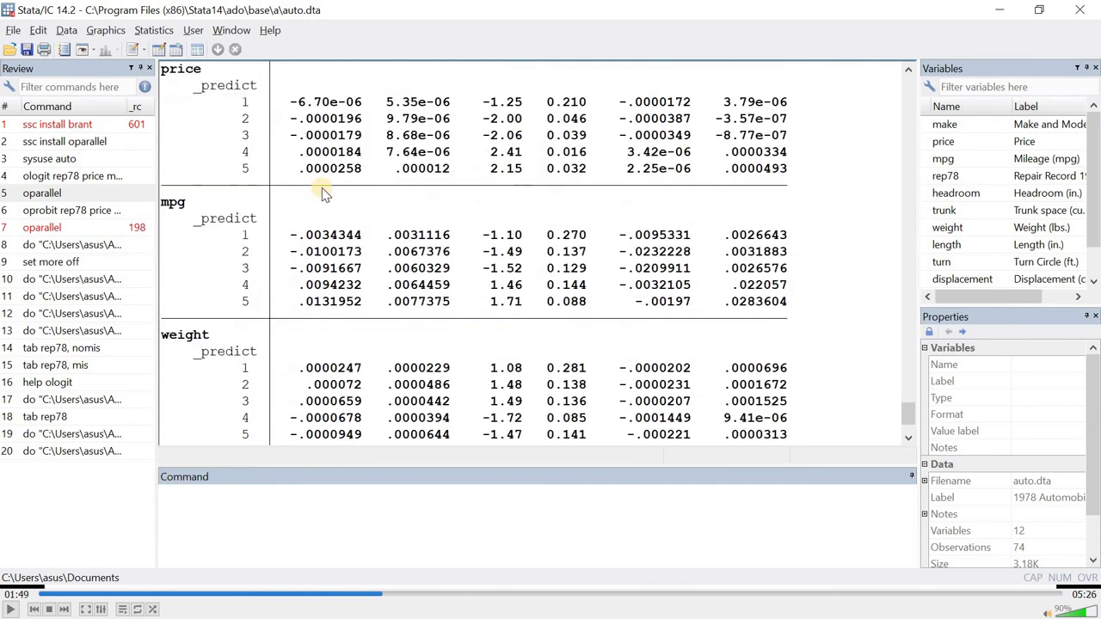
scroll(318, 187, "down", 3)
scroll(316, 182, "up", 3)
scroll(325, 178, "up", 2)
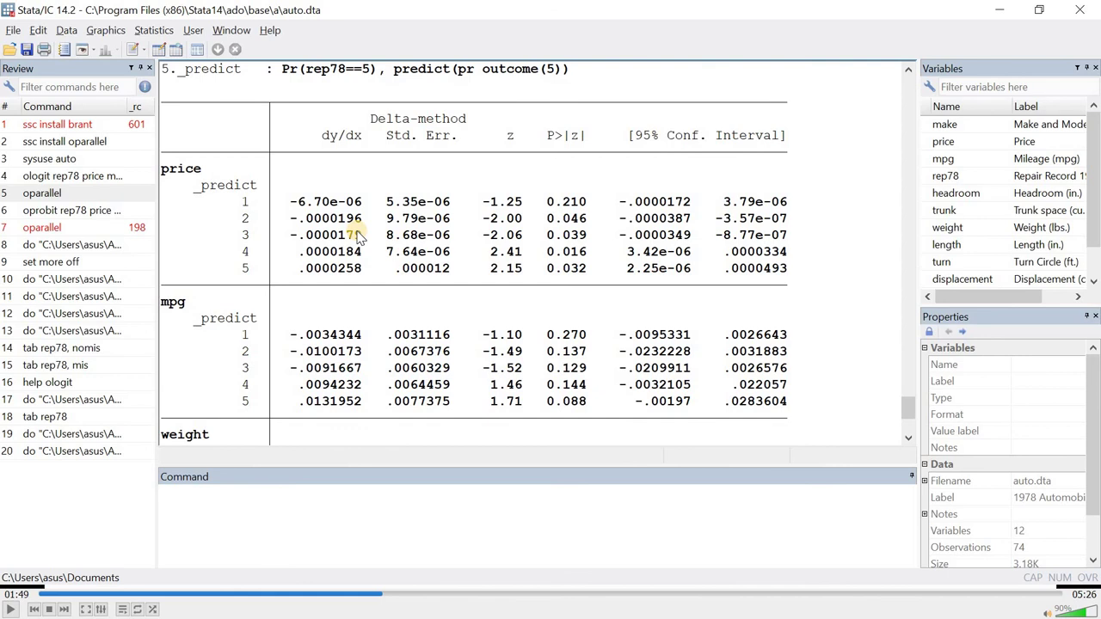
Step: Compare the price dy/dx for outcome 5 in the margins table with the corresponding value in the mfx table
scroll(360, 239, "up", 1)
scroll(366, 280, "up", 3)
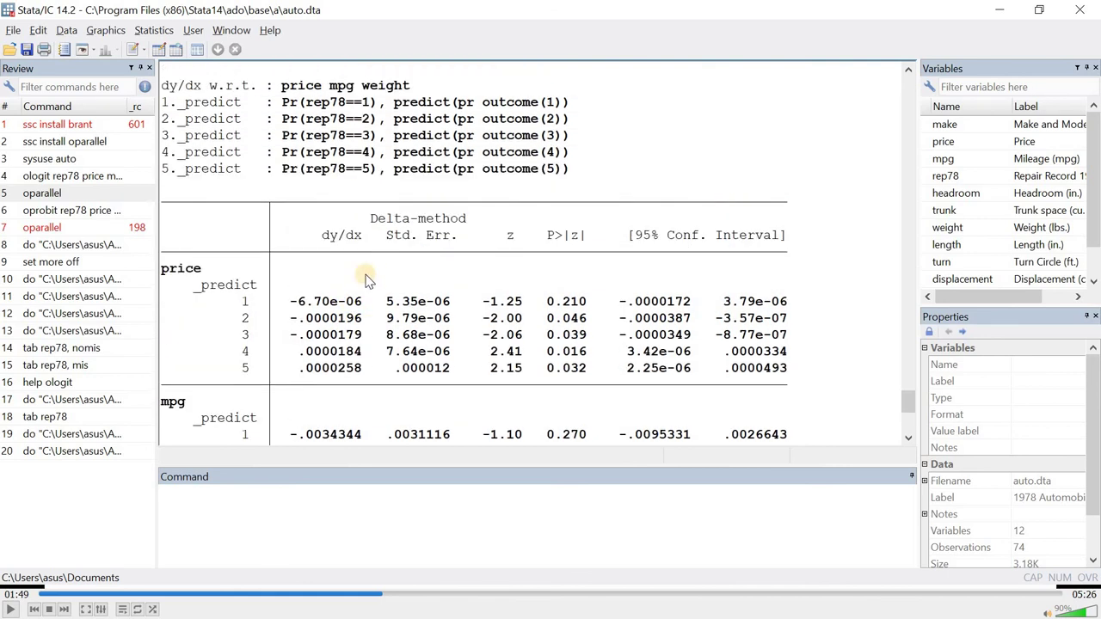
scroll(310, 323, "down", 3)
double_click(341, 320)
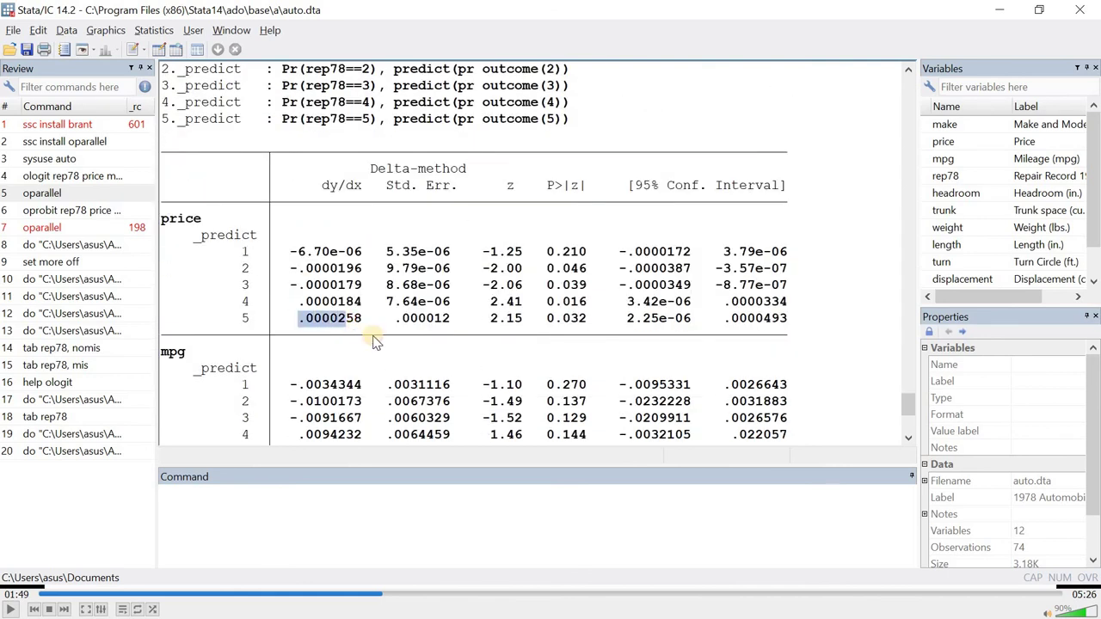
scroll(340, 239, "up", 8)
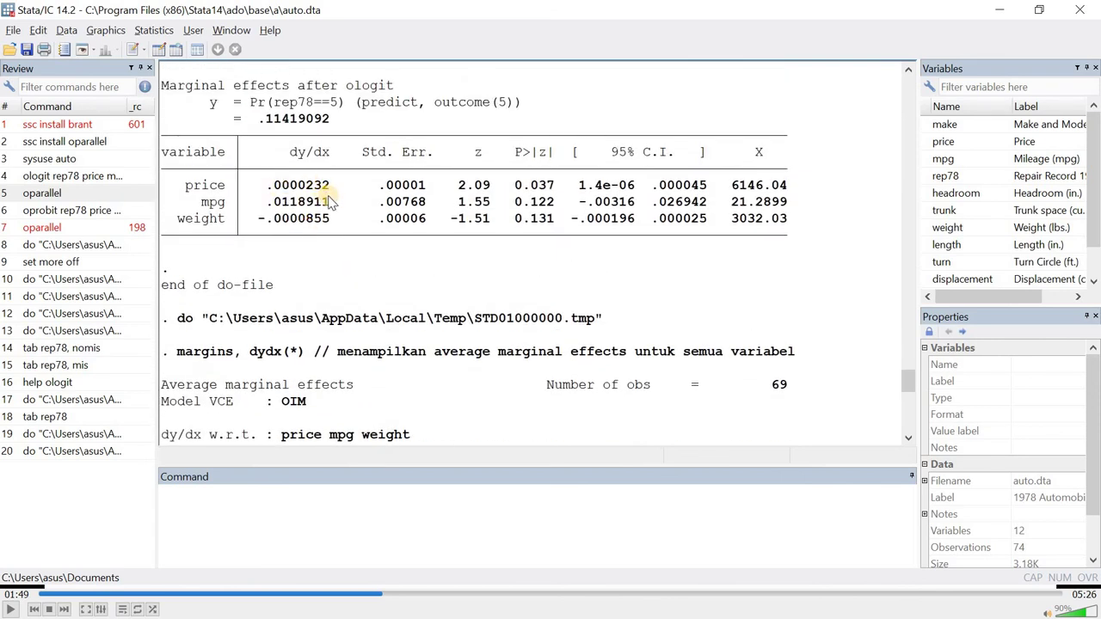
scroll(331, 200, "down", 6)
scroll(387, 348, "down", 2)
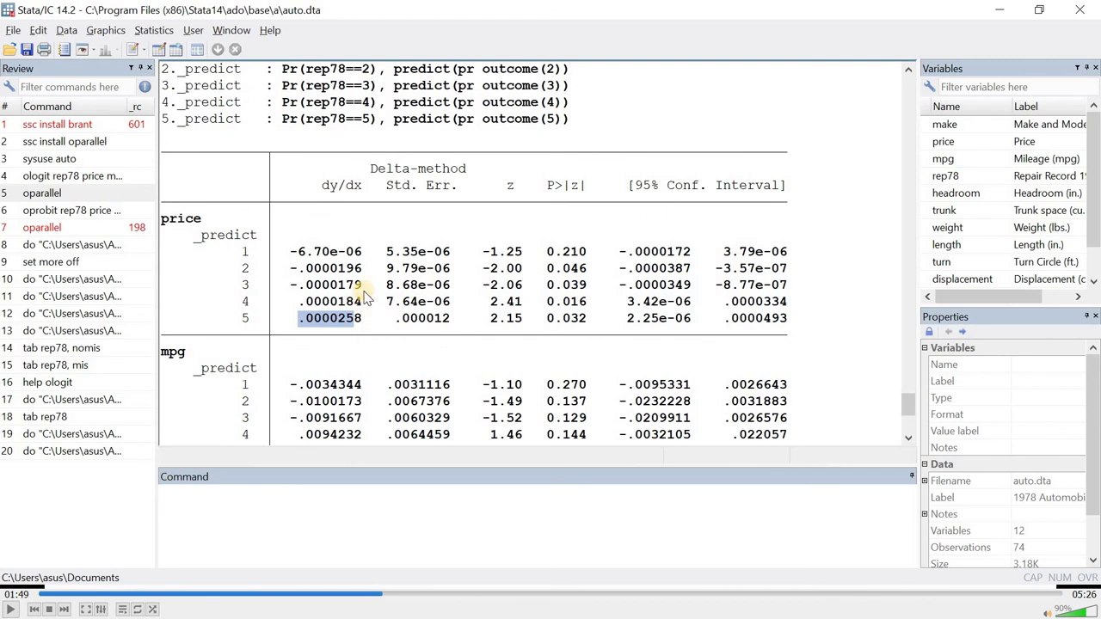
scroll(361, 271, "down", 1)
scroll(362, 271, "up", 9)
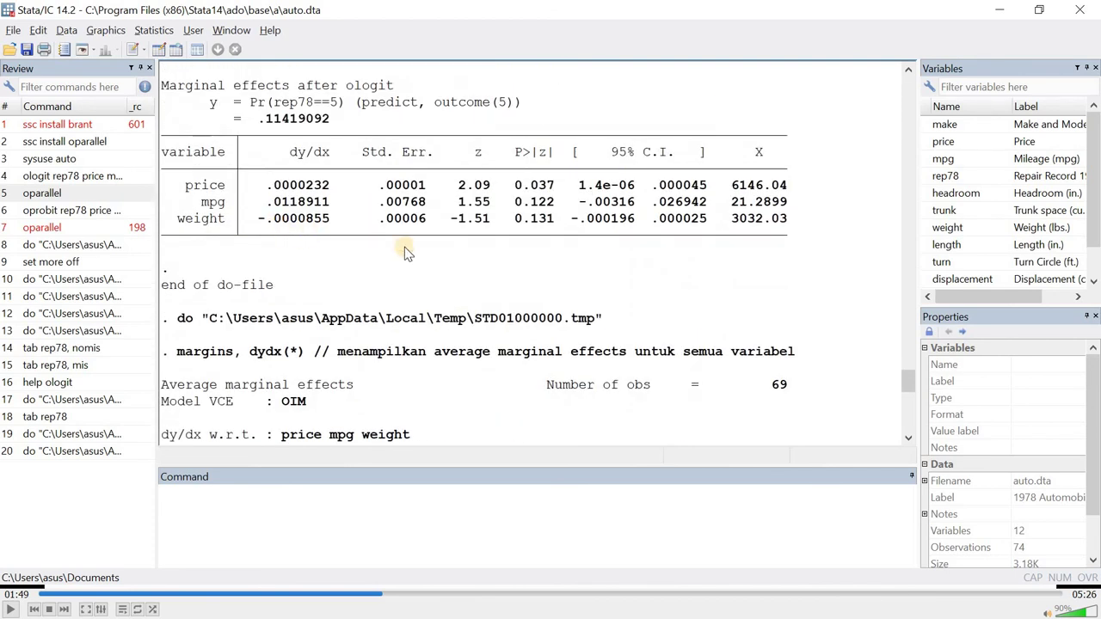
double_click(283, 189)
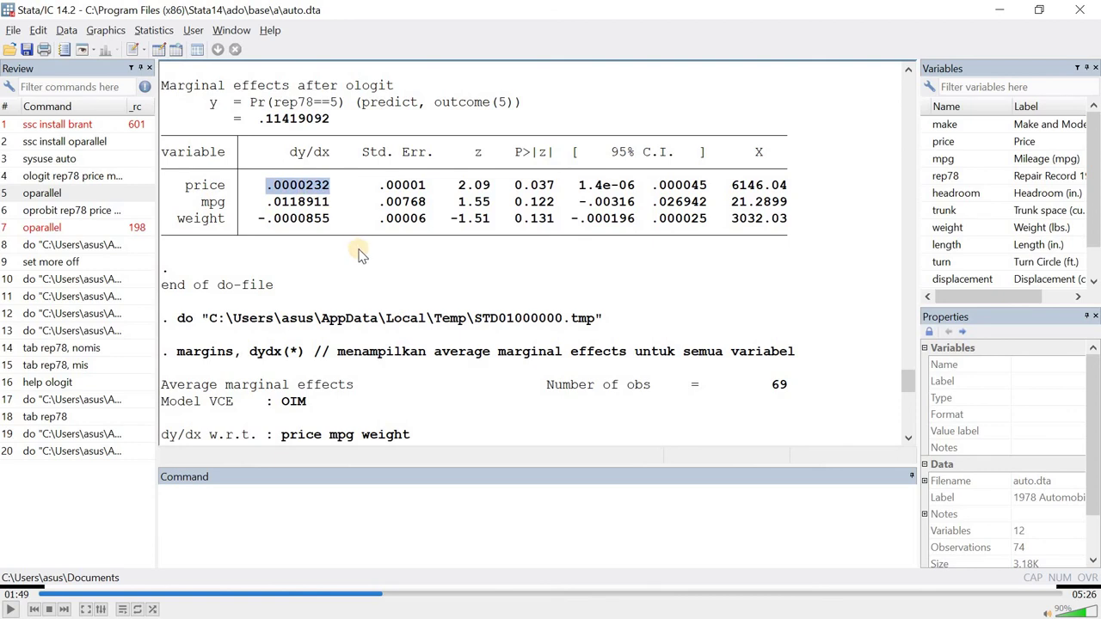
scroll(359, 253, "down", 8)
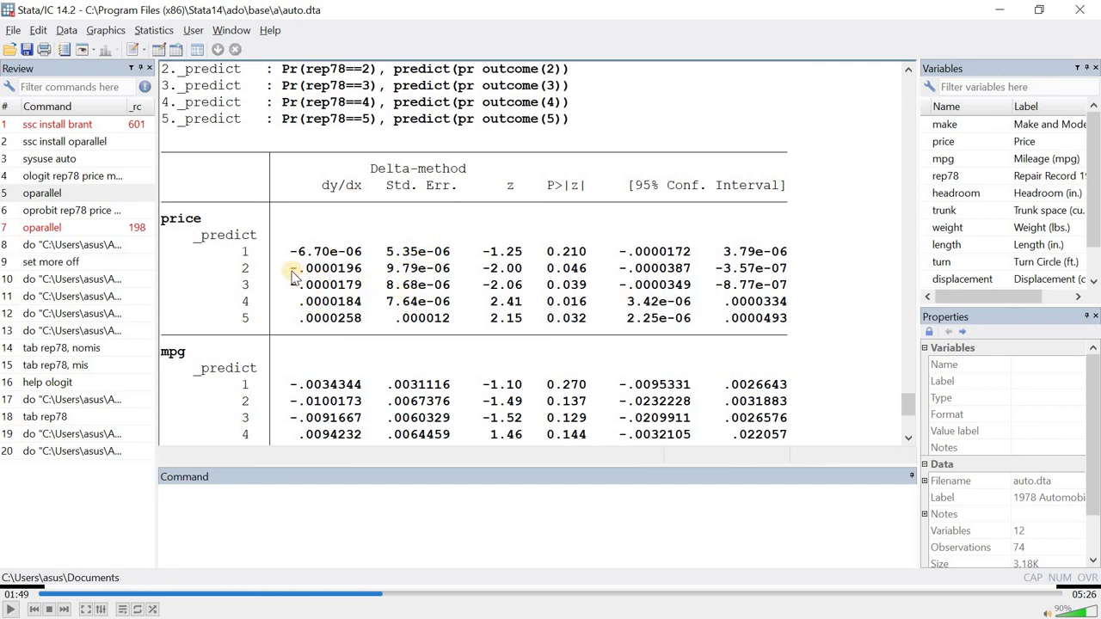
Step: Examine the dy/dx and p-value of price for category 2 in the margins table, followed by the mpg and weight sections
left_click_drag(293, 272, 362, 271)
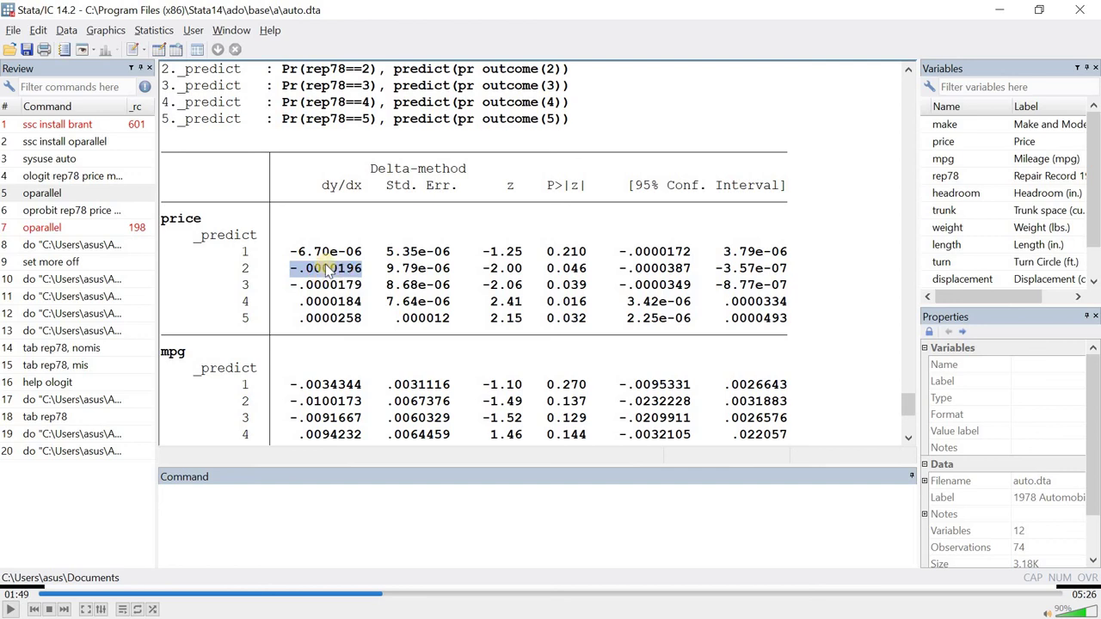
left_click(249, 274)
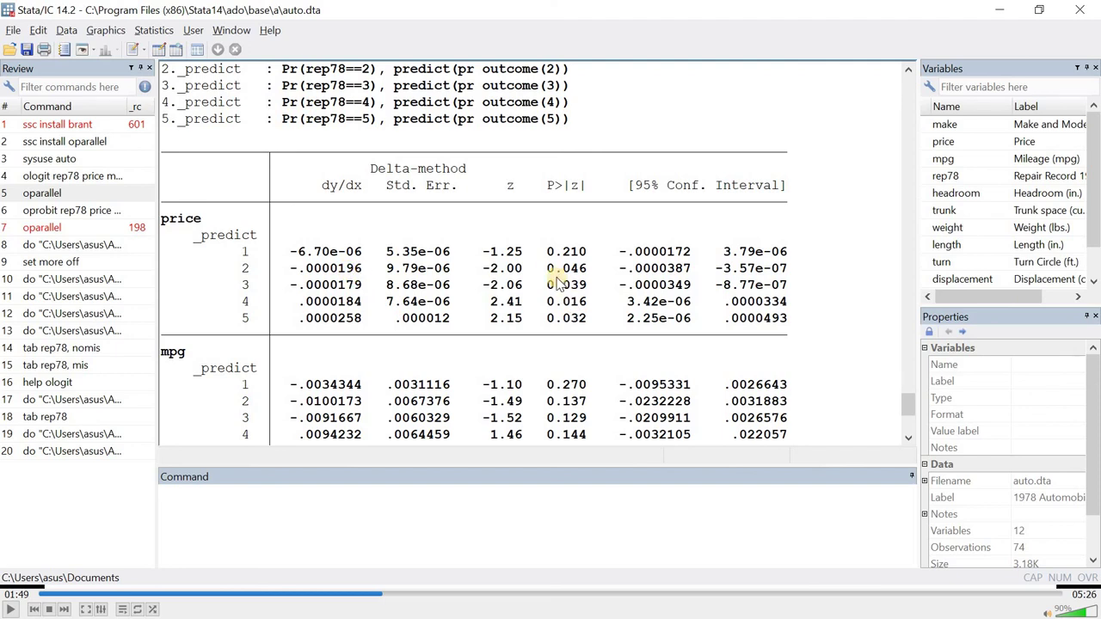
left_click_drag(547, 267, 585, 269)
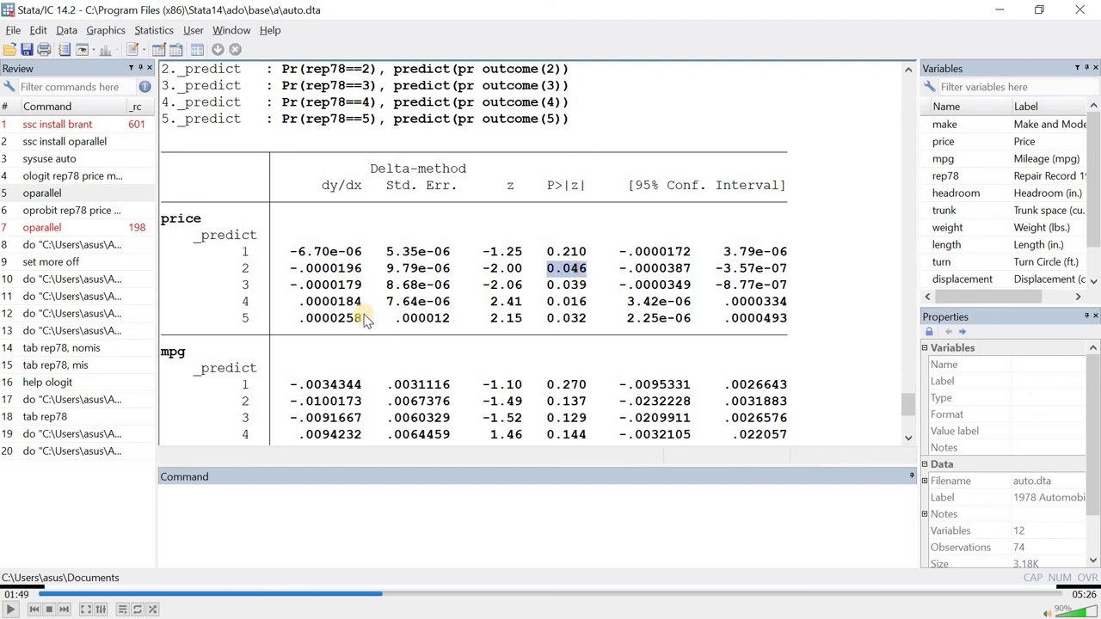
scroll(385, 326, "down", 2)
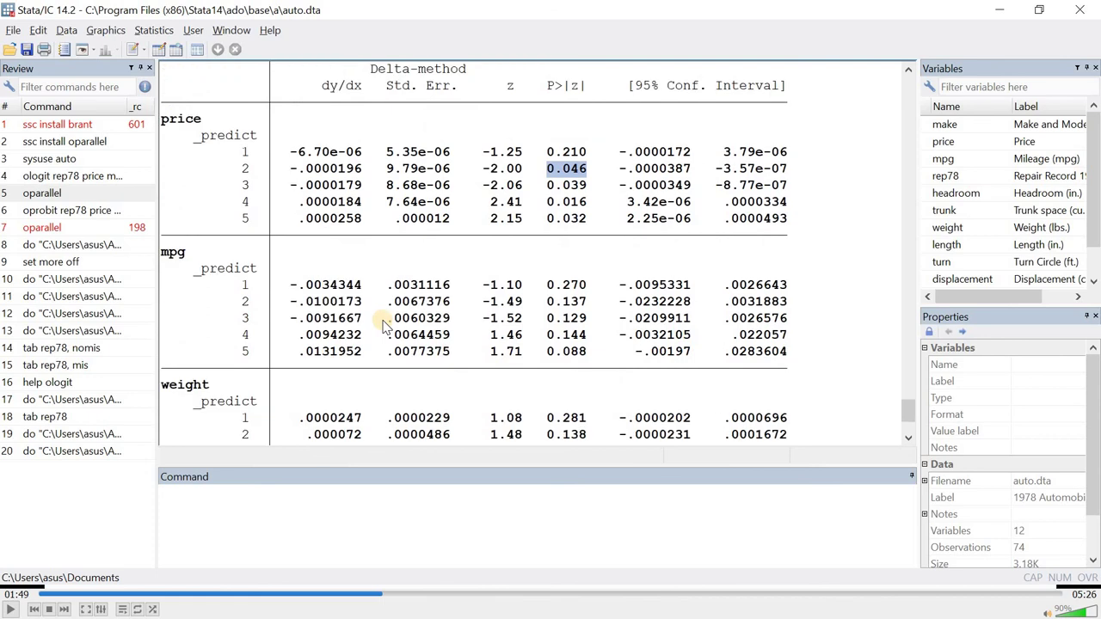
scroll(348, 301, "down", 1)
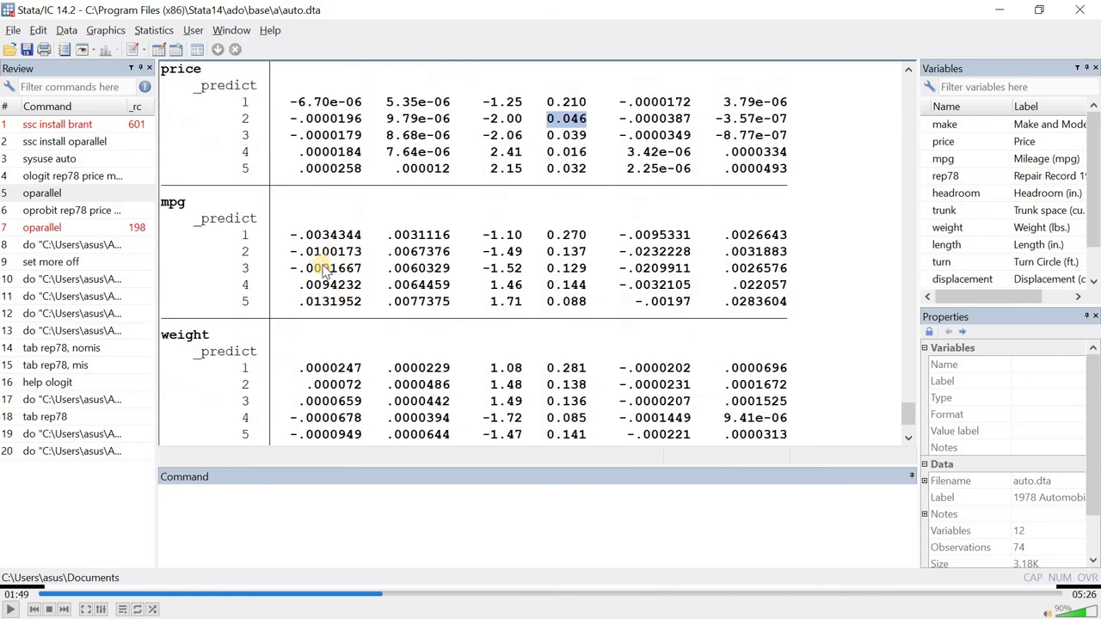
Step: Examine the mpg effects in the margins, dydx(*) table and compare them with the earlier mfx output for outcome 5
scroll(320, 269, "up", 2)
scroll(320, 269, "down", 1)
left_click_drag(291, 285, 320, 301)
scroll(339, 303, "up", 1)
scroll(344, 303, "up", 13)
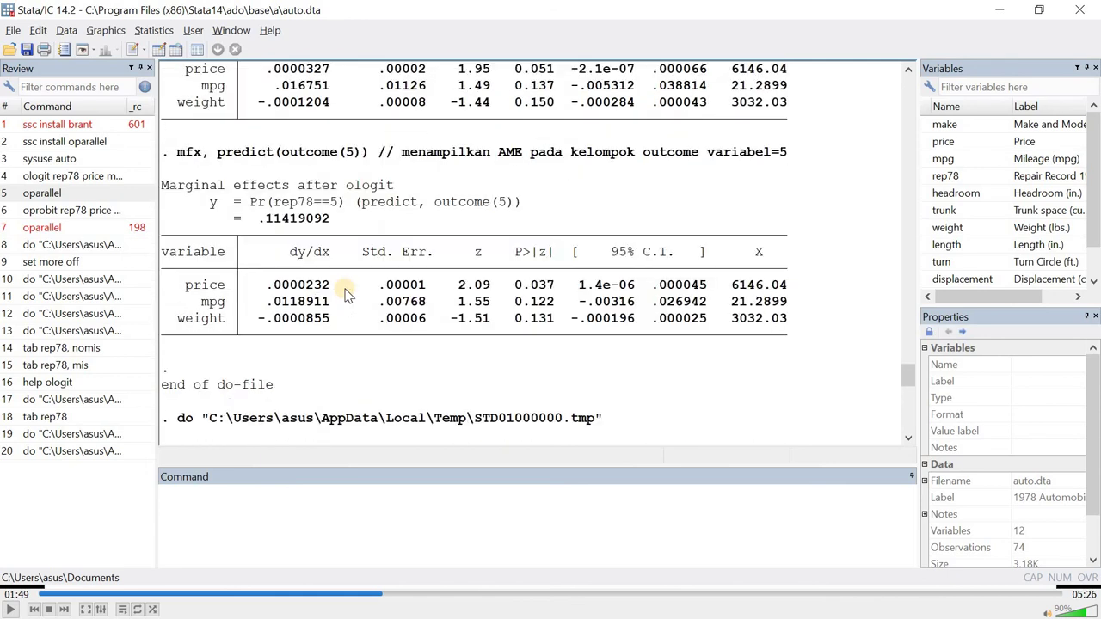
scroll(363, 308, "down", 9)
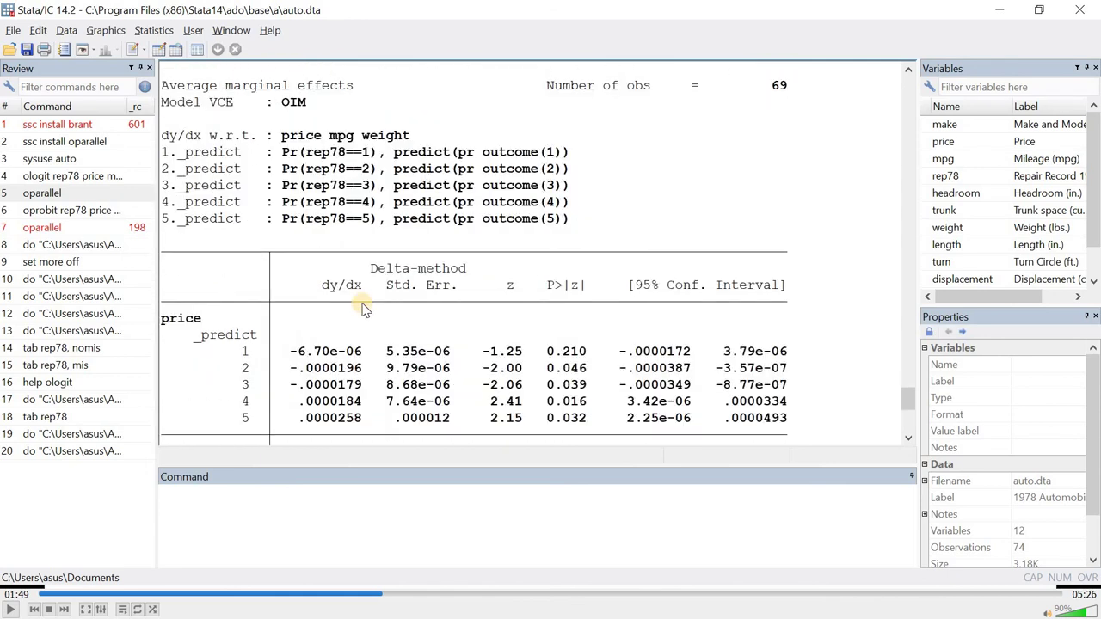
scroll(363, 308, "down", 2)
scroll(356, 317, "down", 2)
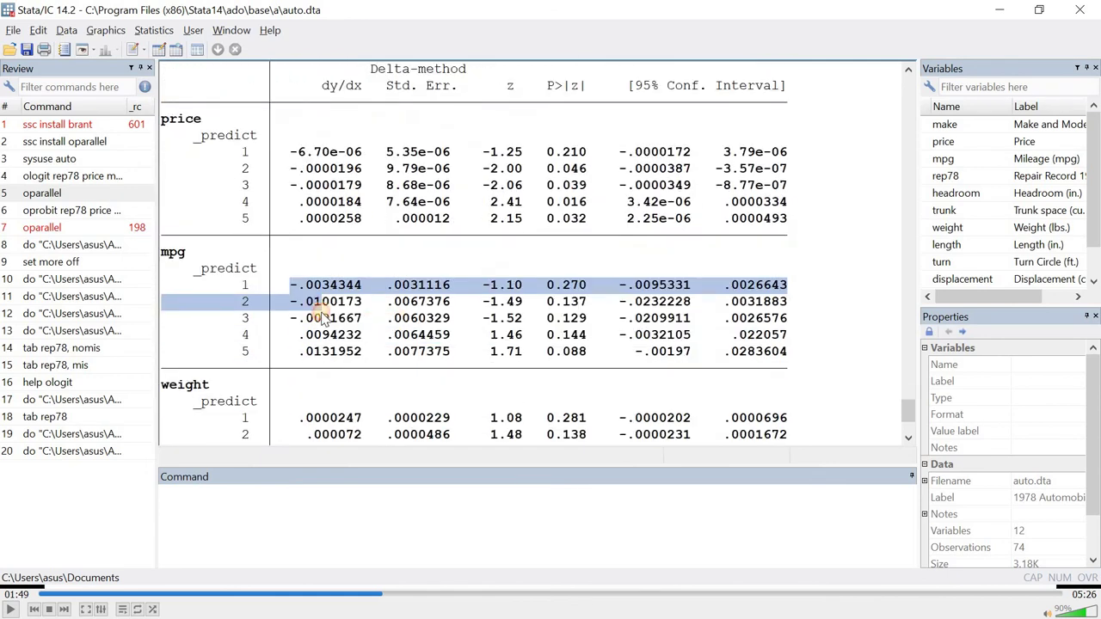
left_click(308, 308)
scroll(294, 288, "up", 1)
scroll(336, 254, "up", 7)
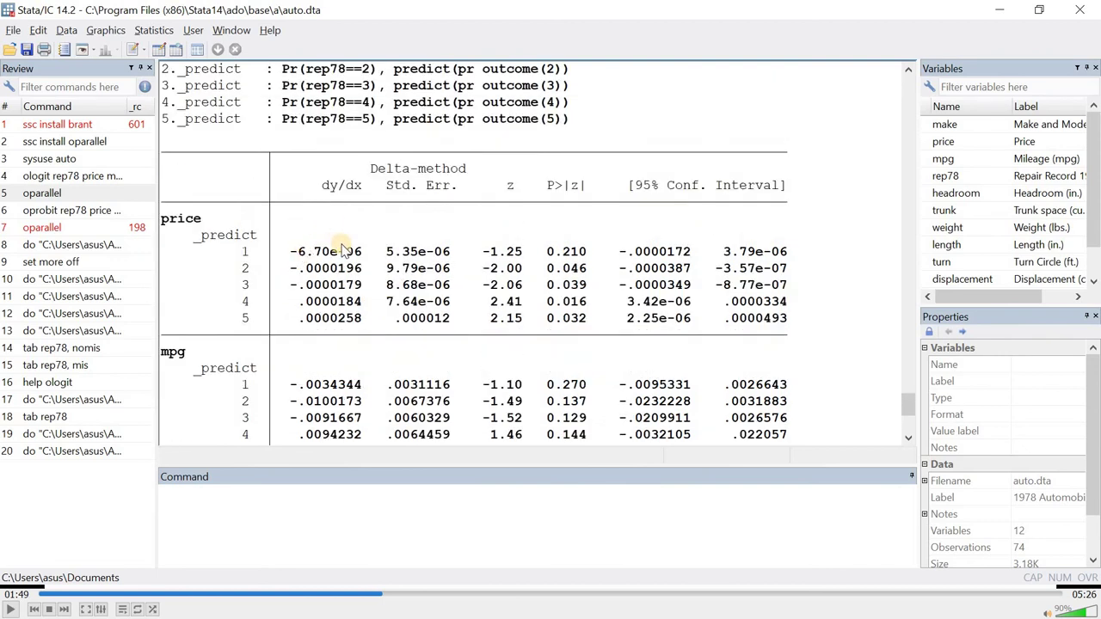
scroll(318, 258, "down", 2)
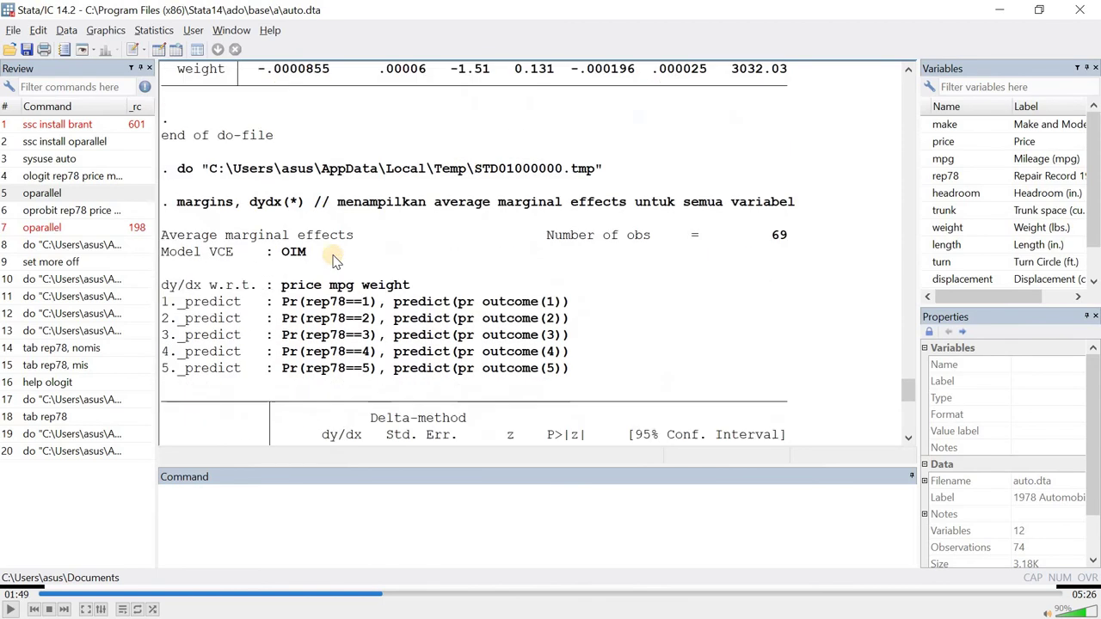
scroll(236, 215, "up", 1)
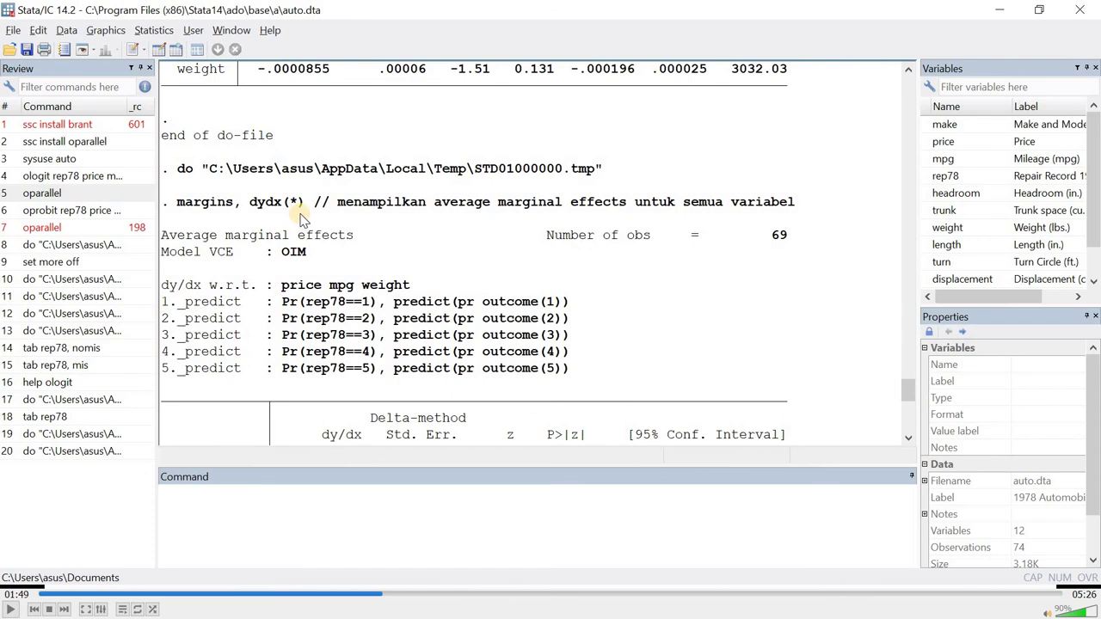
Step: Switch to the Do-file Editor and examine the at(price=3291) option on the second margins line
key("alt+Tab")
left_click(299, 249)
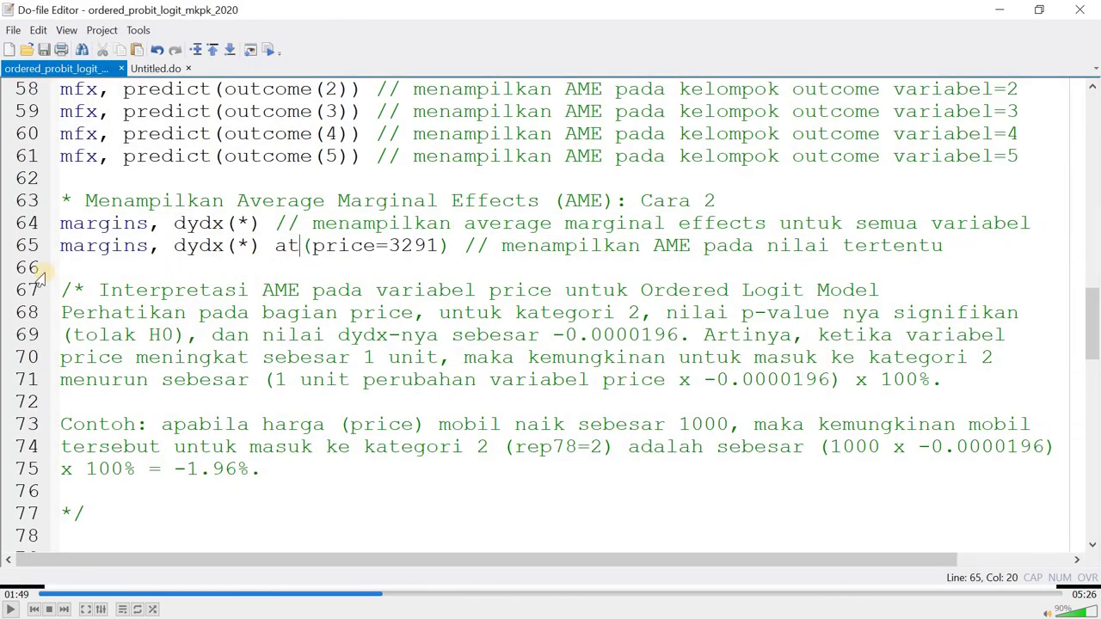
triple_click(80, 252)
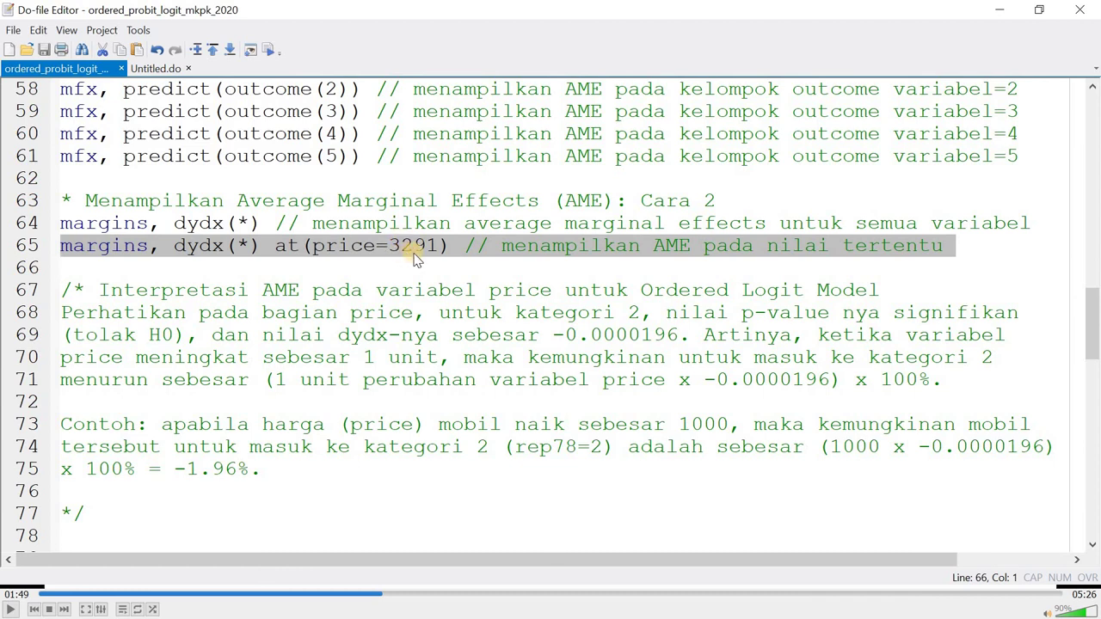
left_click(231, 248)
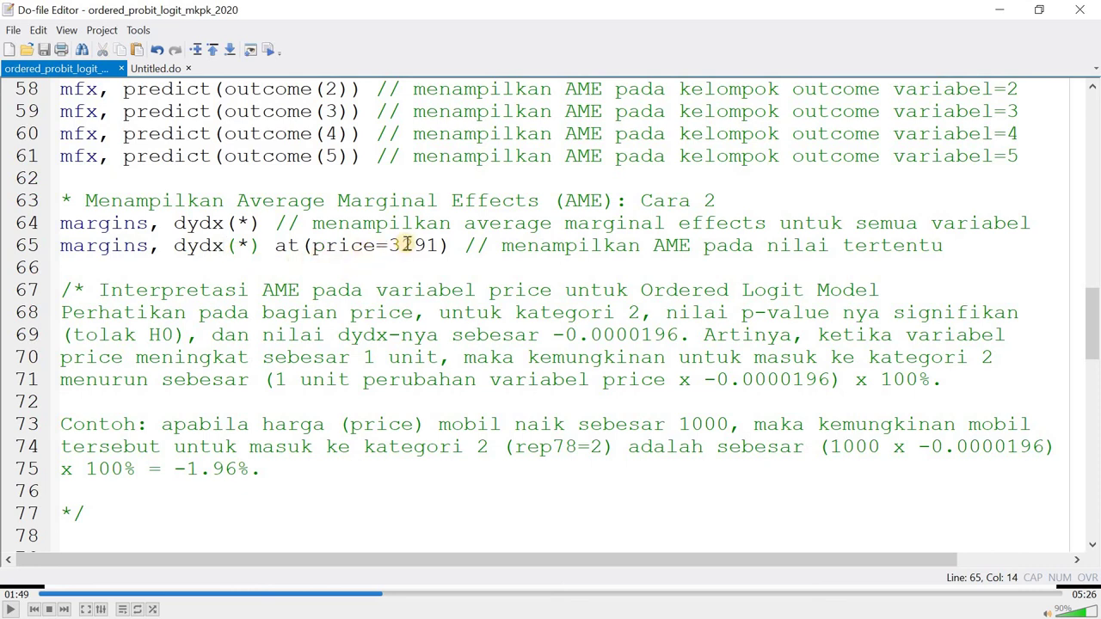
left_click_drag(395, 247, 440, 247)
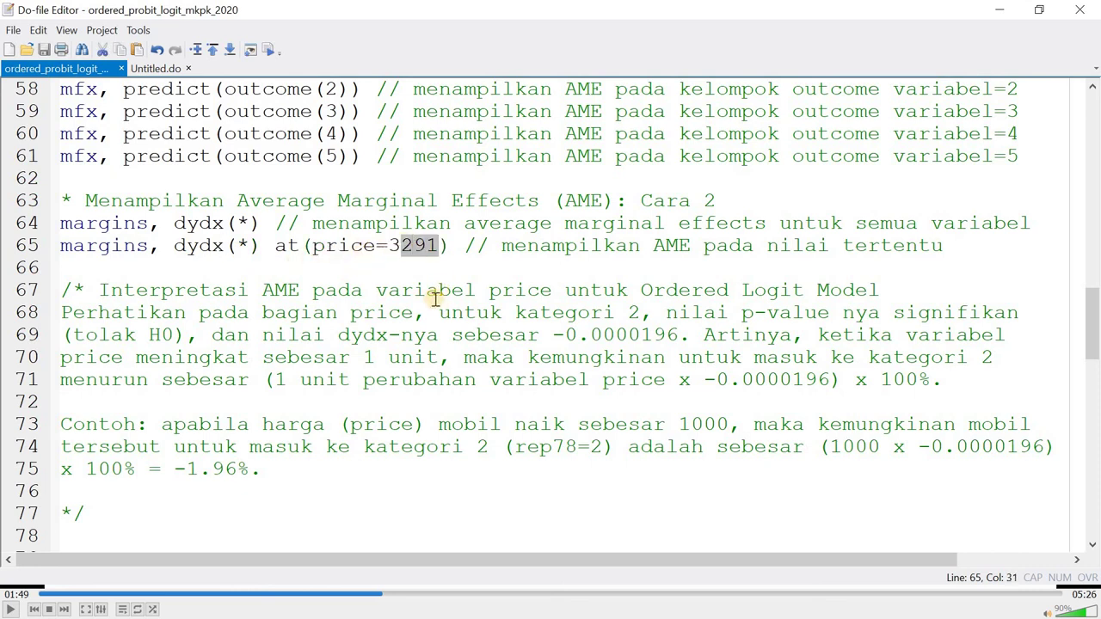
left_click_drag(426, 249, 401, 251)
left_click(97, 247)
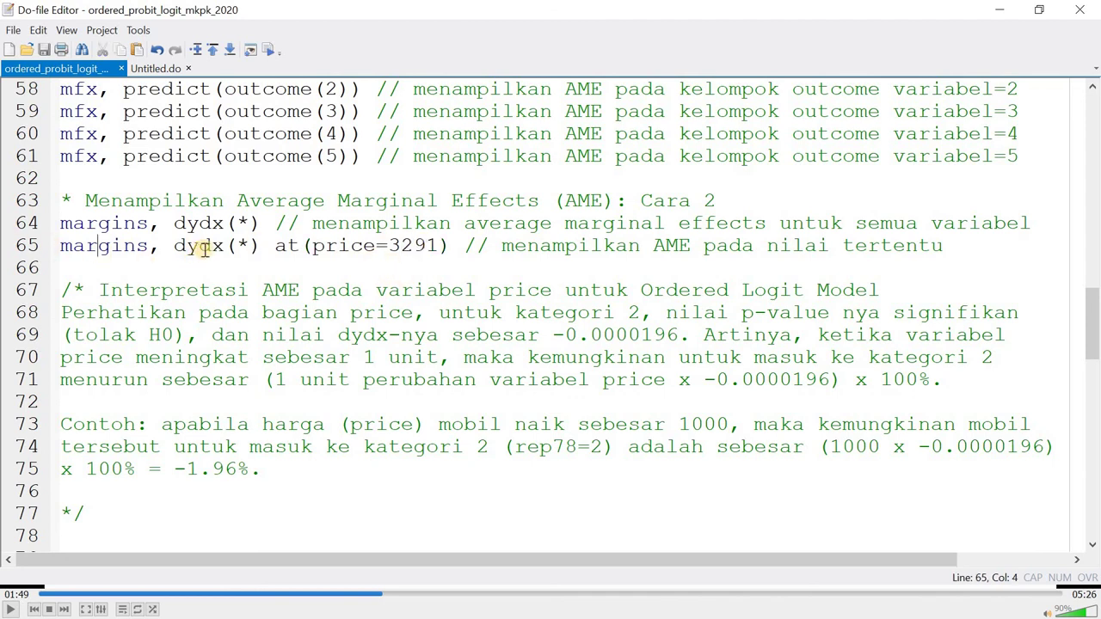
left_click(212, 249)
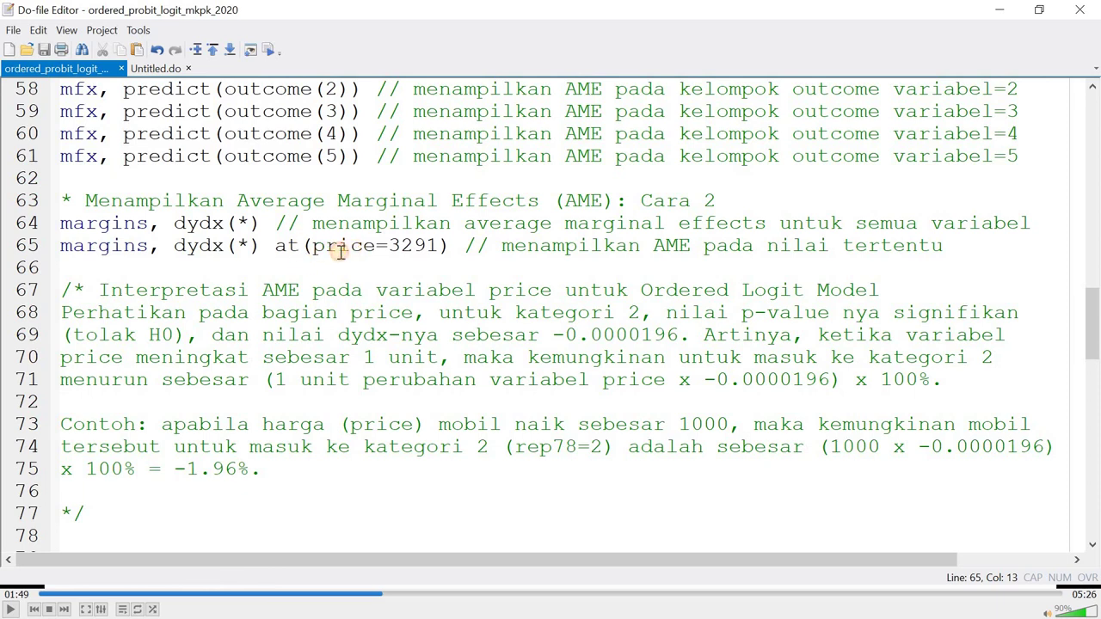
Step: Run the do-file line margins, dydx(*) at(price=3291) and return to the Stata results
left_click(302, 248)
key("shift+Right")
key("shift+Right")
key("shift+Right")
key("shift+Right")
key("shift+Right")
key("shift+Right")
key("shift+Right")
key("shift+End")
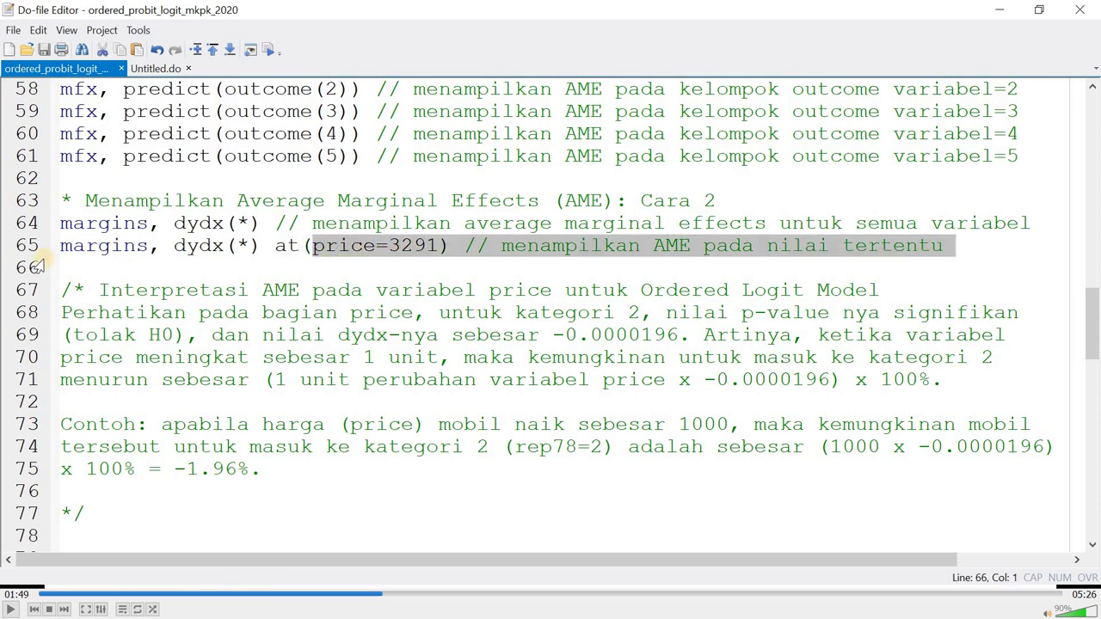
left_click(36, 246)
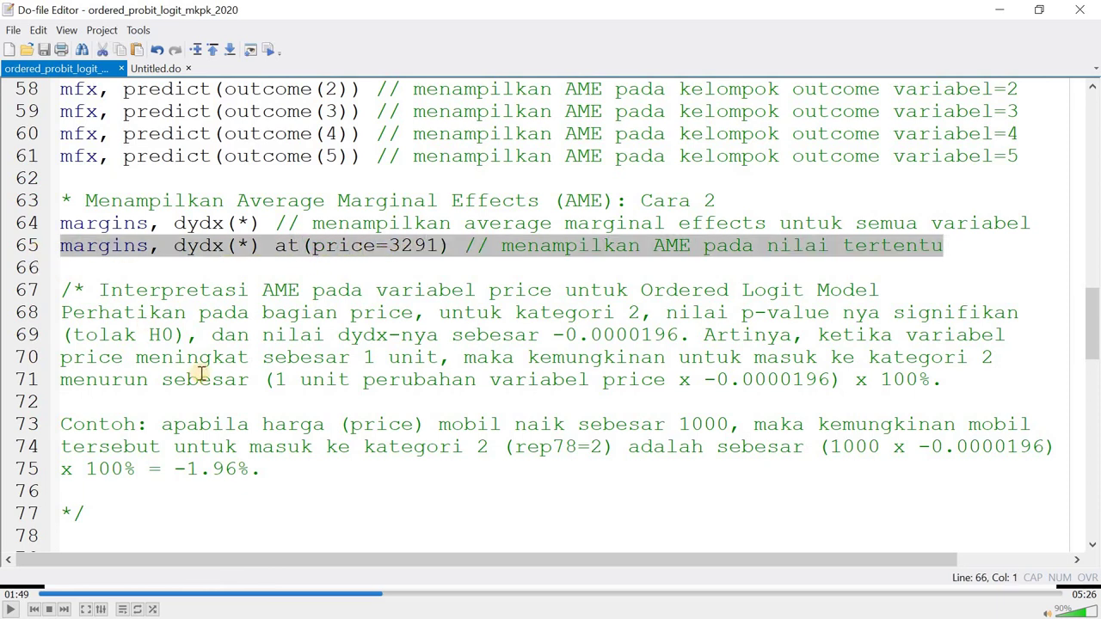
key("shift+Left")
key("alt+Tab")
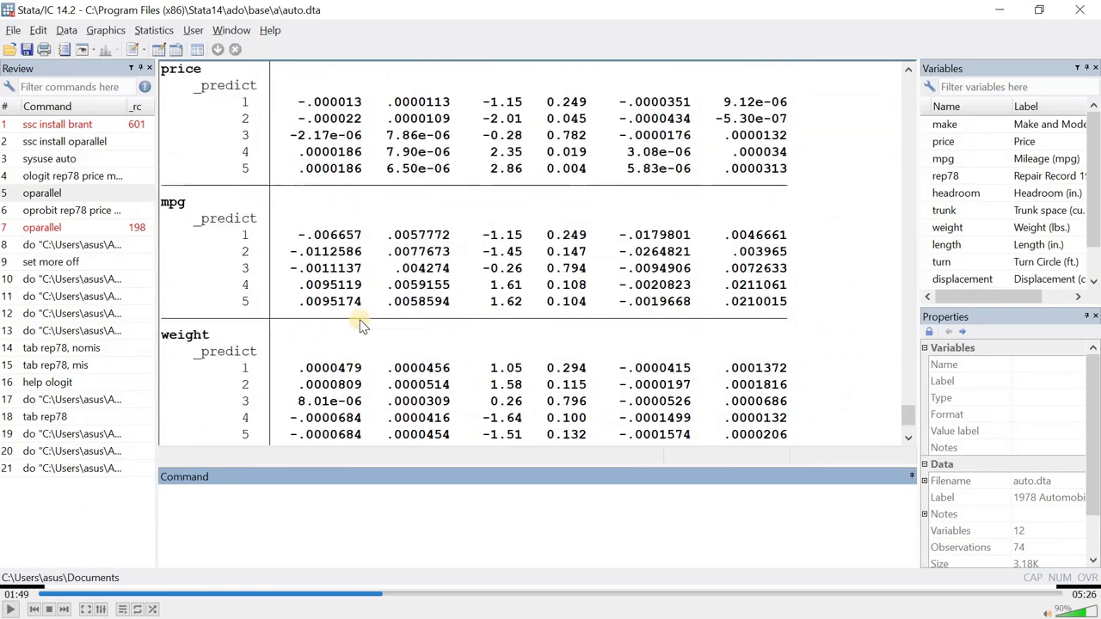
Step: Review the header of the margins output evaluated at price=3291 and its price and mpg sections
scroll(362, 325, "up", 6)
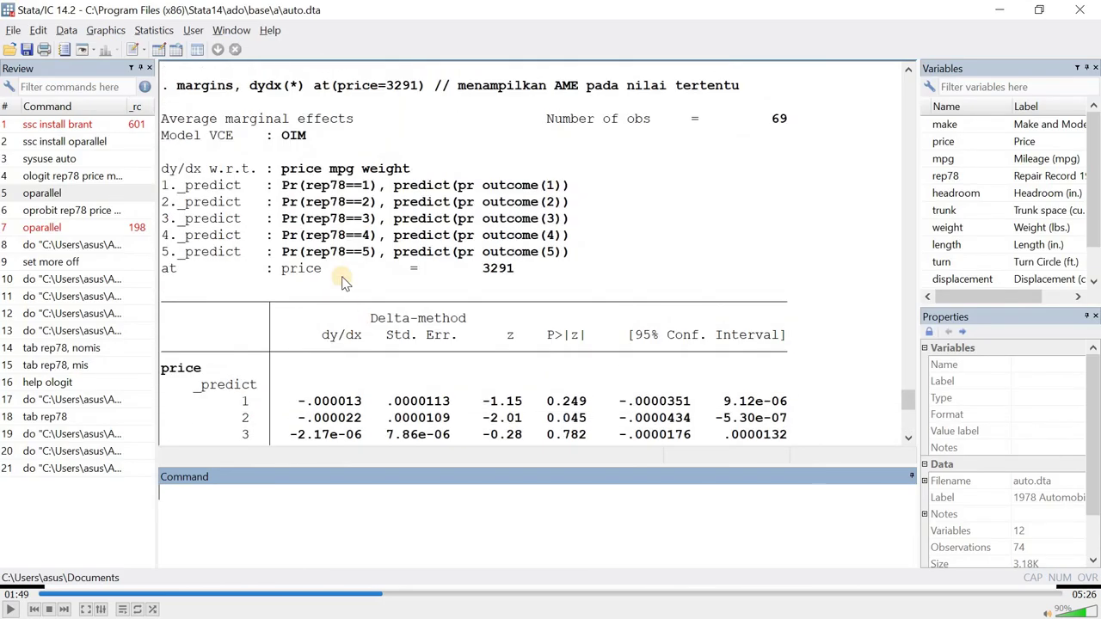
scroll(343, 282, "up", 1)
left_click_drag(338, 135, 418, 135)
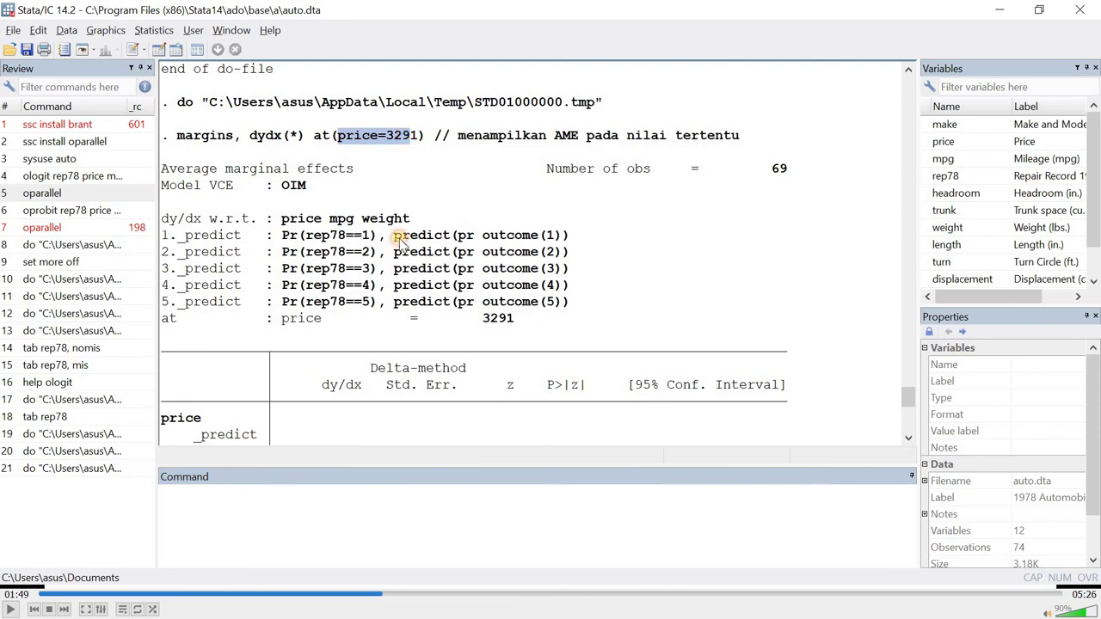
scroll(398, 247, "down", 4)
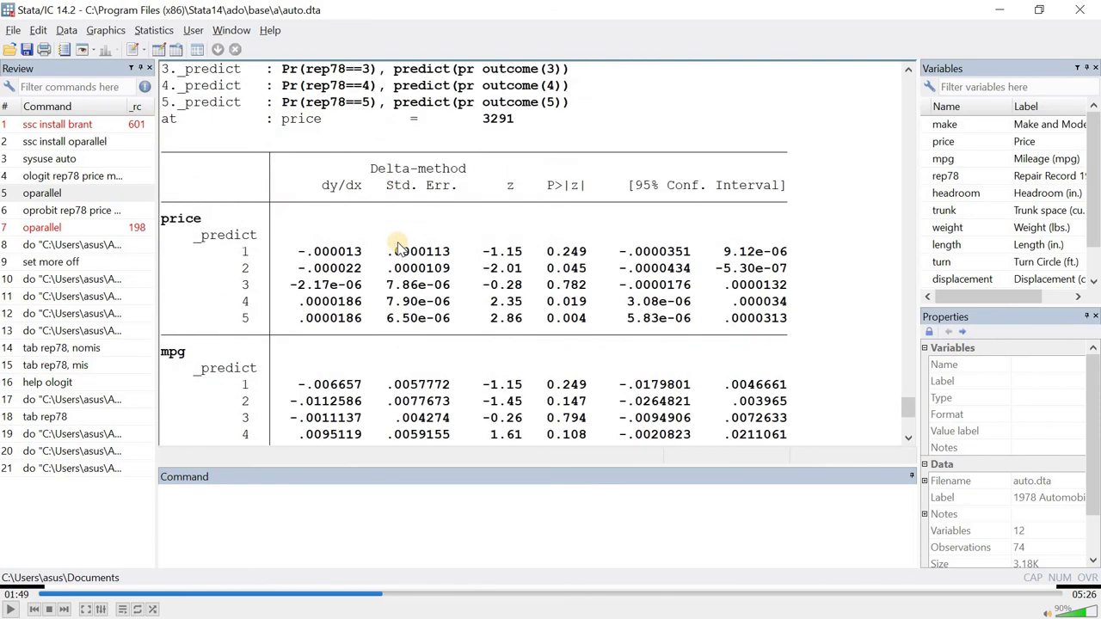
scroll(398, 247, "down", 1)
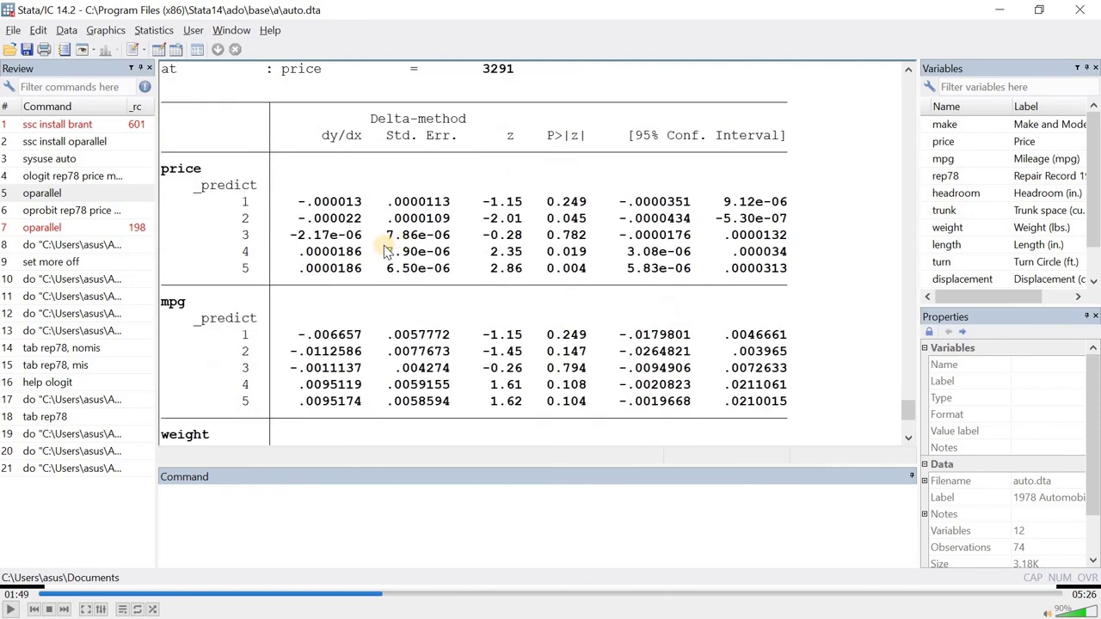
scroll(383, 251, "down", 1)
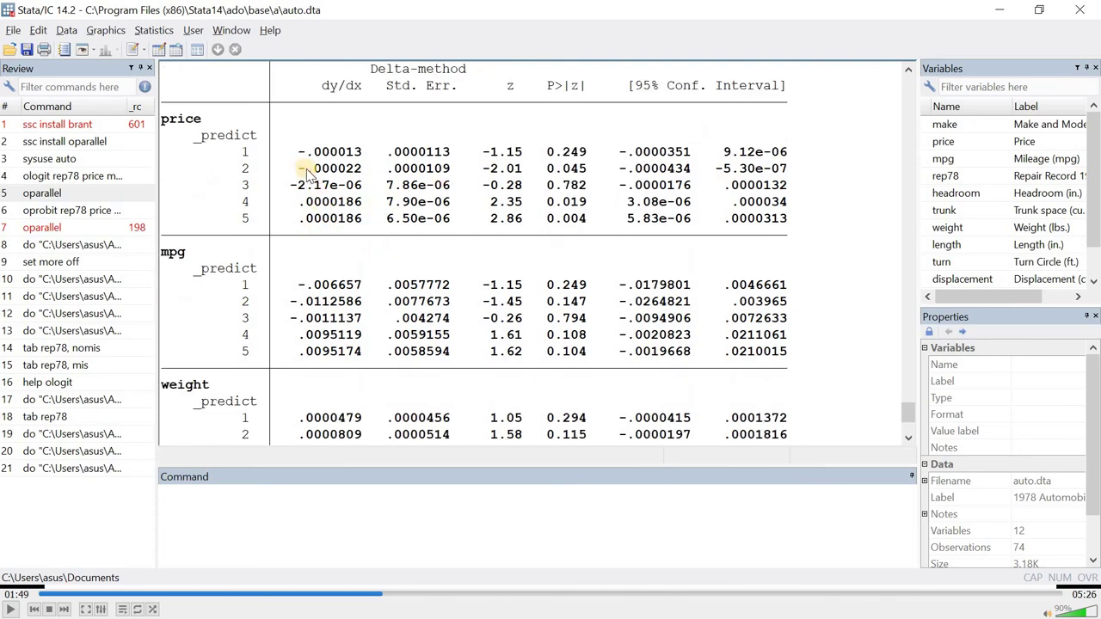
Step: Compare the price dy/dx values for categories 1, 2, 4 and 5 in the margins table evaluated at price=3291
left_click_drag(302, 169, 362, 172)
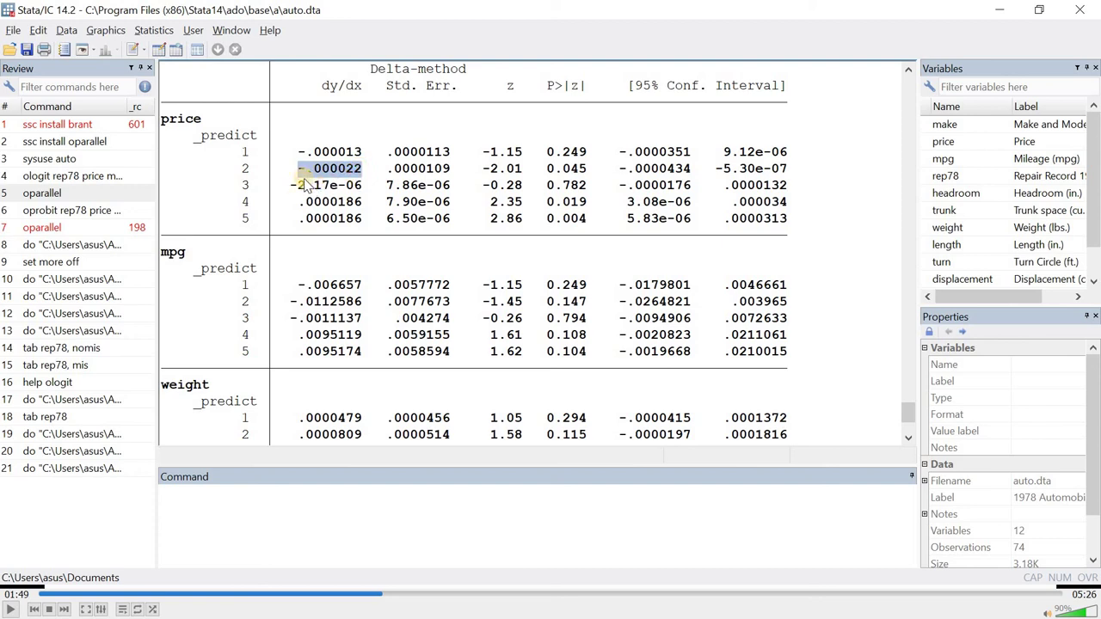
double_click(244, 169)
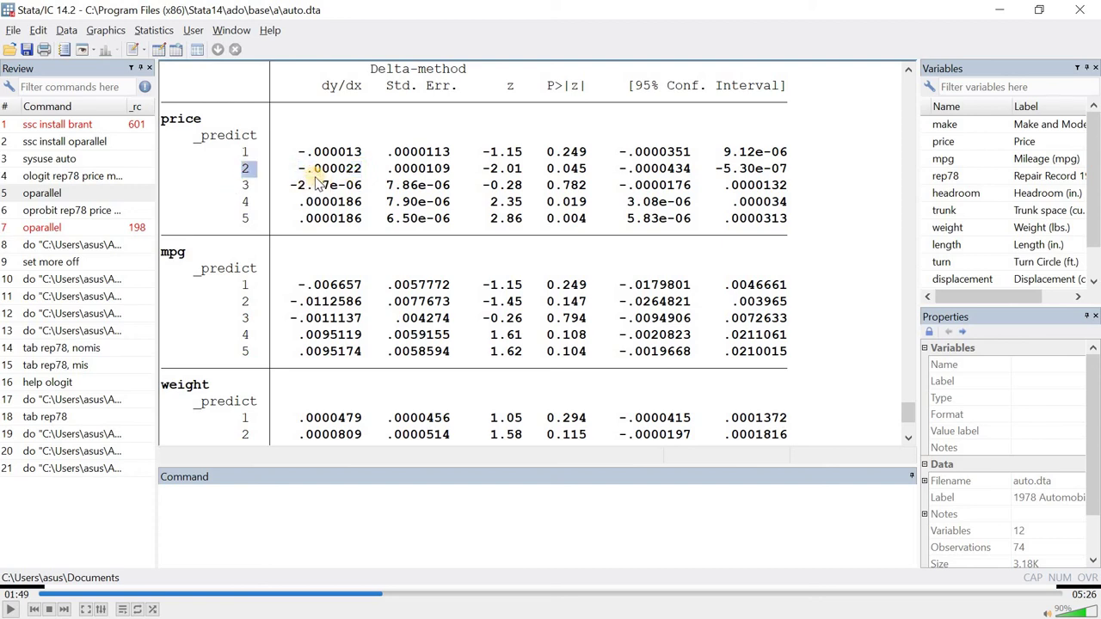
double_click(358, 169)
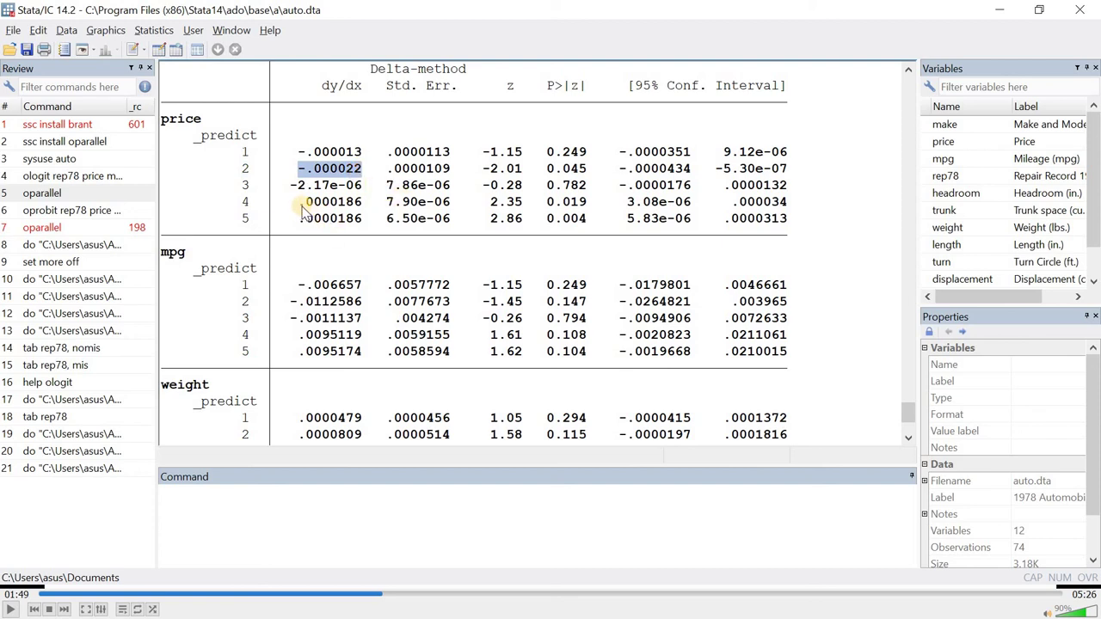
double_click(331, 204)
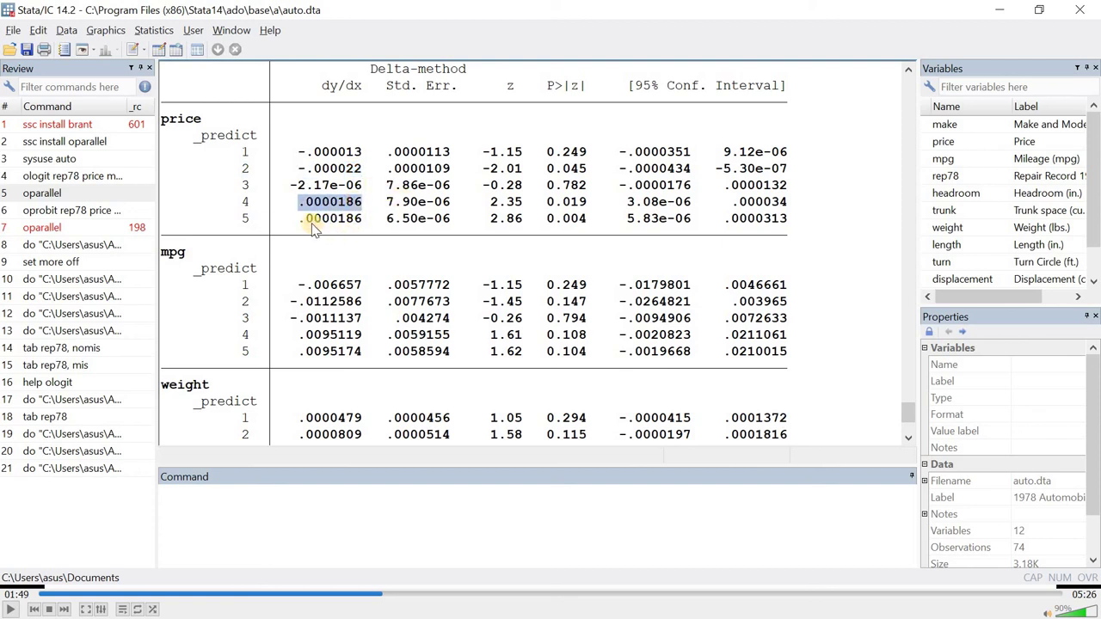
left_click_drag(313, 219, 363, 222)
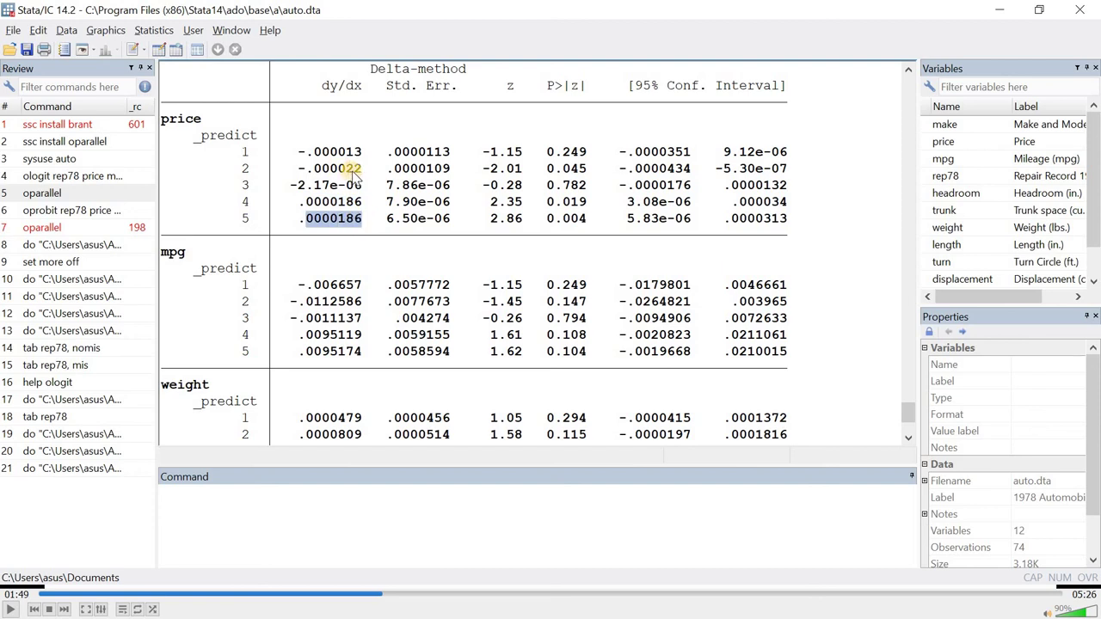
left_click_drag(314, 153, 361, 152)
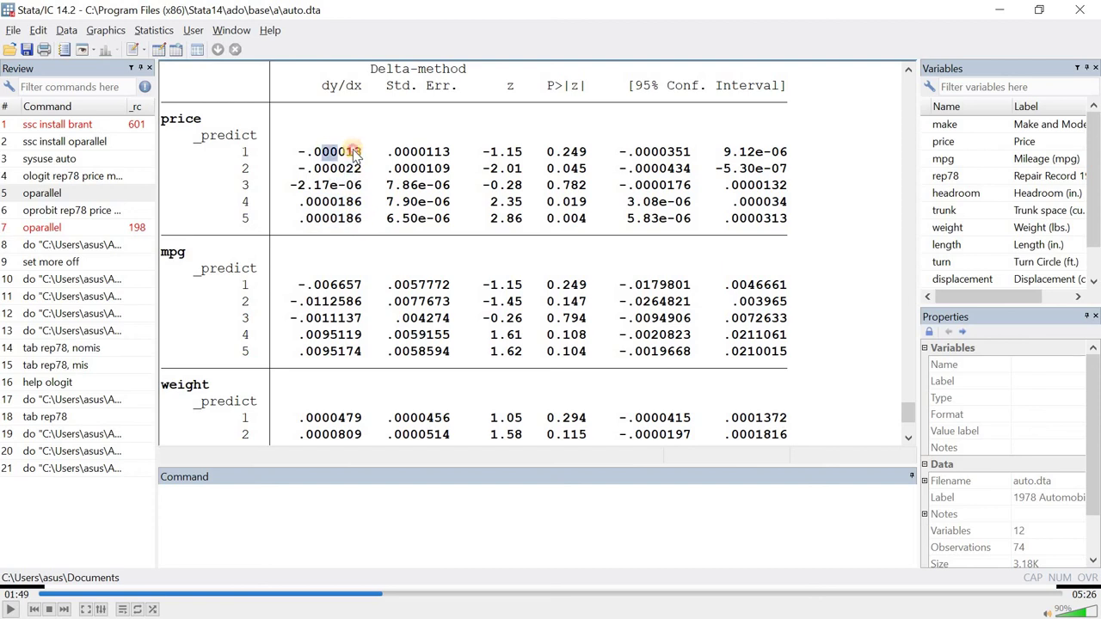
double_click(334, 171)
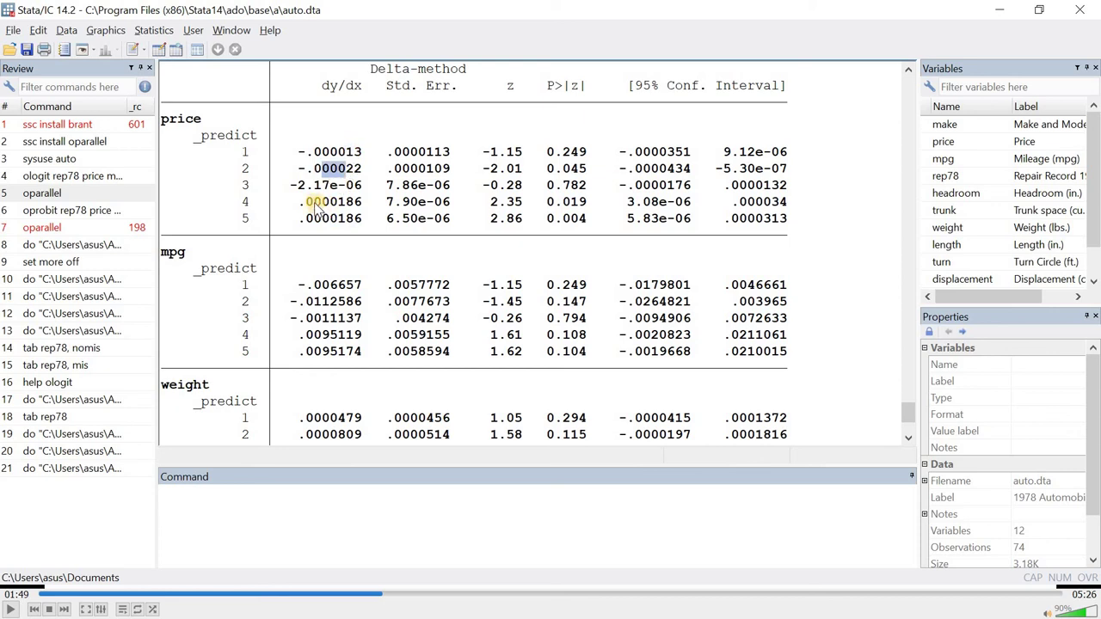
left_click_drag(305, 201, 360, 215)
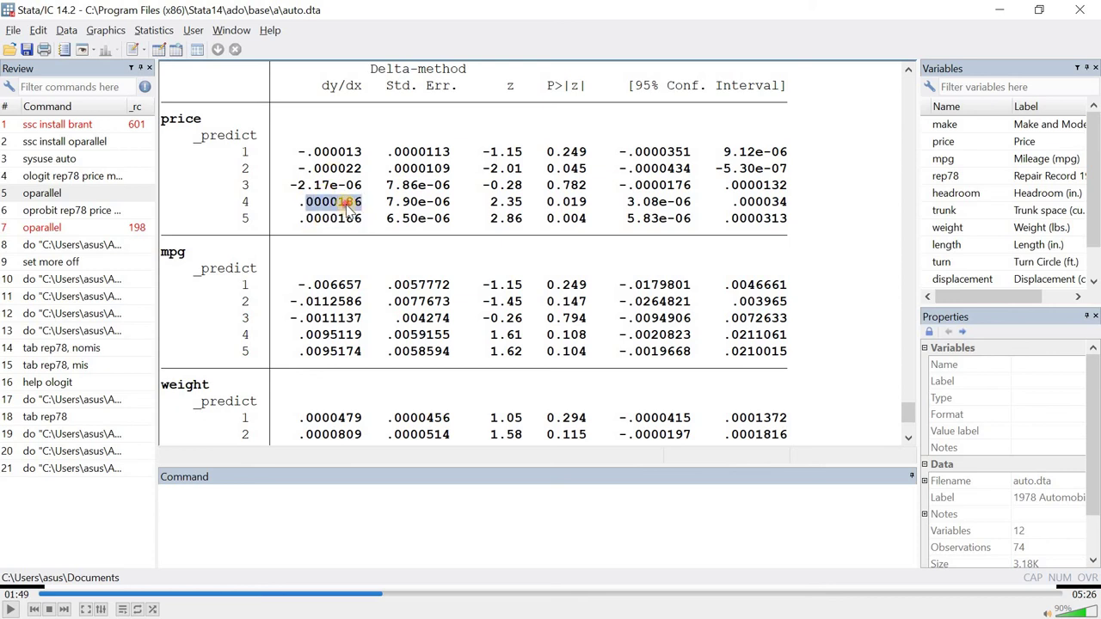
left_click(348, 207)
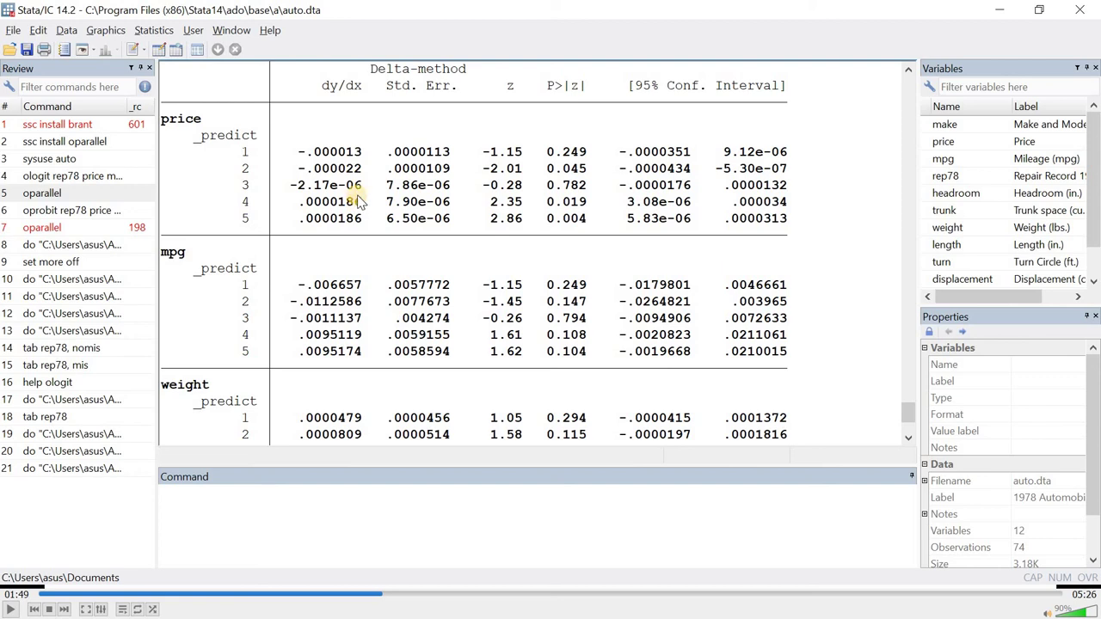
scroll(363, 206, "down", 2)
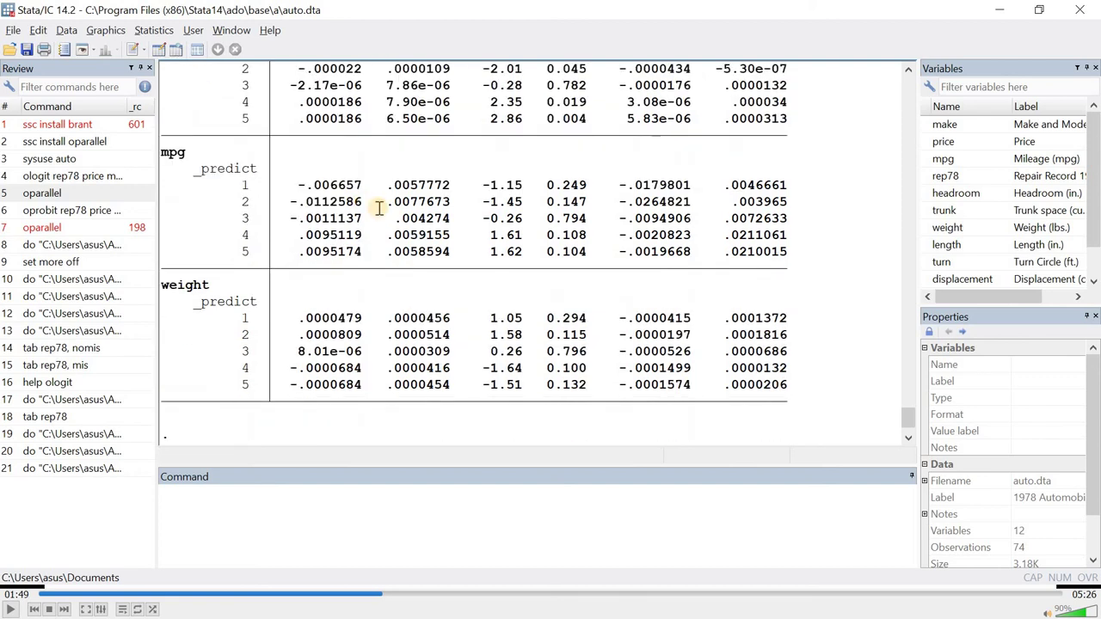
Step: Switch to the Do-file Editor and read the comment block interpreting the price AME for the Ordered Logit Model
key("alt+Tab")
scroll(351, 314, "up", 1)
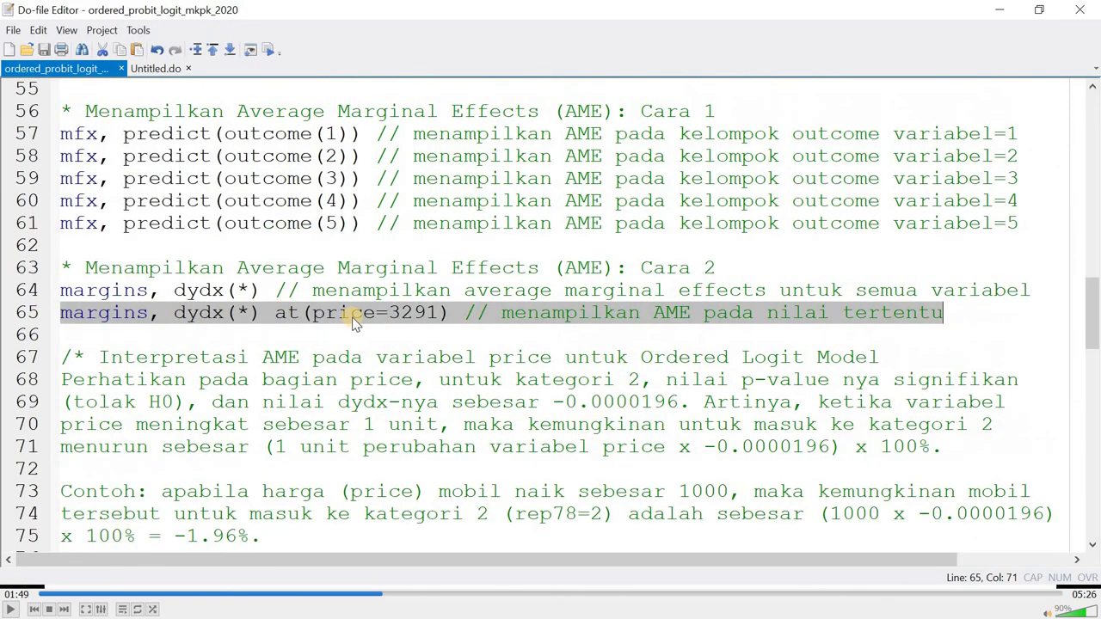
scroll(353, 318, "up", 4)
scroll(353, 315, "down", 6)
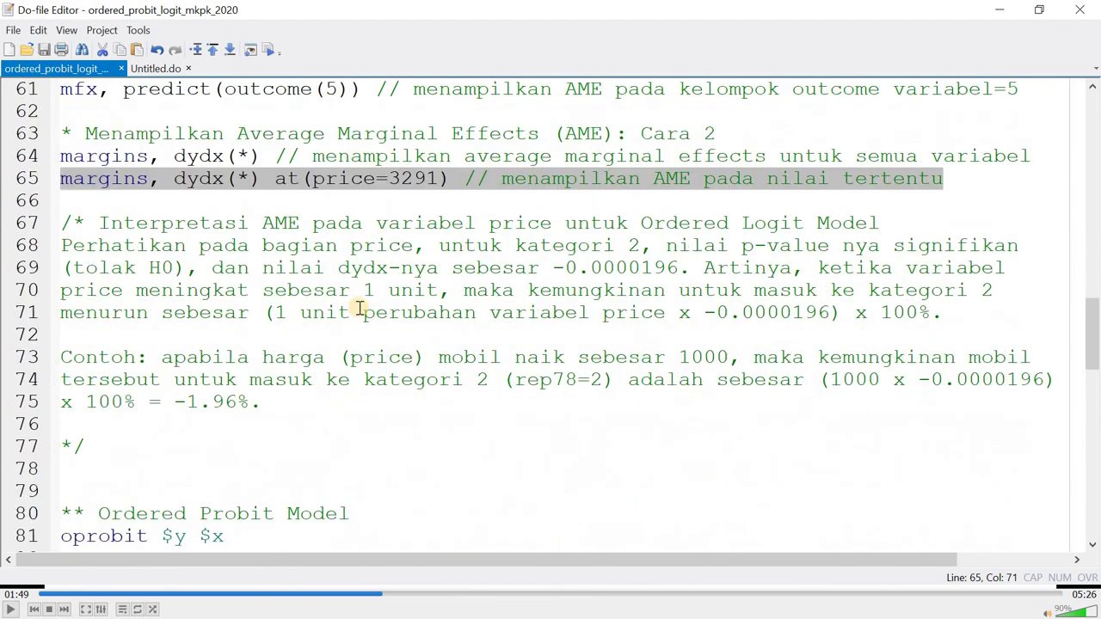
scroll(359, 308, "down", 1)
left_click(189, 201)
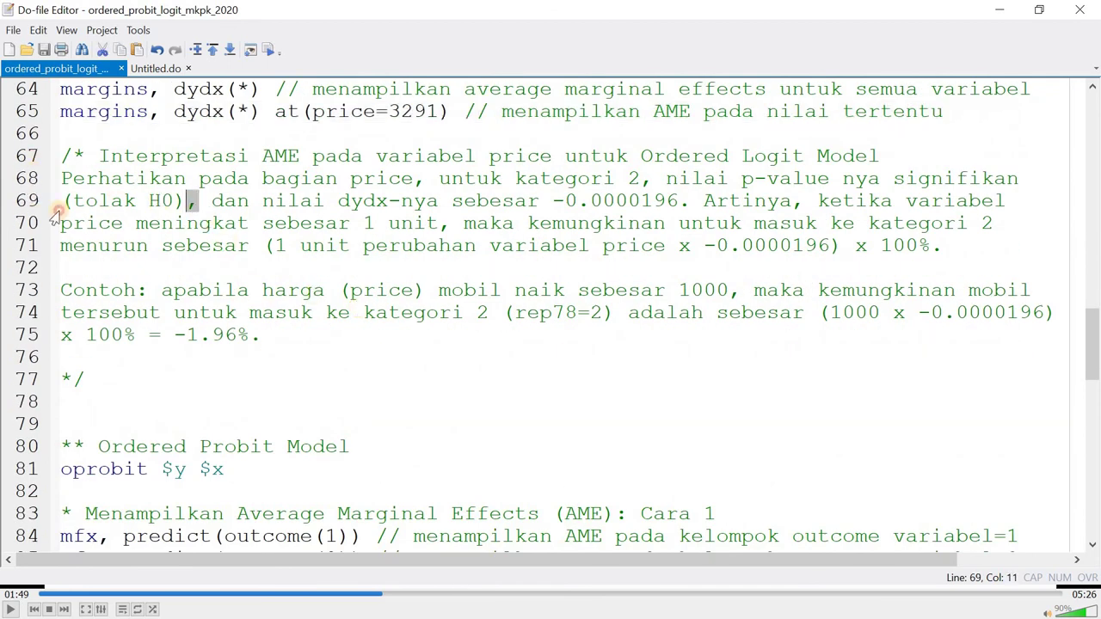
left_click_drag(60, 156, 62, 354)
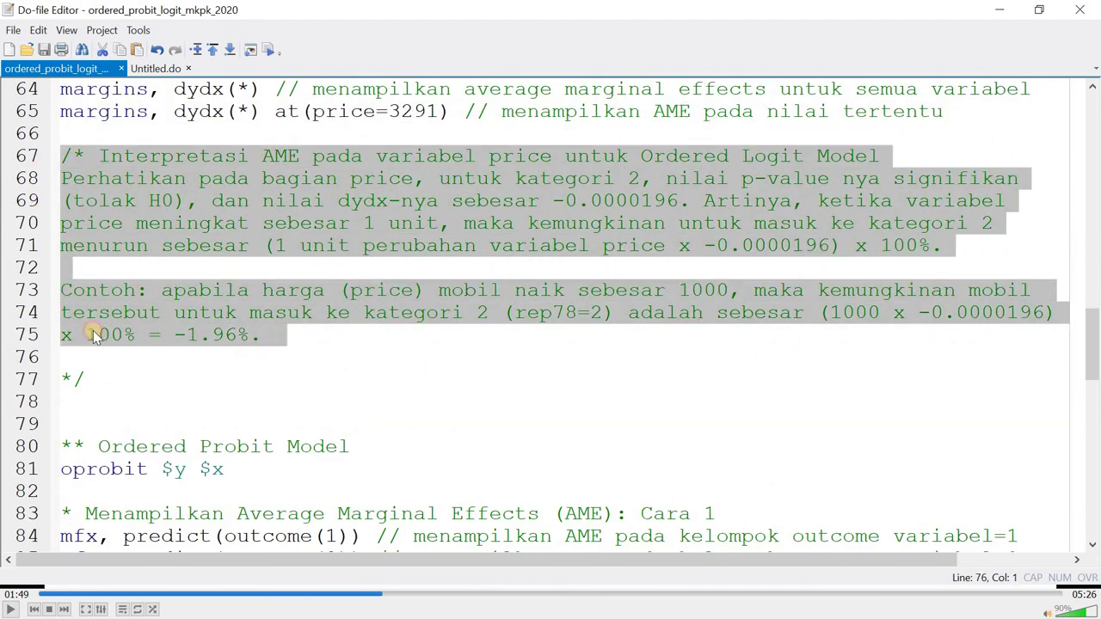
left_click(486, 292)
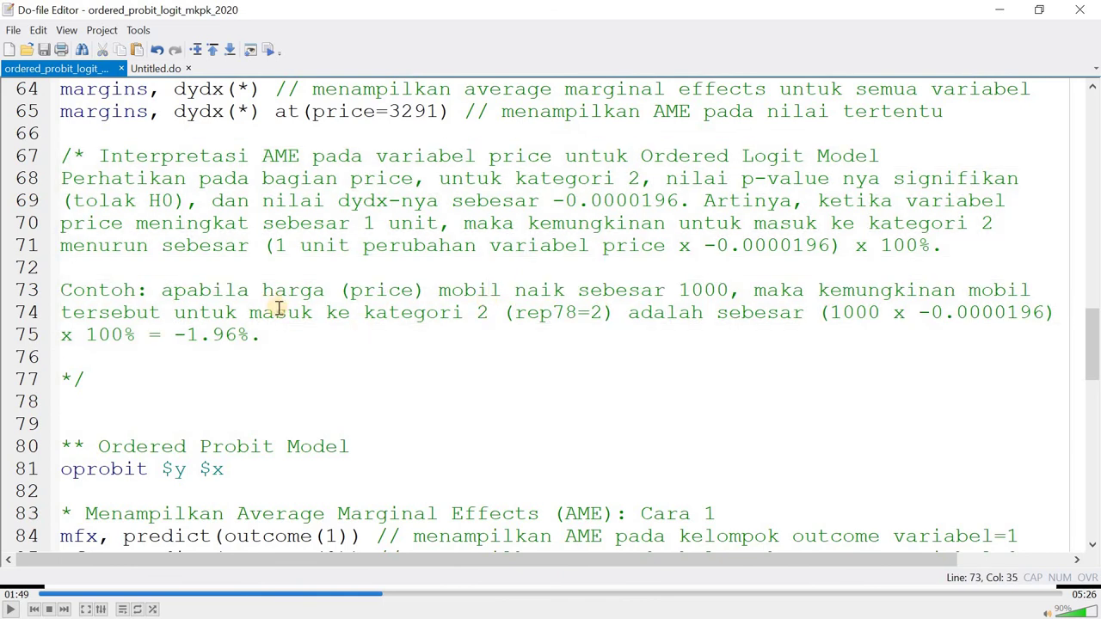
Step: Run the do-file line oprobit $y $x under the Ordered Probit Model heading
scroll(278, 308, "down", 5)
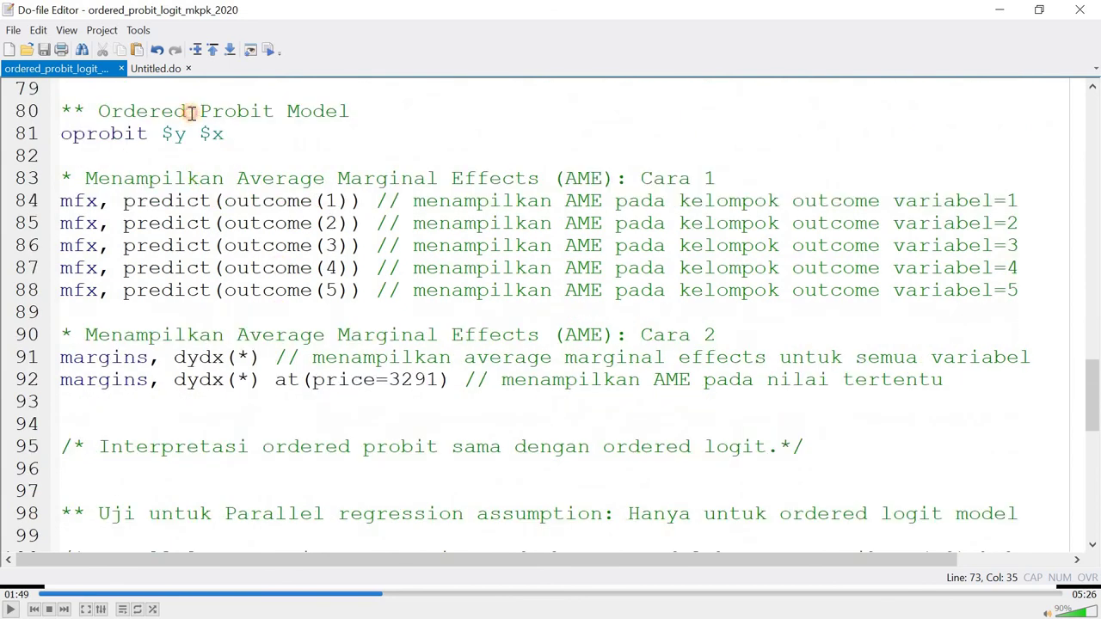
left_click(191, 113)
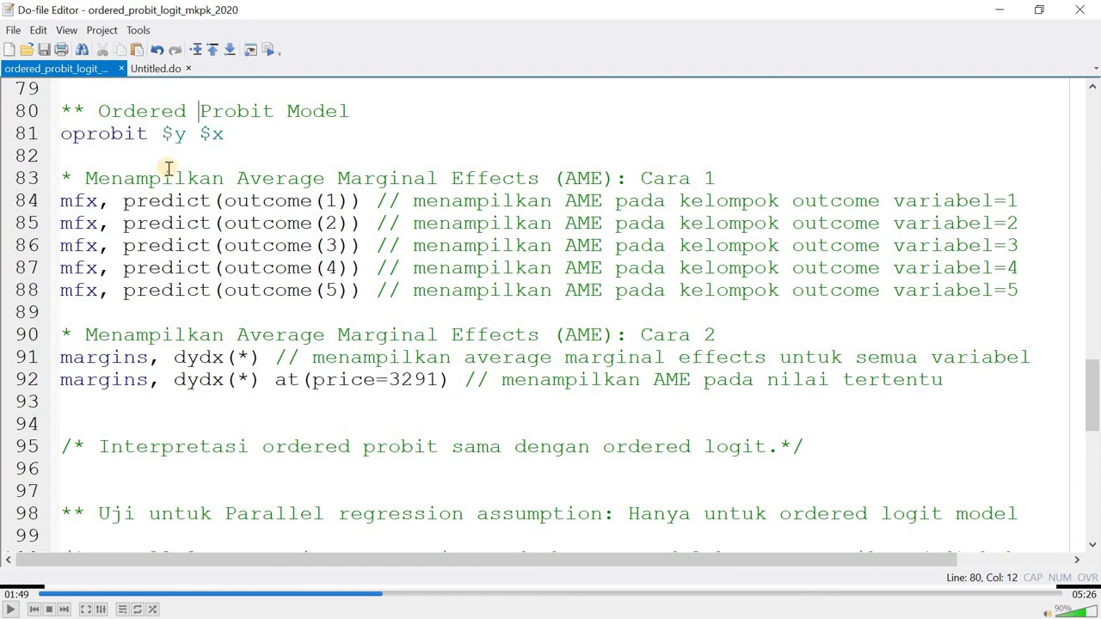
left_click(14, 135)
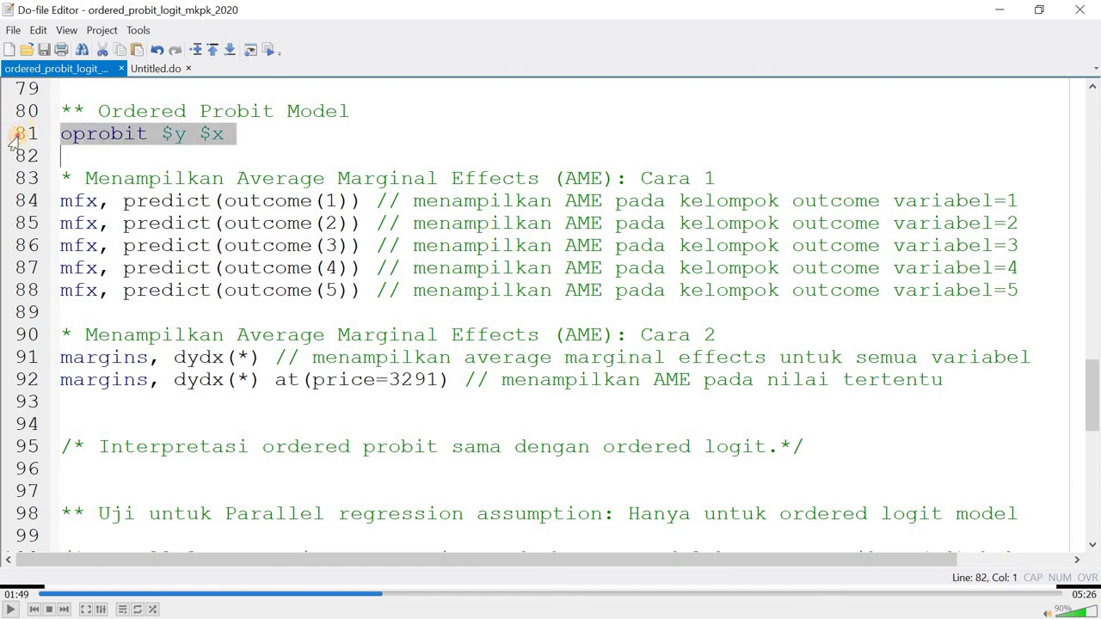
left_click(98, 135)
left_click(25, 137)
key("ctrl+d")
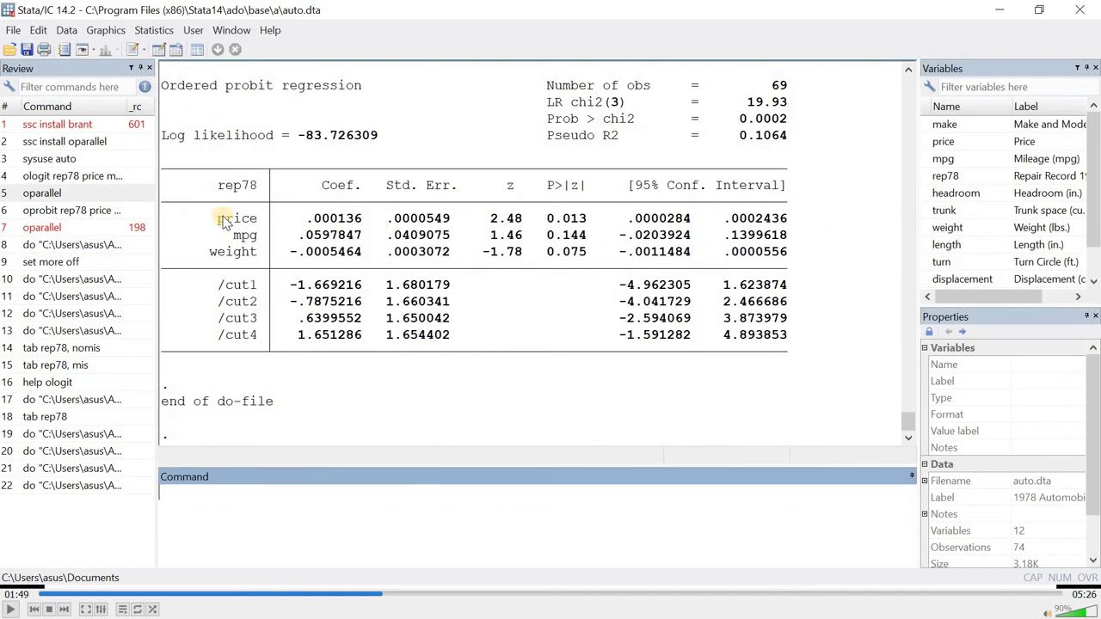
Step: Examine the price, mpg and weight coefficients and the weight p-value in the ordered probit regression table
left_click_drag(298, 218, 365, 220)
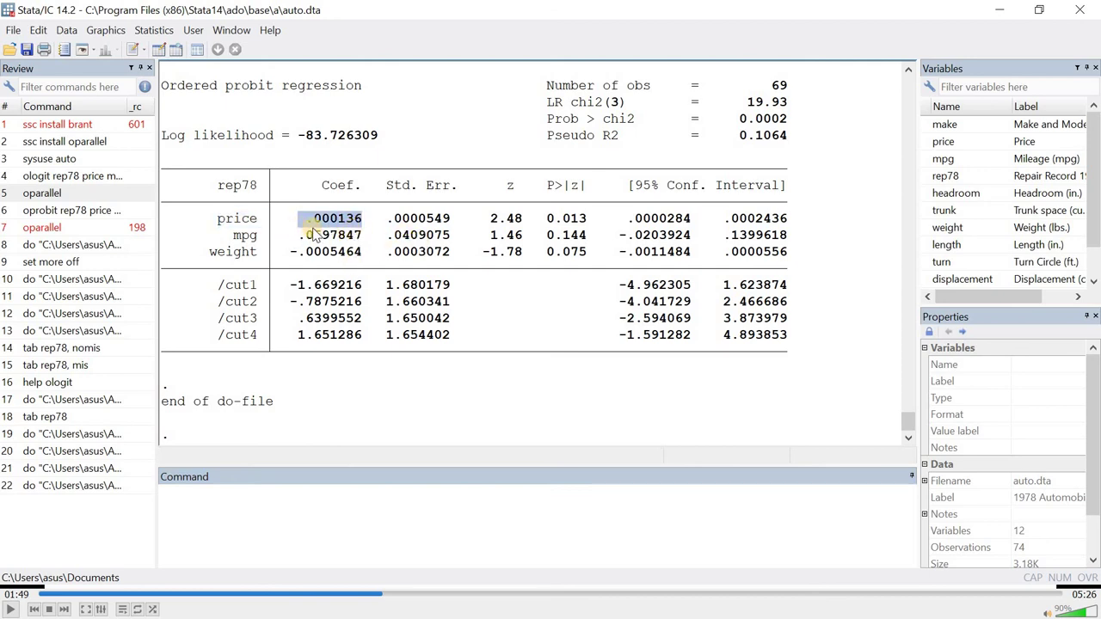
left_click_drag(361, 218, 308, 225)
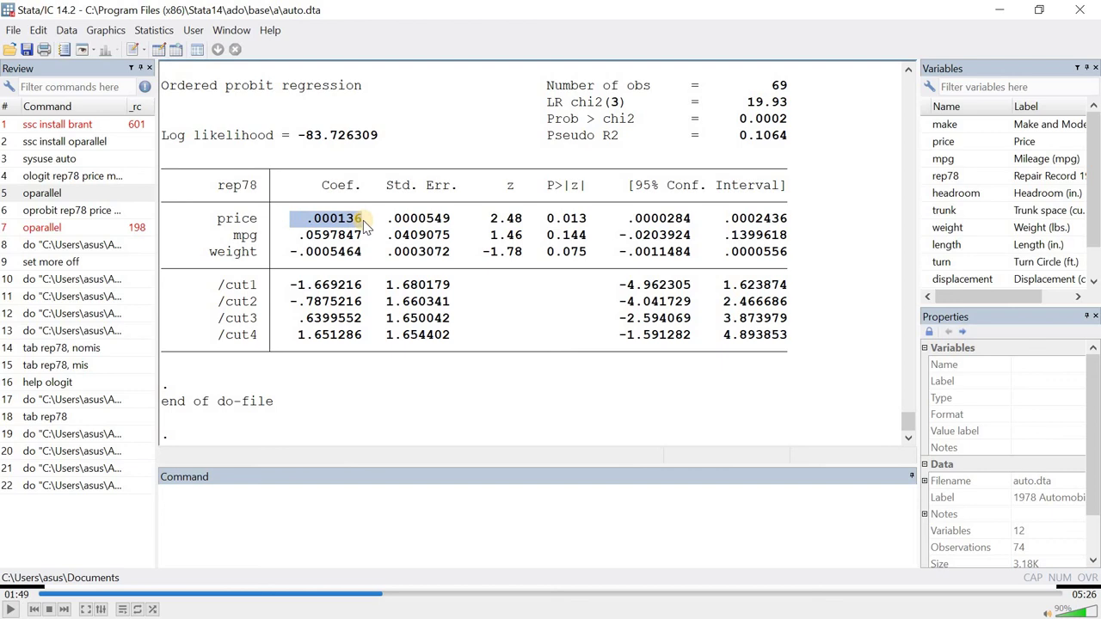
left_click_drag(269, 232, 372, 258)
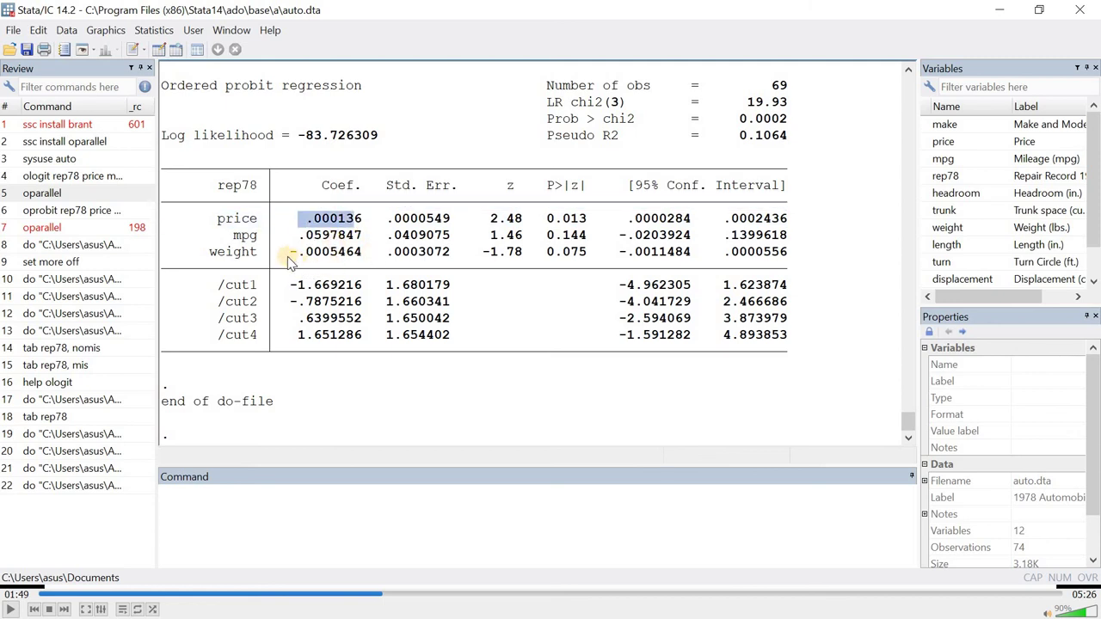
left_click_drag(290, 252, 363, 253)
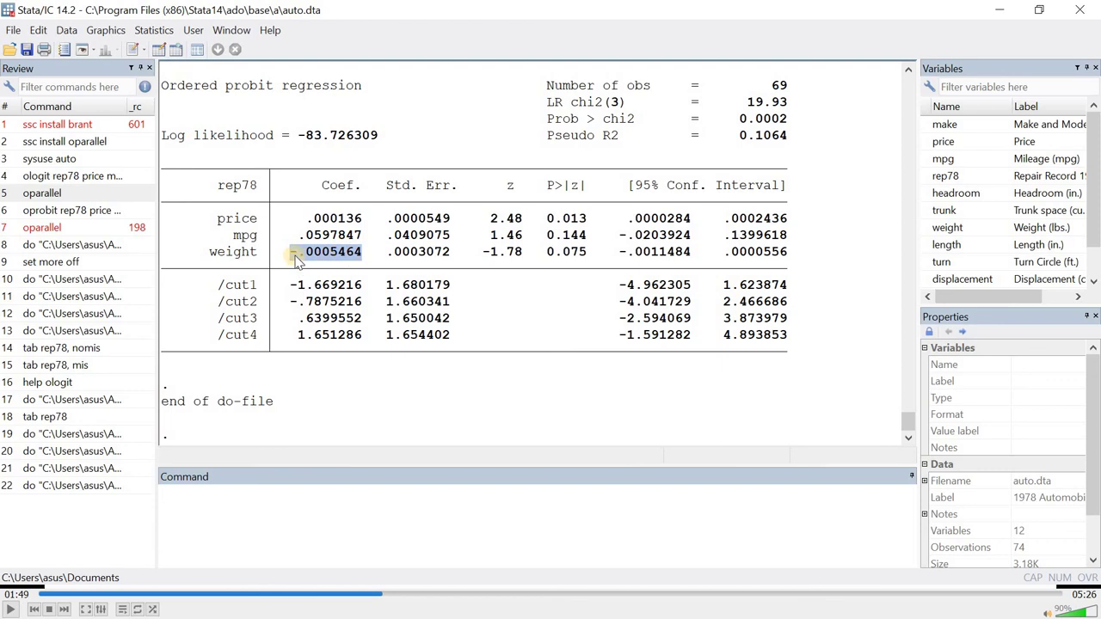
left_click(344, 258)
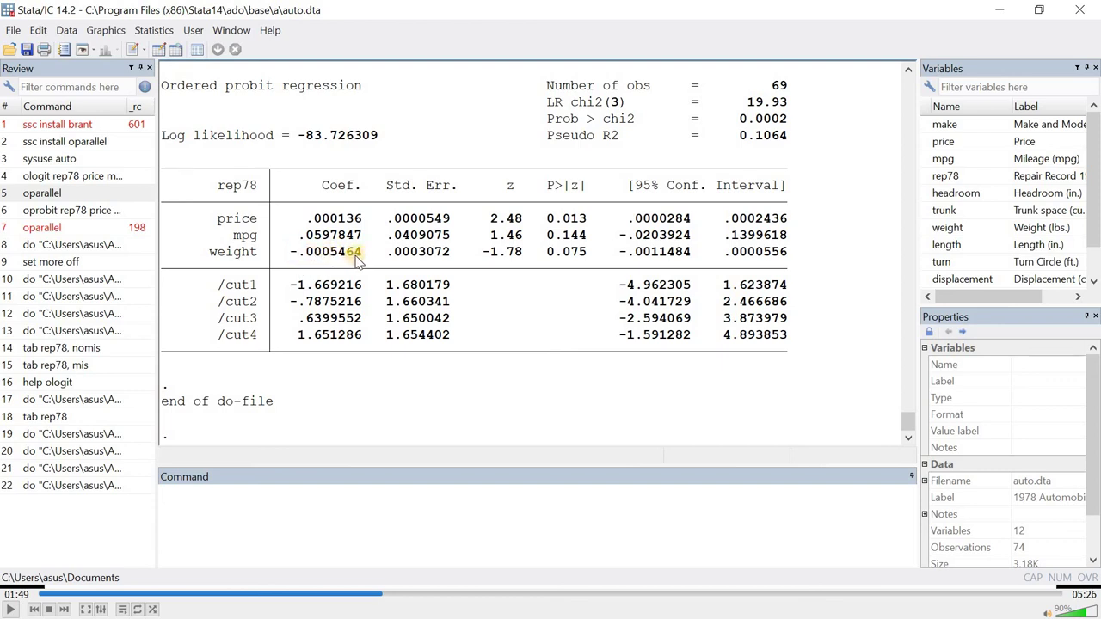
left_click_drag(295, 258, 483, 265)
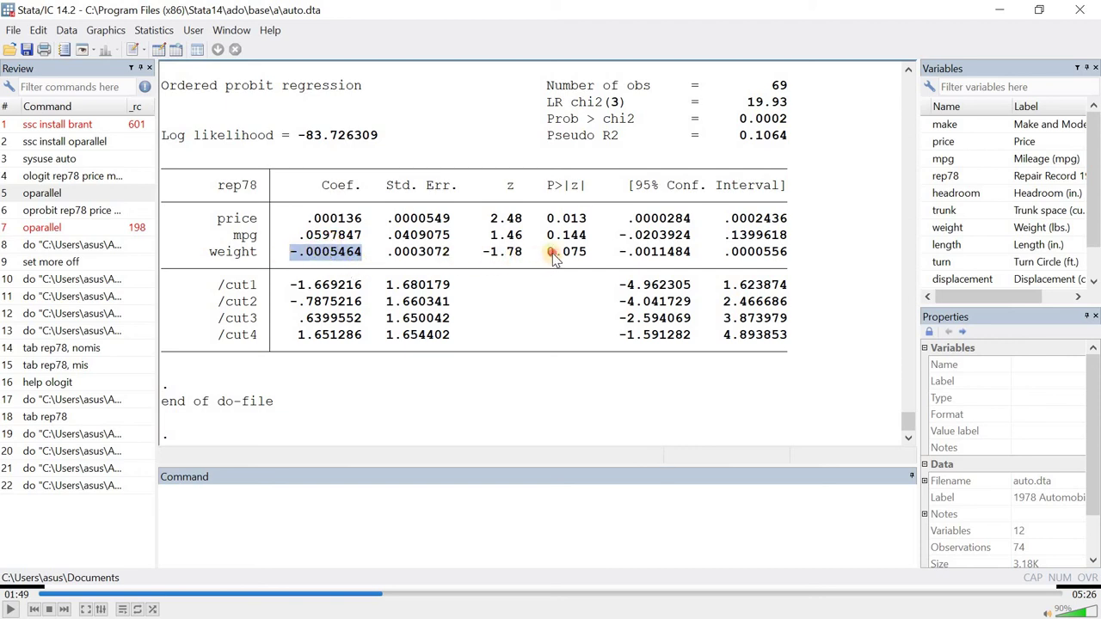
left_click_drag(548, 252, 573, 265)
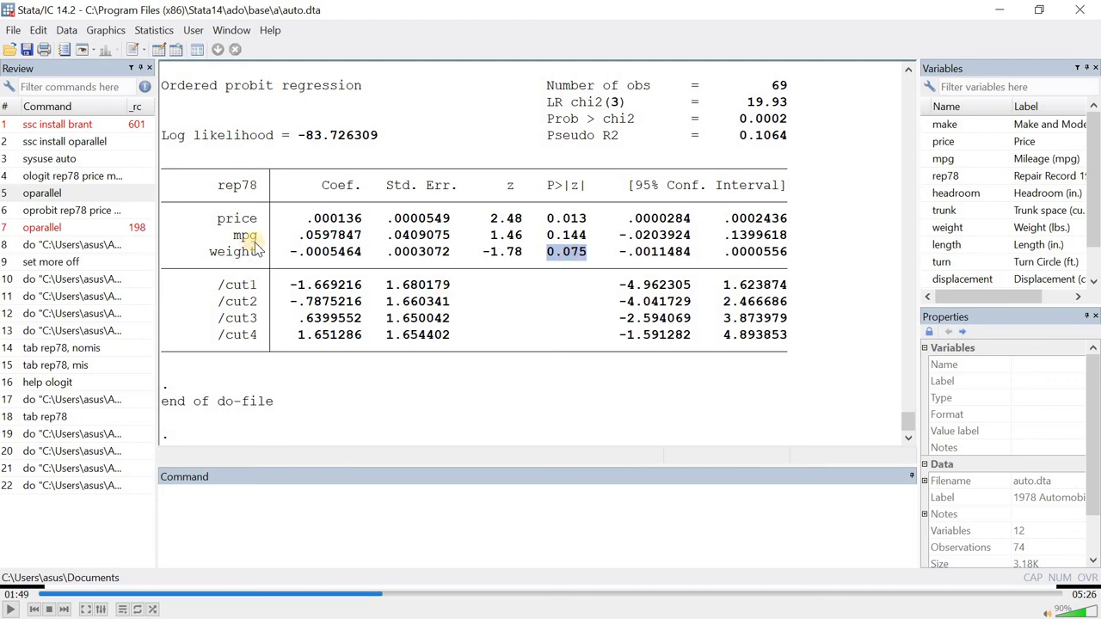
left_click_drag(216, 218, 258, 222)
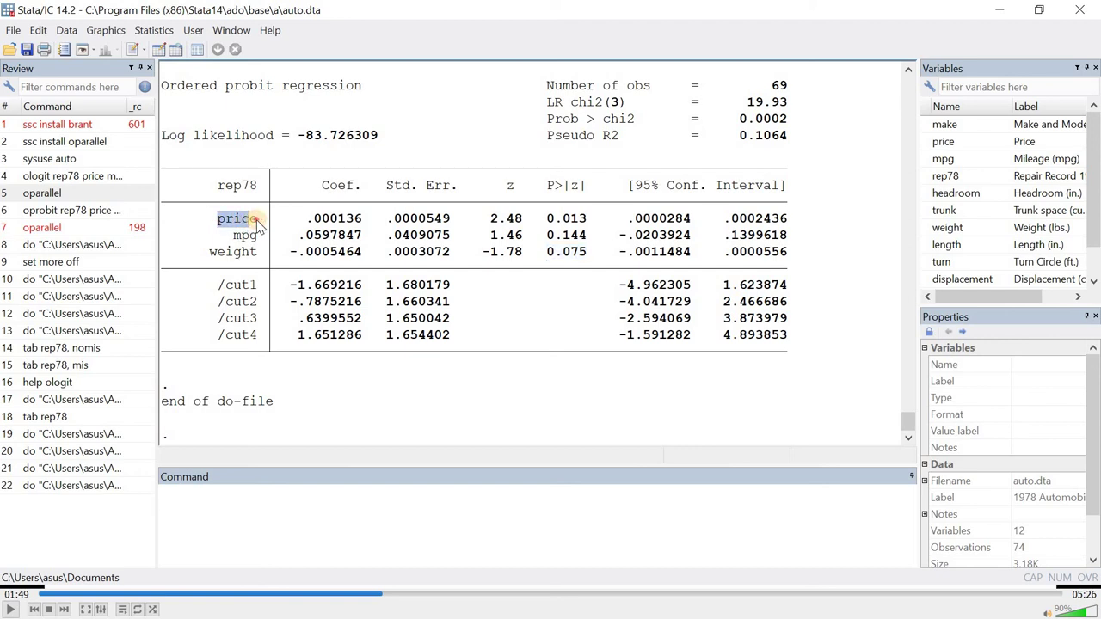
Step: Return to the Do-file Editor and run the five mfx, predict(outcome()) lines for outcomes 1 to 5 of the ordered probit model
key("alt+Tab")
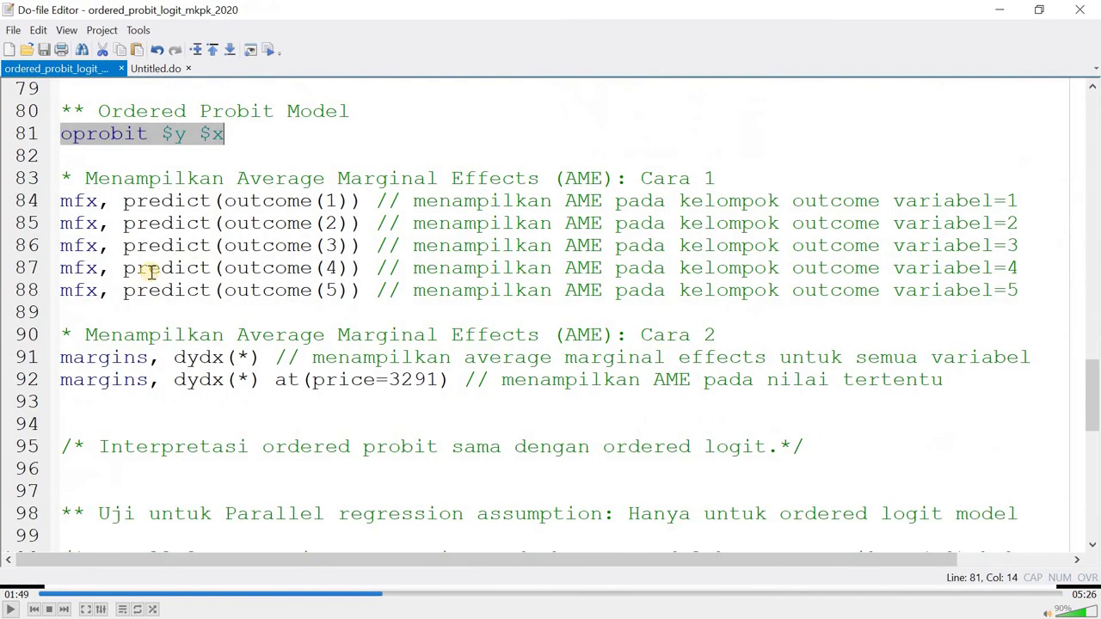
left_click_drag(33, 206, 31, 288)
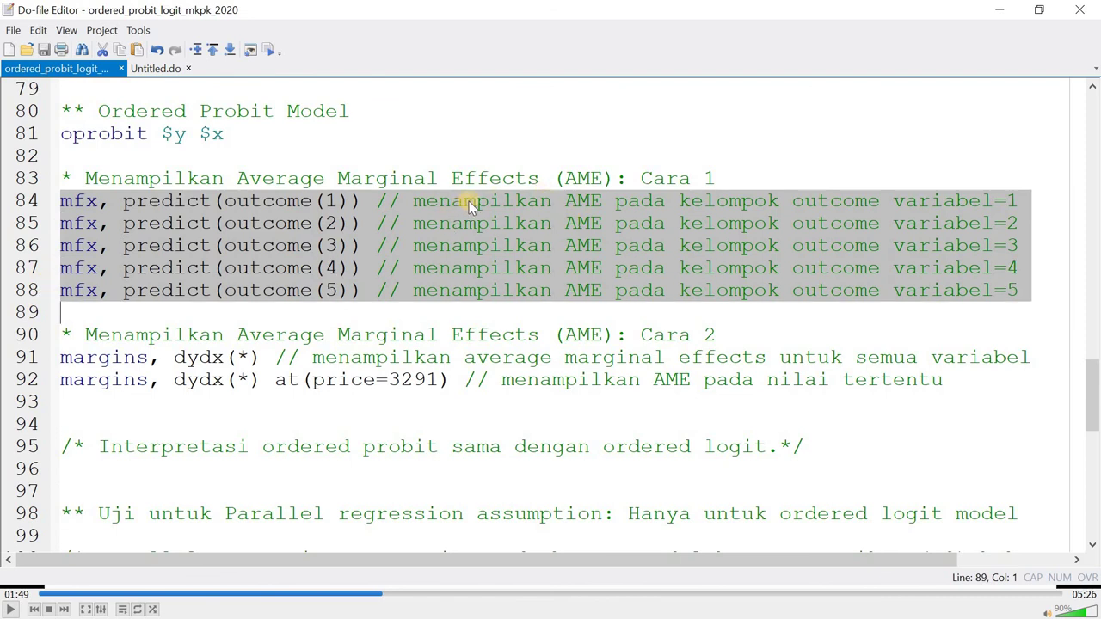
key("ctrl+d")
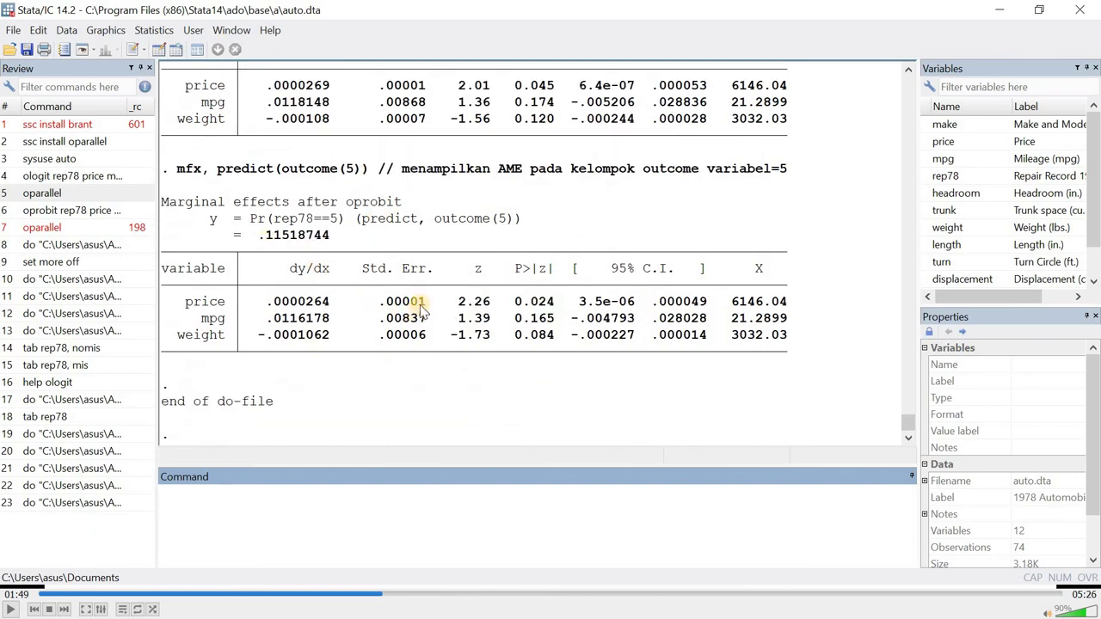
Step: Review the mfx results after oprobit, focusing on the price dy/dx for outcome 2
scroll(420, 302, "up", 2)
scroll(370, 294, "down", 2)
scroll(370, 294, "up", 7)
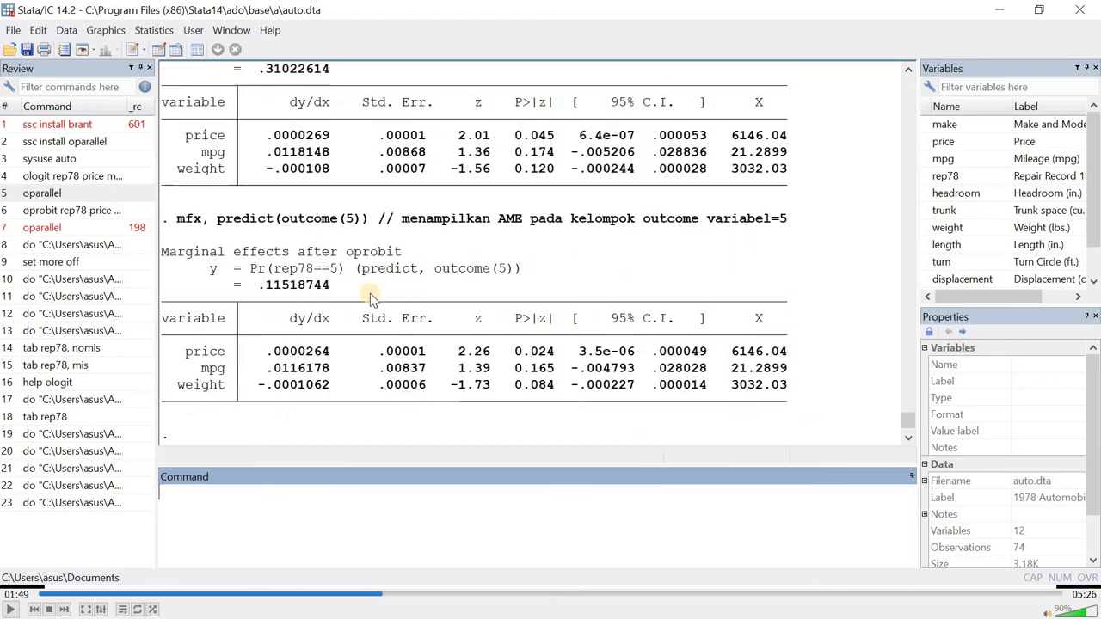
scroll(294, 225, "up", 5)
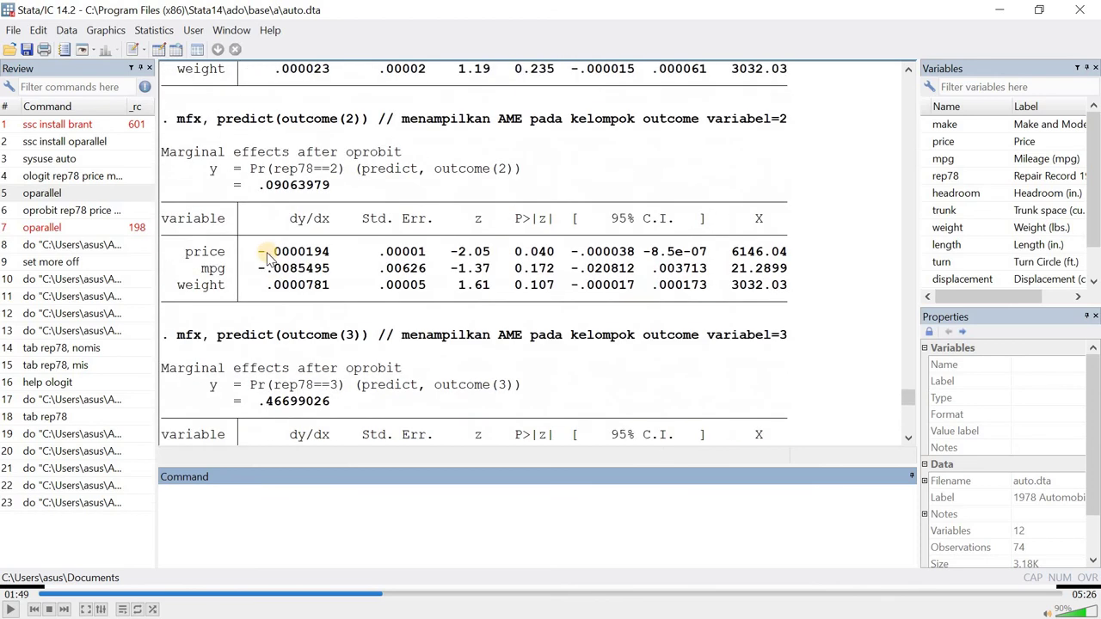
mouse_move(261, 255)
left_mouse_down()
mouse_move(247, 260)
mouse_move(274, 252)
mouse_move(320, 263)
mouse_move(305, 251)
mouse_move(315, 257)
mouse_move(255, 253)
mouse_move(263, 269)
left_mouse_up()
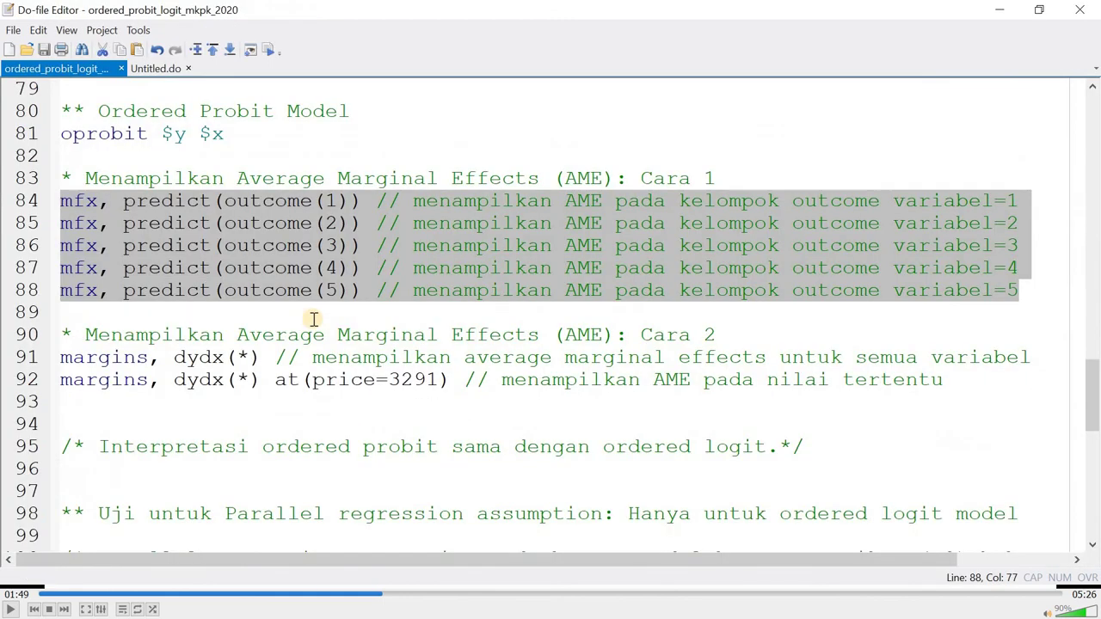
Step: In the Do-file Editor, read the ordered probit margins lines, the interpretation comment and the parallel regression assumption notes
scroll(314, 319, "down", 1)
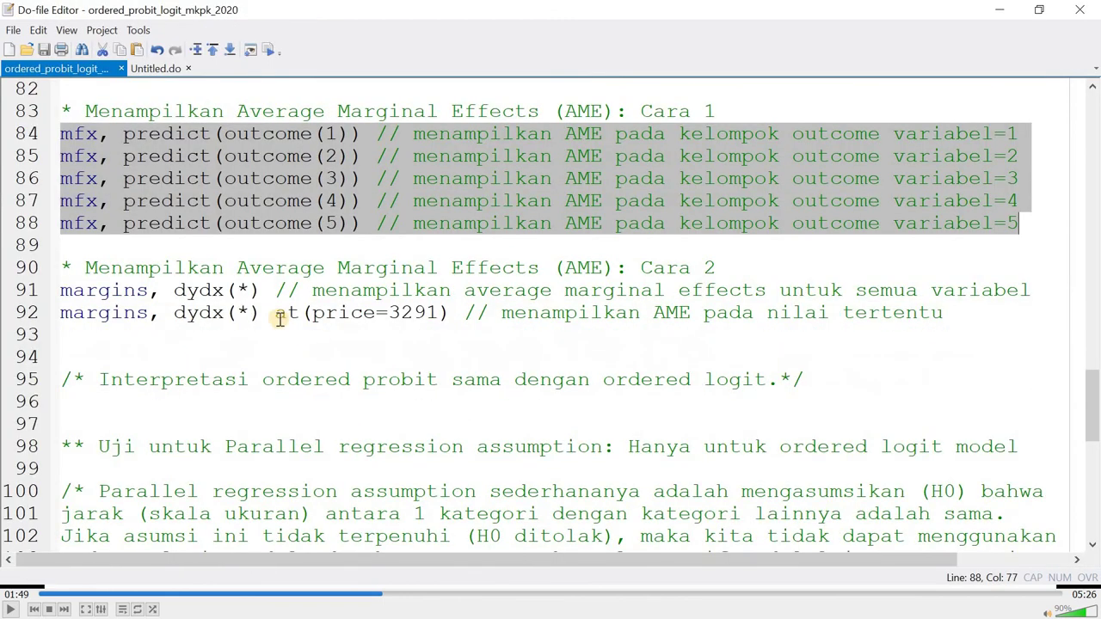
scroll(271, 294, "down", 1)
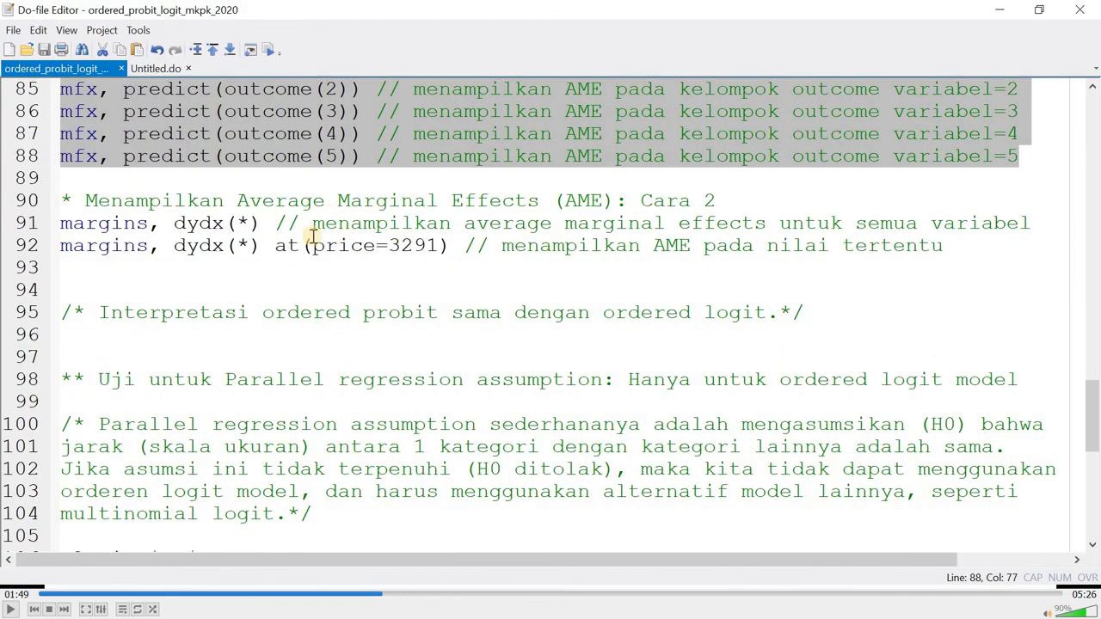
left_click(261, 285)
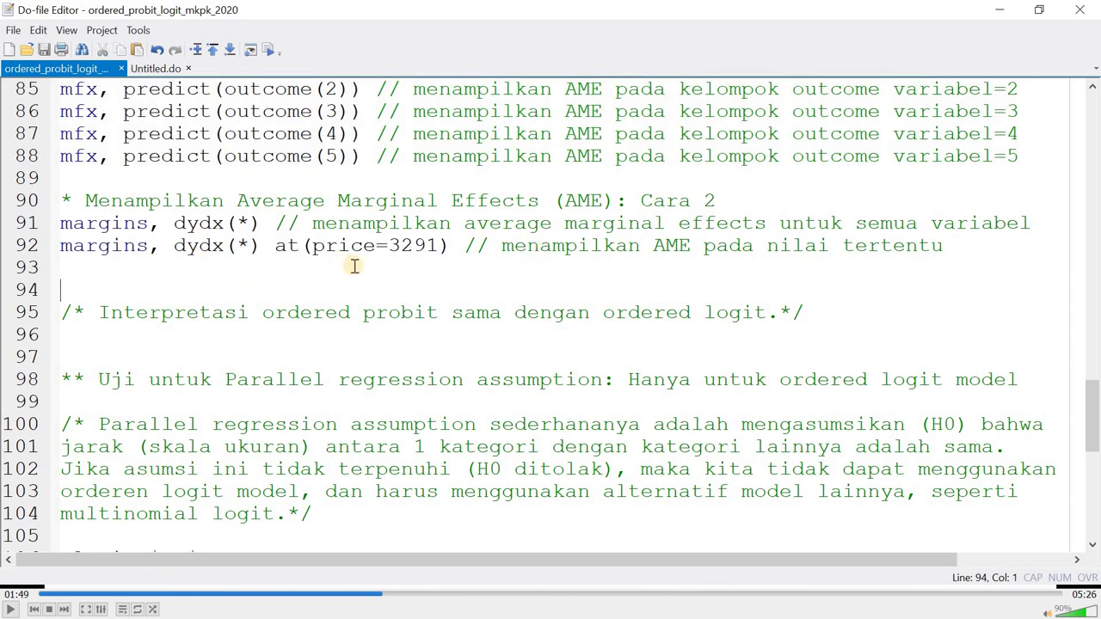
scroll(240, 285, "down", 1)
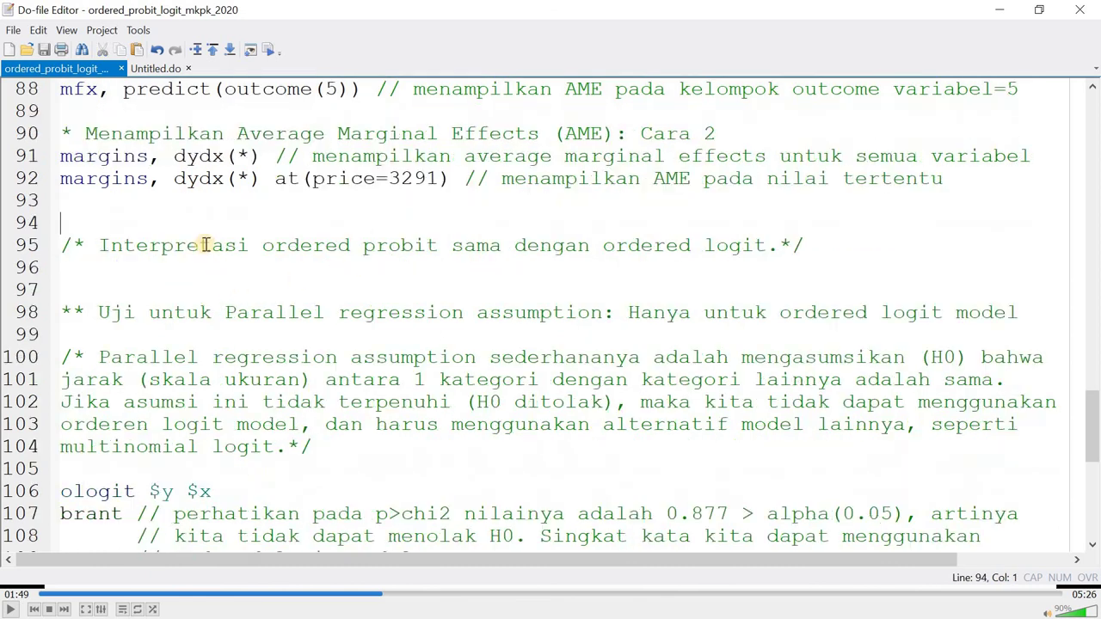
left_click(311, 245)
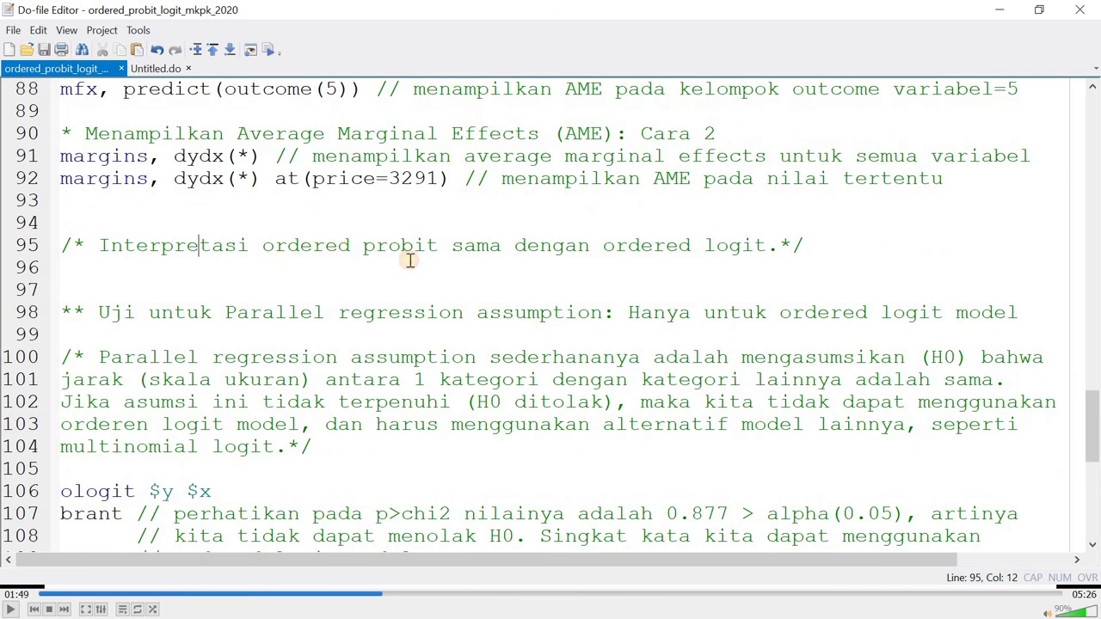
left_click(691, 245)
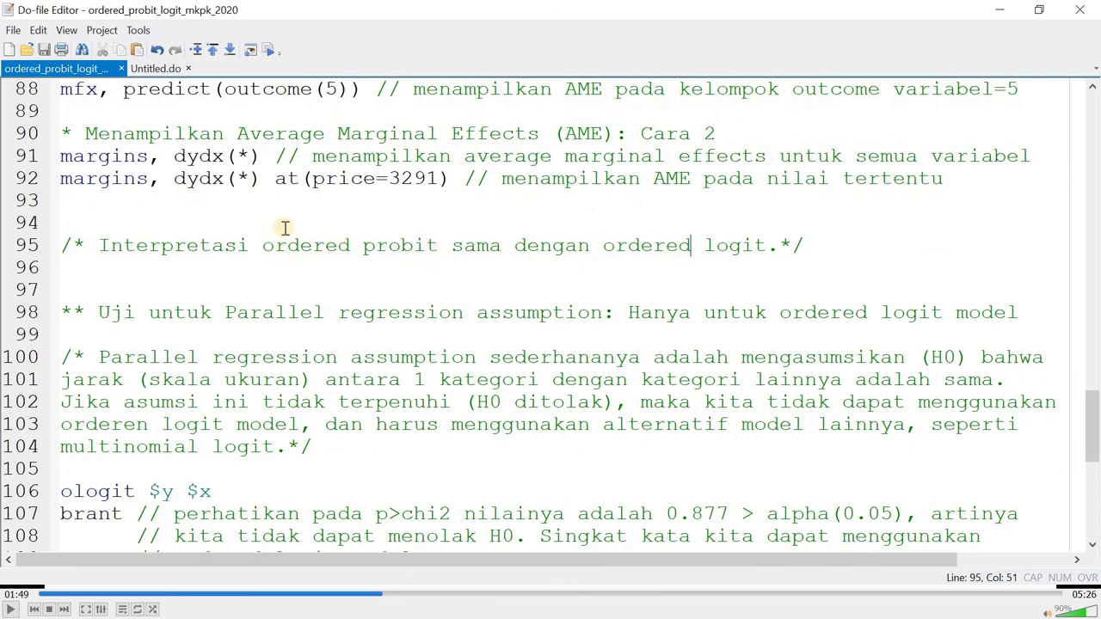
left_click(221, 298)
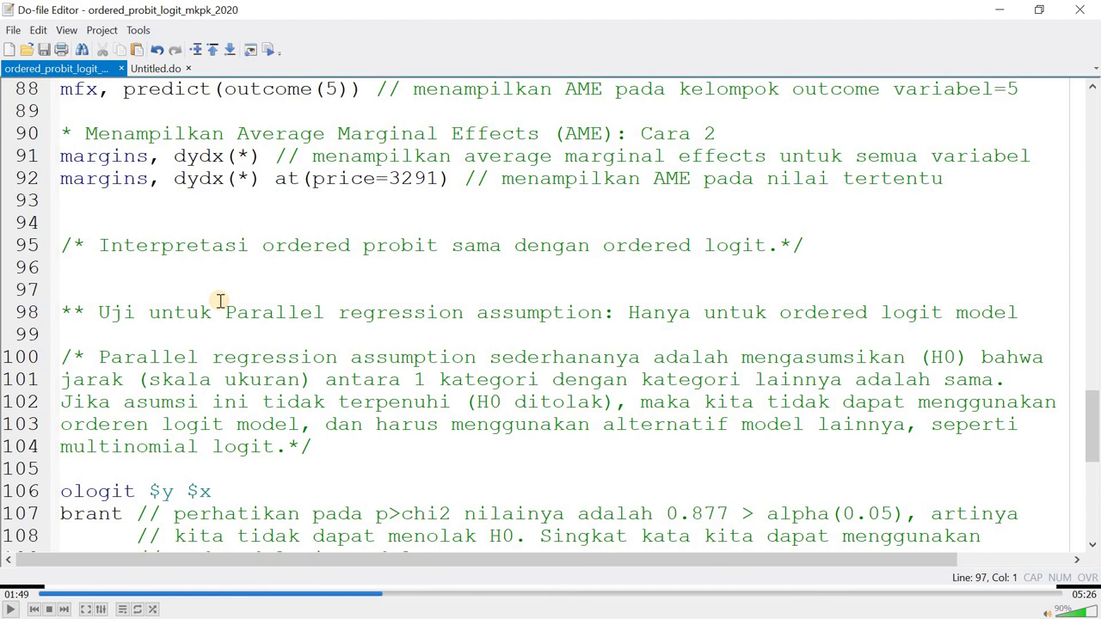
scroll(221, 301, "down", 2)
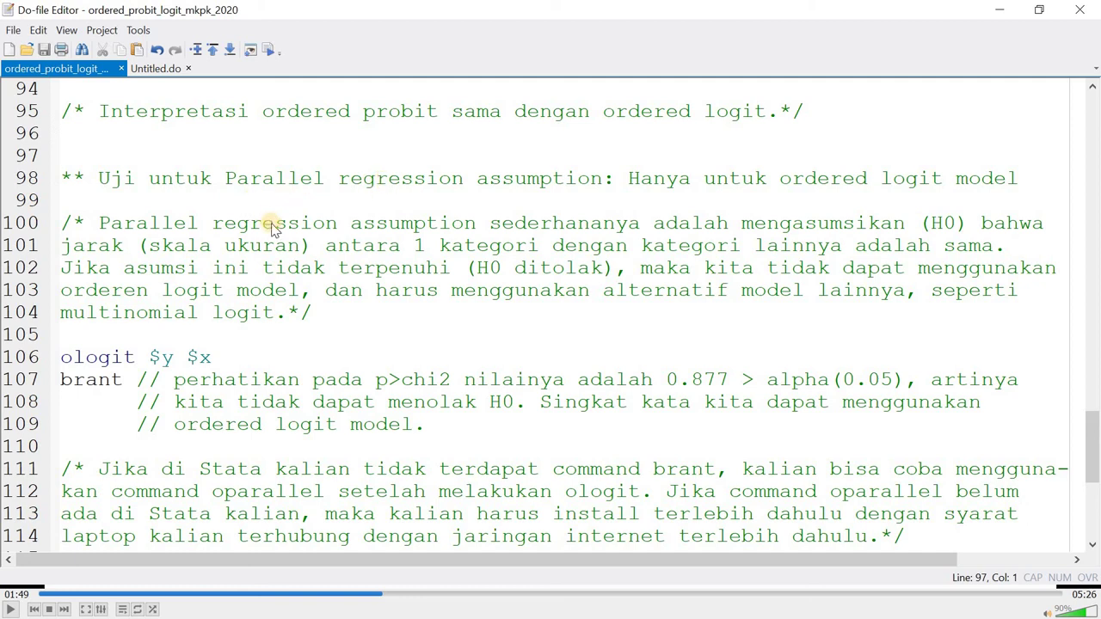
Step: Switch to the main Stata window and enter the scale labels 1 = sts, 2 = ts, 3 = n, 4 = s and 5 = sts, highlighting the first
key("alt+Tab")
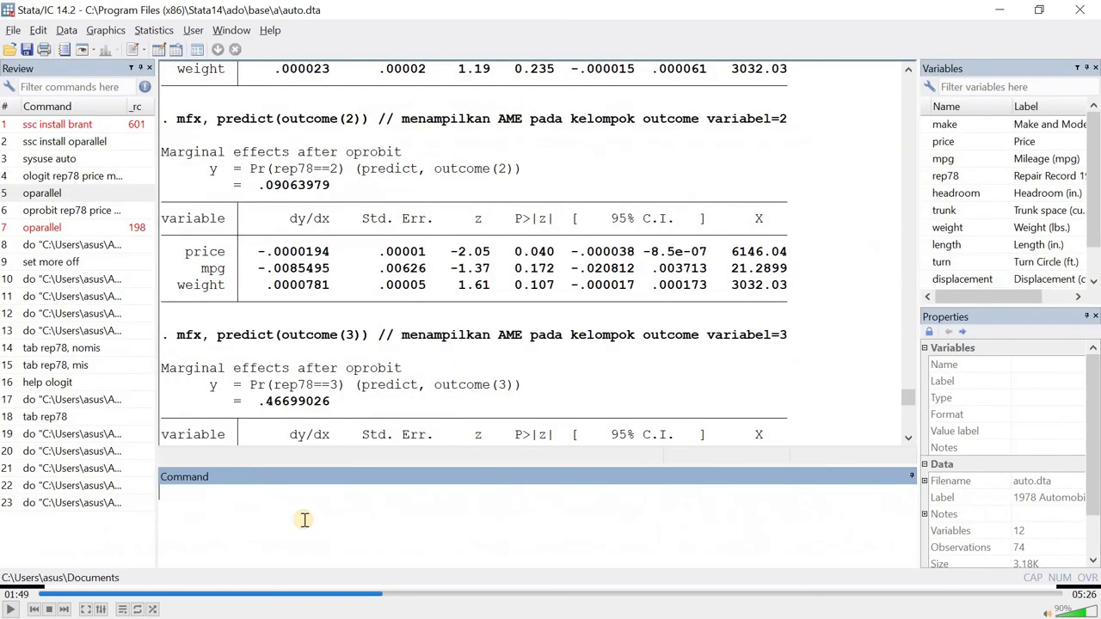
key("alt+Tab")
key("alt+Tab")
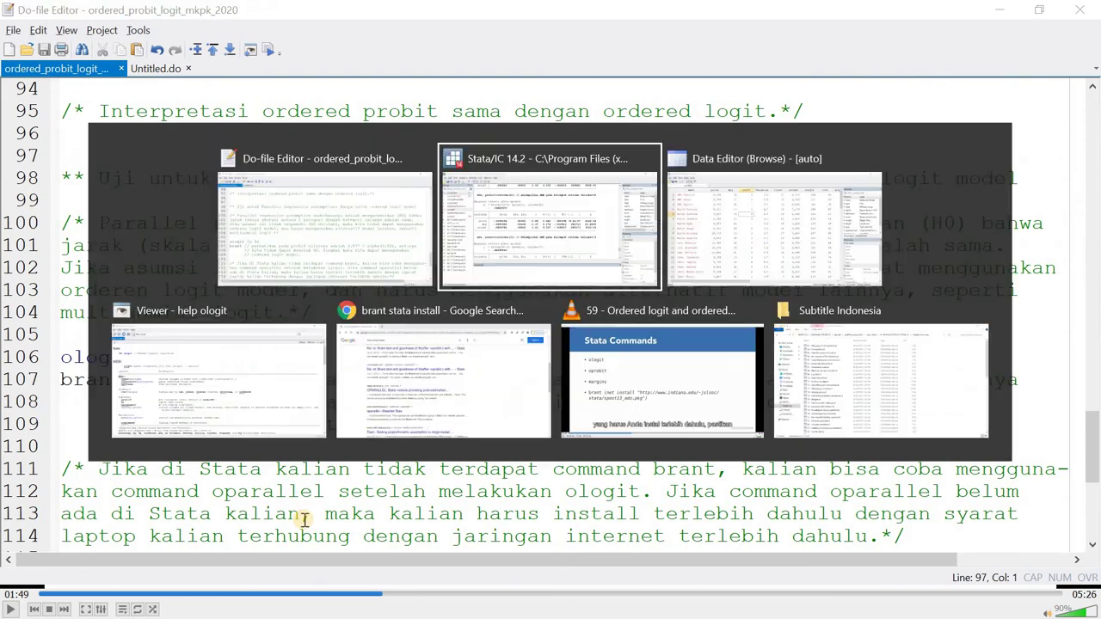
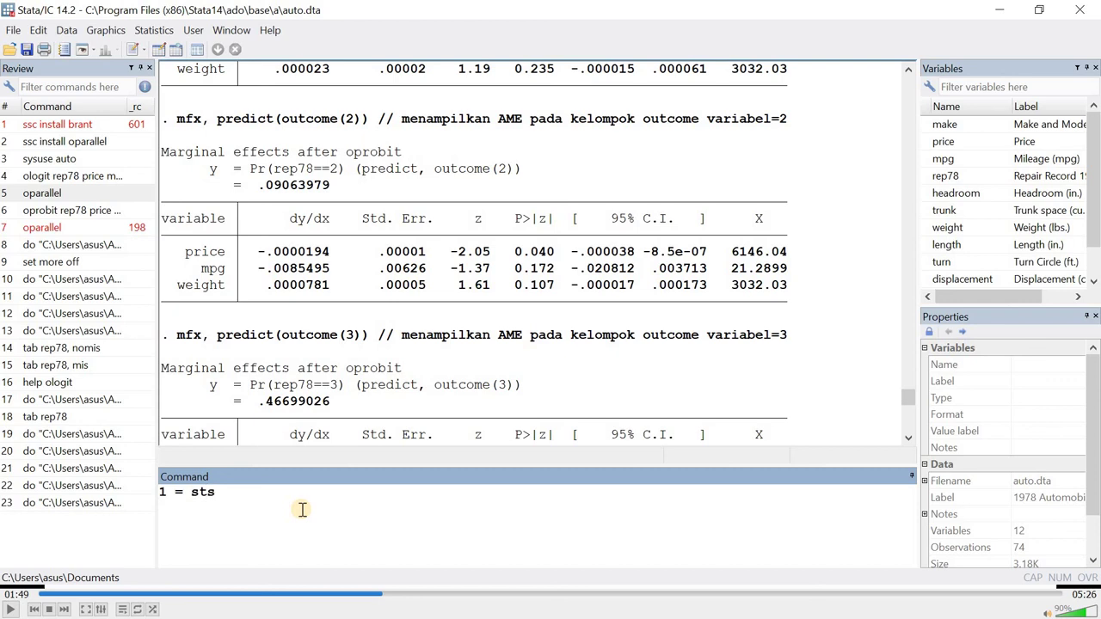
key("Return")
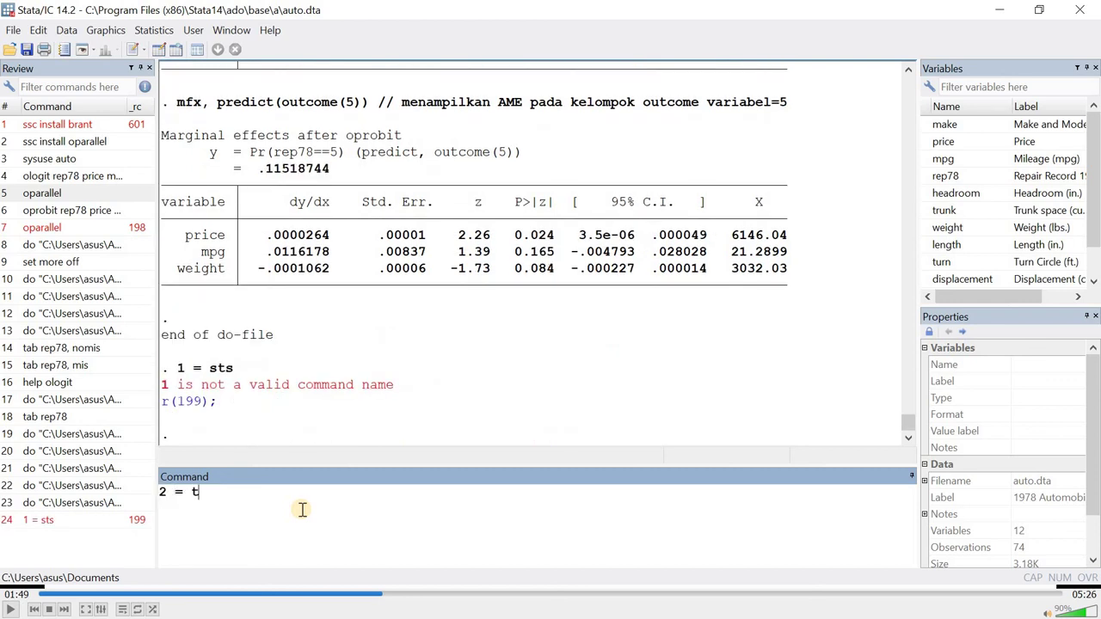
key("Return")
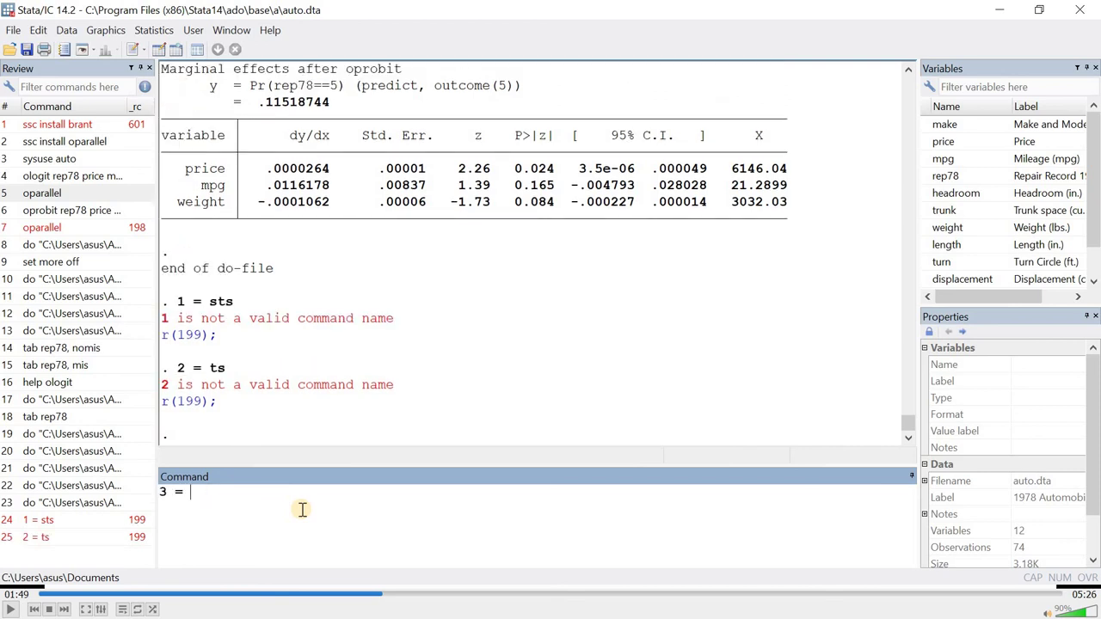
type("3 = n")
key("Return")
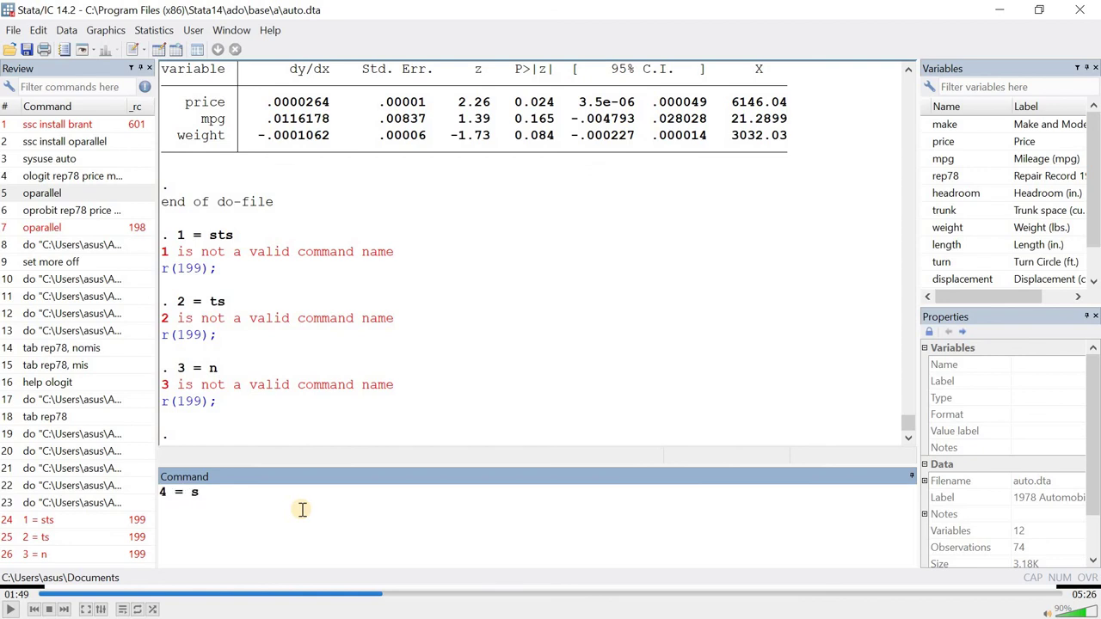
key("Return")
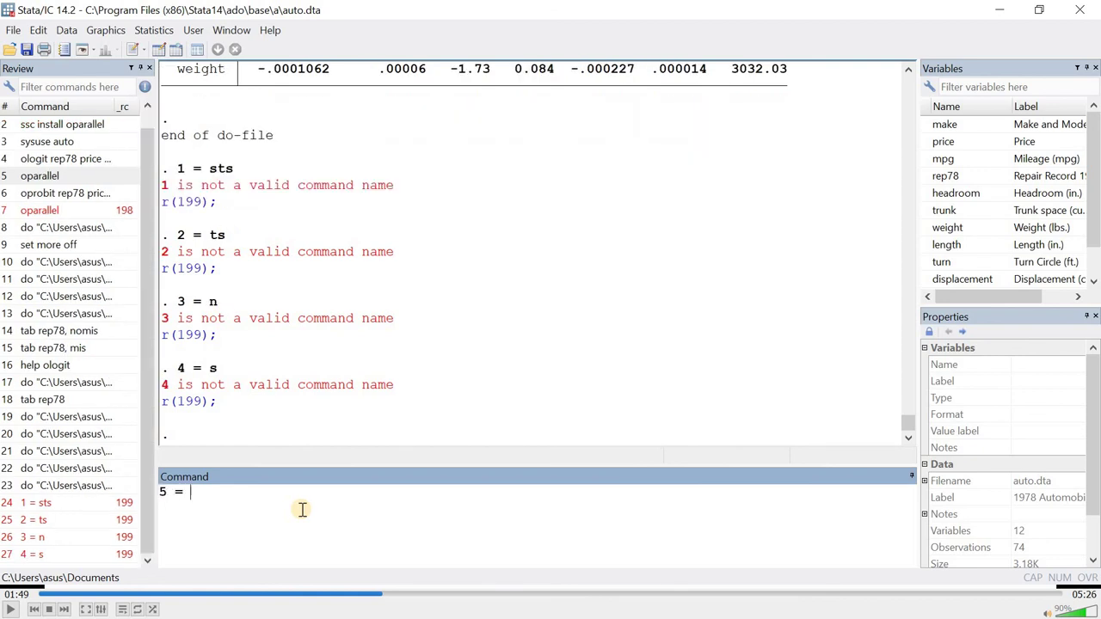
key("Return")
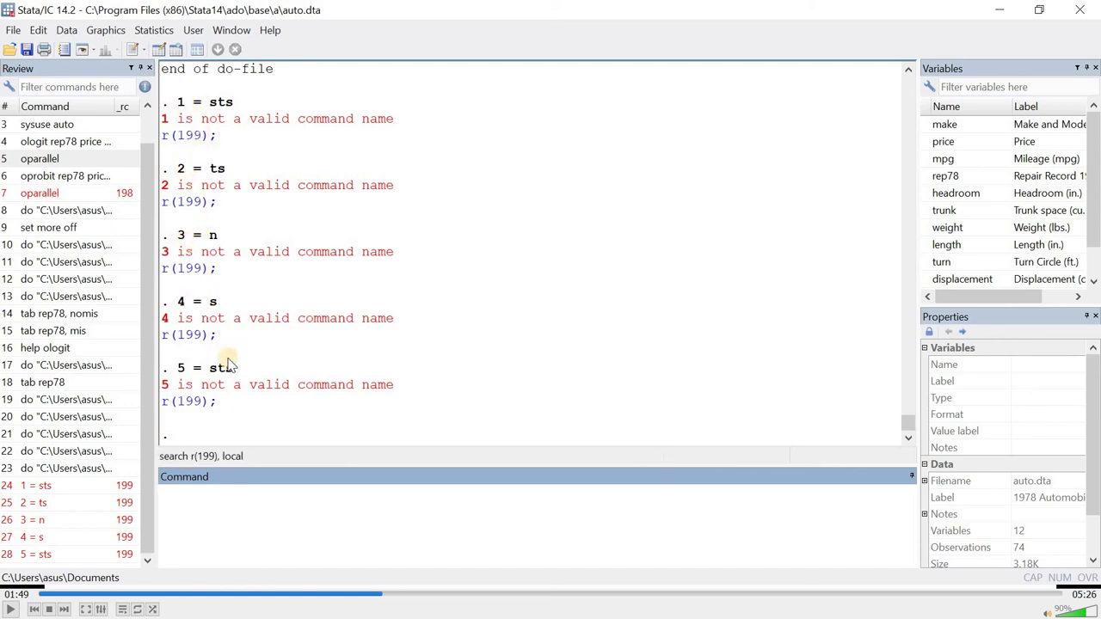
left_click_drag(178, 102, 232, 103)
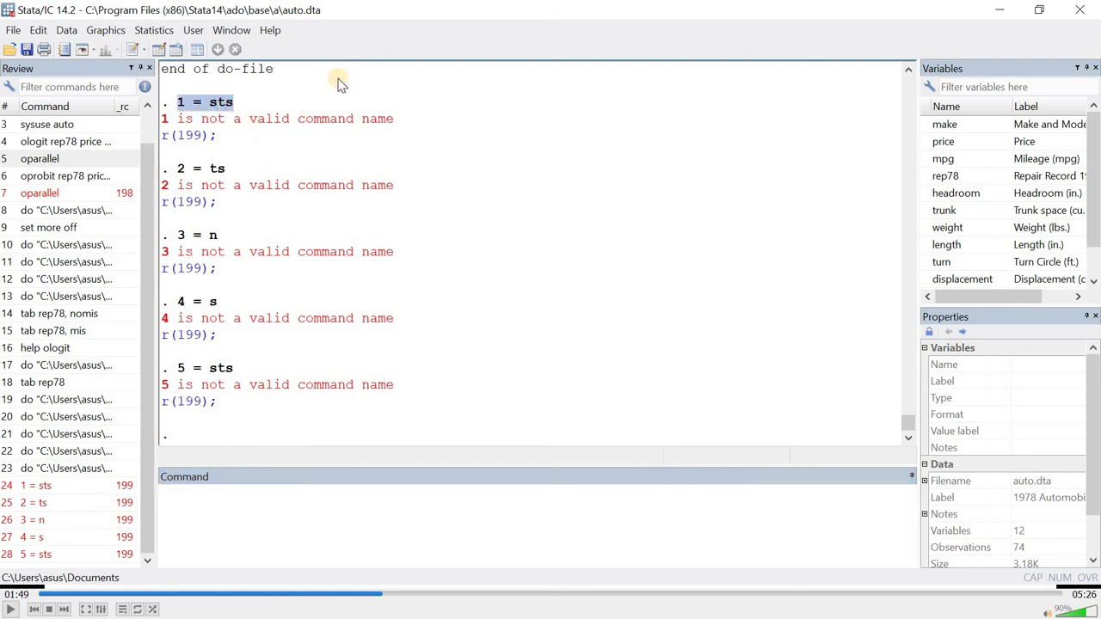
Step: Compare the five scale label lines in the Results output, highlighting 1 = sts against 2 = ts and the other categories
double_click(216, 103)
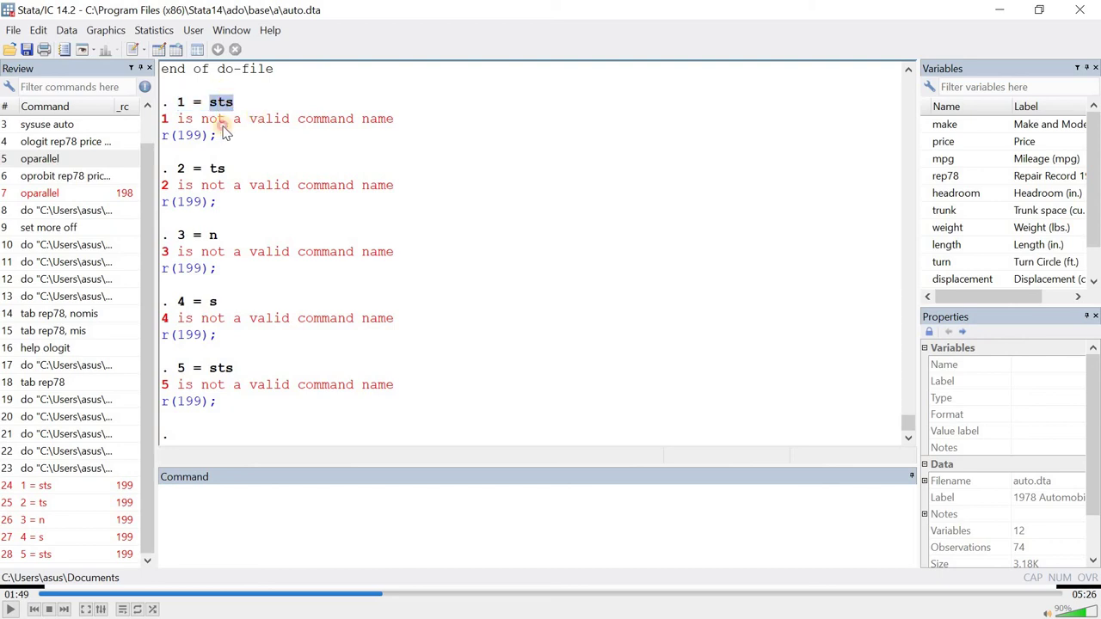
double_click(217, 169)
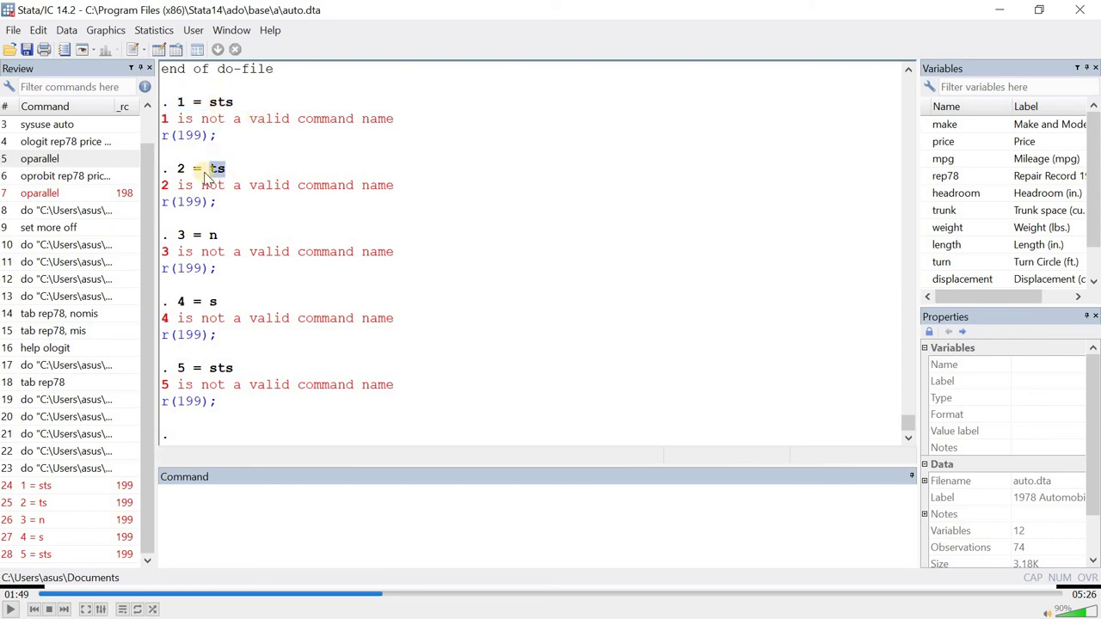
double_click(220, 370)
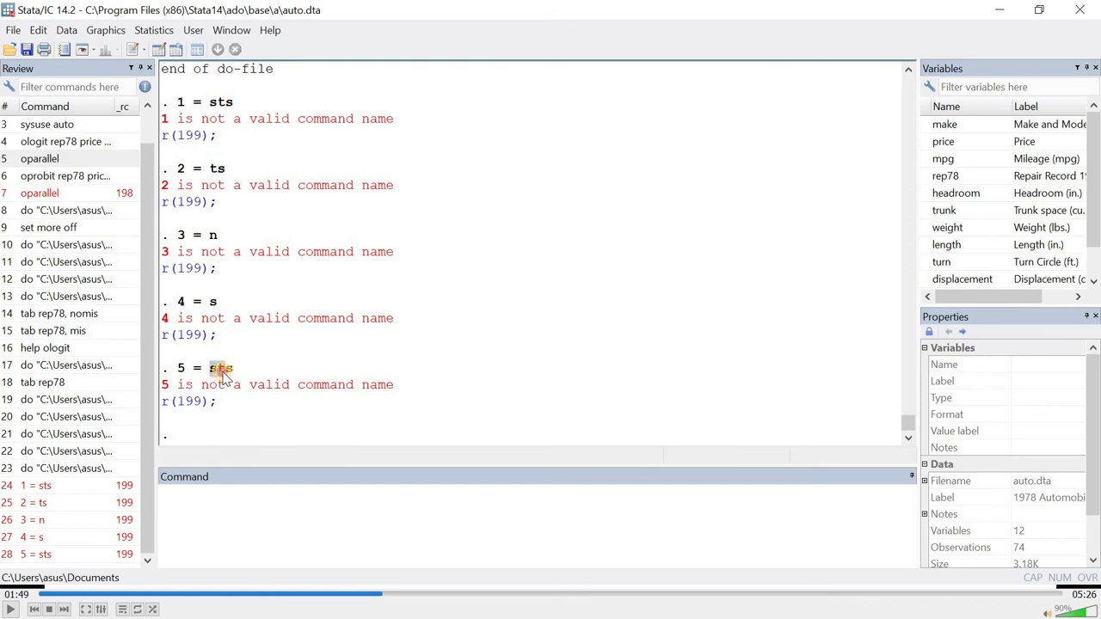
double_click(216, 103)
left_click_drag(178, 104, 233, 104)
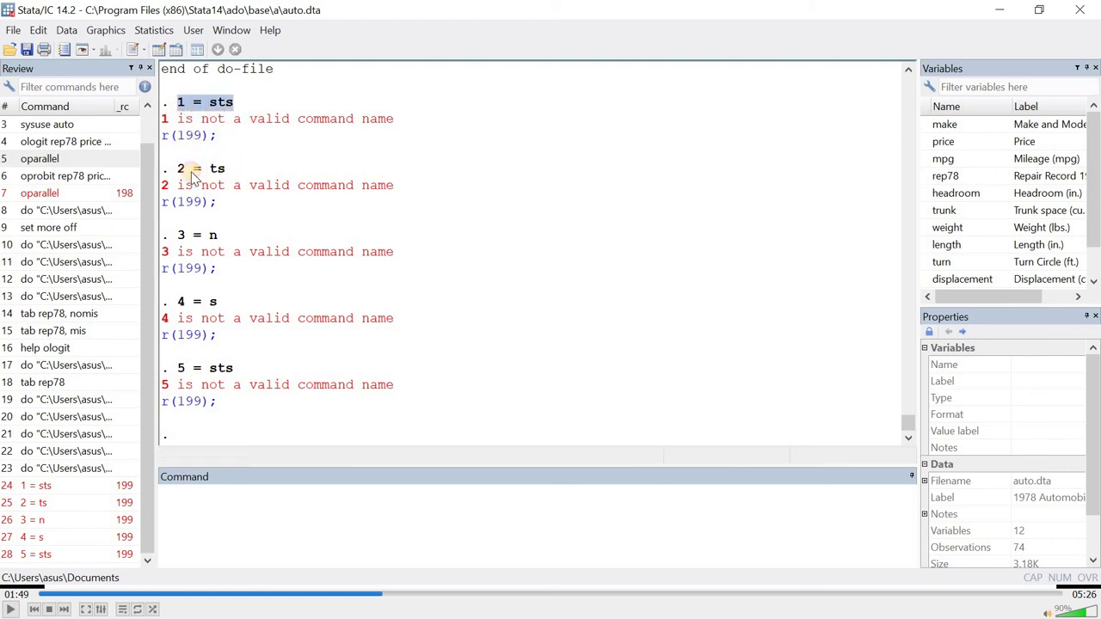
left_click_drag(178, 170, 225, 169)
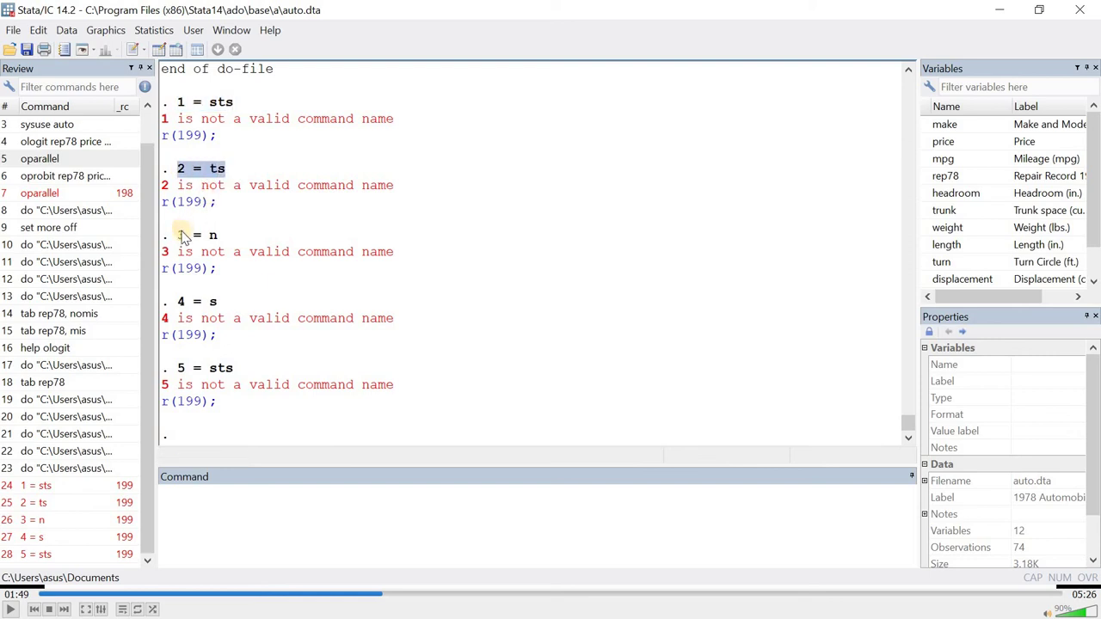
left_click_drag(182, 237, 215, 238)
left_click_drag(180, 302, 218, 305)
left_click_drag(180, 103, 234, 103)
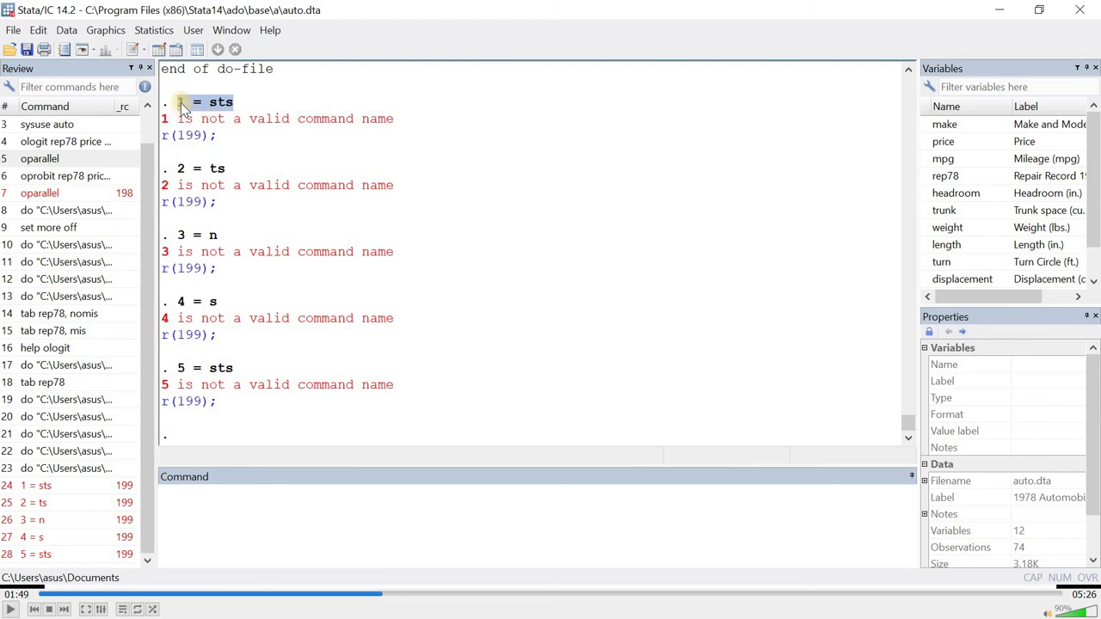
double_click(220, 102)
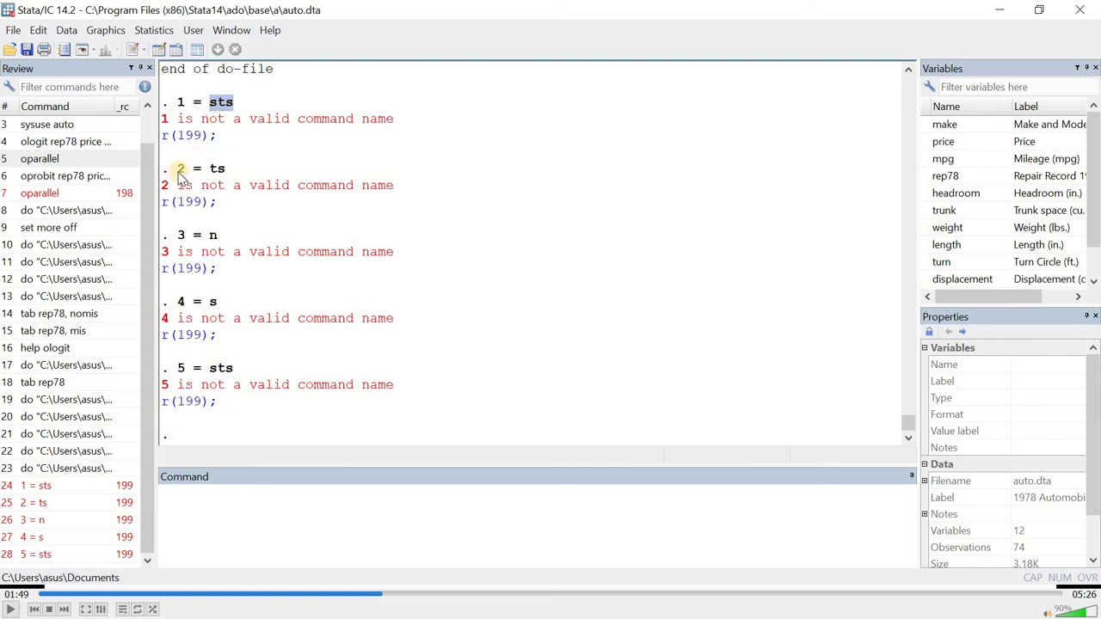
left_click_drag(178, 169, 225, 168)
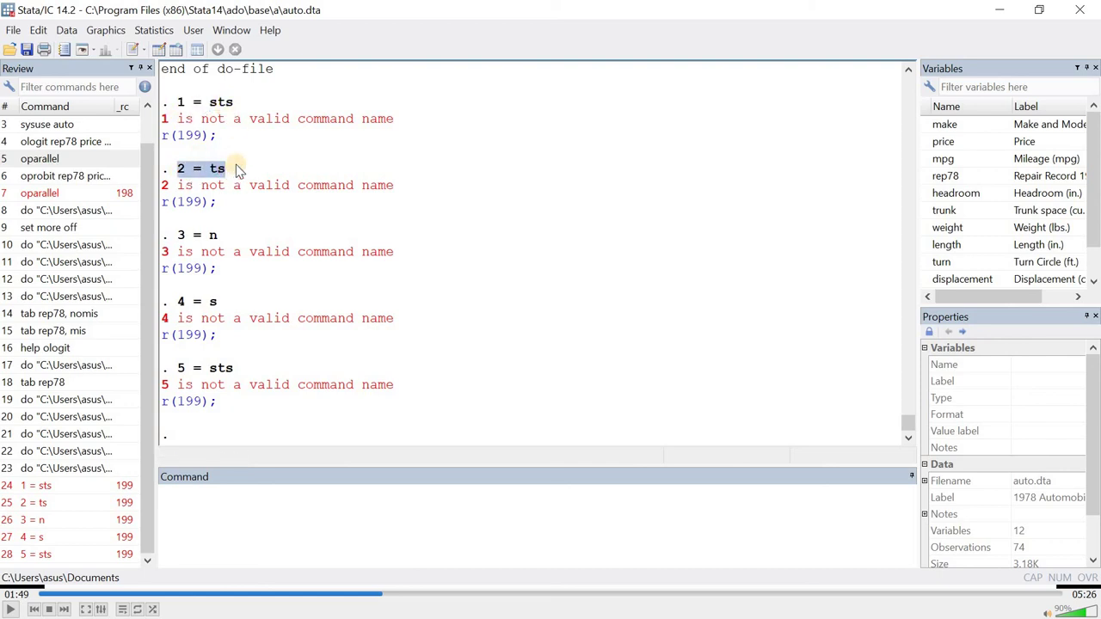
double_click(219, 105)
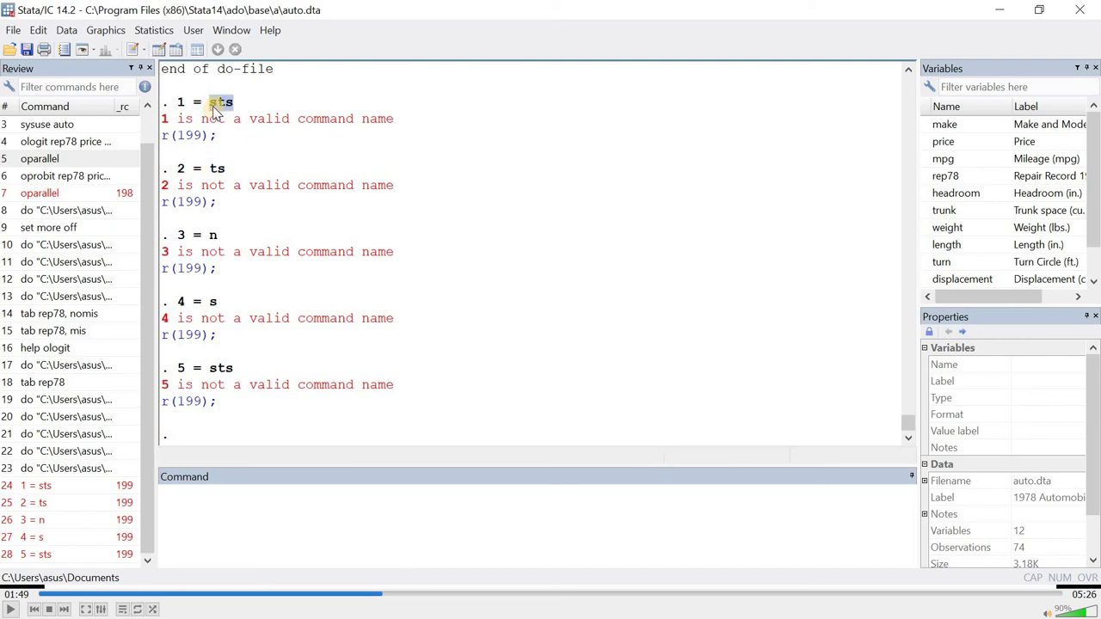
double_click(210, 171)
left_click_drag(201, 169, 225, 169)
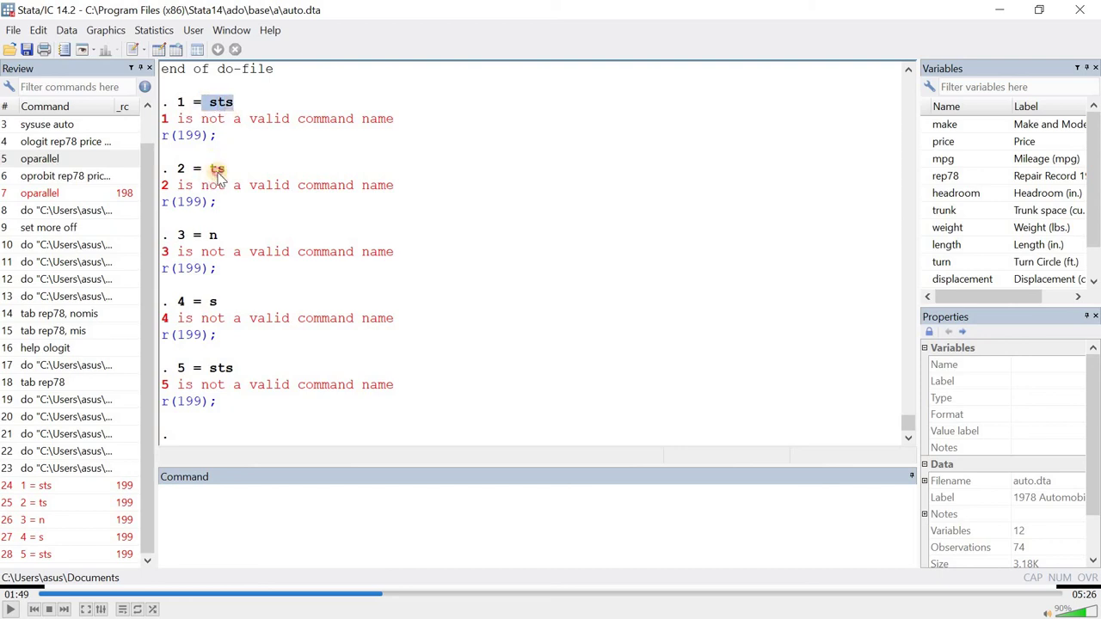
double_click(217, 170)
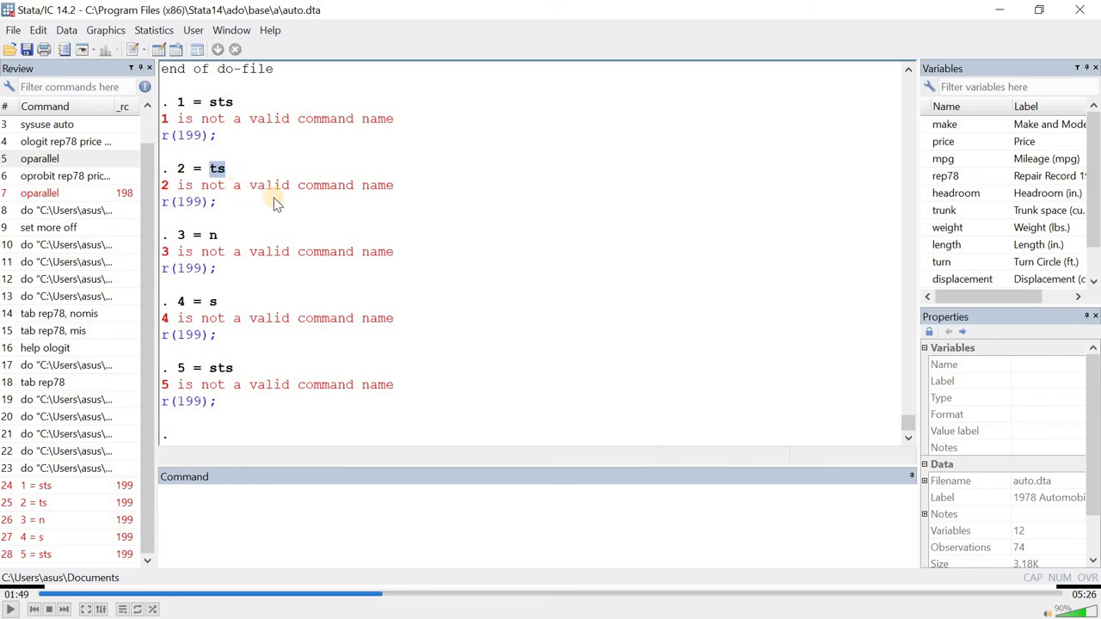
Step: Return to the Do-file Editor and read the comment explaining H0 of the parallel regression assumption and what its rejection means
key("alt+Tab")
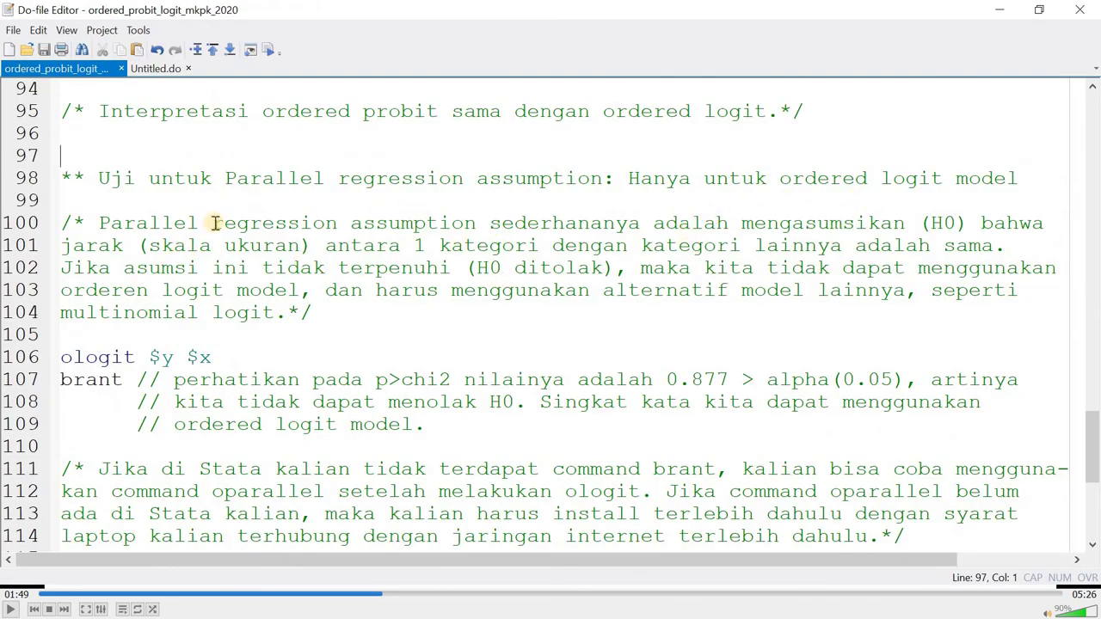
left_click(465, 214)
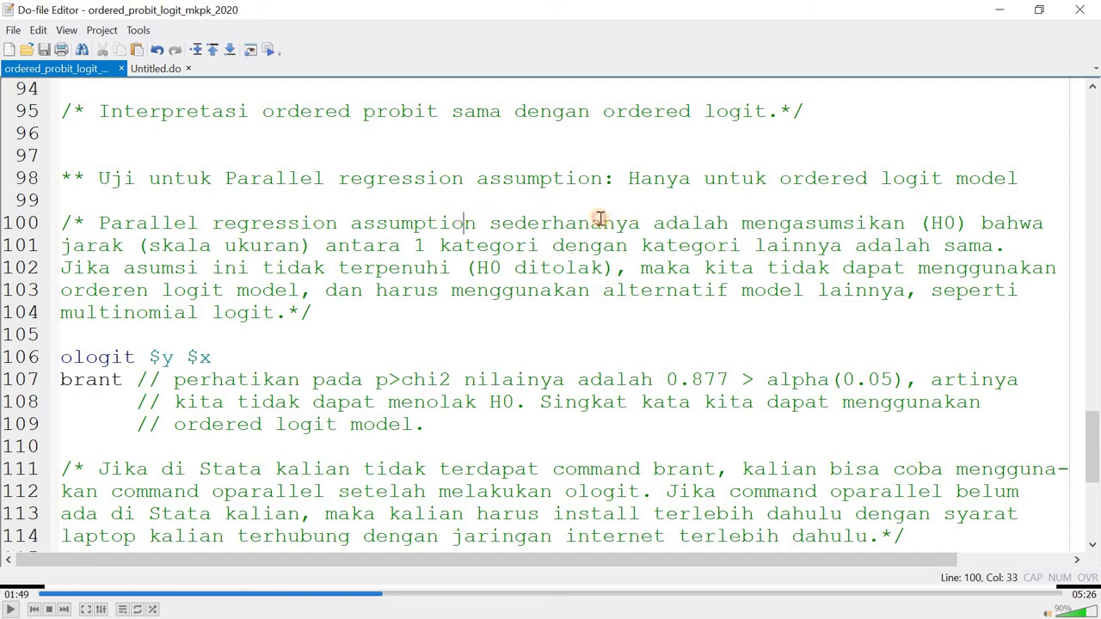
left_click_drag(943, 226, 956, 225)
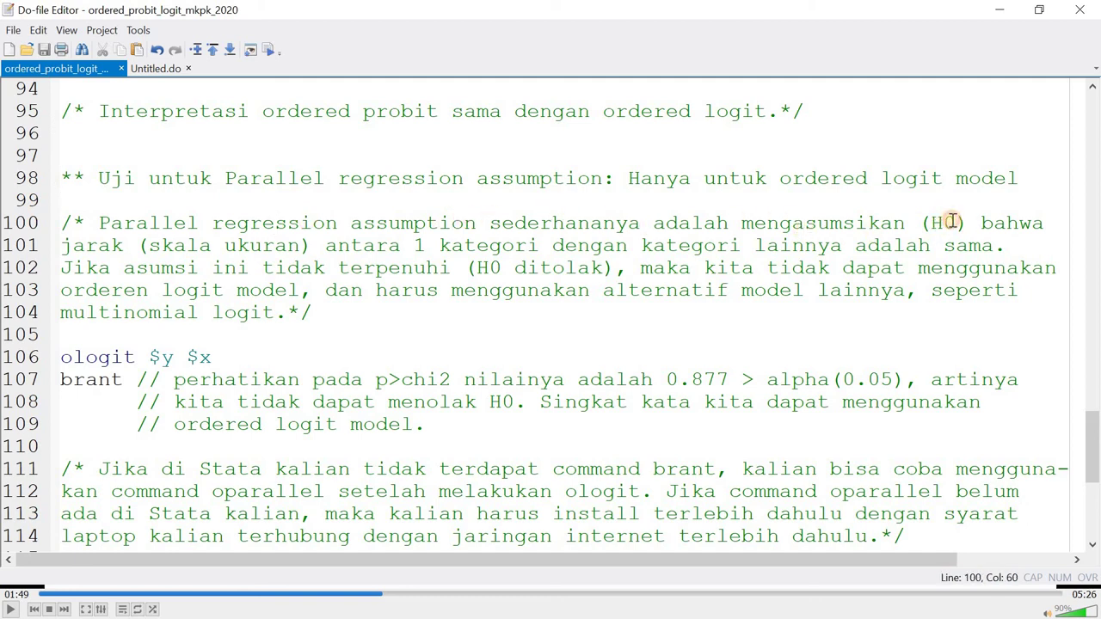
left_click(123, 255)
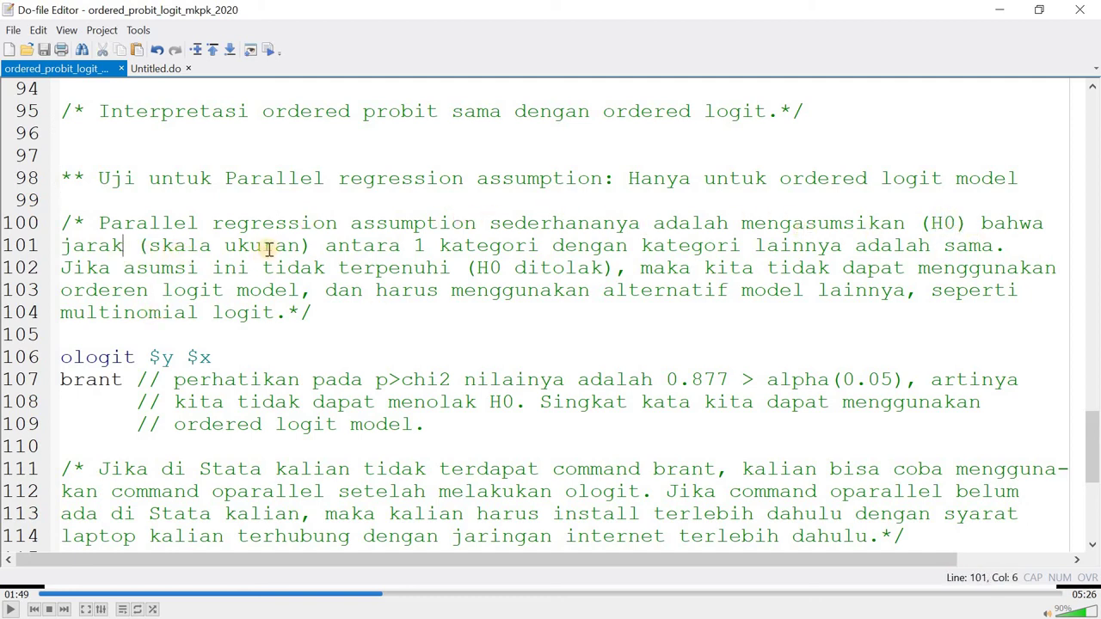
left_click(501, 248)
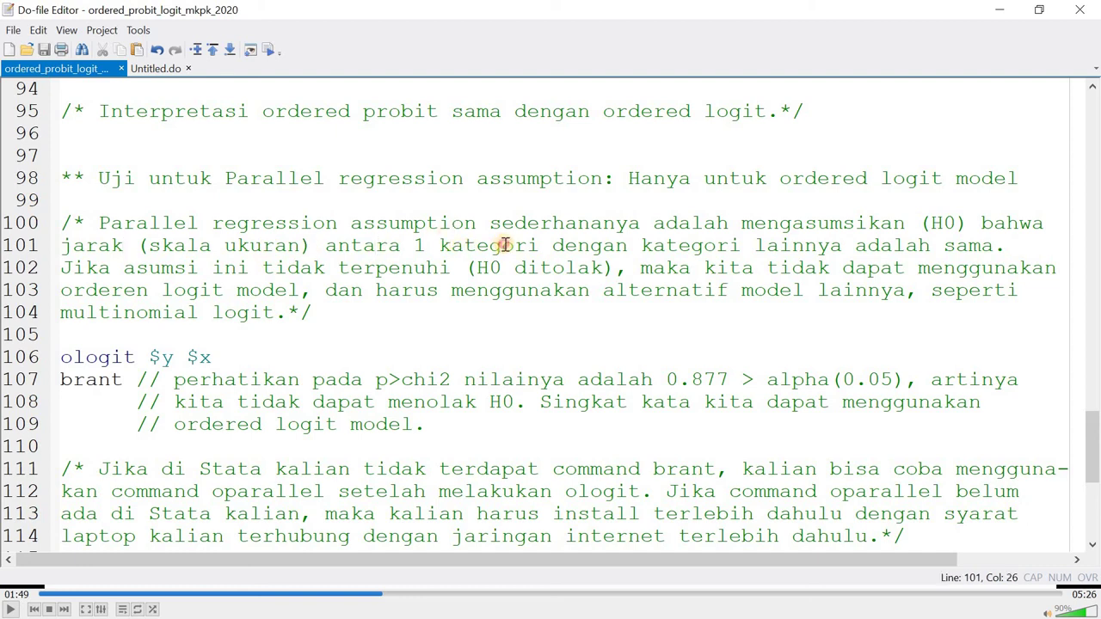
left_click(930, 246)
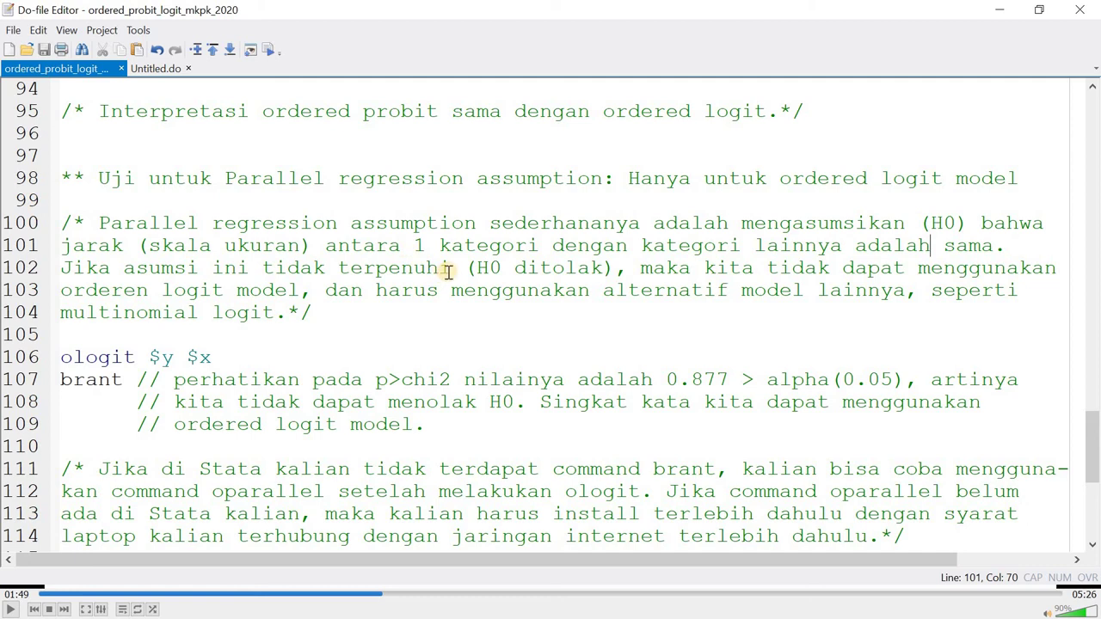
left_click(515, 268)
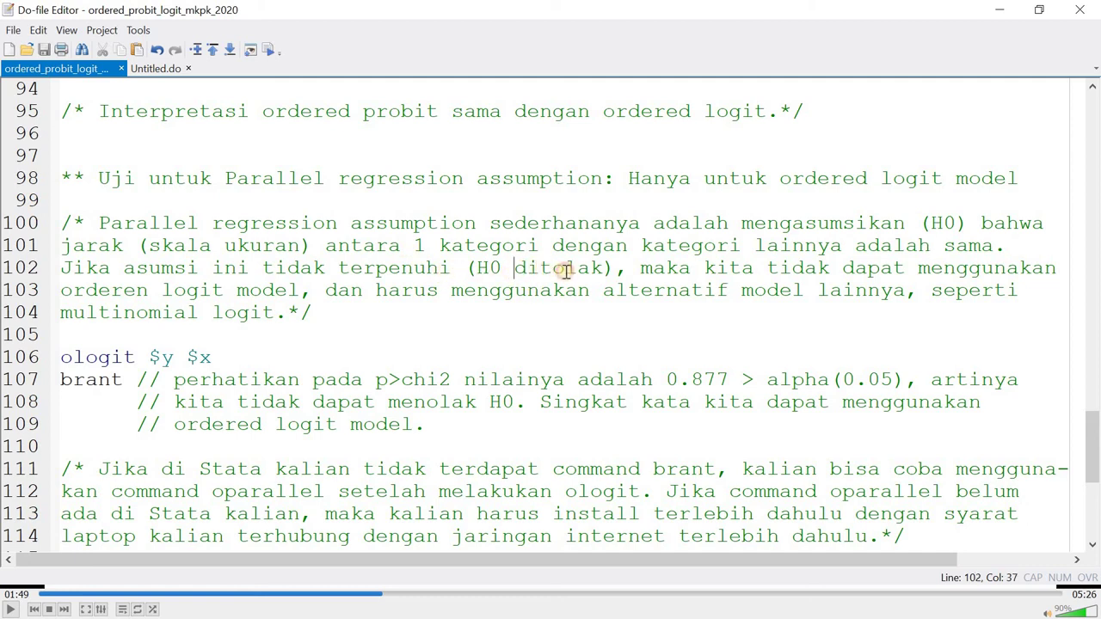
left_click(552, 269)
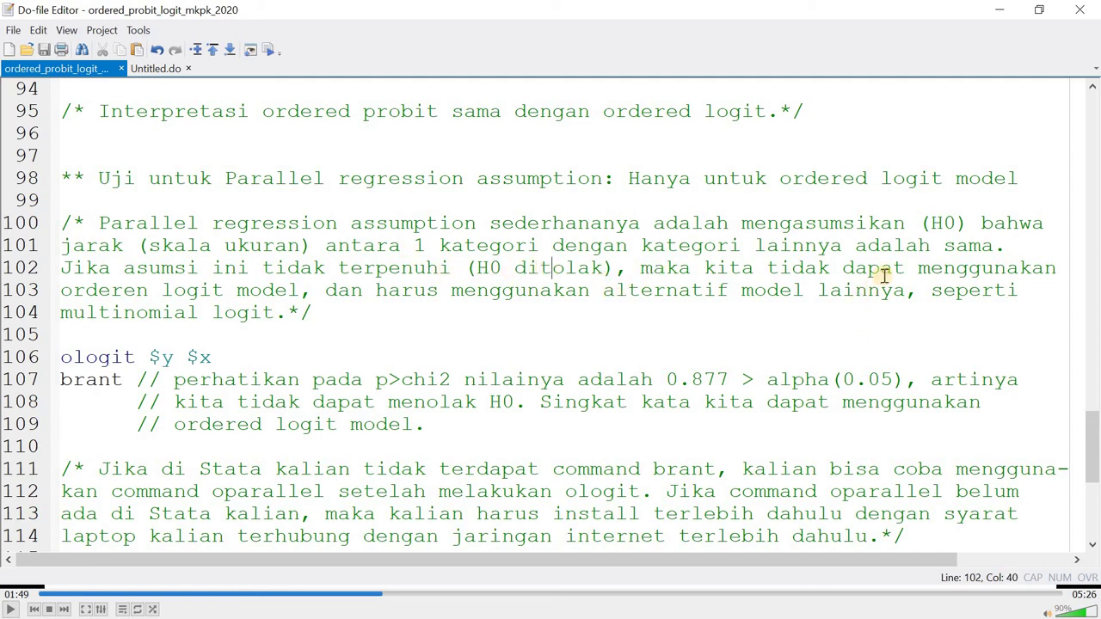
Step: Correct the misspelled word "orderen" to "ordered" in line 103 of the parallel regression comment
left_click(148, 290)
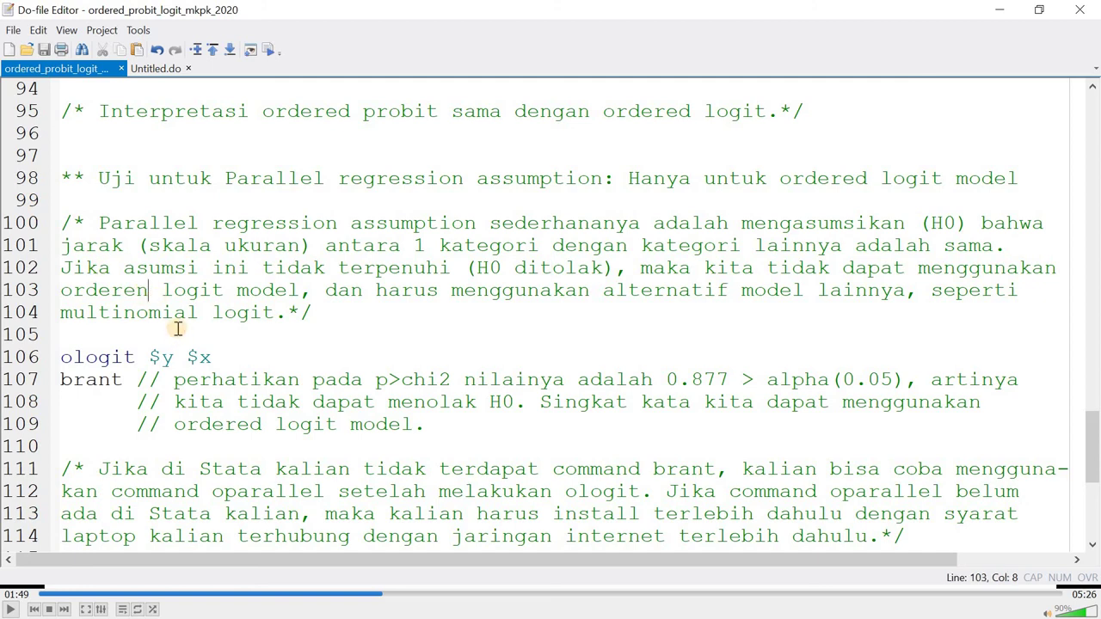
key("BackSpace")
type("d")
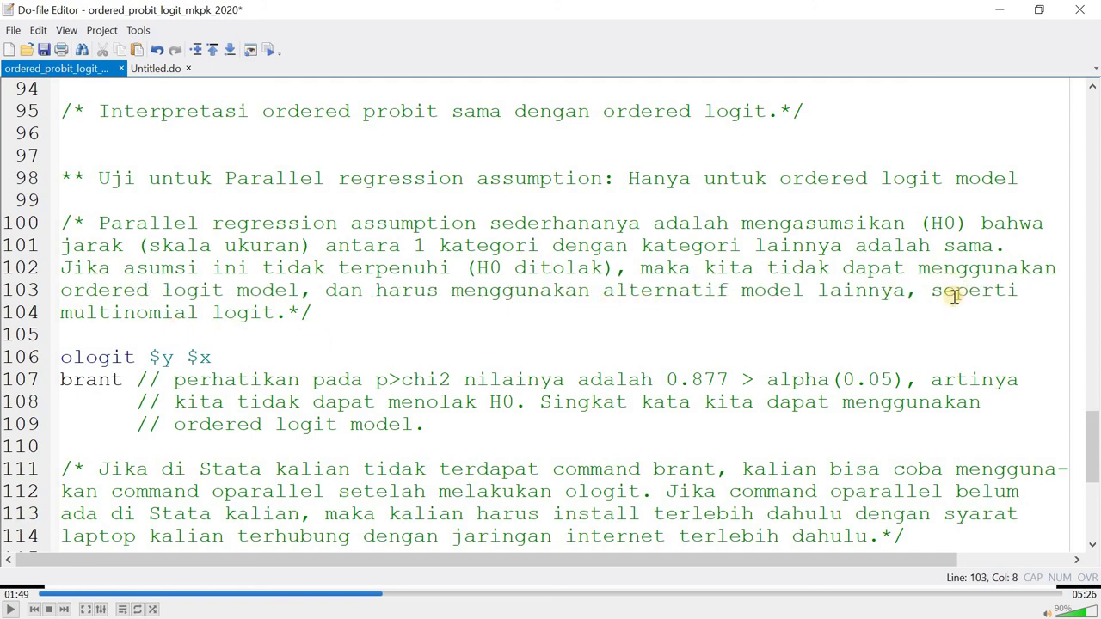
Step: Run the ologit $y $x line above brant, check its output in the main Stata window and return to the do-file
scroll(260, 332, "down", 1)
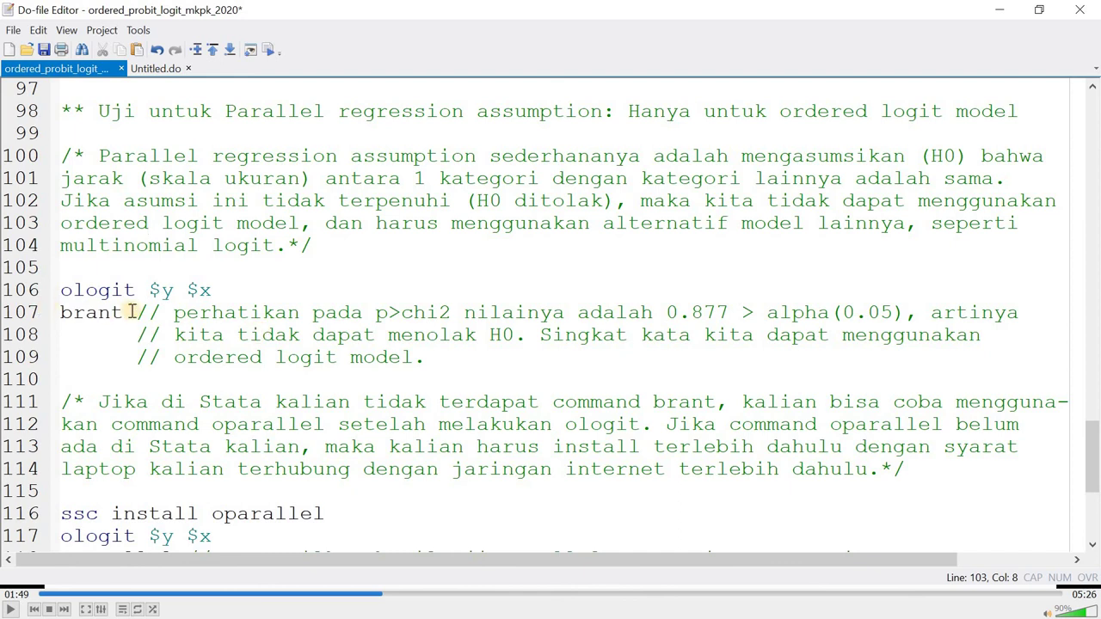
scroll(130, 314, "down", 2)
scroll(216, 203, "up", 2)
left_click(177, 313)
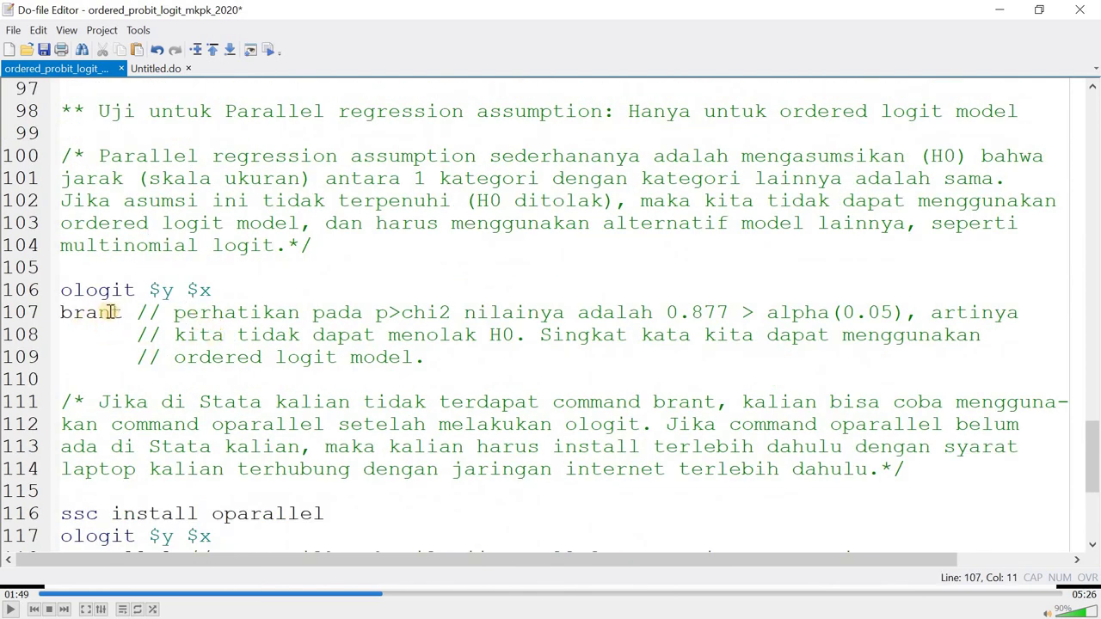
left_click(120, 313)
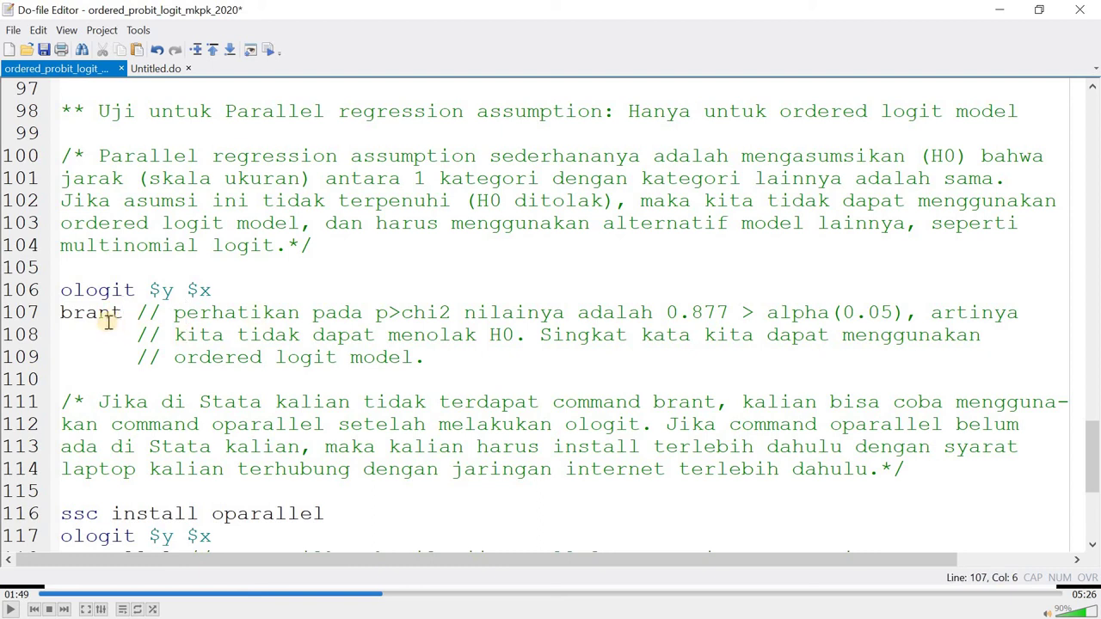
left_click(19, 289)
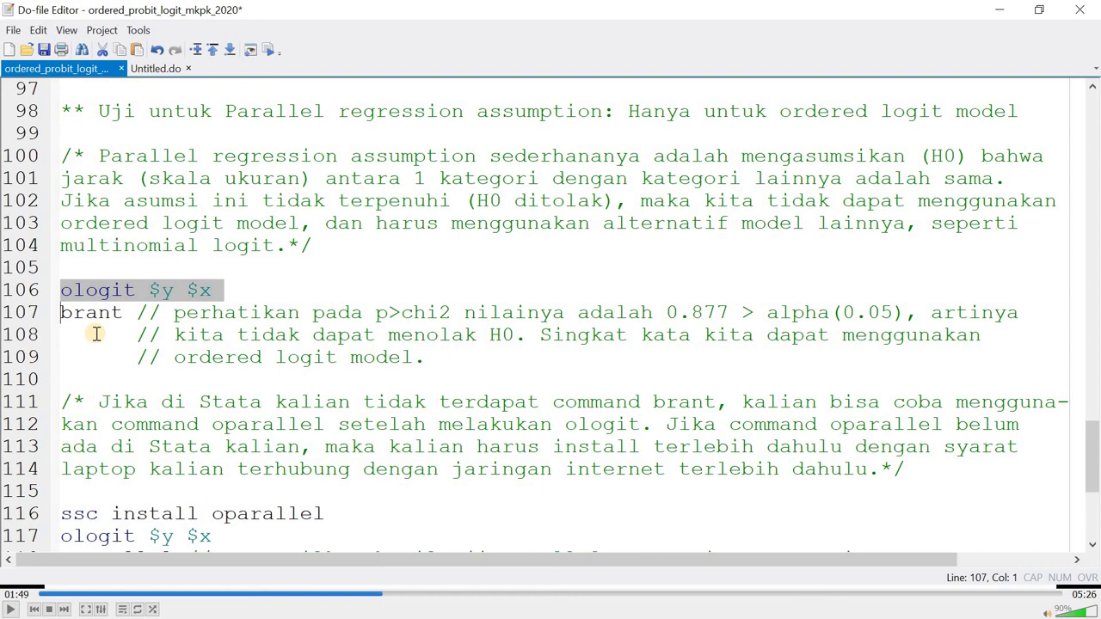
key("shift+Left")
key("alt+Tab")
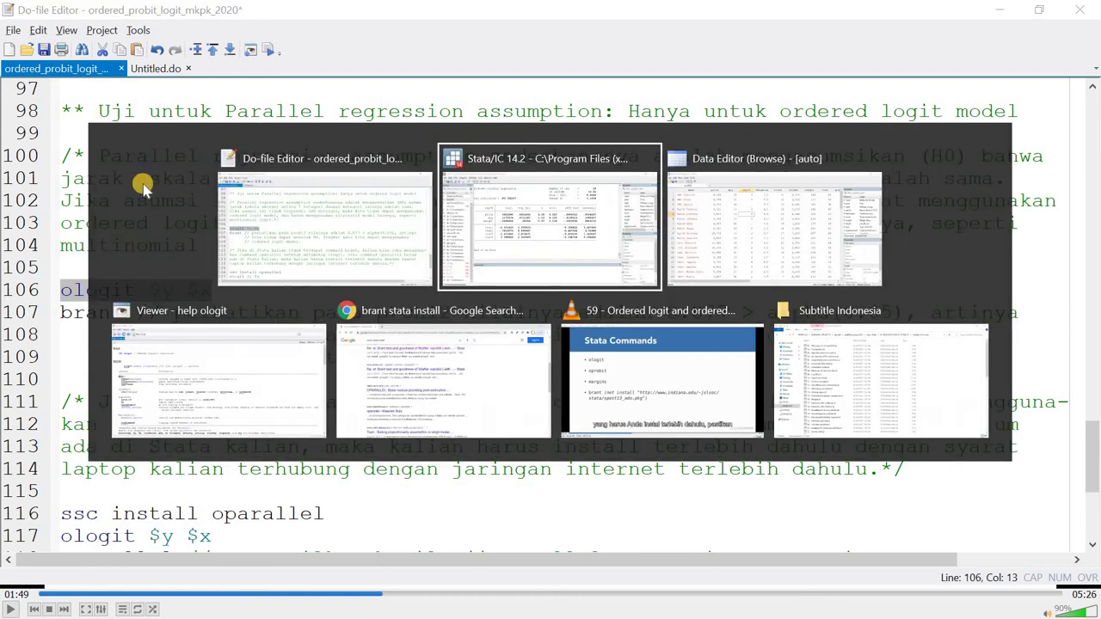
key("alt+Tab")
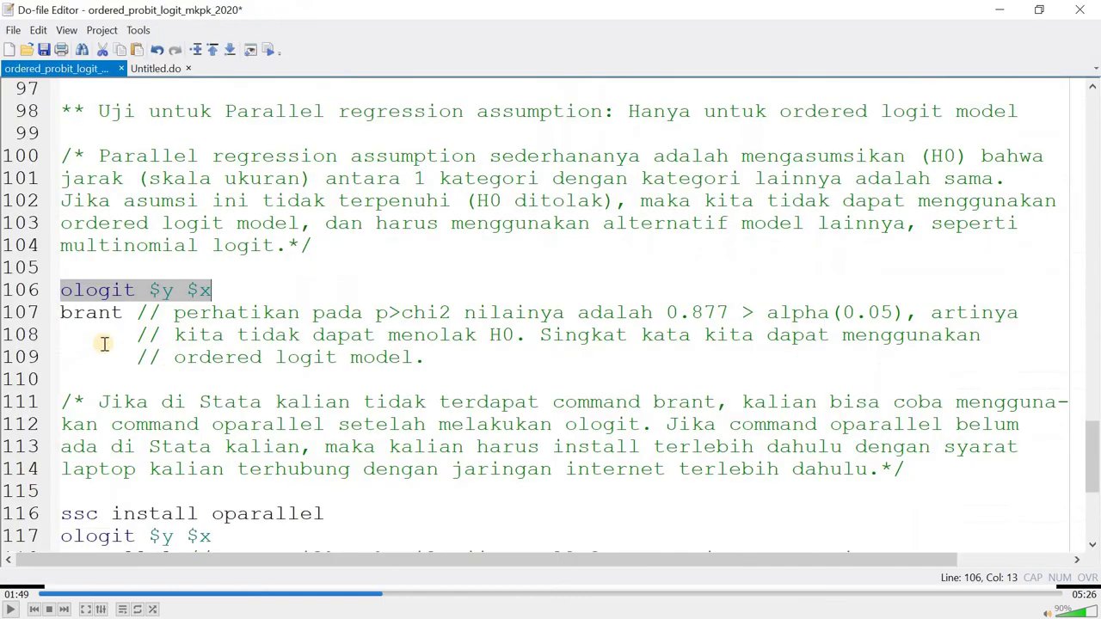
Step: Run the brant line in the do-file to test the parallel regression assumption, then come back to the editor
left_click(26, 314)
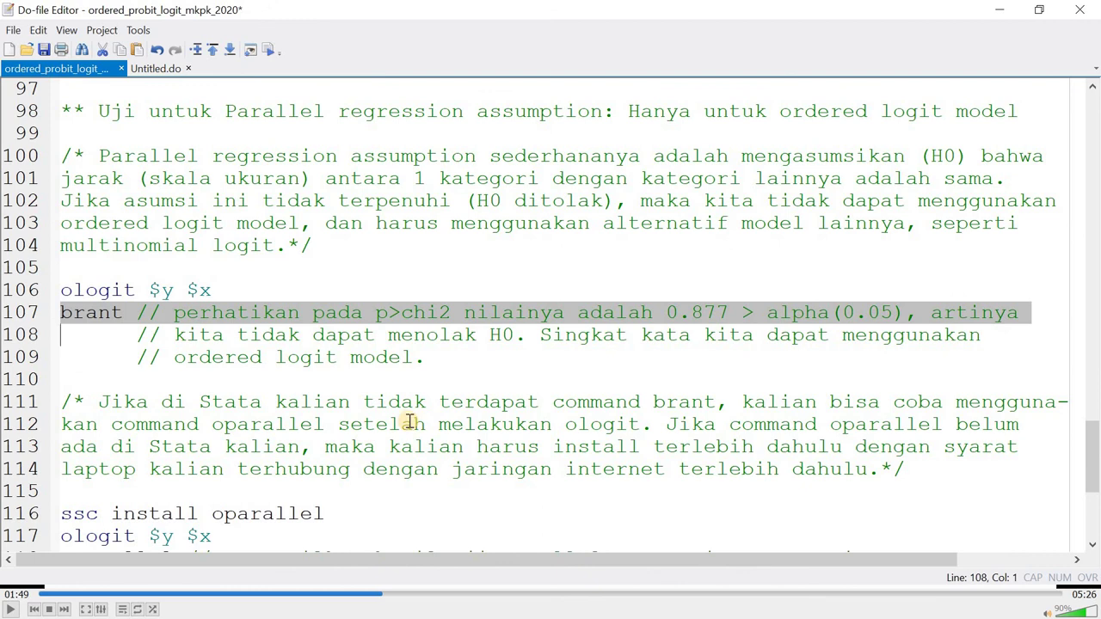
key("shift+Left")
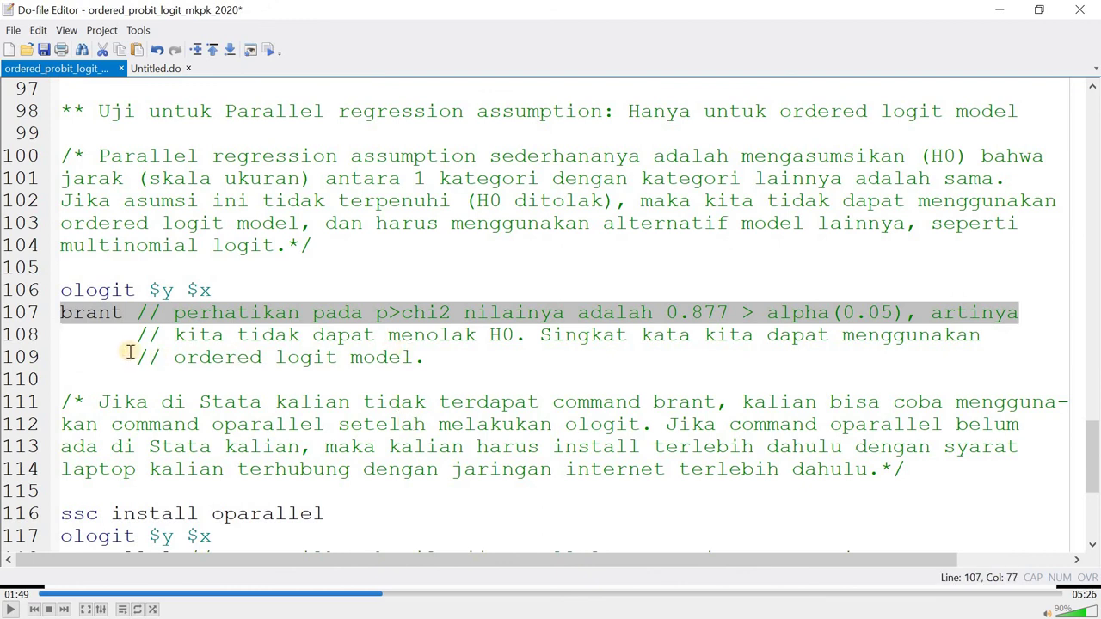
key("ctrl+d")
key("alt+Tab")
key("alt+Tab")
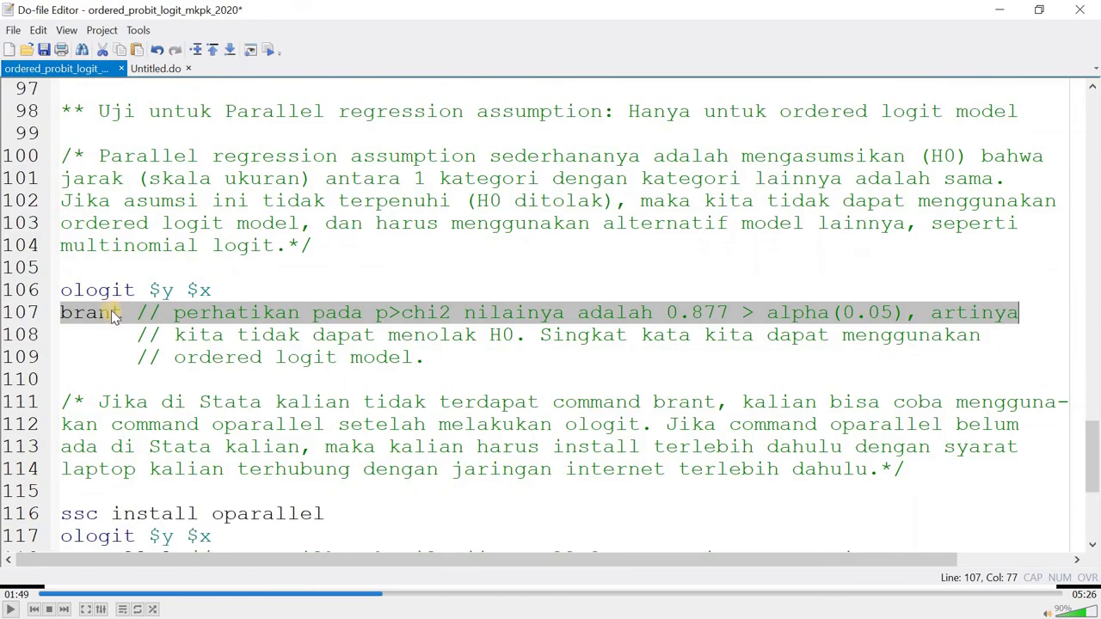
Step: Examine the overall p>chi2 value in the Brant test output and compare it with the do-file comment on alpha(0.05)
left_click(111, 312)
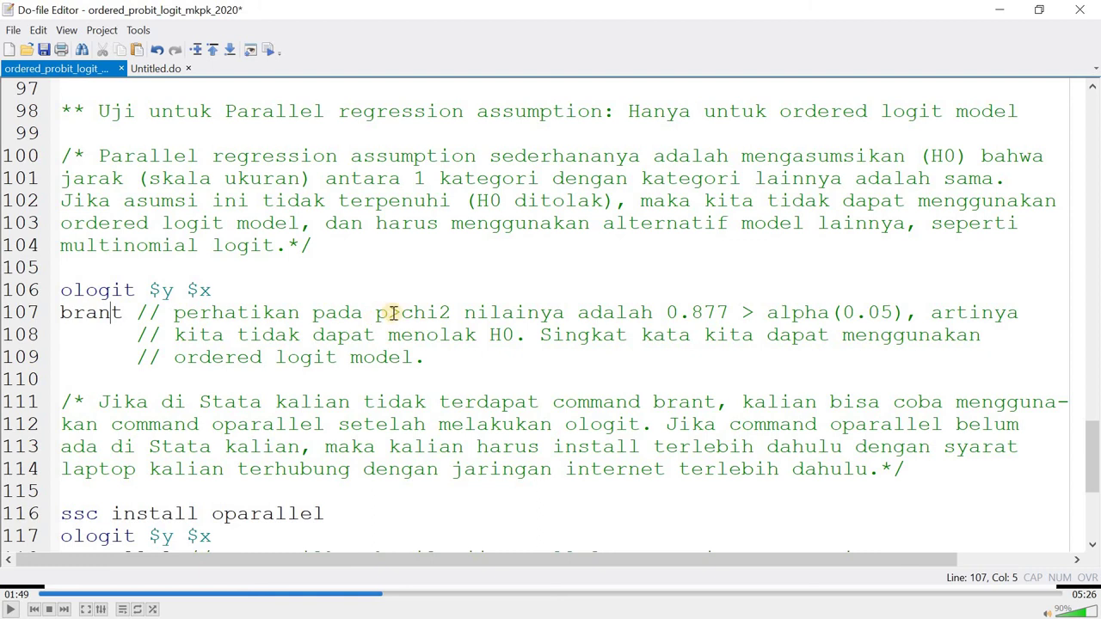
left_click_drag(376, 312, 450, 315)
key("alt+Tab")
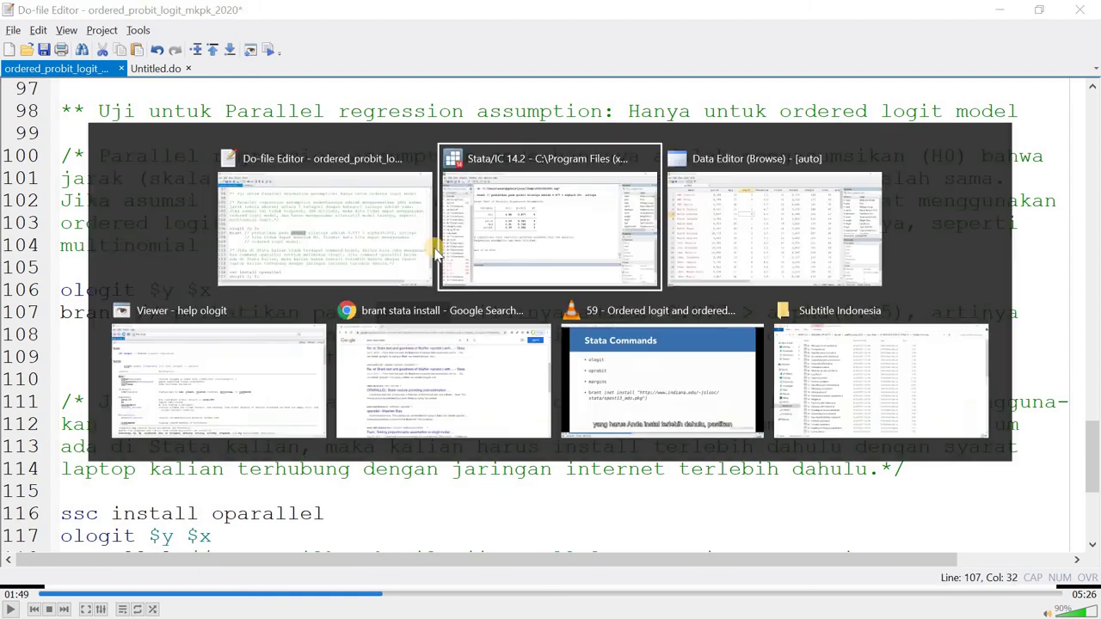
left_click_drag(378, 186, 427, 187)
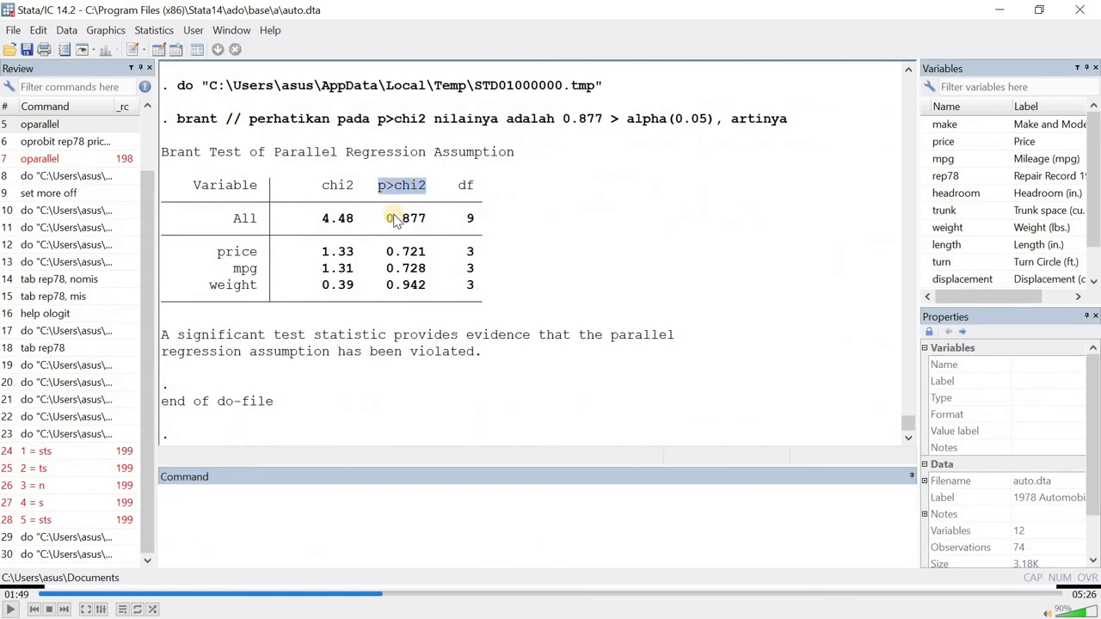
left_click_drag(386, 218, 433, 246)
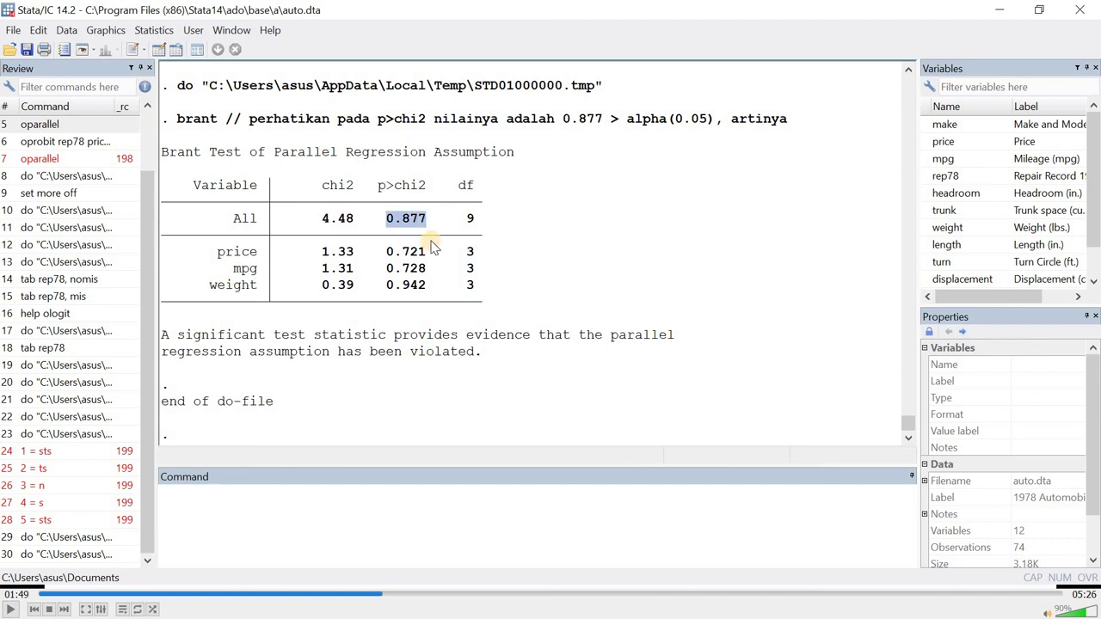
key("alt+Tab")
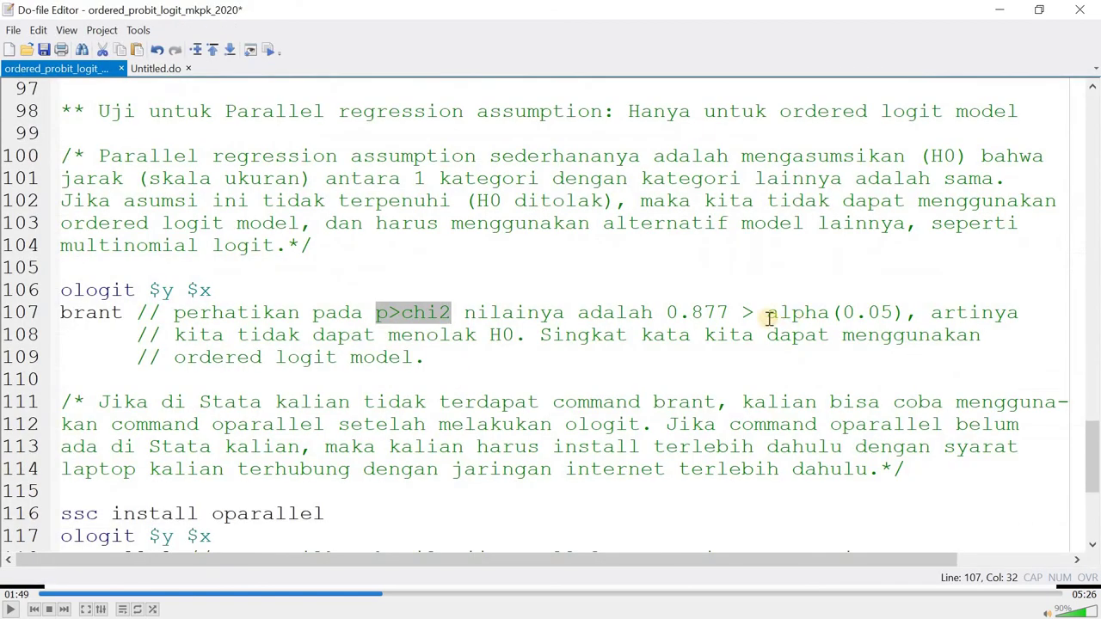
Step: Review the comment beside brant on line 107 that compares the p>chi2 value with alpha(0.05)
left_click(846, 317)
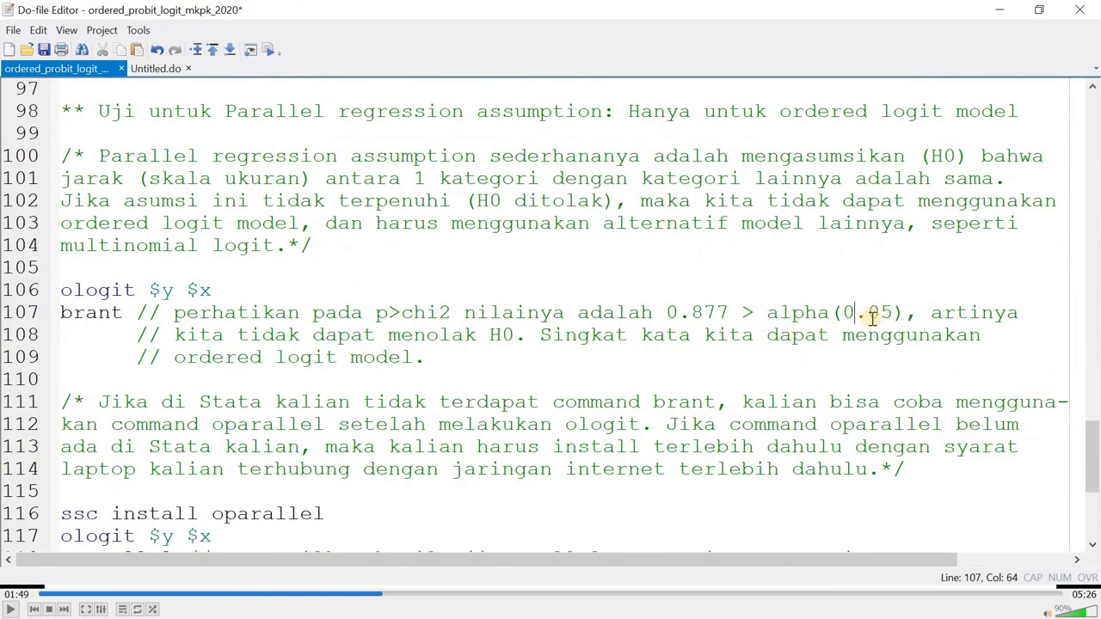
left_click(936, 319)
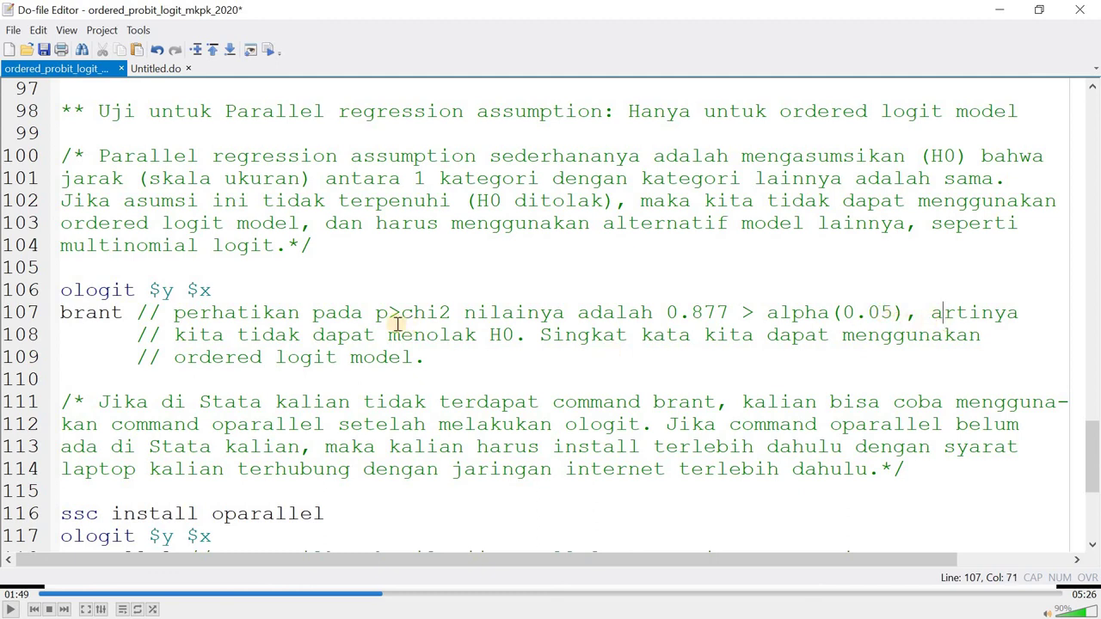
left_click(497, 337)
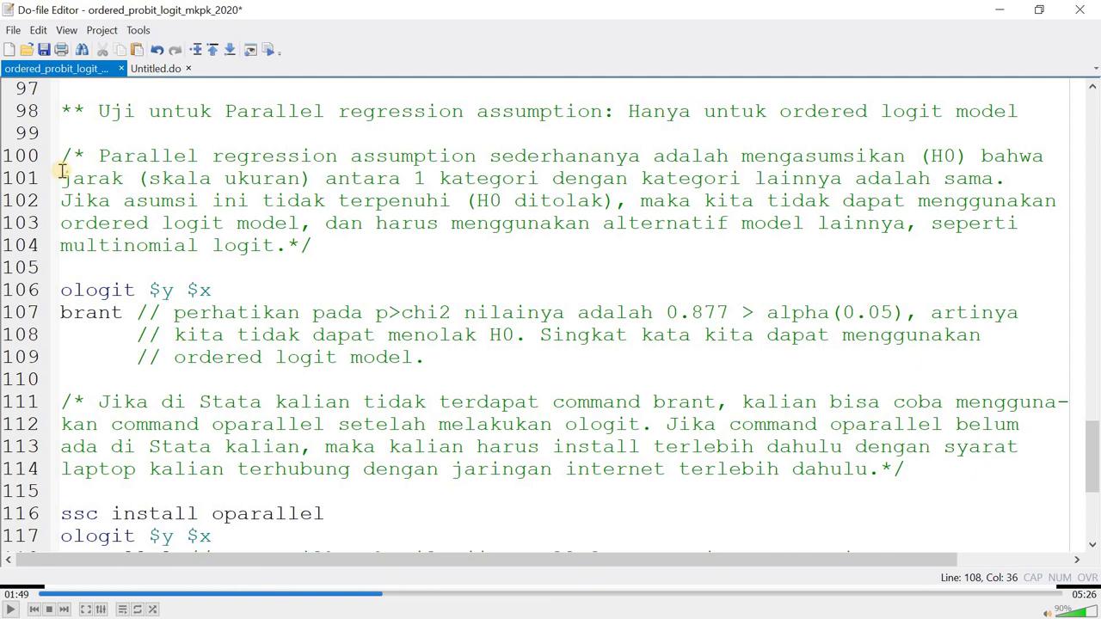
left_click(752, 312)
key("Left")
key("Left")
key("Left")
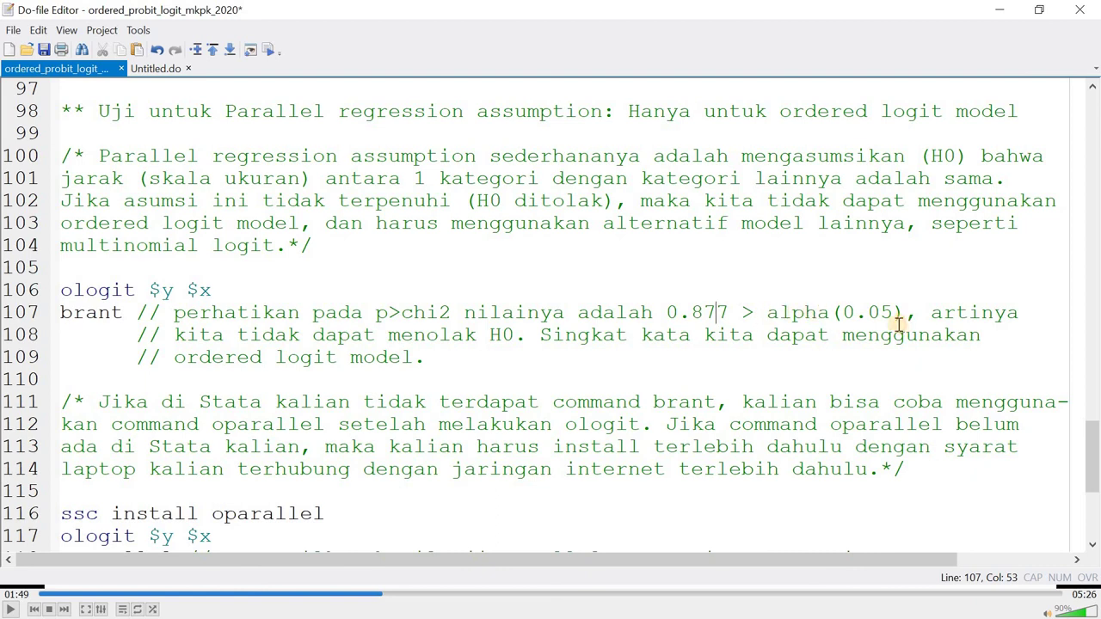
key("Right")
key("Right")
key("Right")
key("Right")
key("Right")
key("Right")
key("Right")
key("Right")
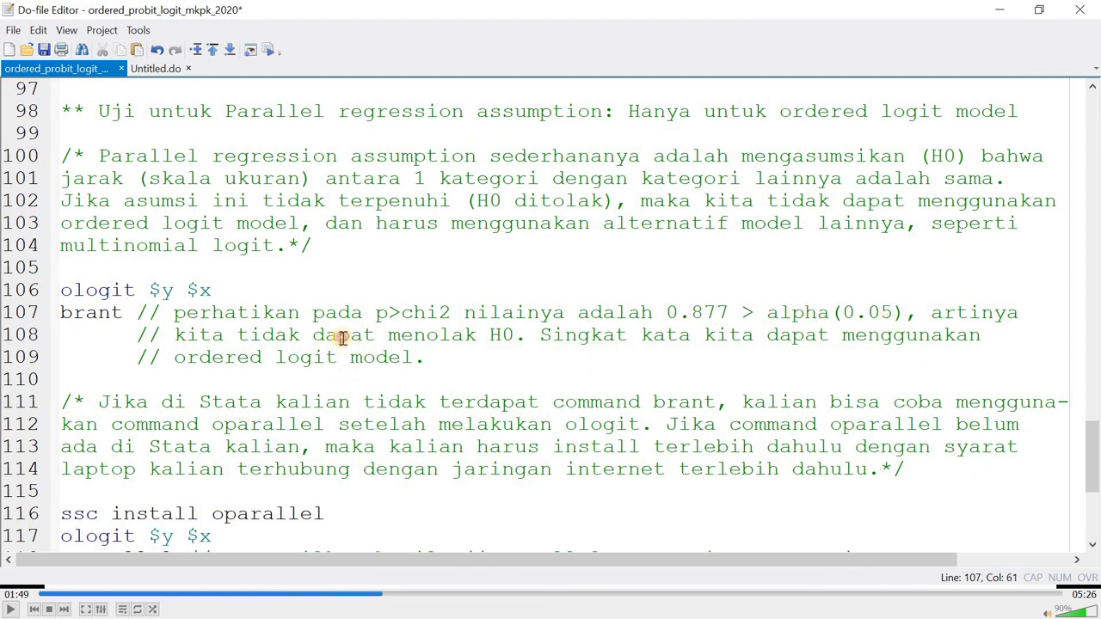
Step: Relate the brant comment about not rejecting H0 to the H0 definition in lines 100-101 and the ordered logit conclusion
left_click_drag(325, 336, 464, 336)
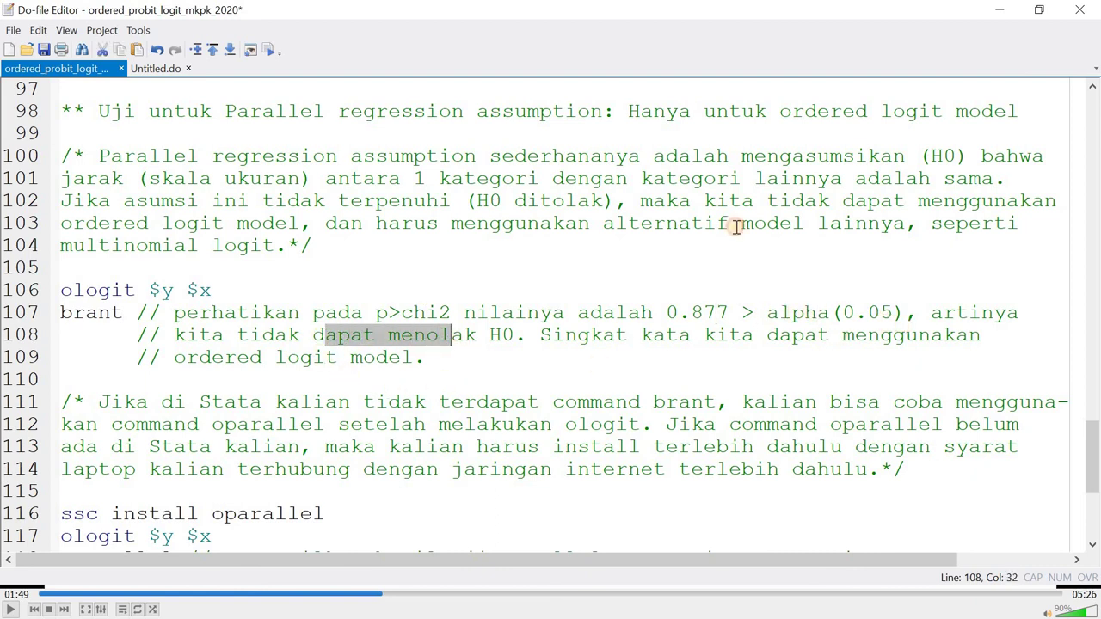
left_click(829, 160)
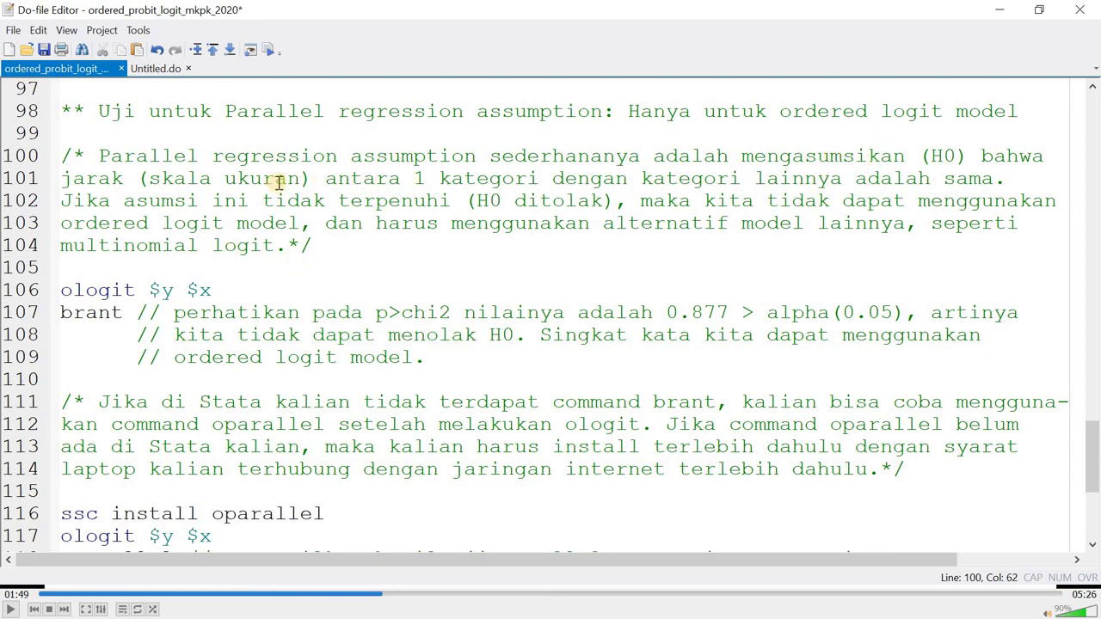
left_click(507, 191)
key("Right")
key("Right")
key("Right")
key("Right")
key("Right")
key("Right")
key("Right")
key("Right")
key("Right")
key("Right")
key("Right")
key("Right")
key("Right")
key("Right")
key("Right")
key("Right")
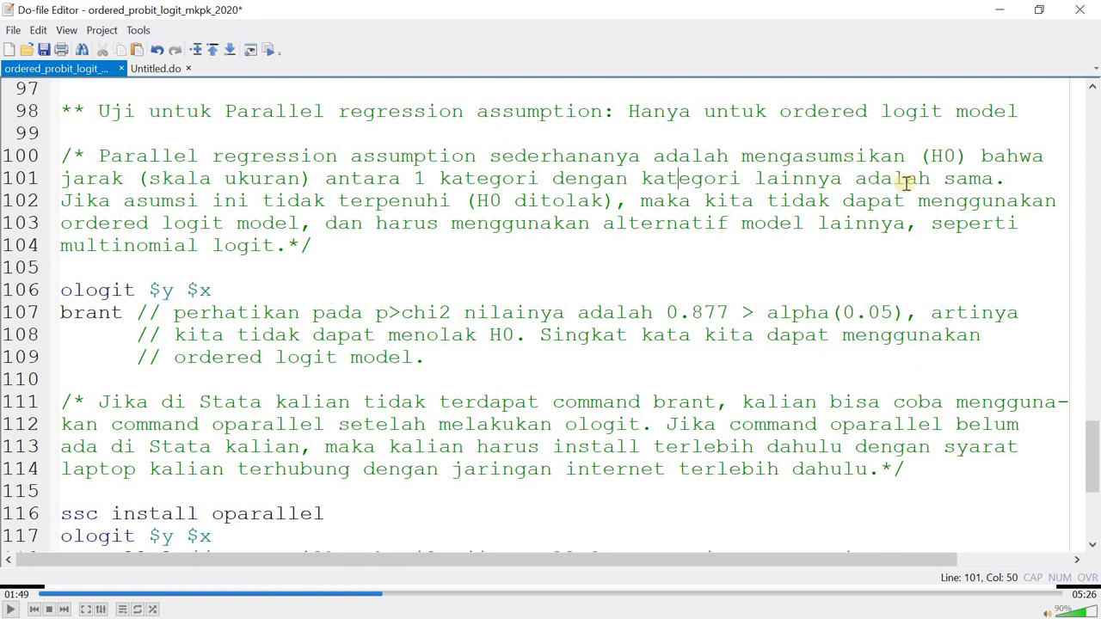
left_click(551, 334)
left_click(242, 365)
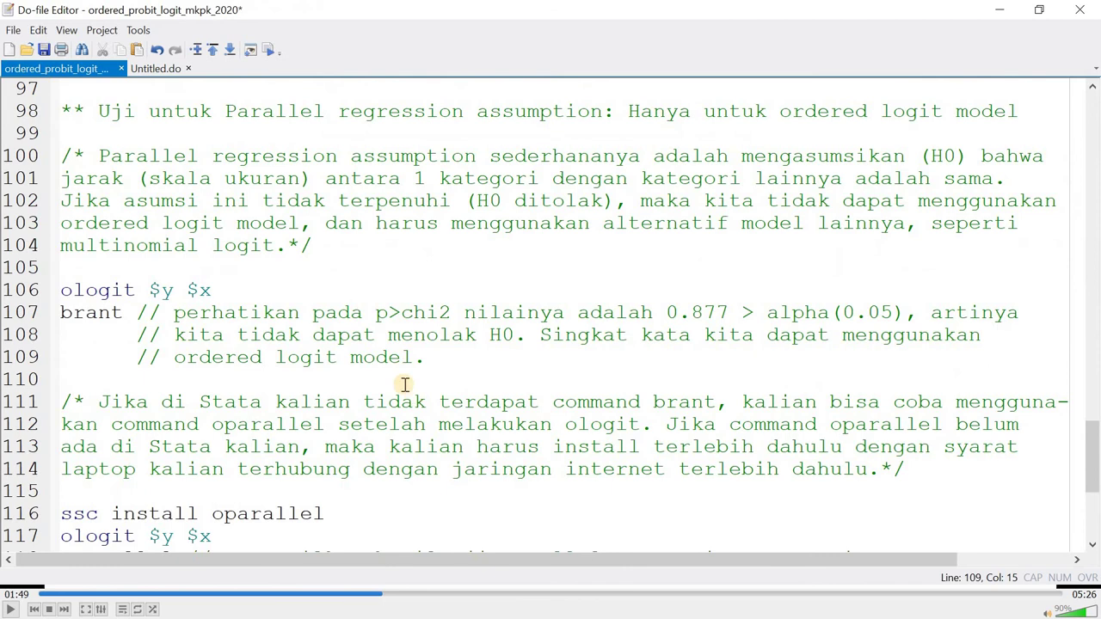
Step: Review the comment on using oparallel as an alternative to brant and the ssc install oparallel line below it
scroll(401, 369, "down", 2)
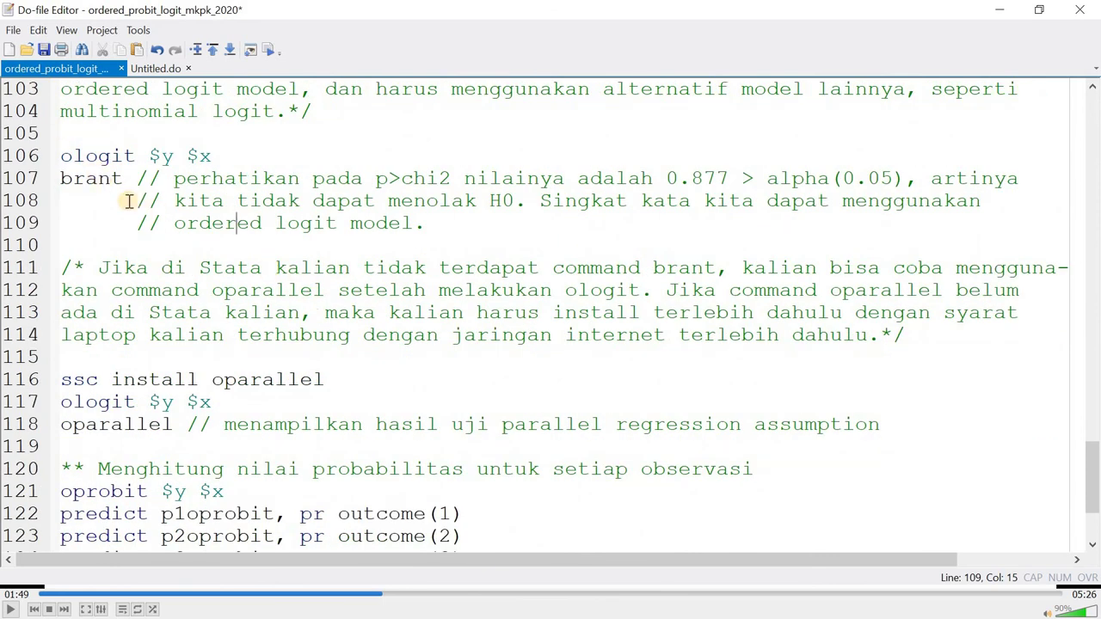
left_click(71, 182)
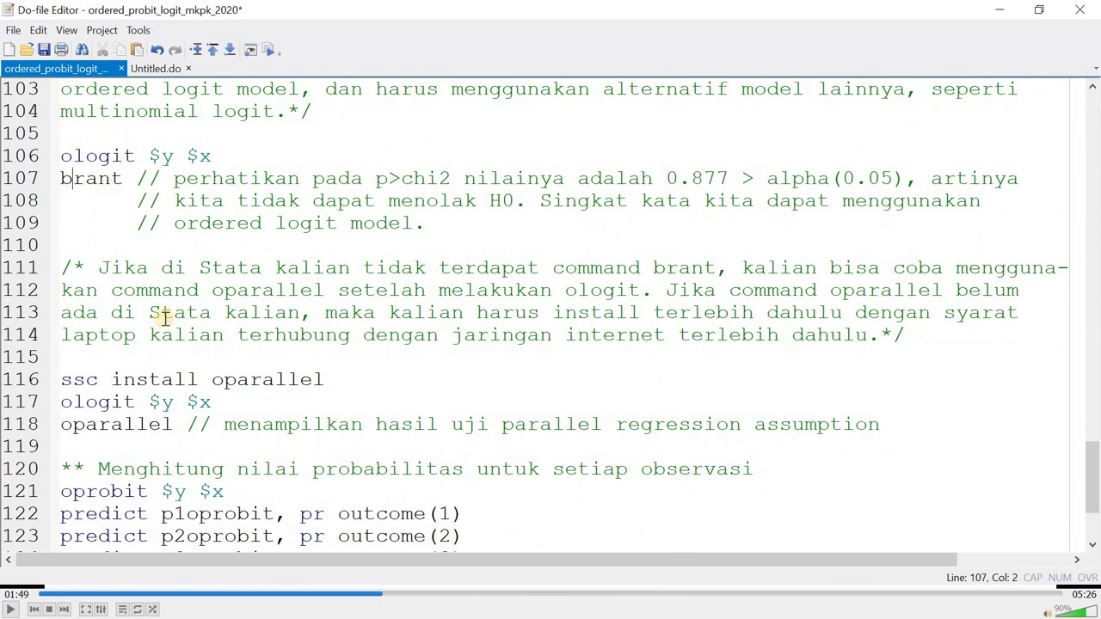
left_click(63, 182)
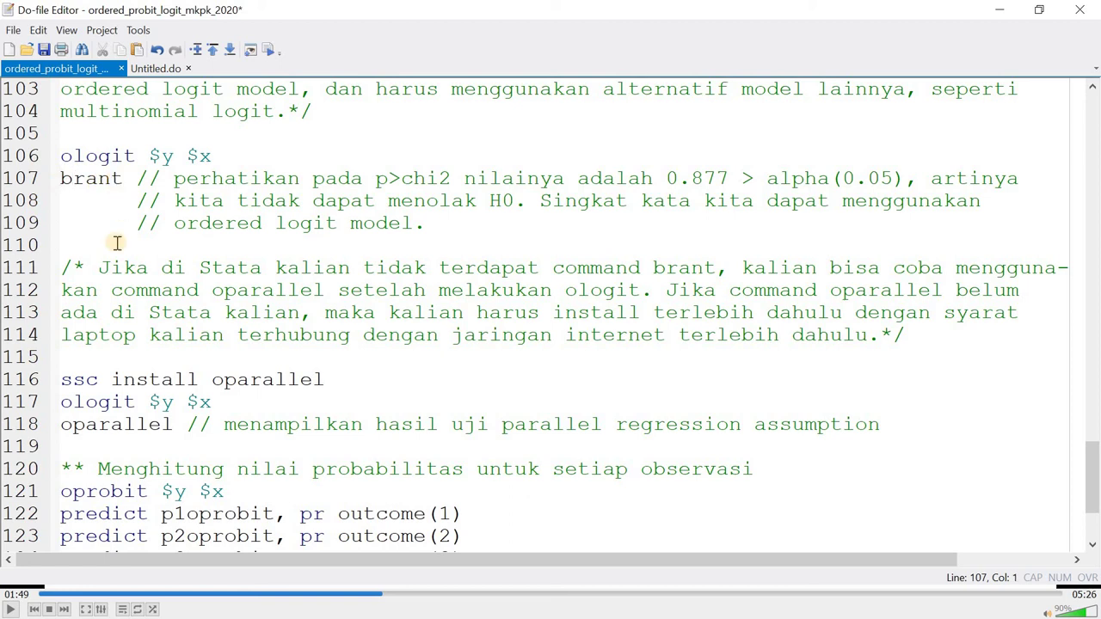
scroll(138, 320, "down", 1)
left_click(222, 316)
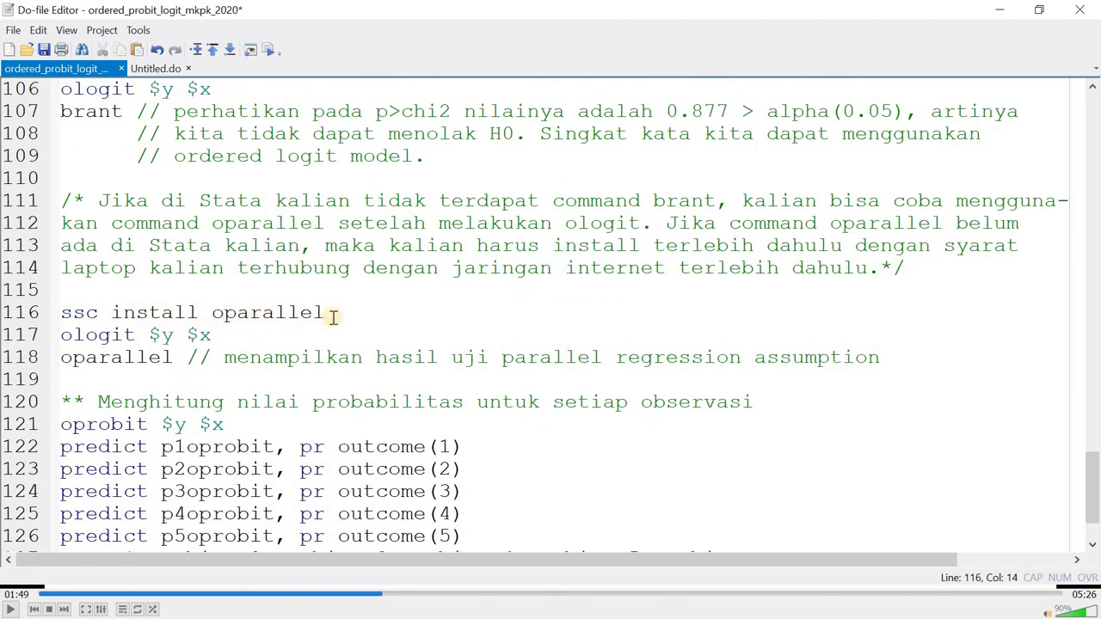
left_click(62, 315)
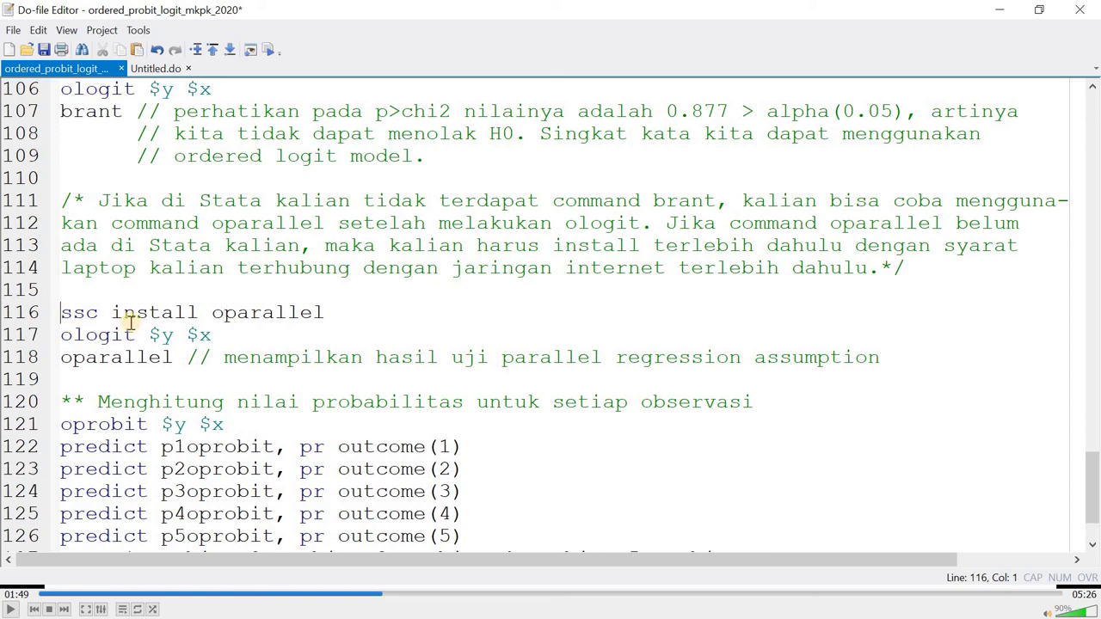
left_click(573, 268)
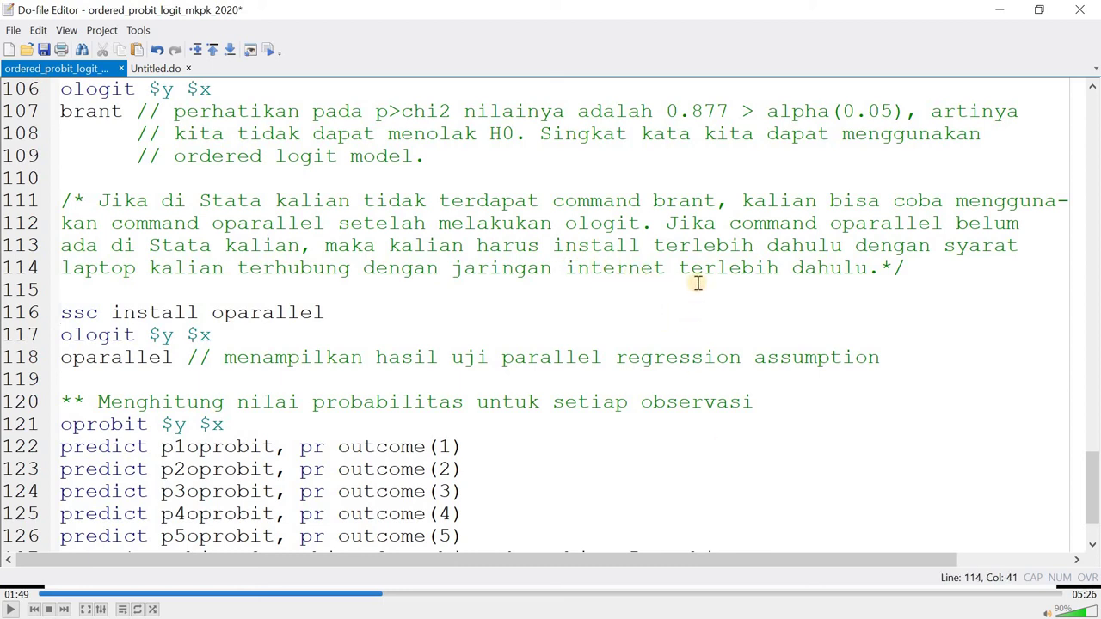
left_click(86, 312)
left_click(41, 313)
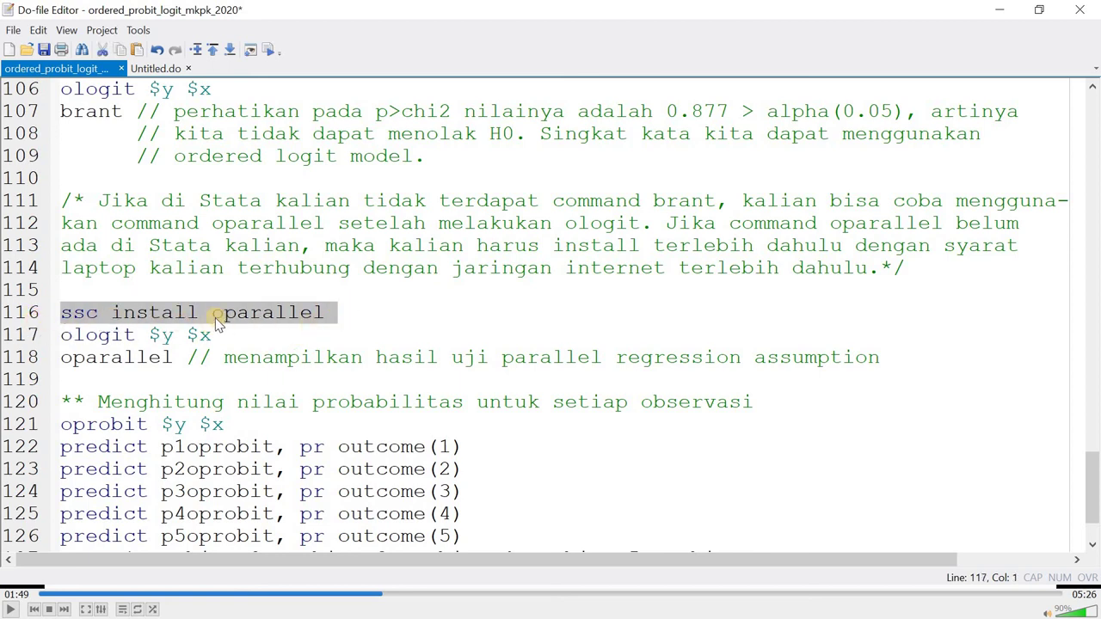
left_click(122, 314)
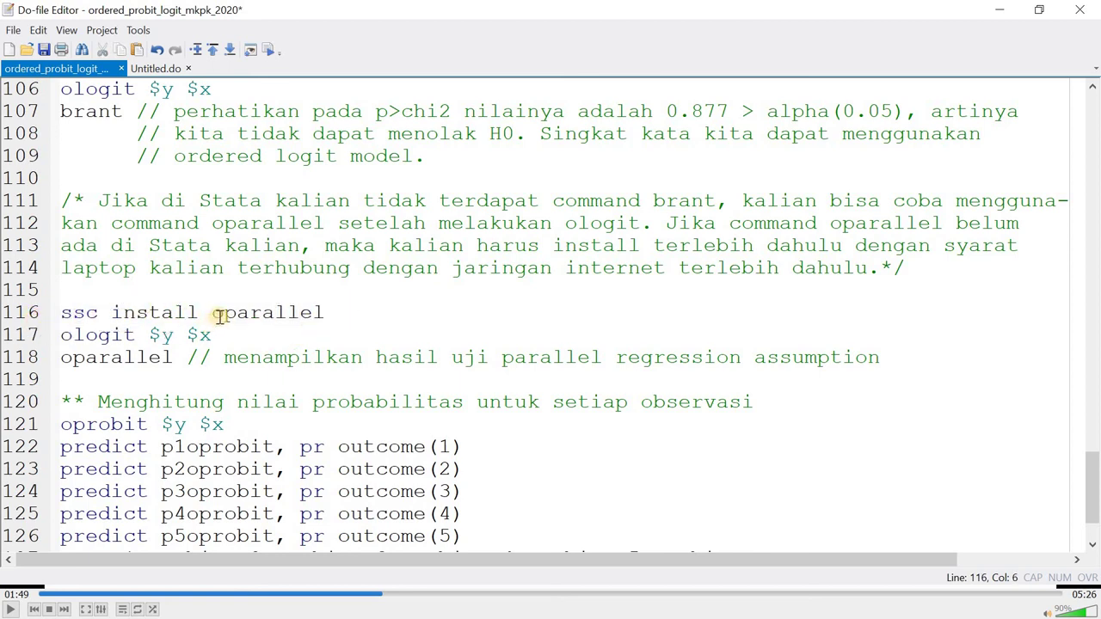
left_click(287, 312)
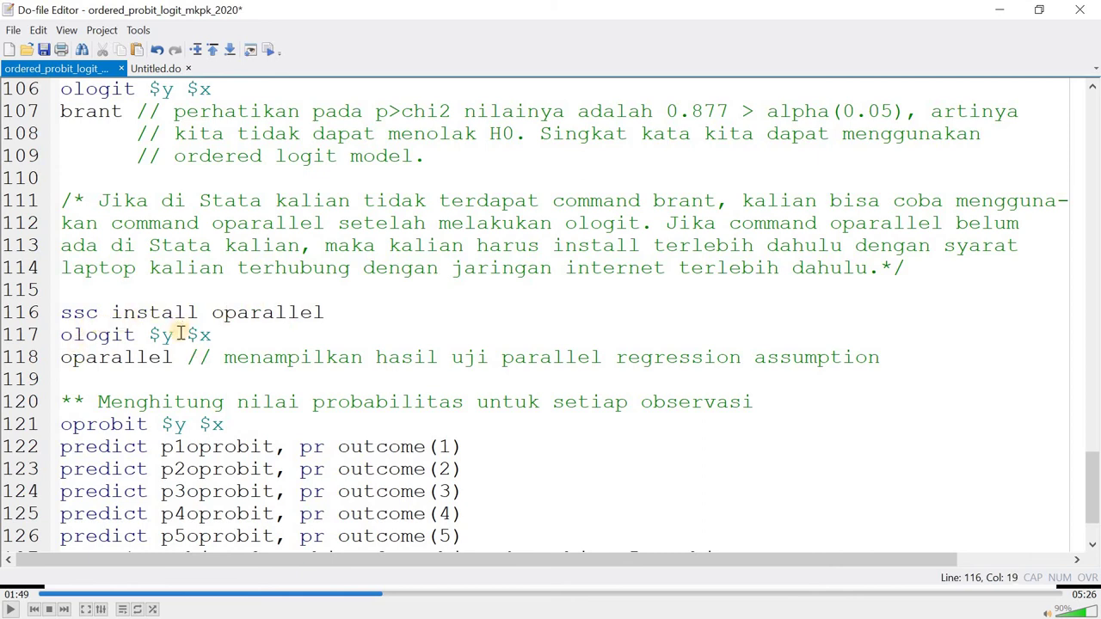
Step: Run the ologit $y $x line and the oparallel line under ssc install oparallel, and bring up the results in the main Stata window
scroll(180, 333, "down", 1)
left_click_drag(53, 272, 68, 297)
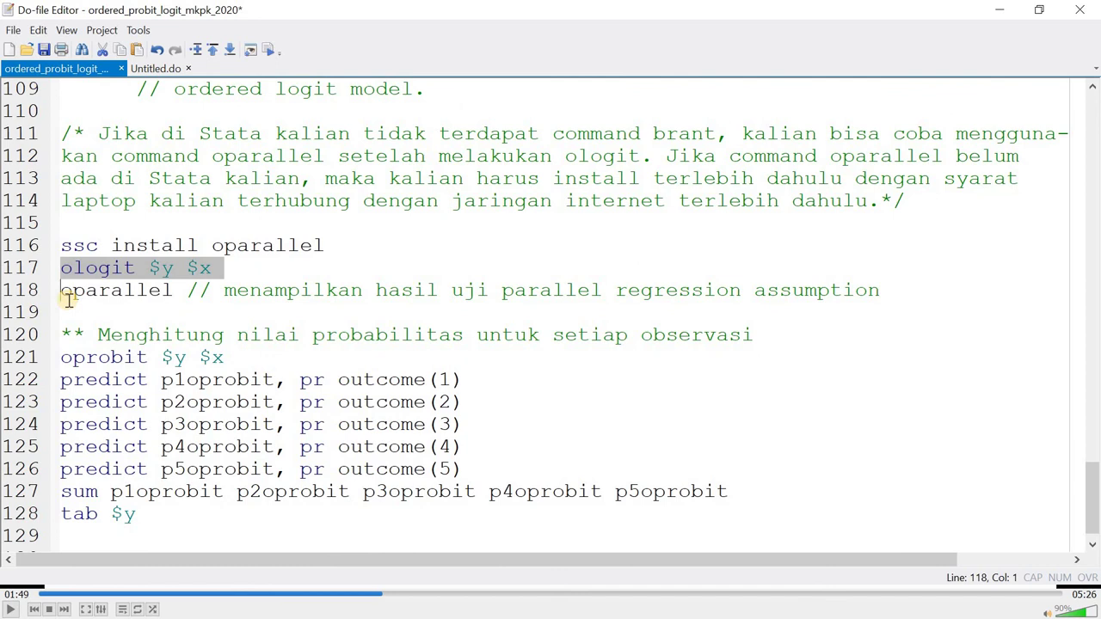
key("shift+Left")
left_click_drag(14, 296, 54, 344)
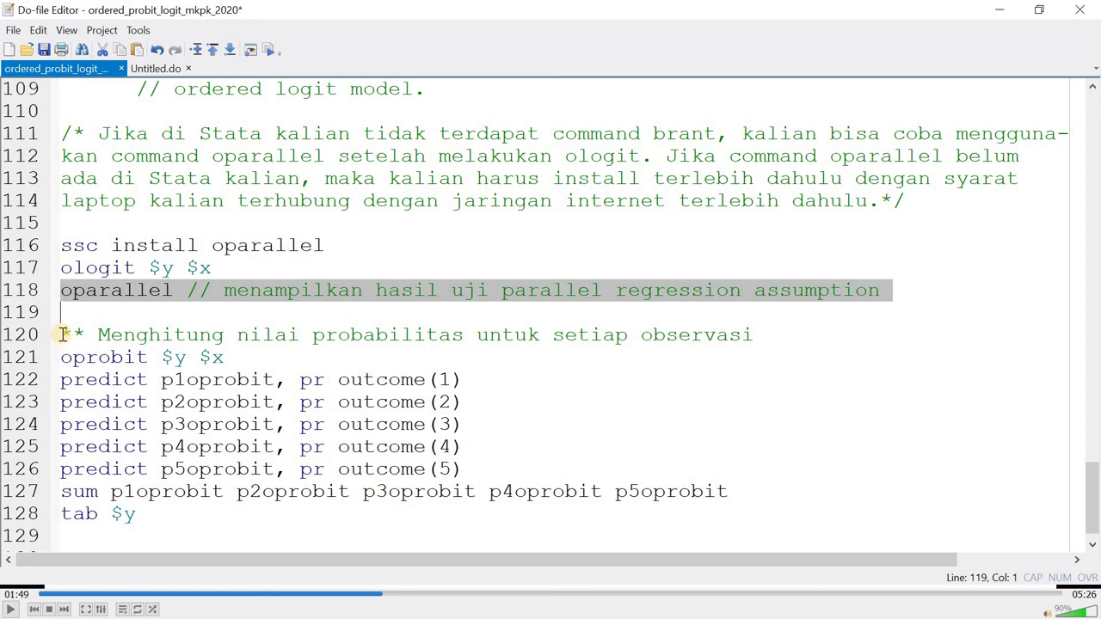
key("shift+Left")
key("ctrl+d")
key("alt+Tab")
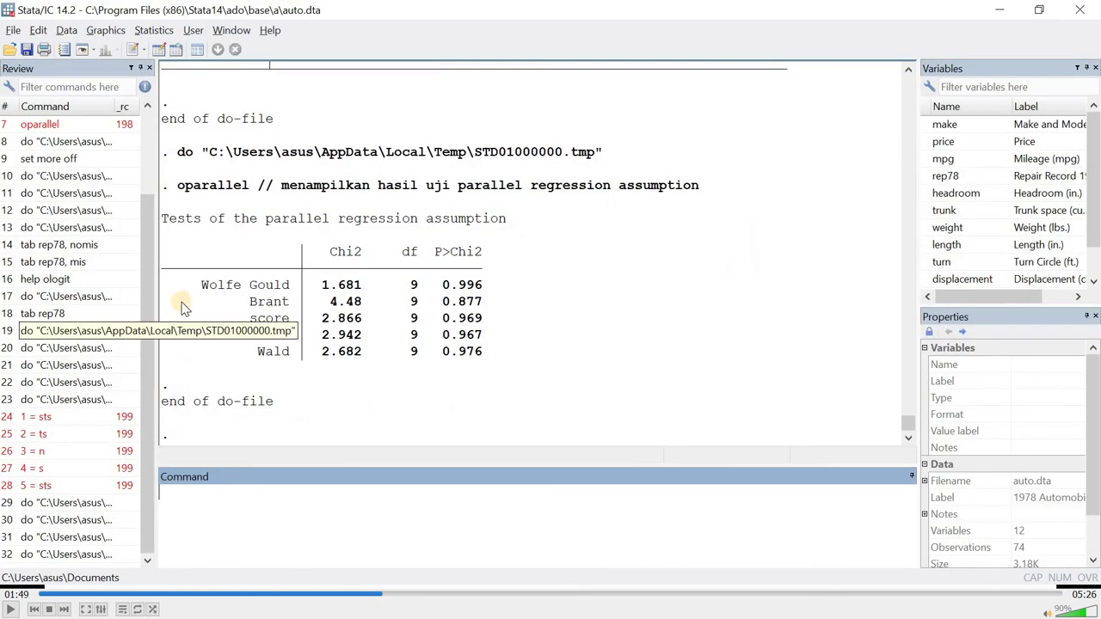
Step: Examine the names of the tests listed in the oparallel output, from Wolfe Gould to Wald
left_click_drag(219, 286, 289, 314)
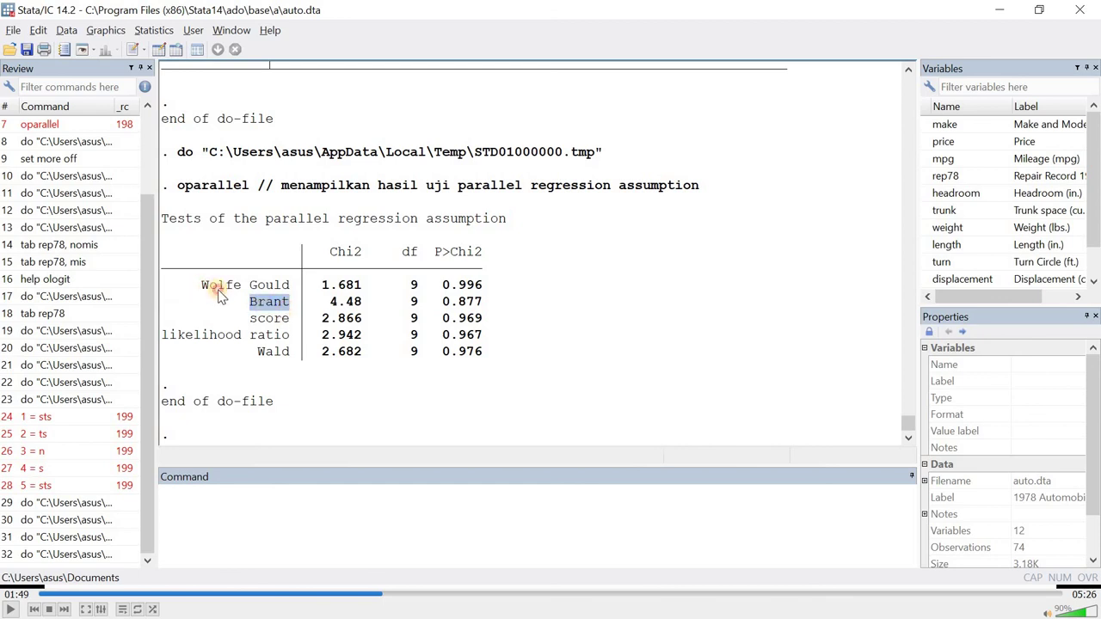
left_click_drag(203, 286, 286, 291)
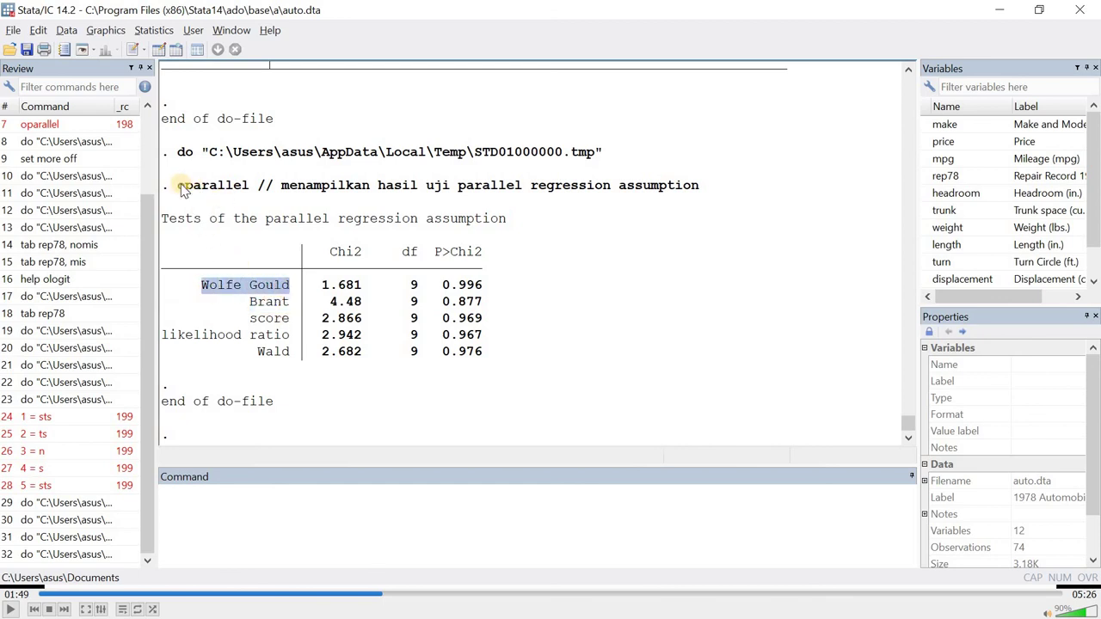
double_click(245, 185)
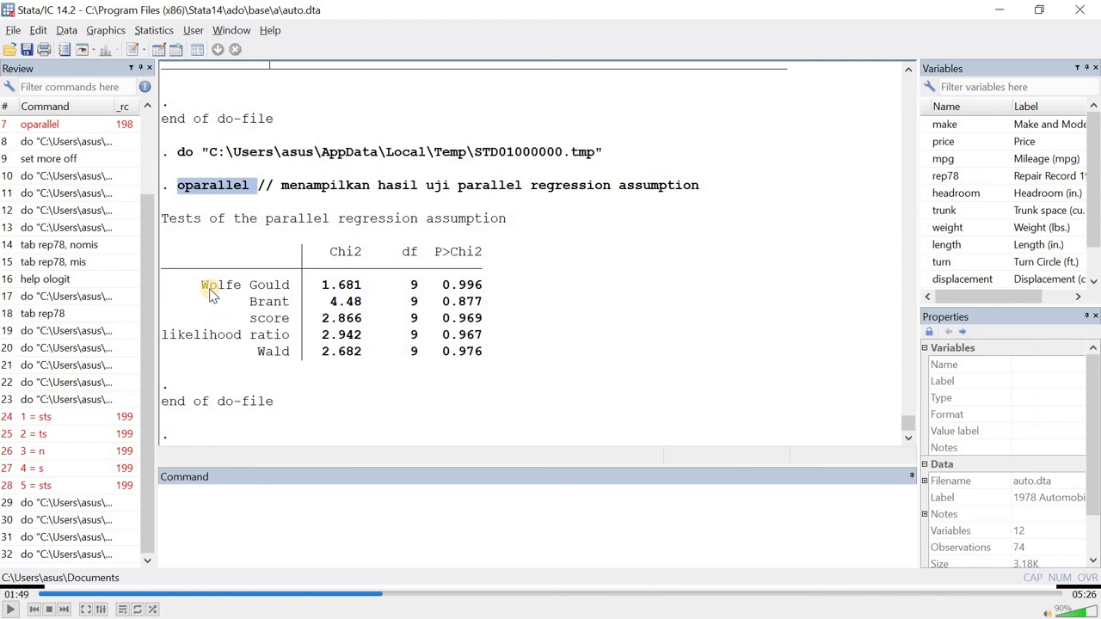
left_click_drag(201, 287, 290, 288)
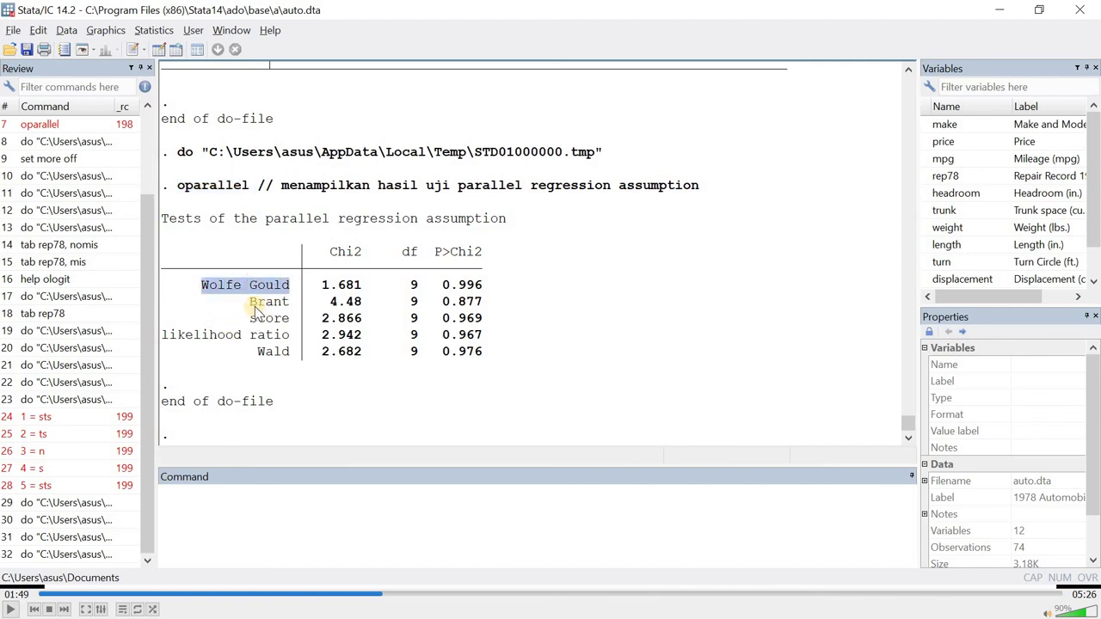
double_click(269, 302)
double_click(270, 319)
left_click_drag(209, 335, 242, 335)
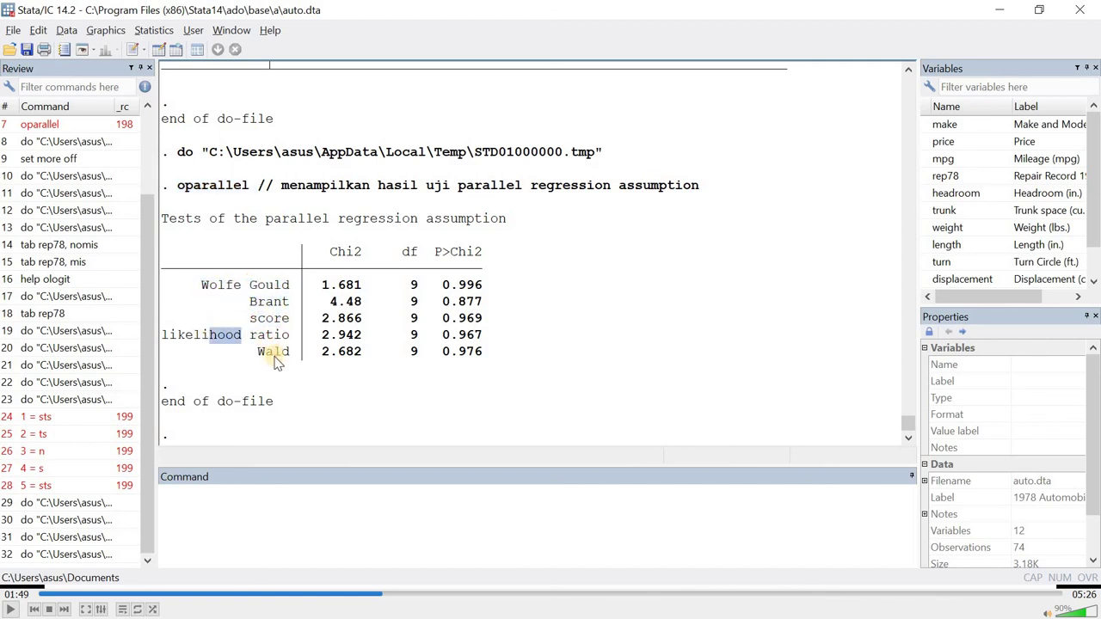
double_click(273, 352)
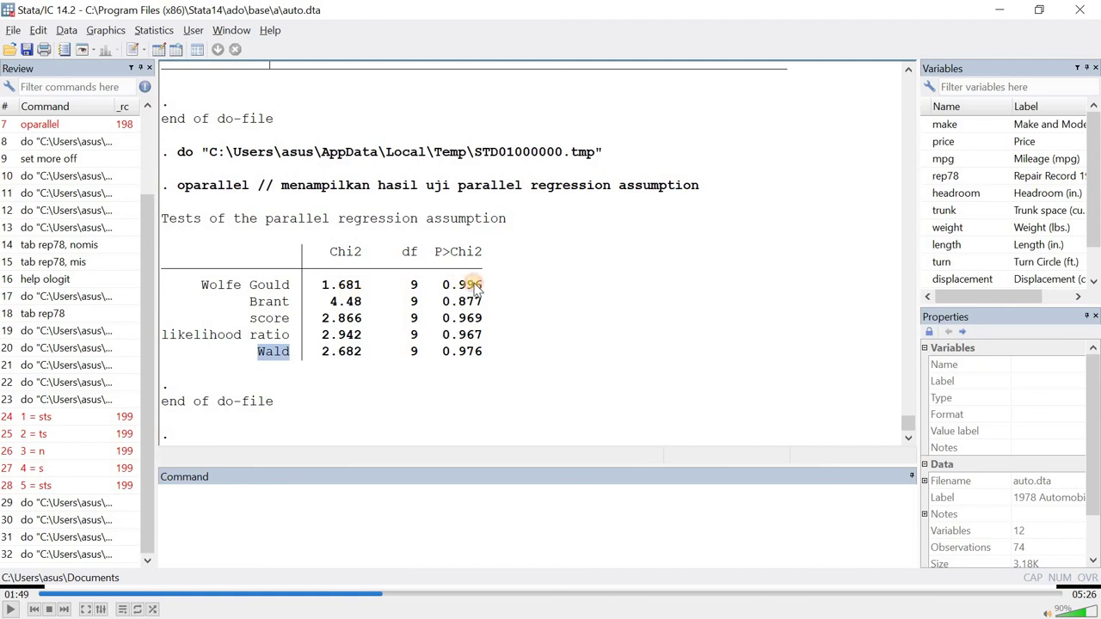
Step: Examine the P>Chi2 value of each test in the oparallel table, then return to the do-file
double_click(474, 284)
double_click(468, 301)
left_click(472, 320)
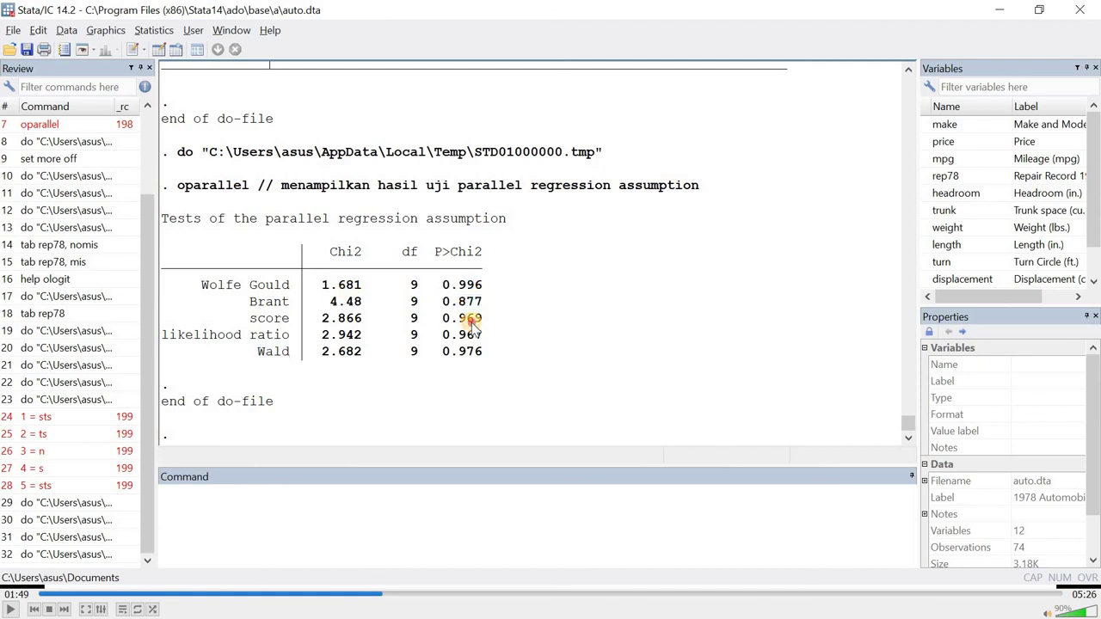
double_click(471, 318)
double_click(478, 336)
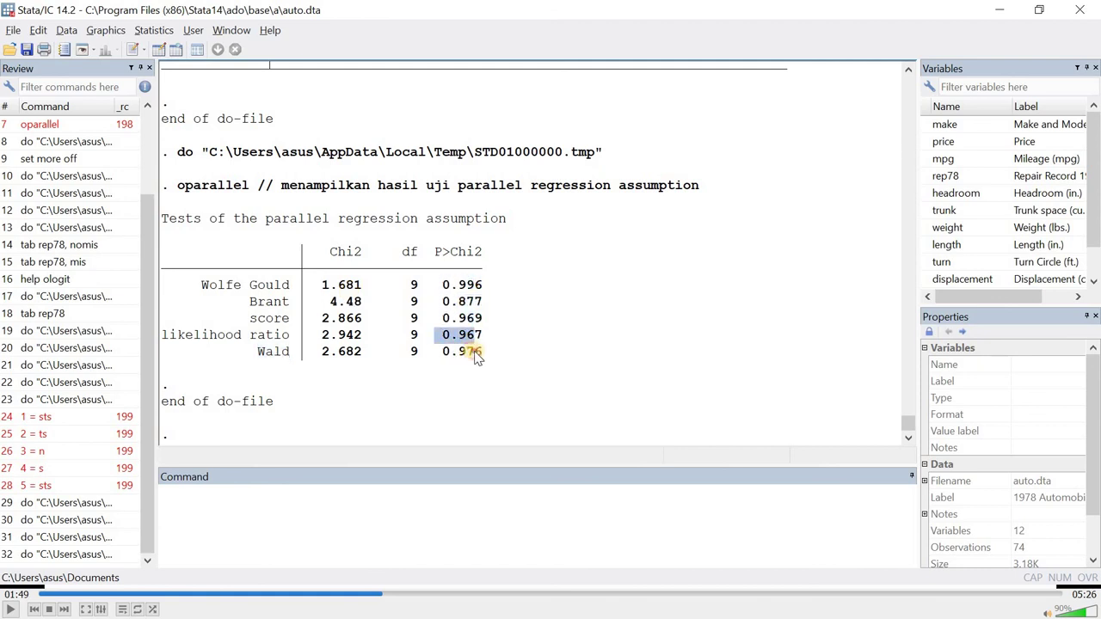
double_click(475, 352)
double_click(475, 287)
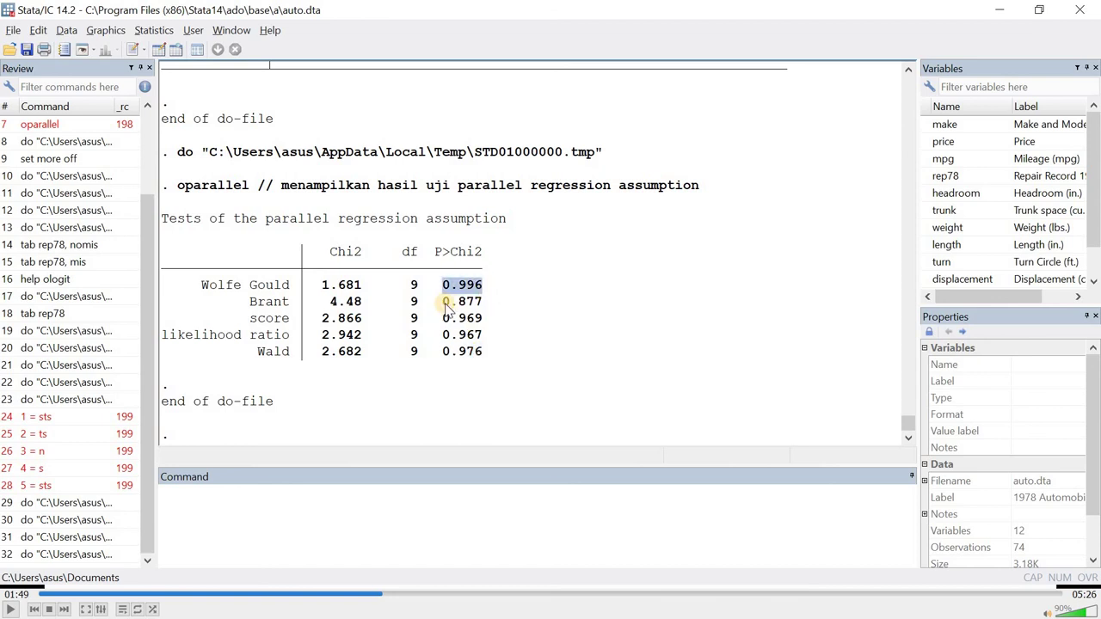
left_click_drag(444, 302, 448, 348)
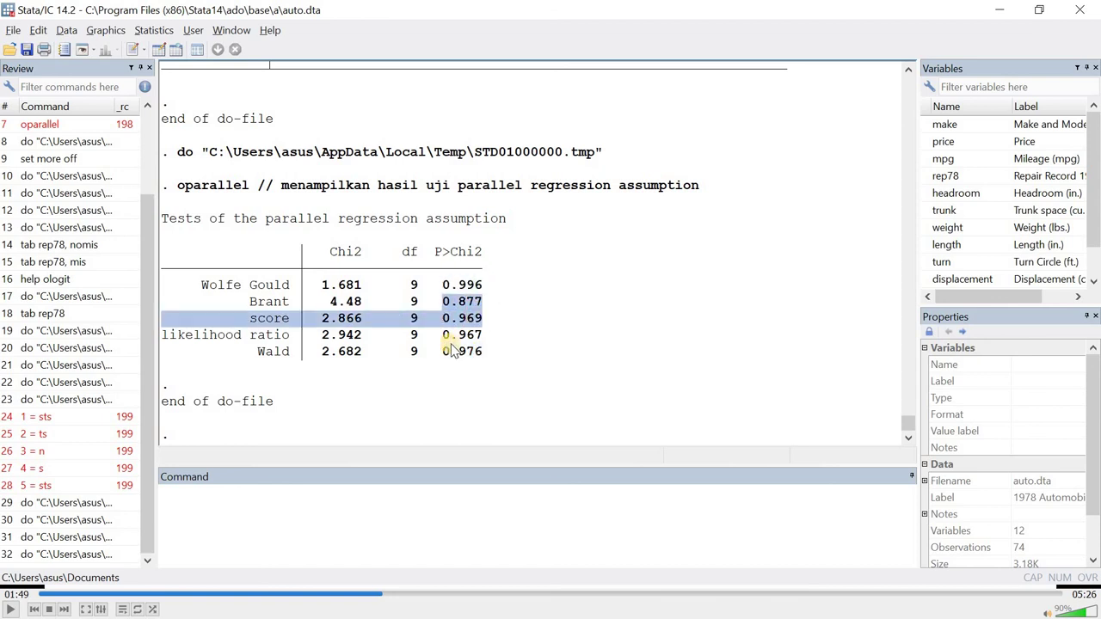
key("alt+Tab")
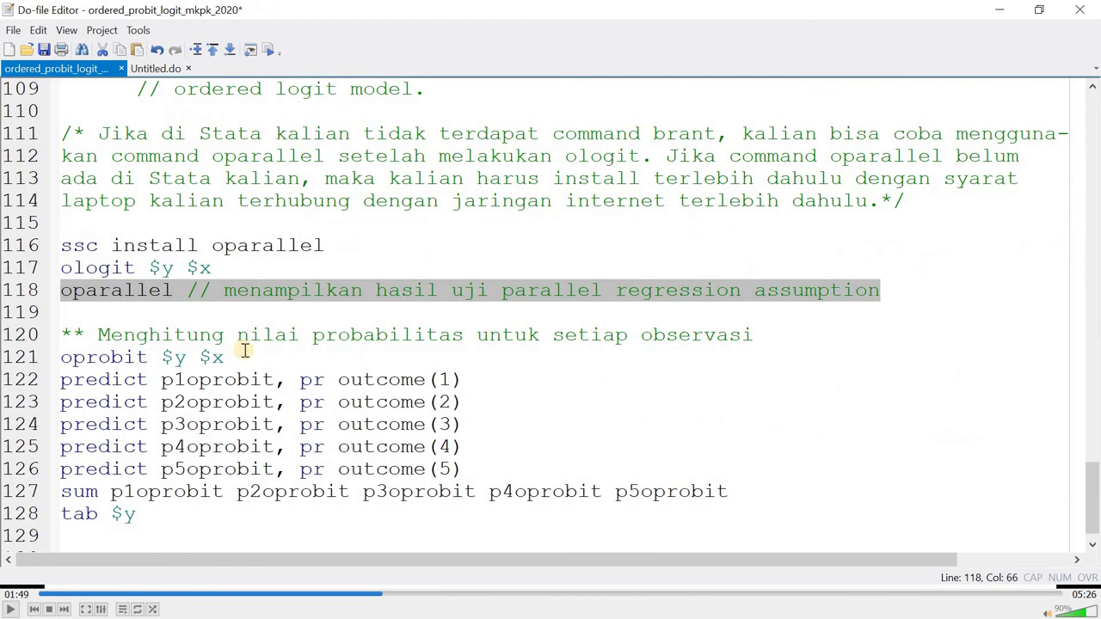
Step: Insert an extra blank line above the "Menghitung nilai probabilitas untuk setiap observasi" comment in the do-file
scroll(244, 344, "down", 1)
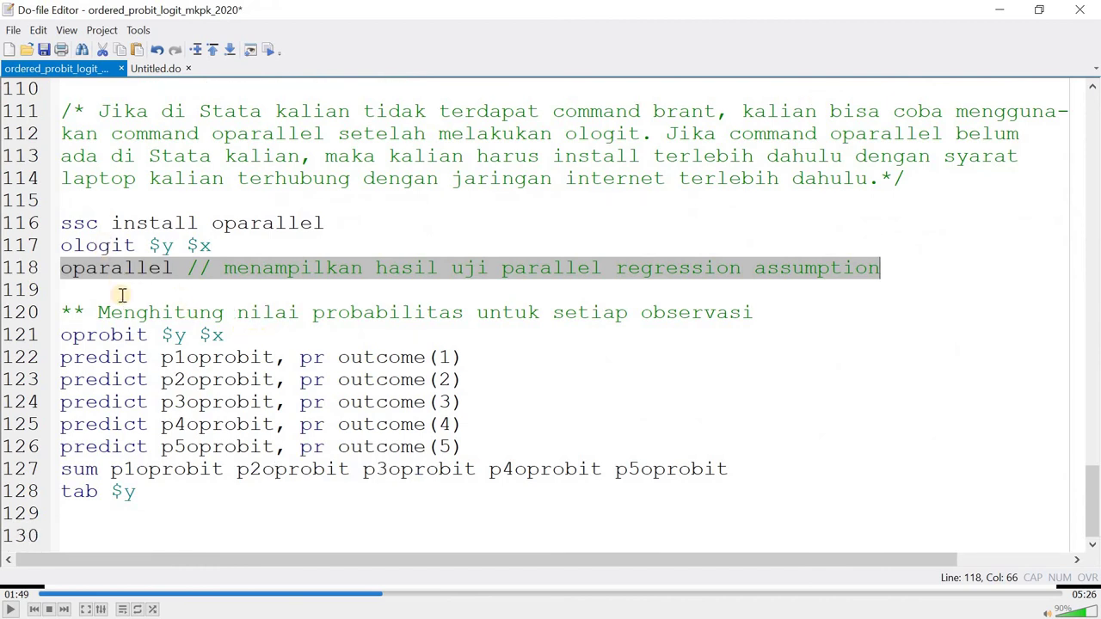
key("Down")
key("Return")
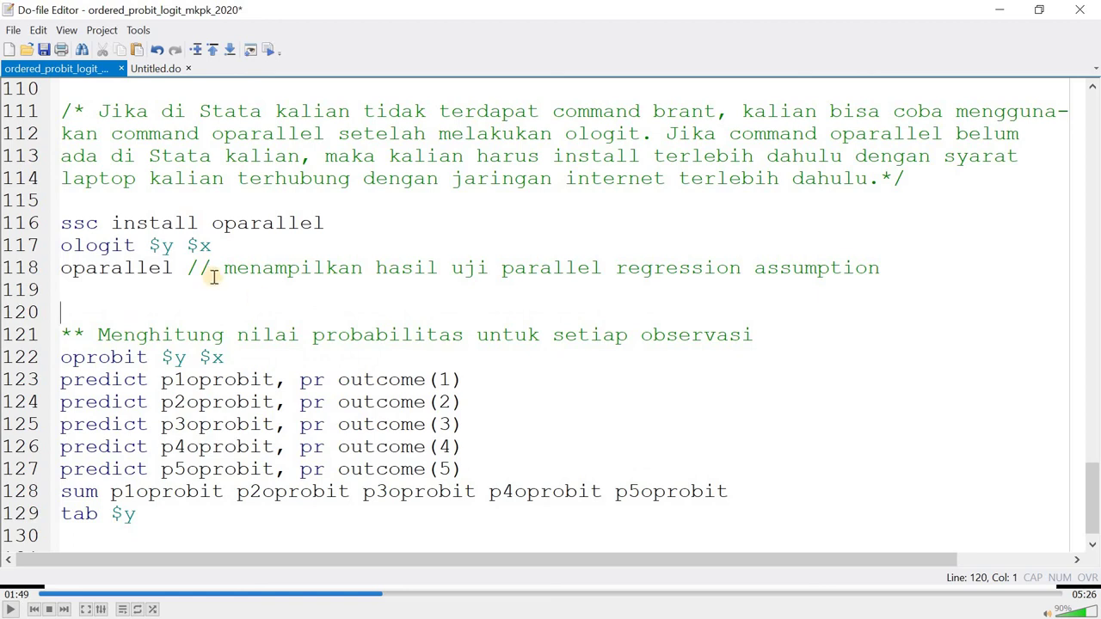
scroll(262, 341, "down", 1)
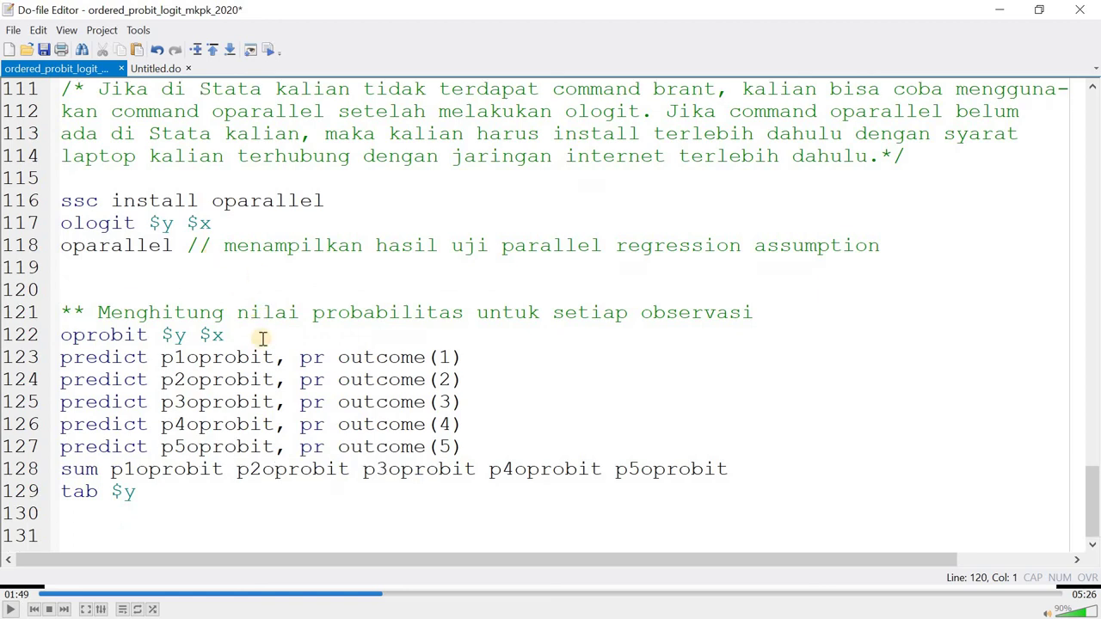
Step: Run the predict lines for p1oprobit to p5oprobit with the sum and tab $y lines below, and bring up the results in the main Stata window
left_click(389, 318)
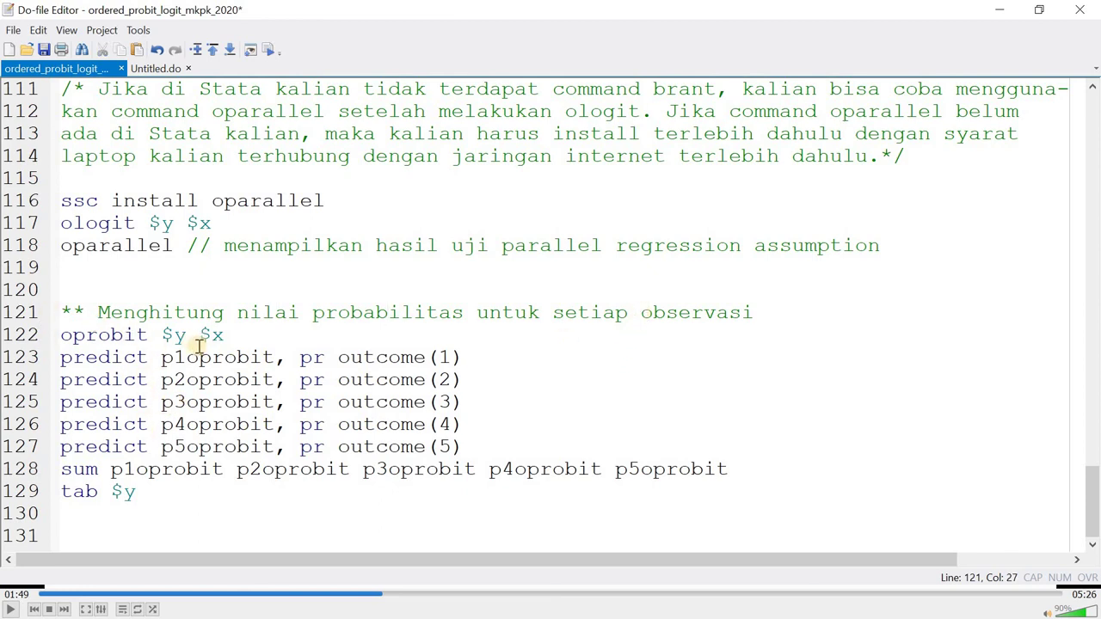
left_click(73, 336)
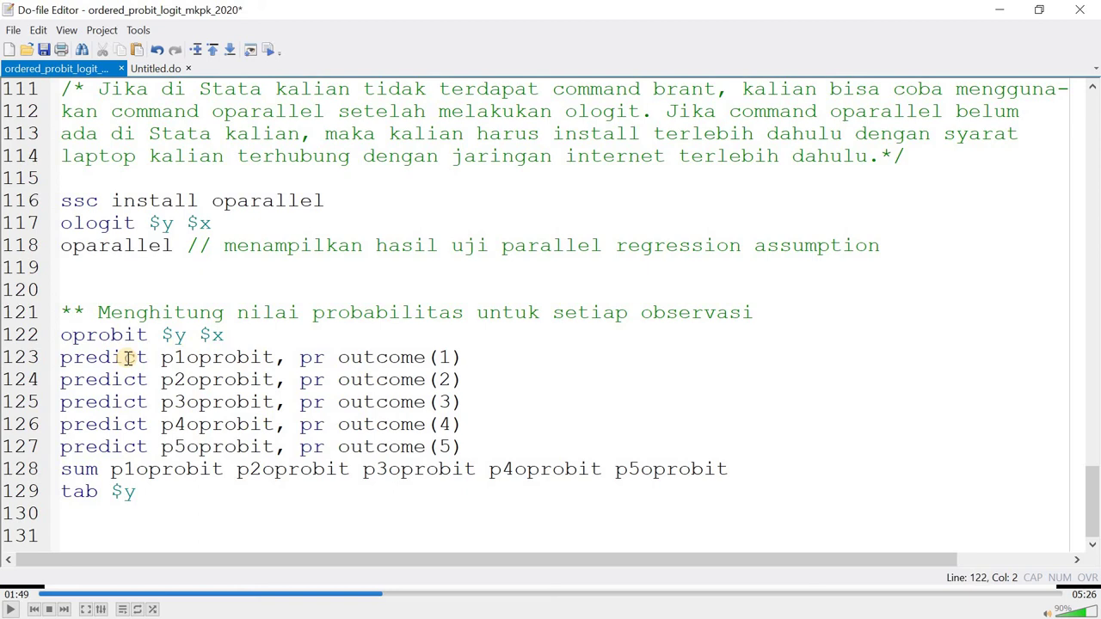
left_click_drag(33, 335, 36, 449)
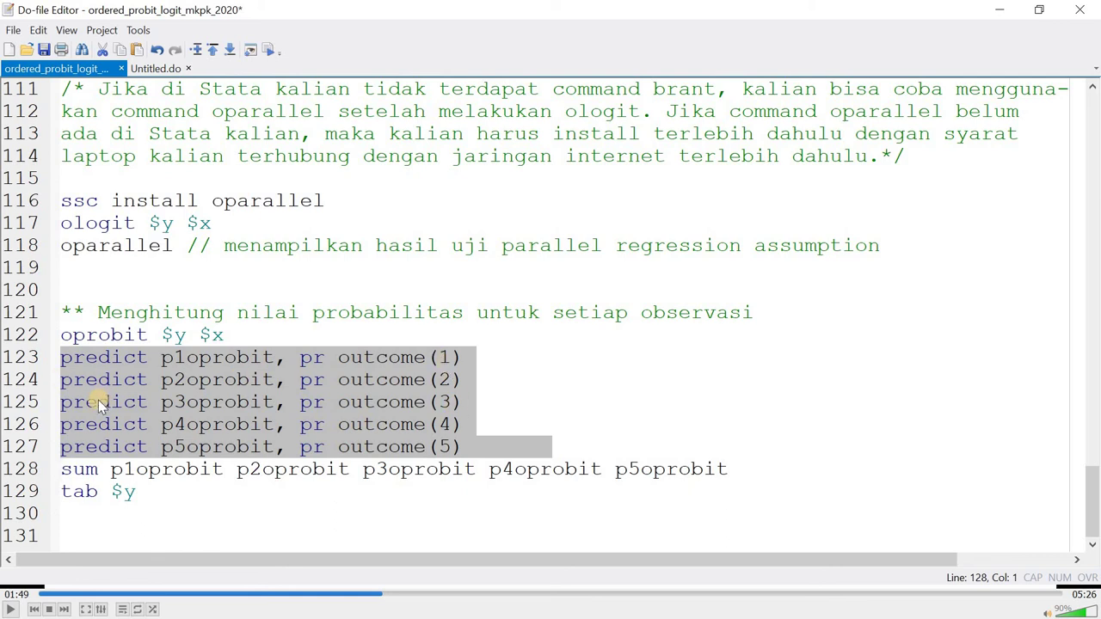
key("shift+Down")
key("shift+Down")
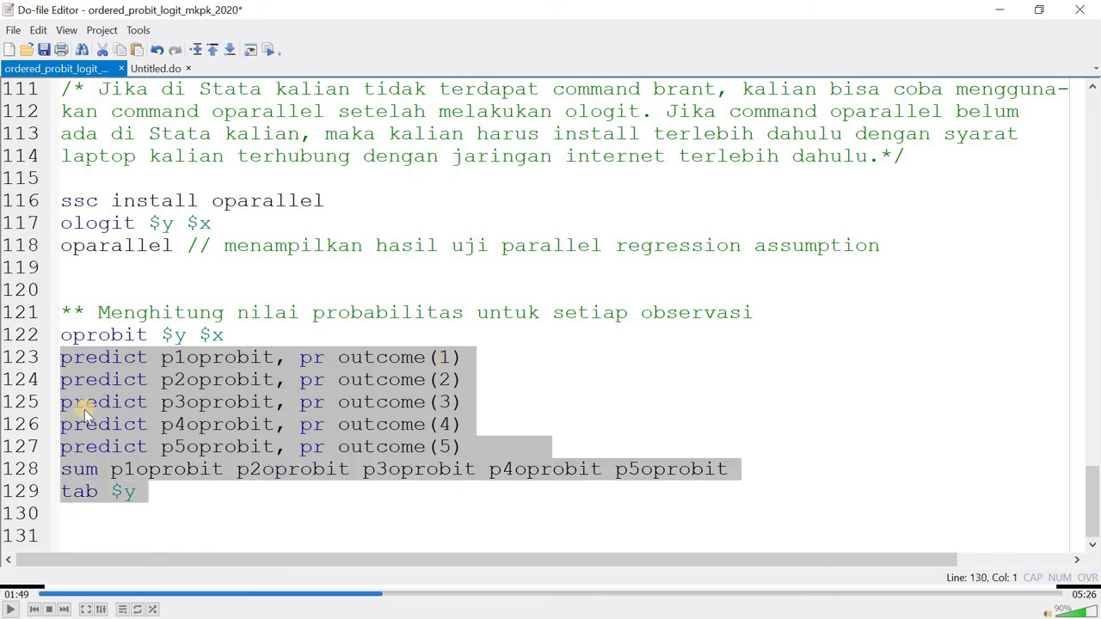
key("shift+Left")
key("alt+Tab")
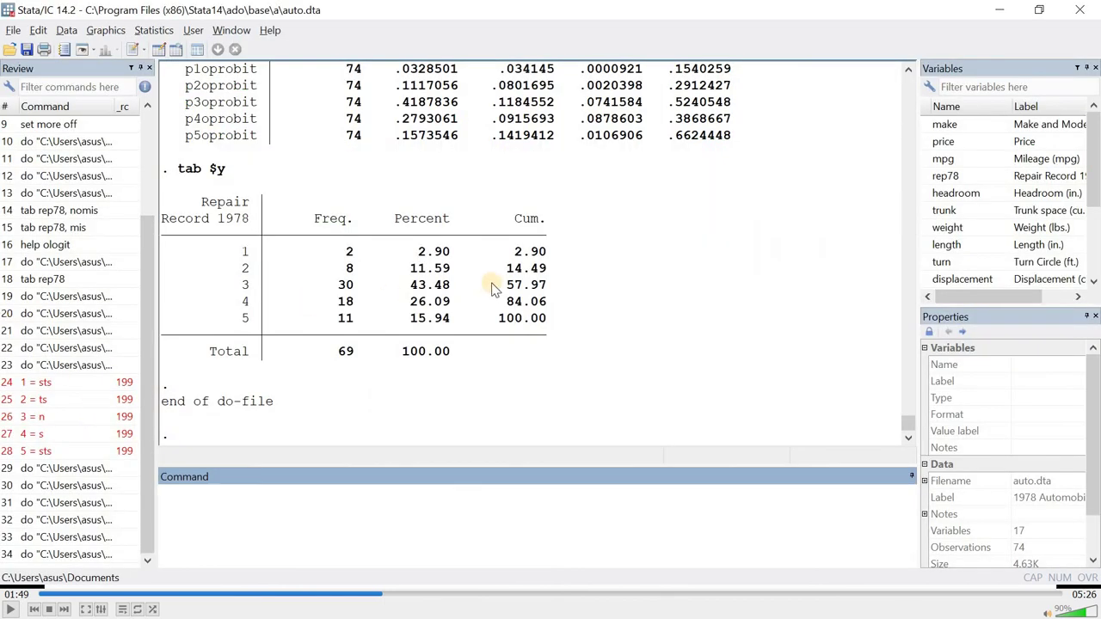
Step: Examine the observations and means of p1oprobit to p5oprobit in the sum table alongside the percentages in the tab $y table
scroll(495, 290, "up", 3)
scroll(495, 289, "up", 1)
scroll(349, 174, "down", 3)
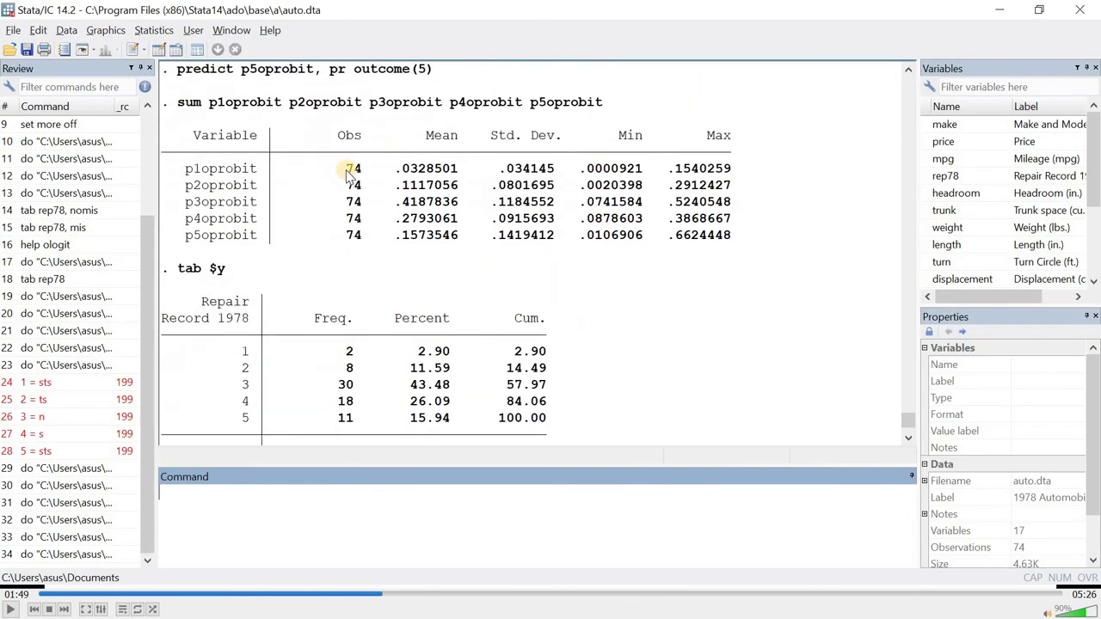
double_click(353, 170)
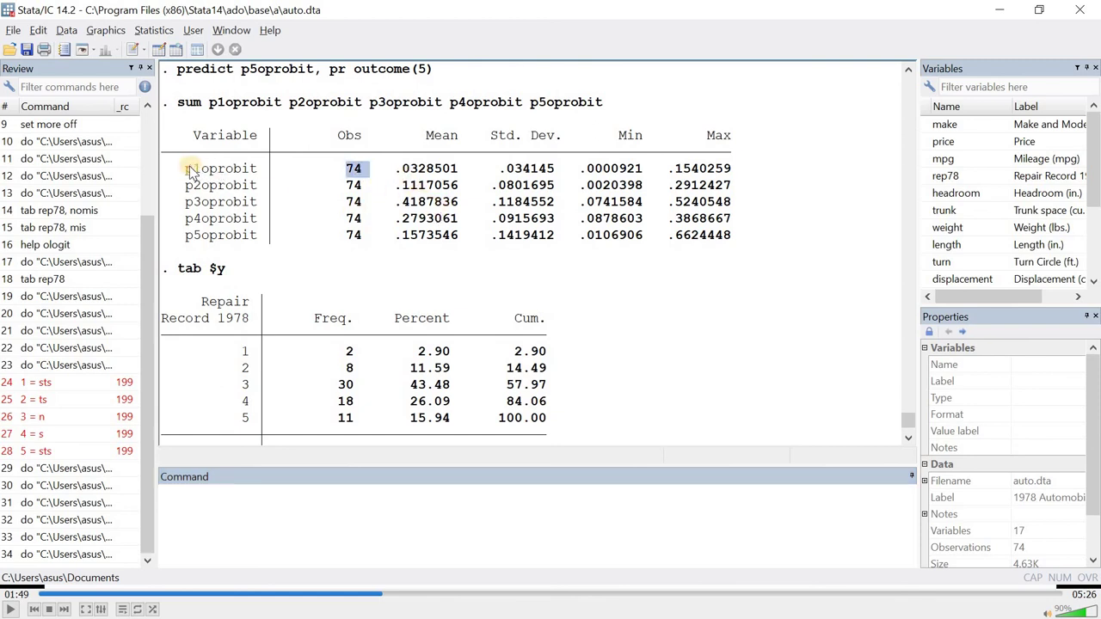
left_click_drag(185, 170, 210, 241)
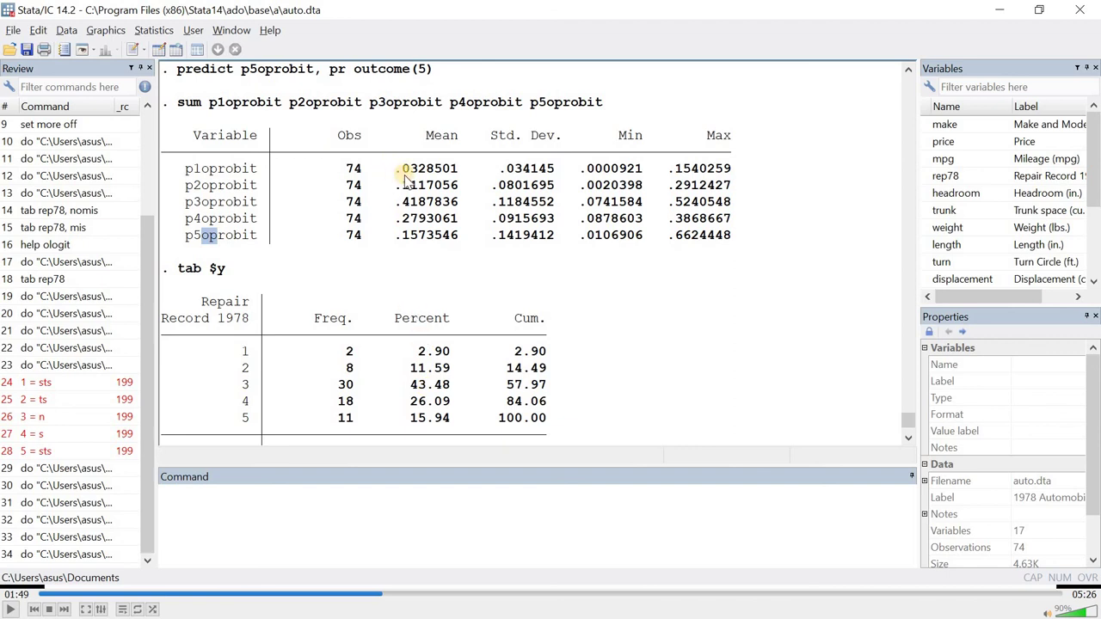
left_click_drag(402, 170, 458, 169)
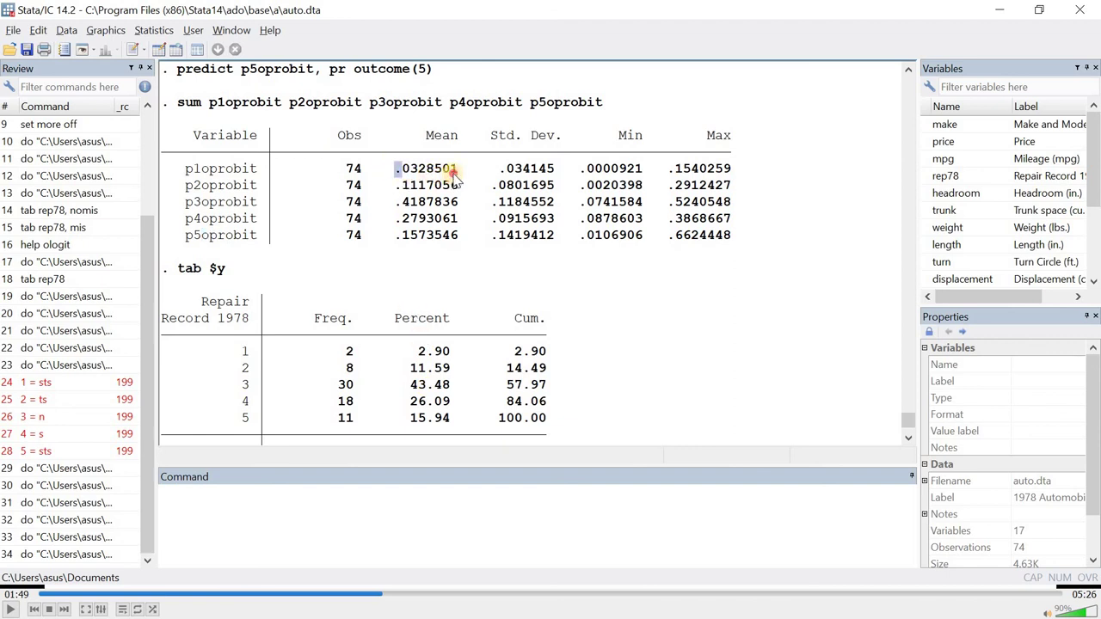
left_click(439, 353)
left_click_drag(396, 185, 458, 203)
double_click(417, 368)
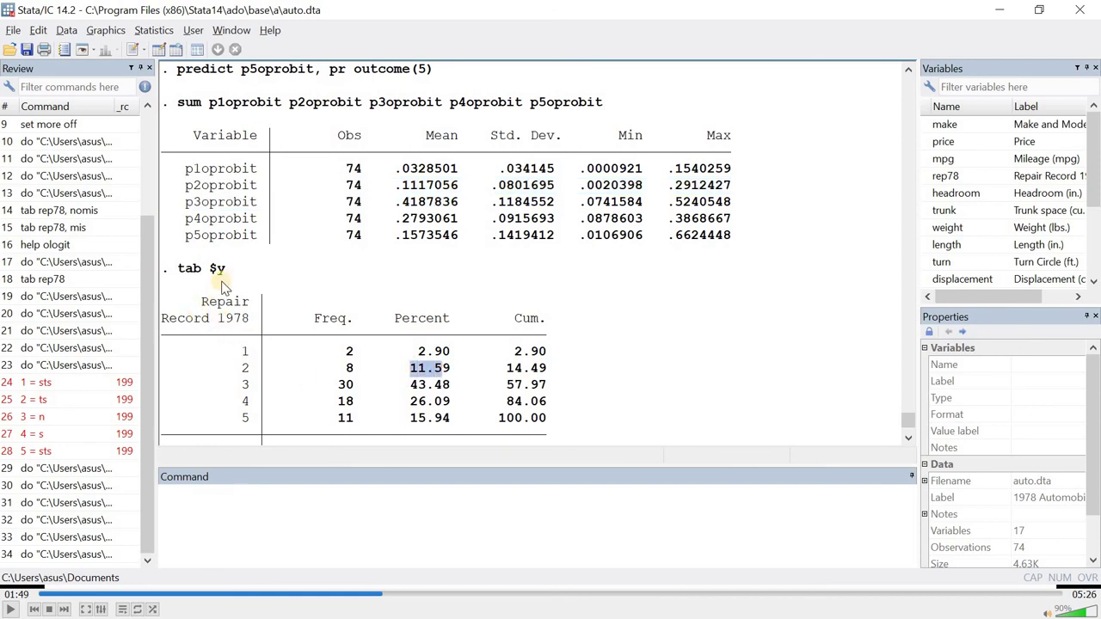
Step: Examine the frequency and percent of repair record category 1, and the mean and minimum of p1oprobit
scroll(327, 314, "down", 1)
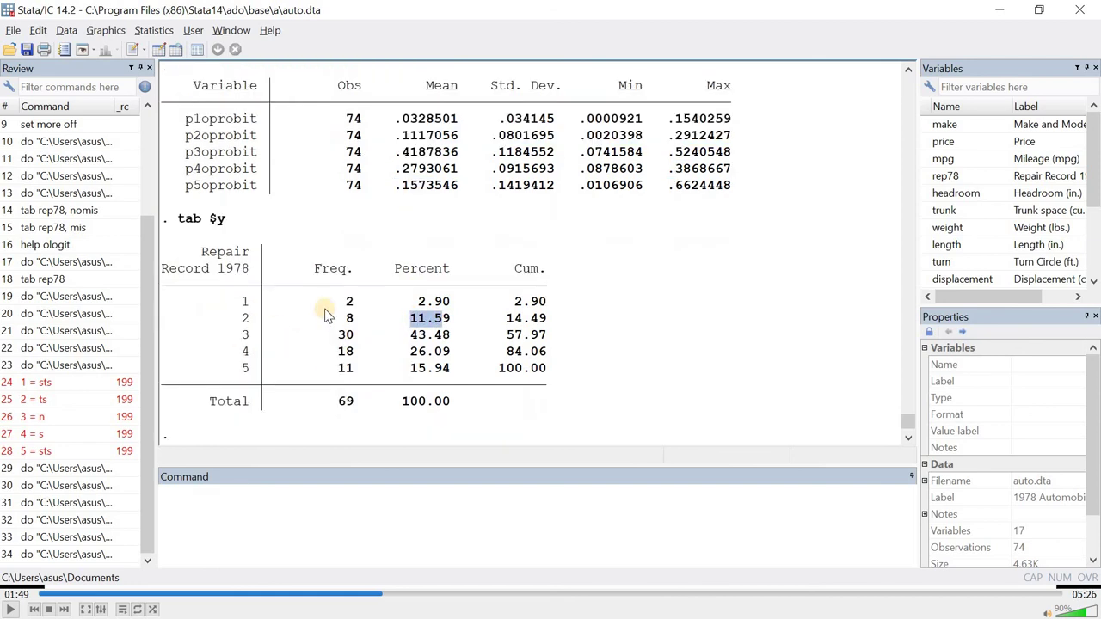
left_click(245, 295)
double_click(250, 304)
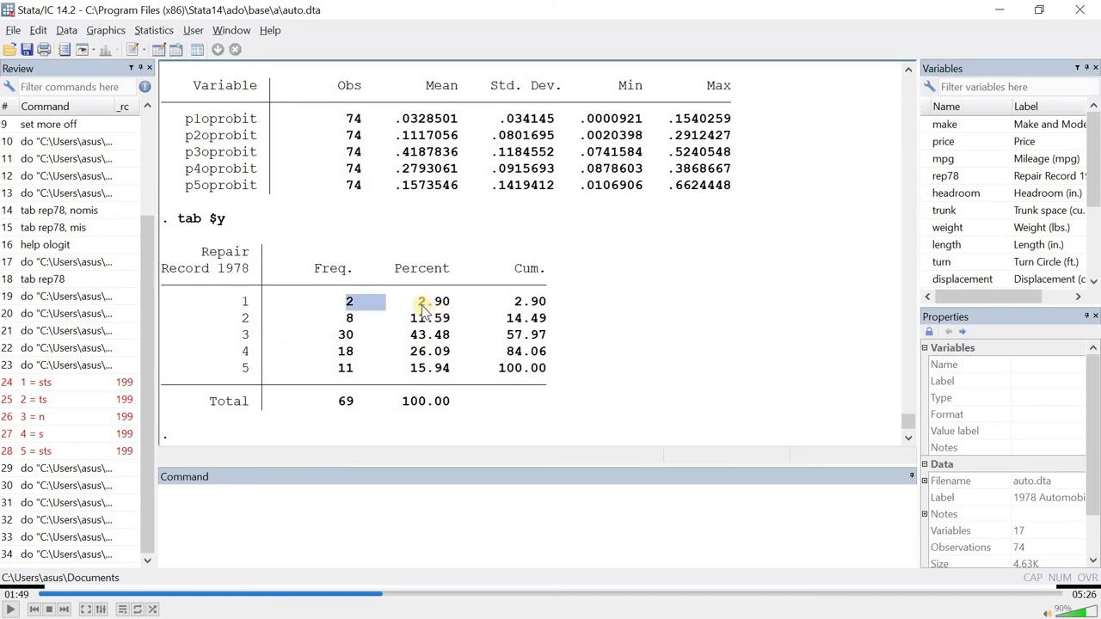
double_click(437, 302)
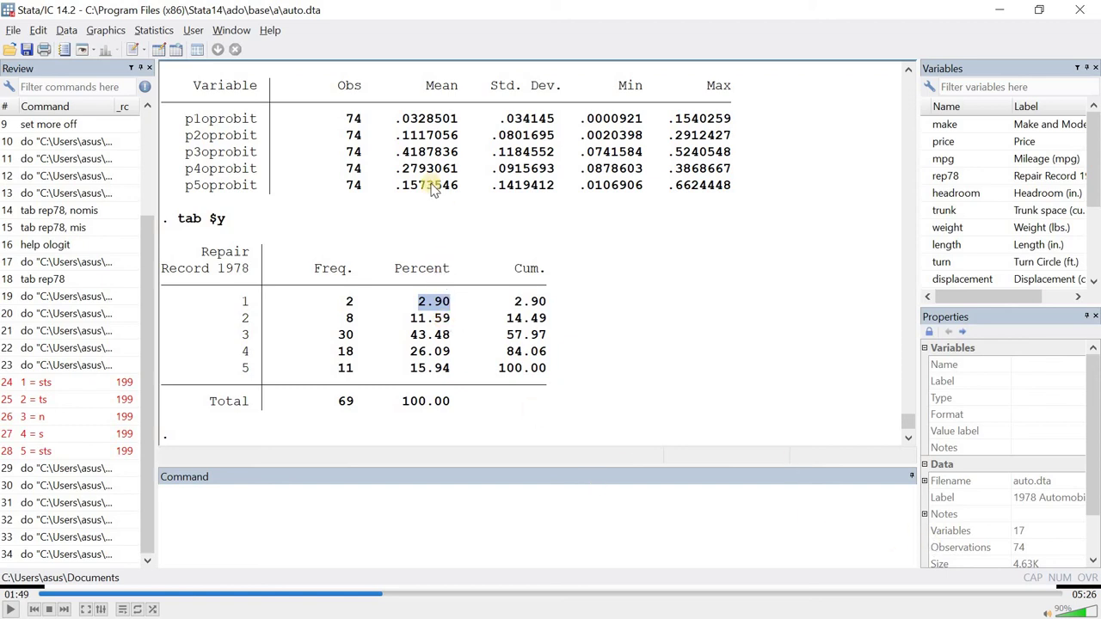
left_click_drag(402, 119, 454, 121)
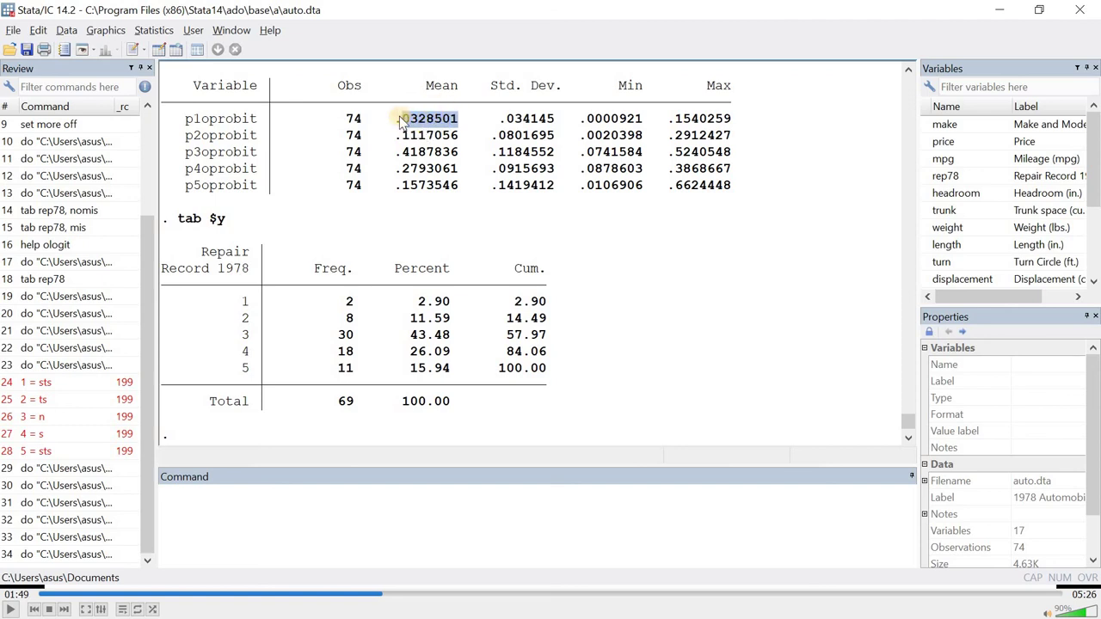
left_click_drag(399, 120, 442, 121)
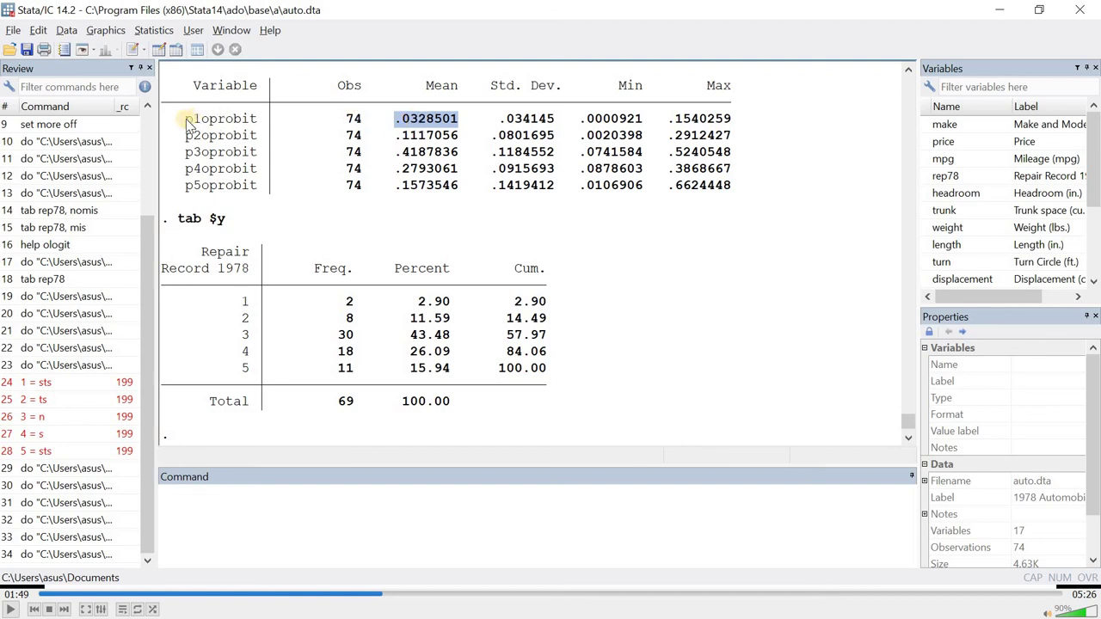
double_click(243, 122)
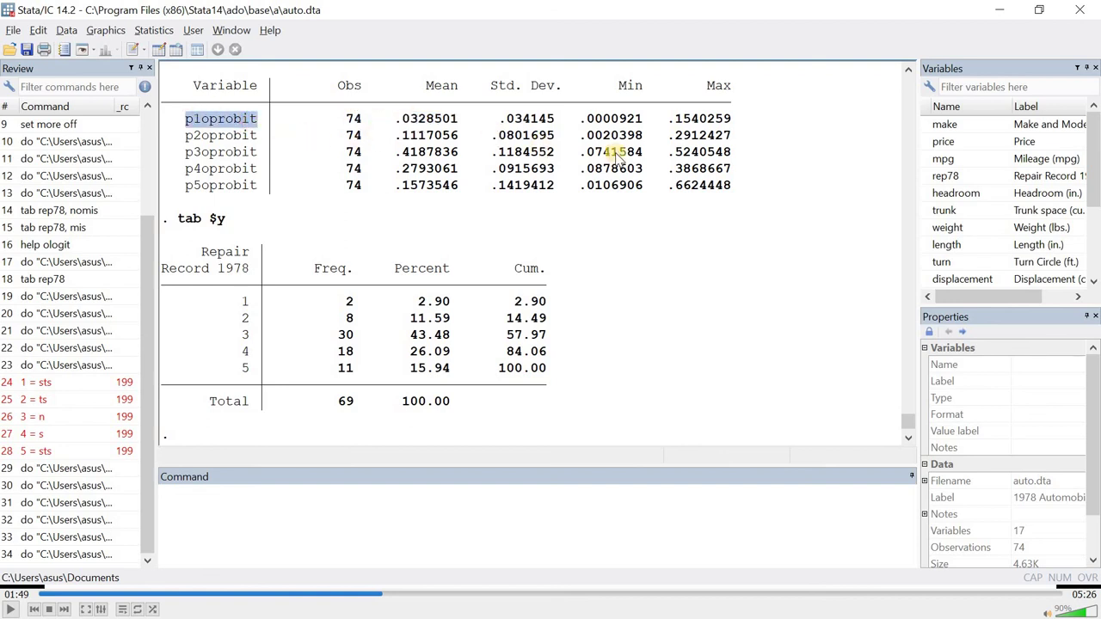
left_click_drag(582, 120, 637, 123)
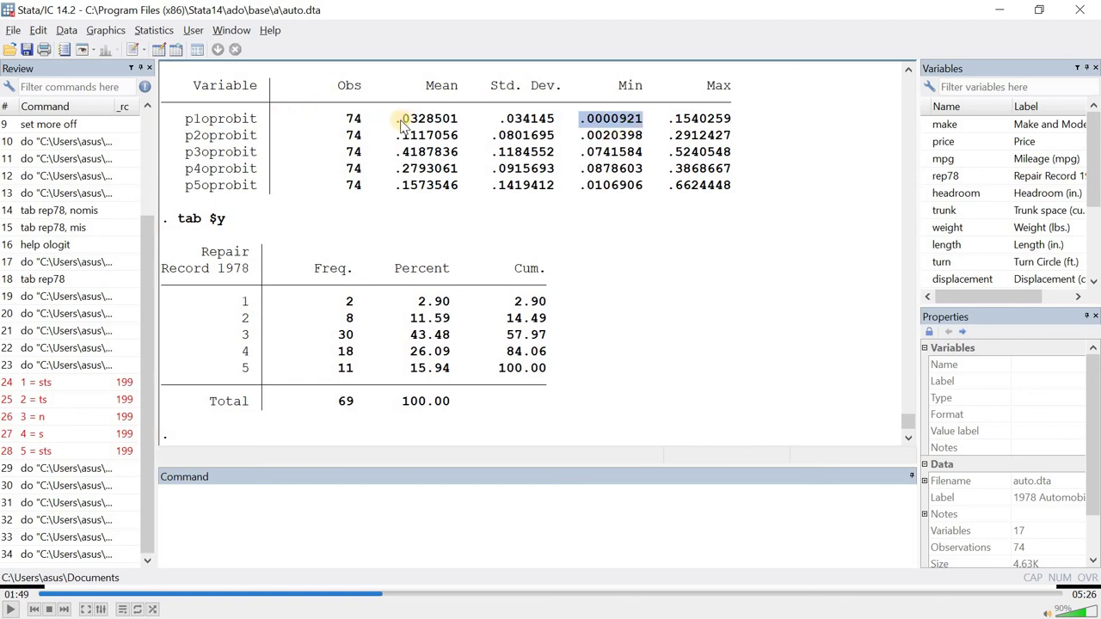
left_click_drag(399, 121, 458, 121)
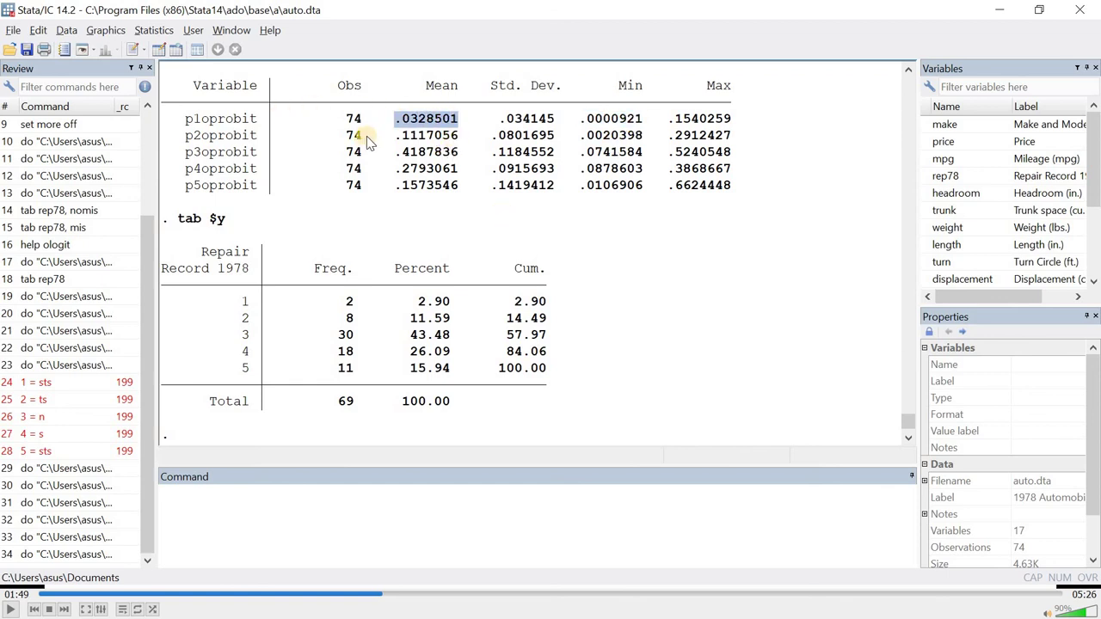
Step: Compare the mean of p1oprobit with the percent of category 1 in the tab $y table
left_click(415, 124)
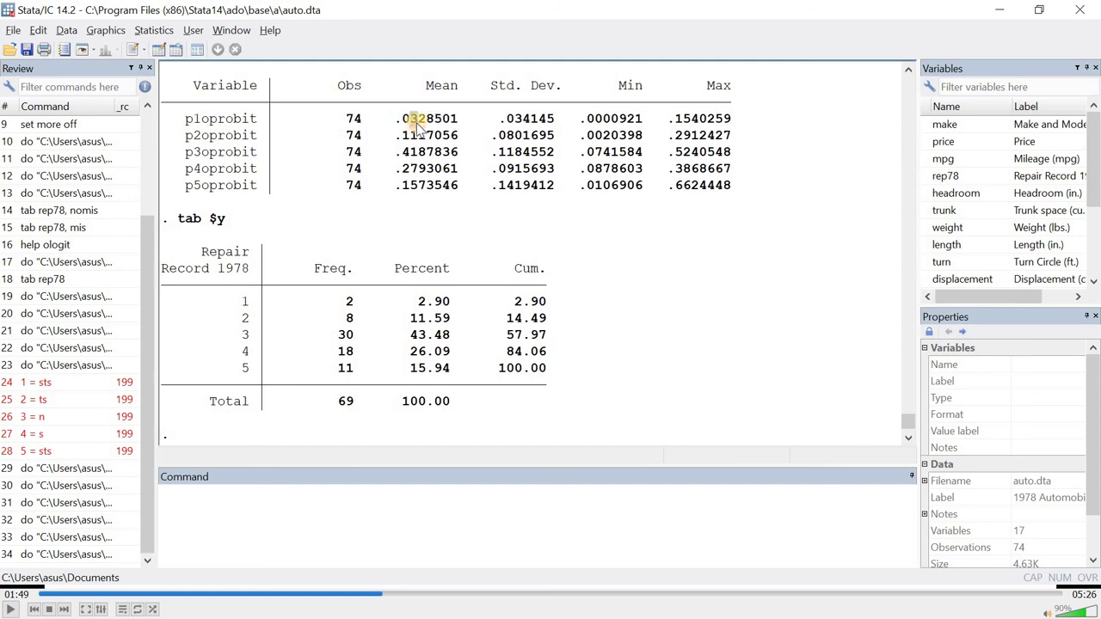
left_click_drag(419, 303, 445, 311)
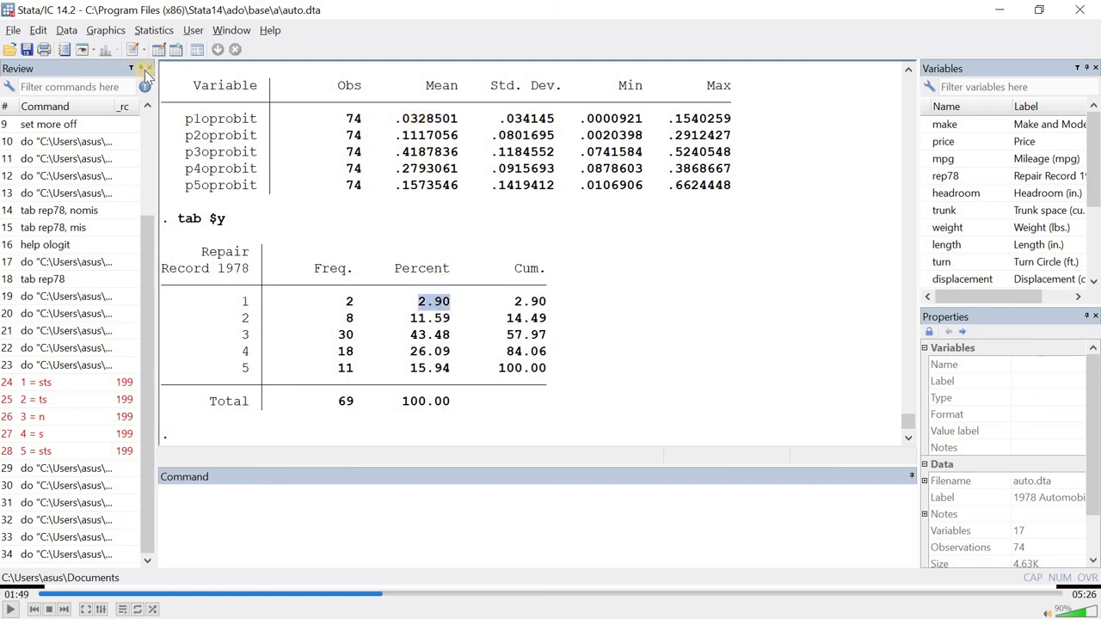
left_click(197, 123)
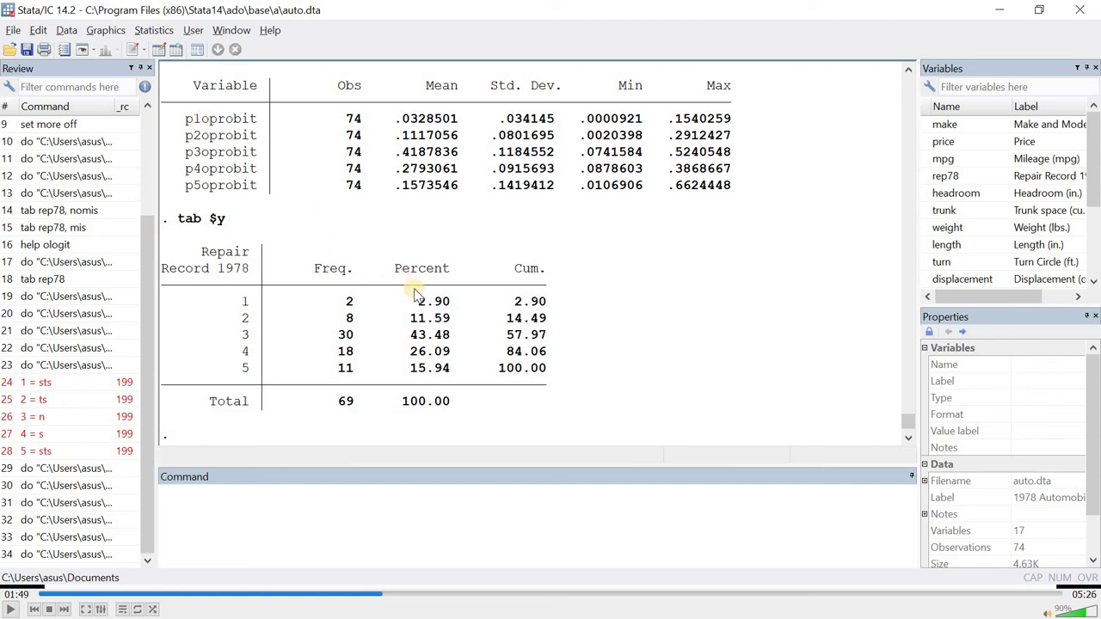
left_click_drag(425, 119, 401, 118)
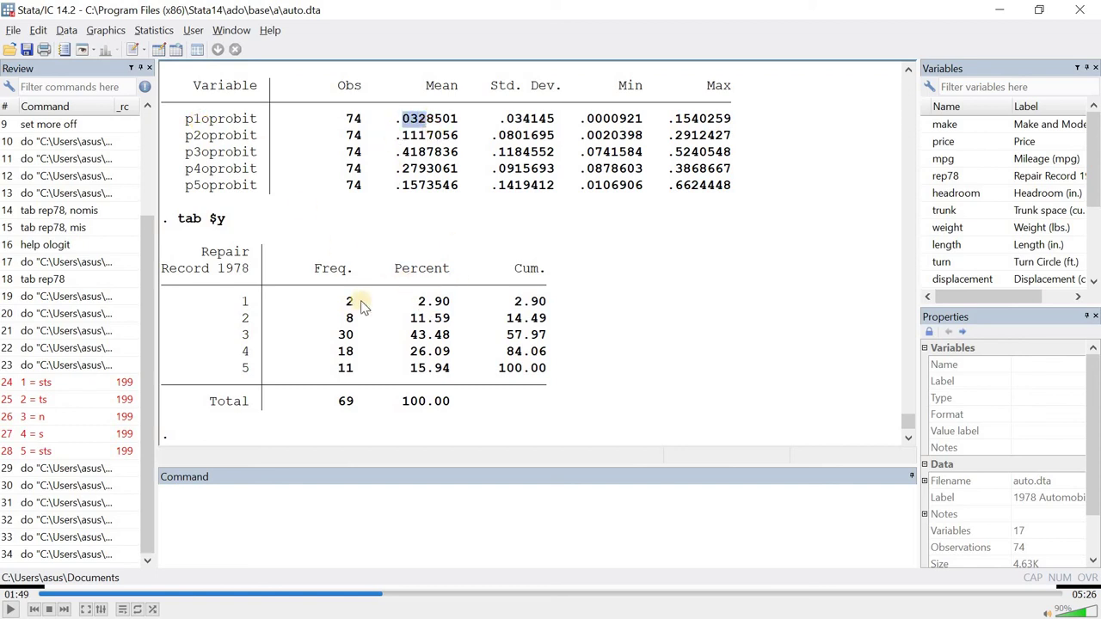
left_click(247, 303)
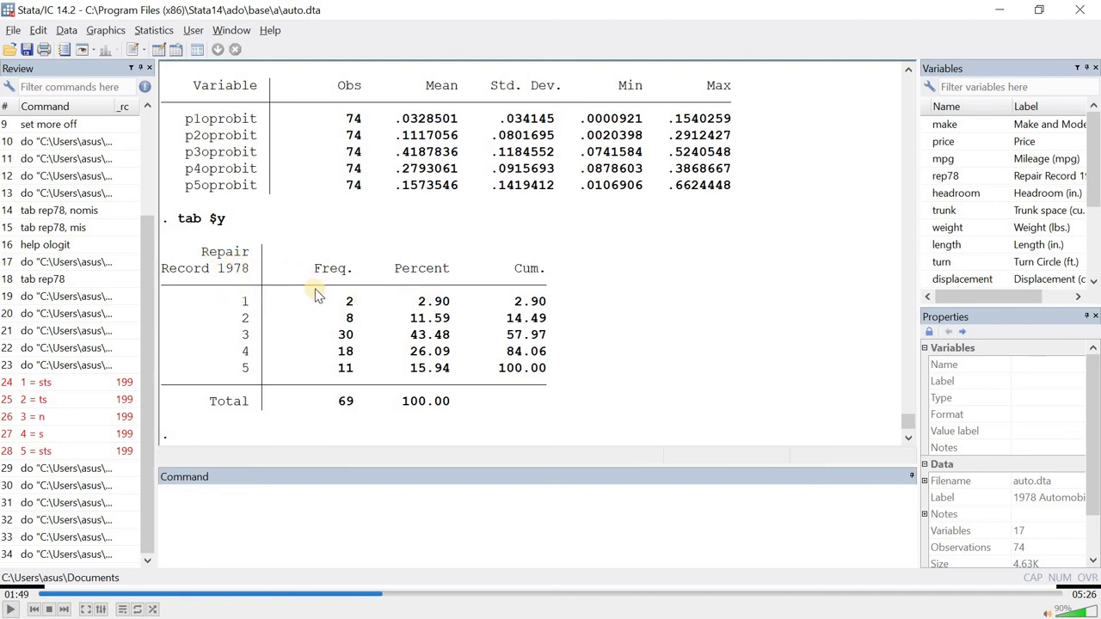
left_click_drag(426, 305, 439, 316)
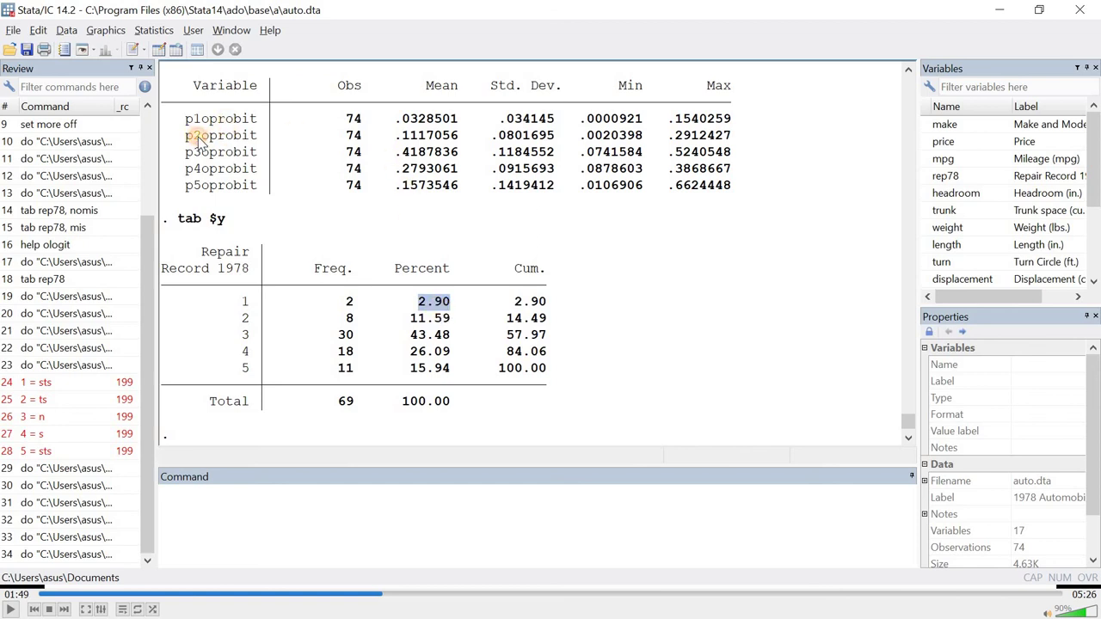
Step: Compare the means of p2oprobit and p3oprobit with the percents of categories 2 and 3, and return to the do-file
left_click(348, 165)
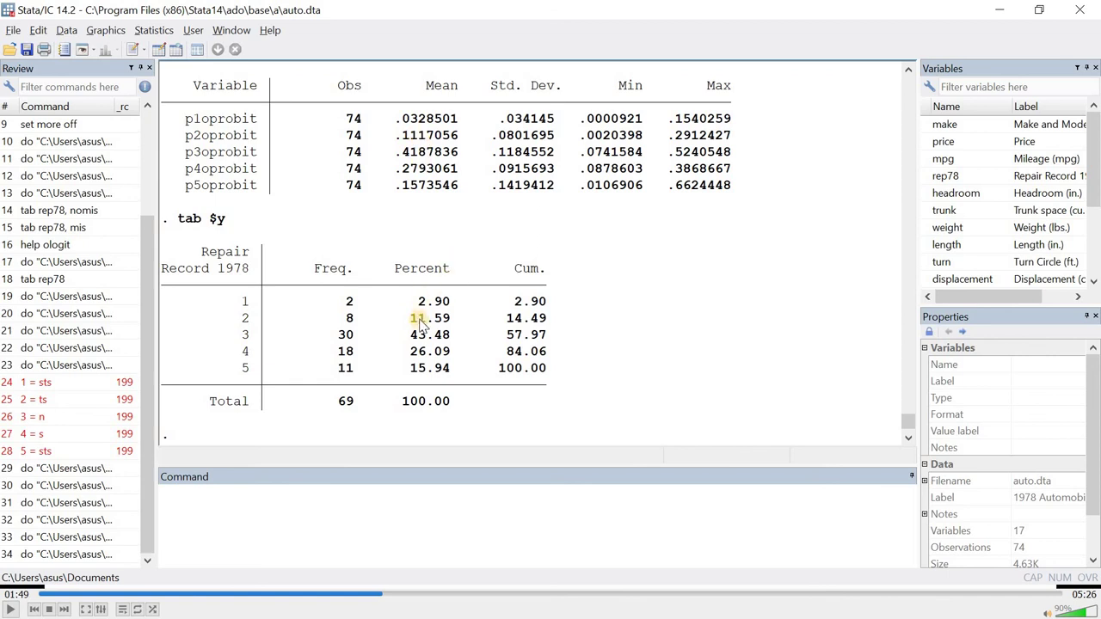
left_click_drag(420, 323, 451, 327)
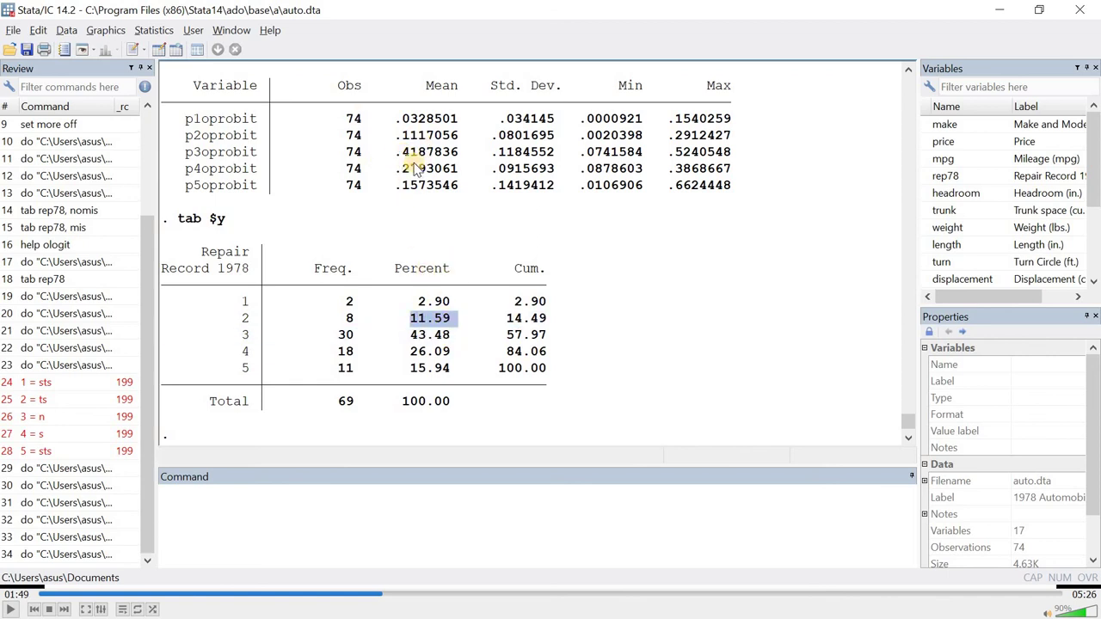
left_click_drag(402, 152, 459, 158)
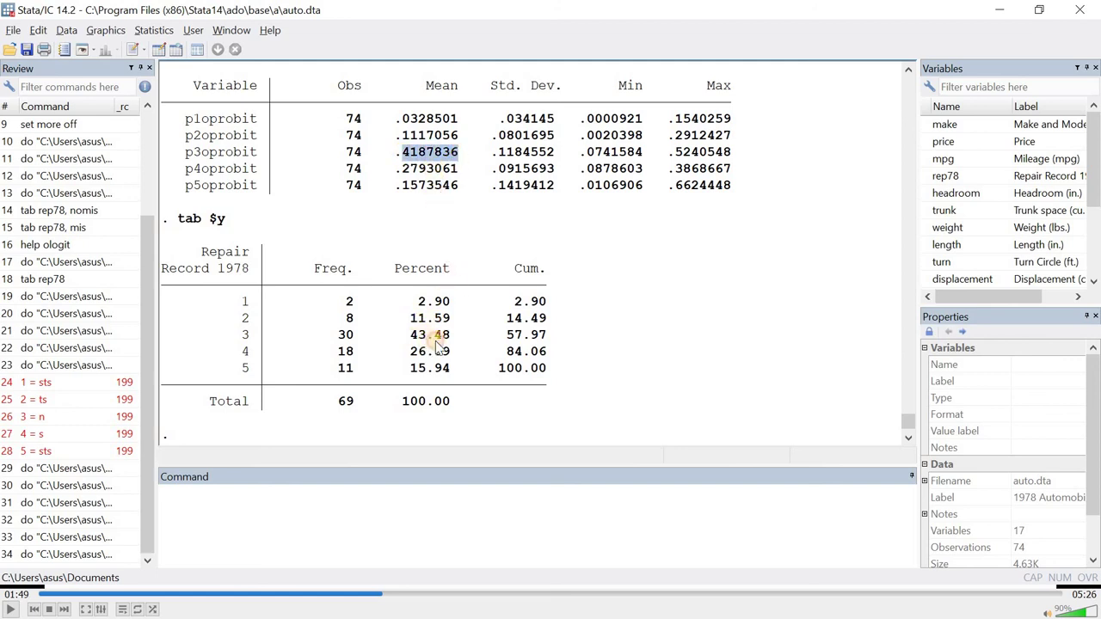
left_click_drag(410, 334, 450, 336)
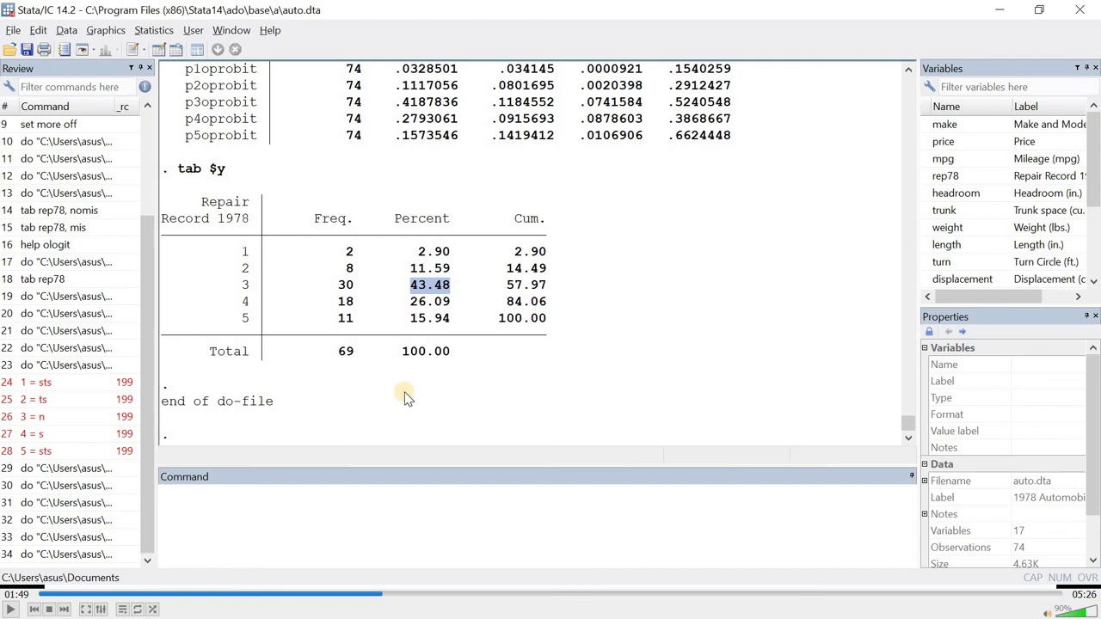
key("alt+Tab")
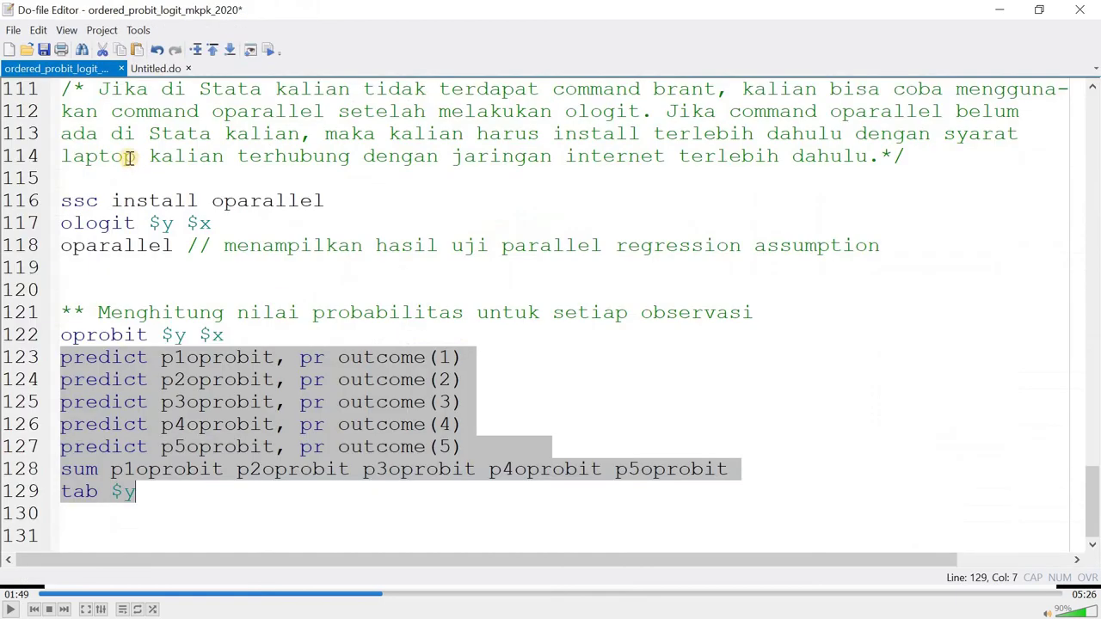
Step: Save the ordered_probit_logit_mkpk_2020 do-file and open the recent do-file probit_logit_mkpk_2020
left_click(43, 49)
left_click(13, 29)
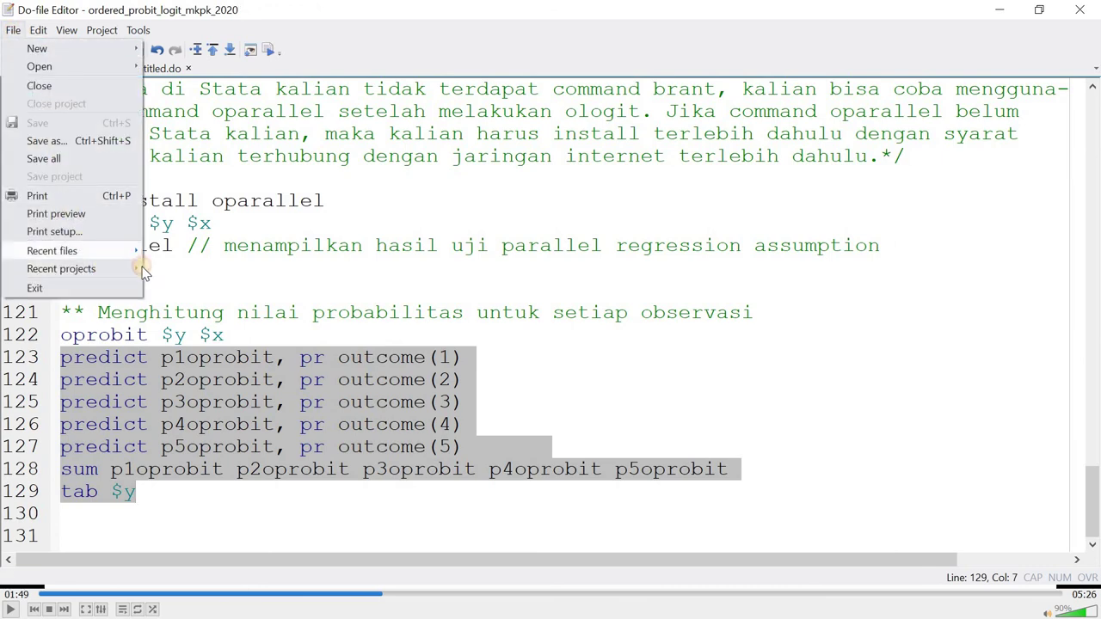
mouse_move(129, 250)
left_click(215, 270)
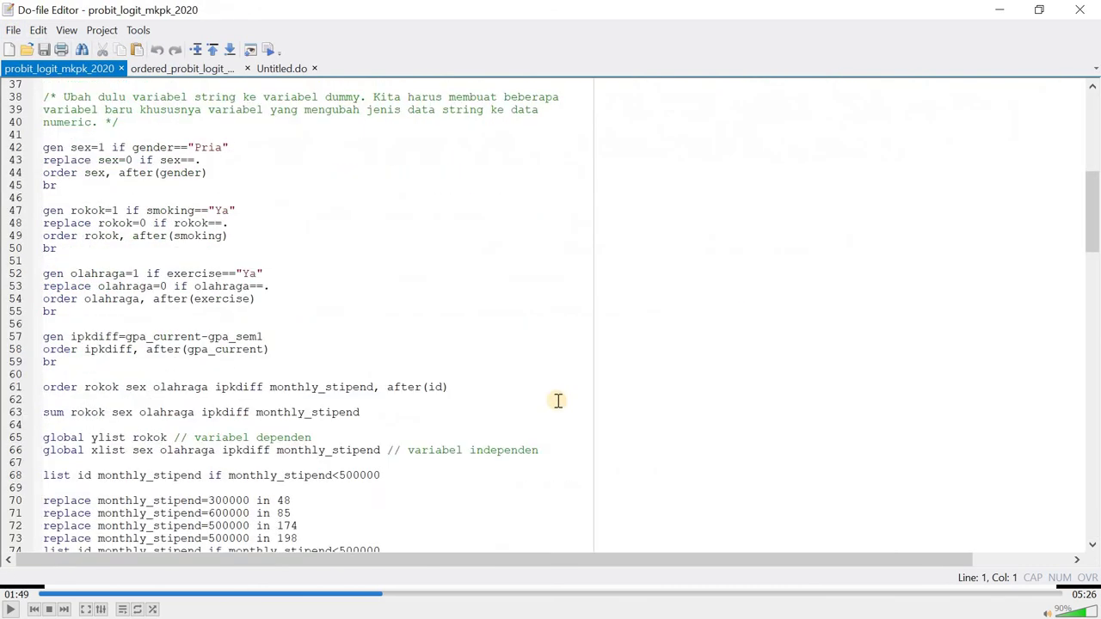
Step: Examine the "Predicted probabilities" section of probit_logit_mkpk_2020, and return to the ordered_probit_logit_mkpk_2020 do-file
scroll(557, 401, "down", 20)
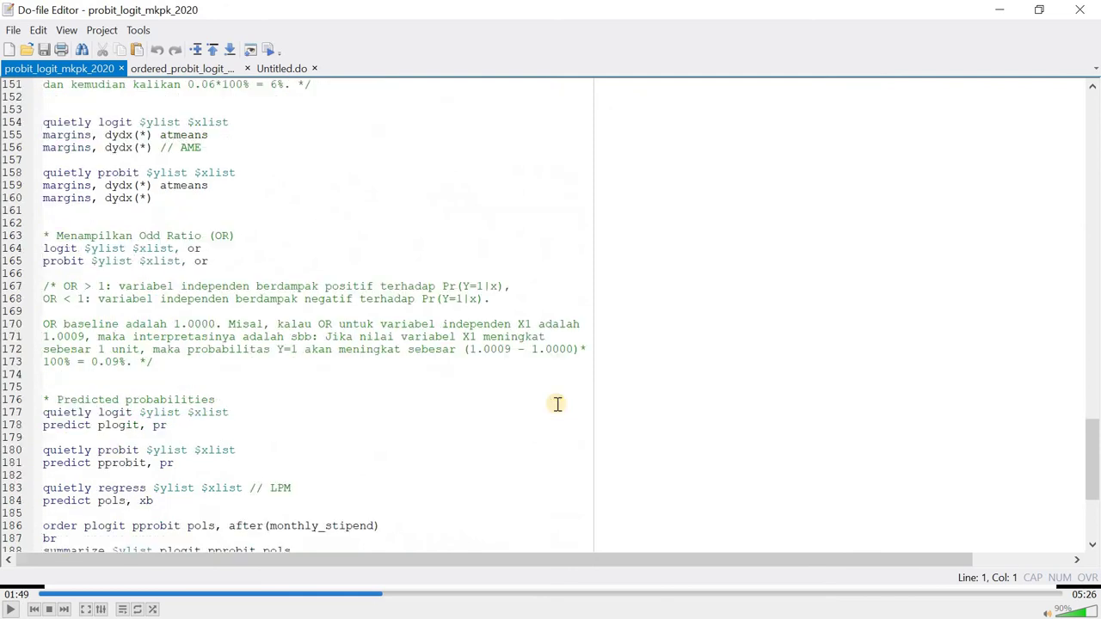
scroll(558, 405, "down", 6)
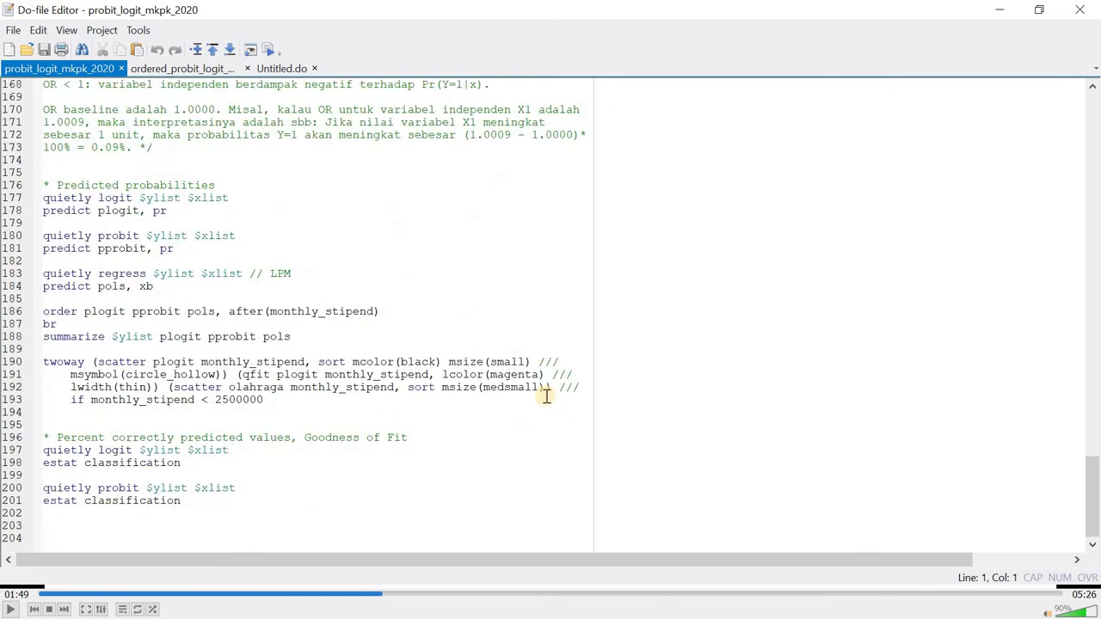
scroll(546, 396, "up", 1, "ctrl")
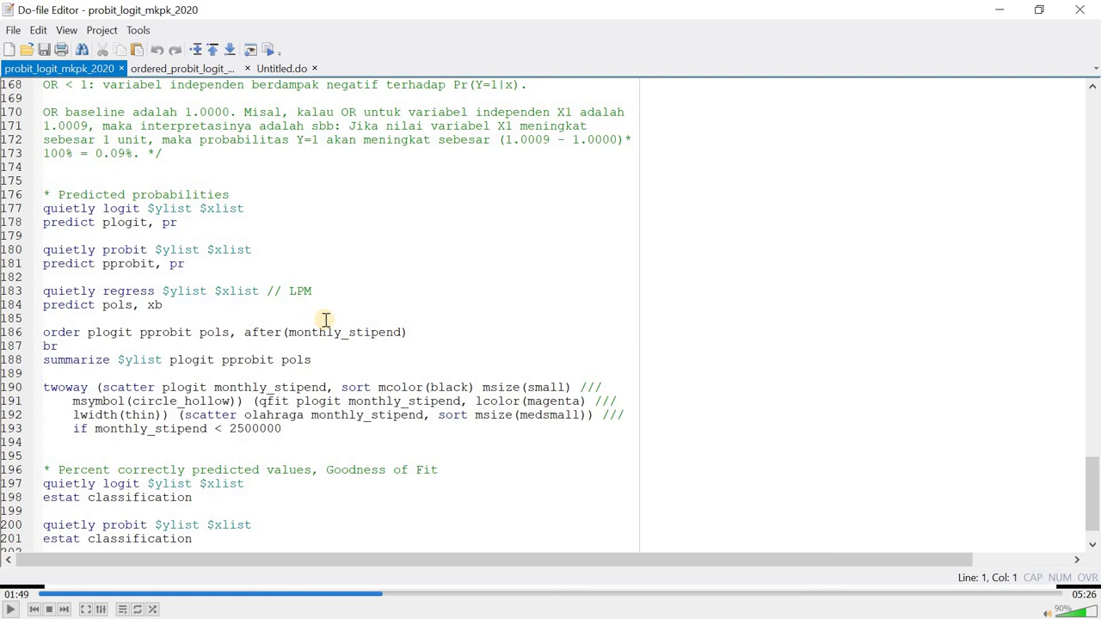
key("alt+Tab")
key("alt+Tab")
scroll(181, 438, "down", 1)
left_click(142, 69)
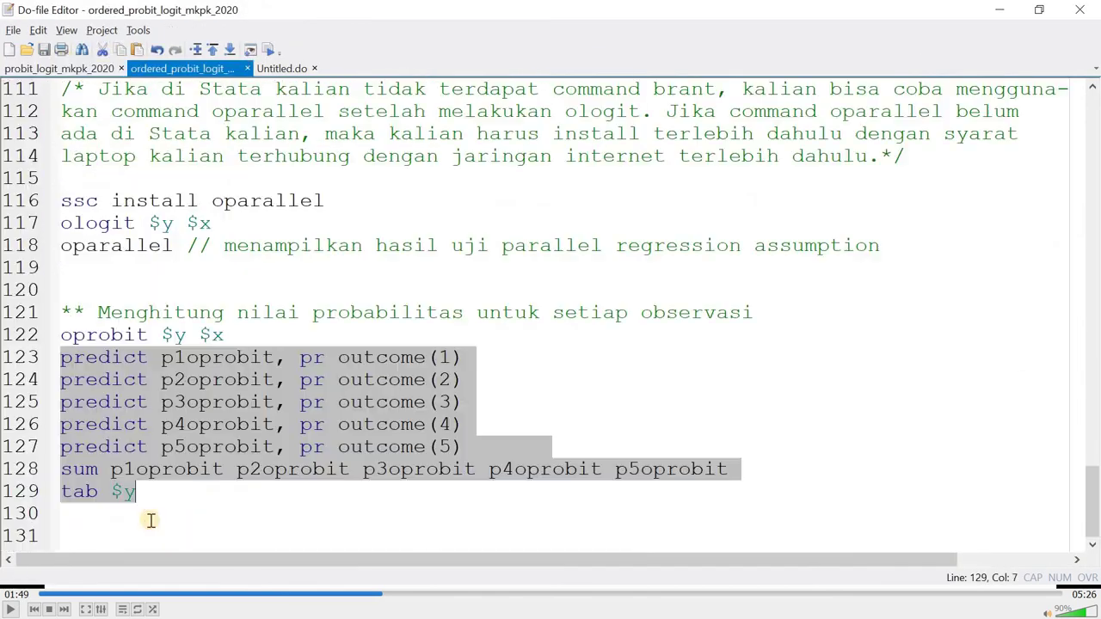
Step: Clear the indentation below tab $y at the end of the do-file and add the command estat classification there
left_click(161, 510)
key("BackSpace")
key("BackSpace")
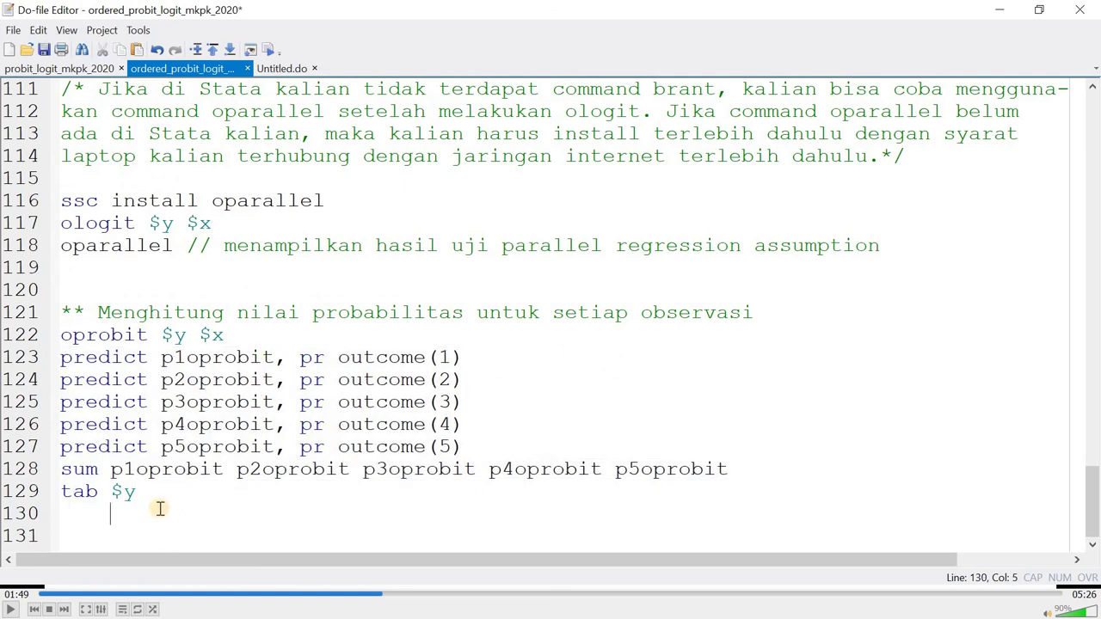
key("BackSpace")
key("BackSpace")
key("BackSpace")
key("BackSpace")
key("BackSpace")
key("Return")
type("estata")
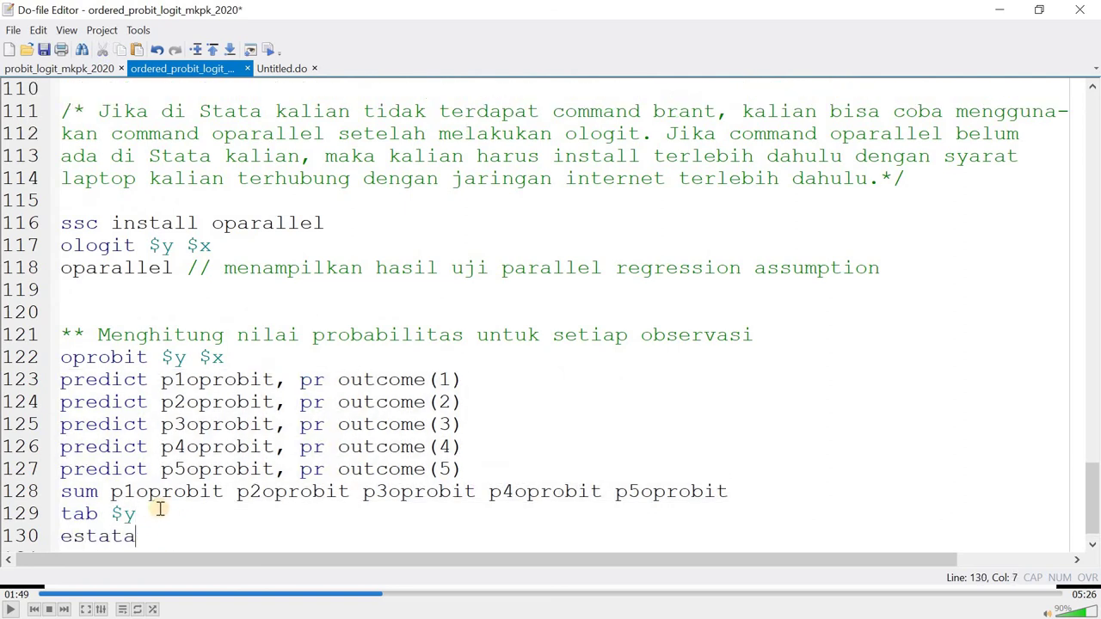
key("BackSpace")
type("classi")
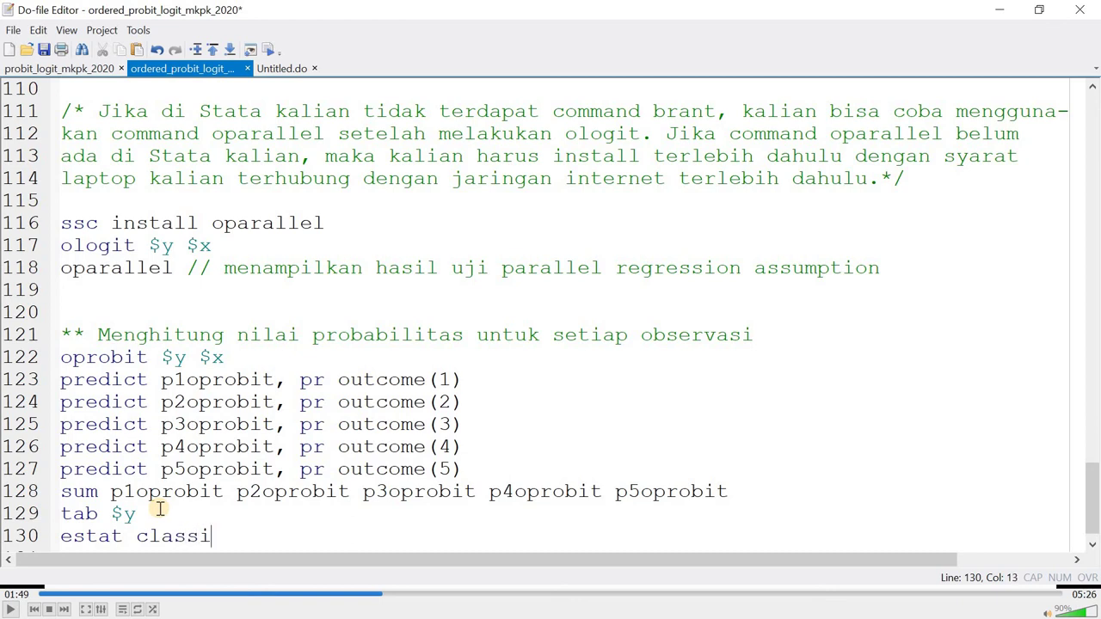
type("fication")
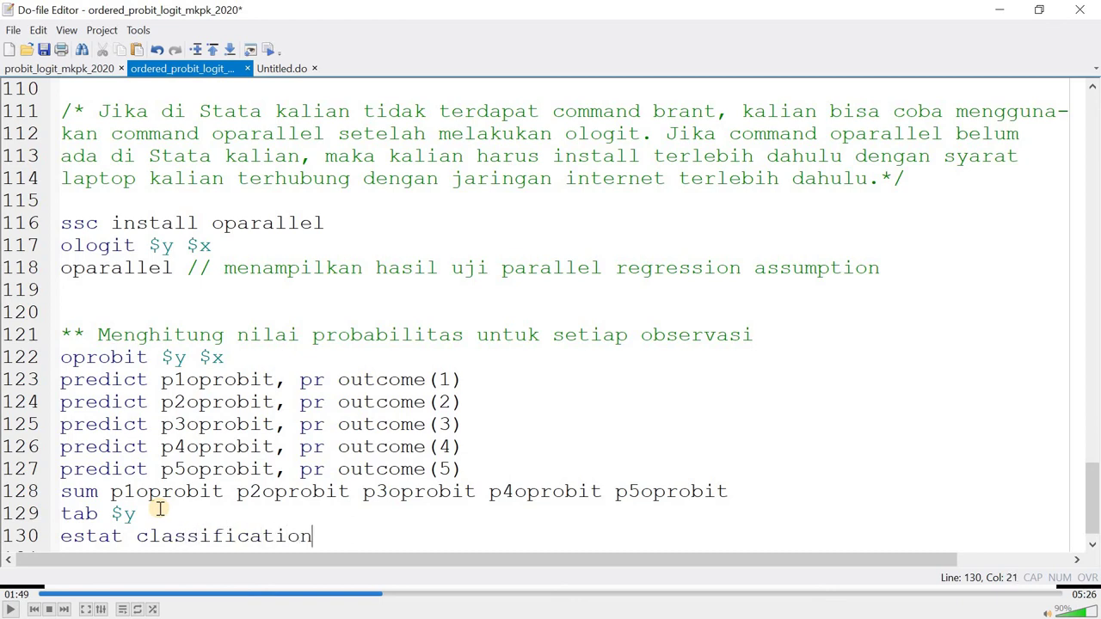
Step: Try to run only the estat classification line, check its output in the results, and return to the do-file
key("Home")
key("shift+Down")
key("shift+Left")
key("ctrl+d")
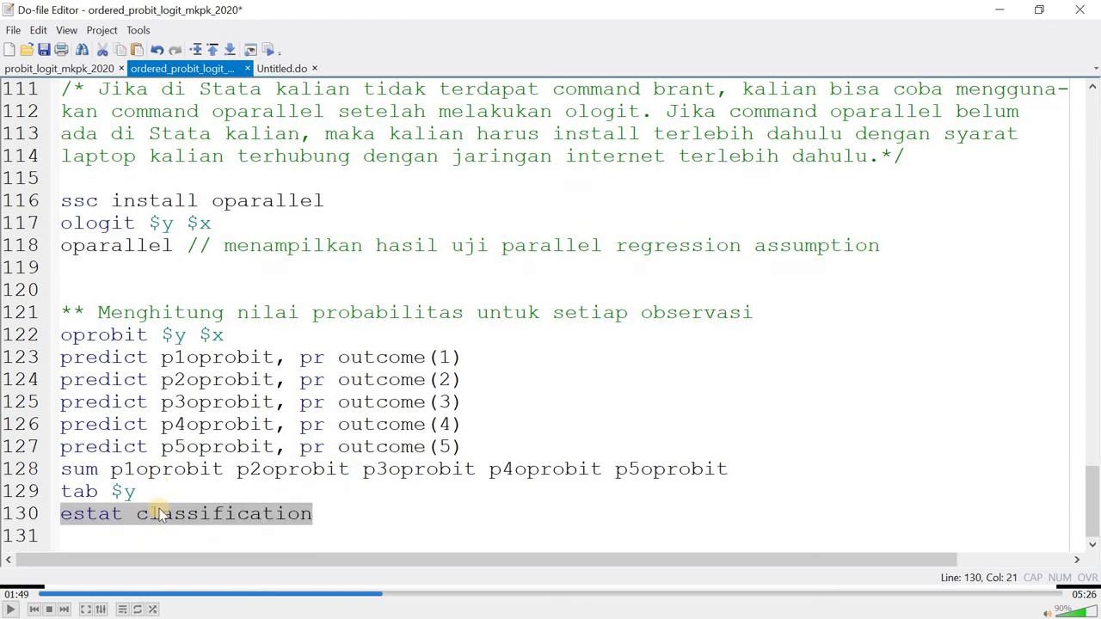
key("alt+Tab")
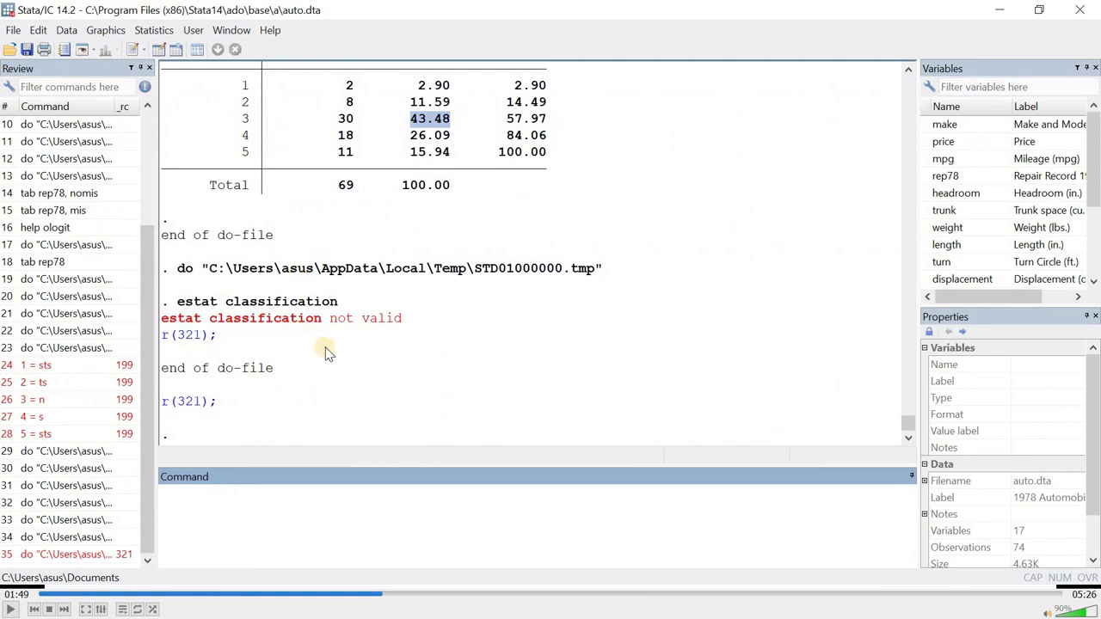
key("alt+Tab")
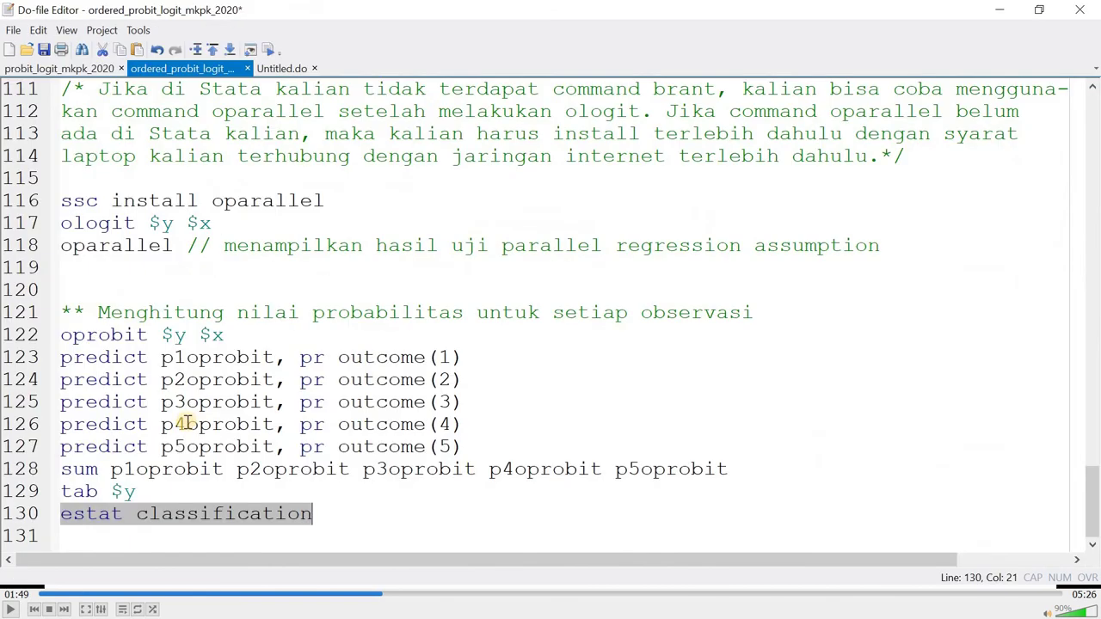
Step: Rerun oprobit $y $x, try estat classification again after it, and check the output before returning to the do-file
left_click(17, 345)
left_click(18, 515)
key("alt+Tab")
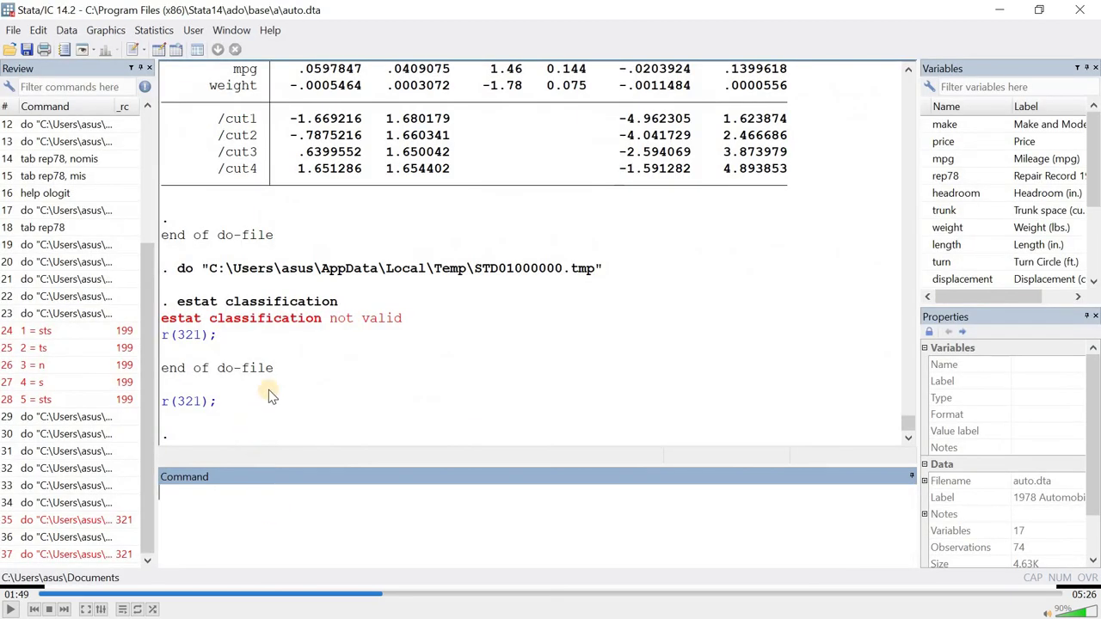
key("alt+Tab")
Step: Delete the estat classification line from the do-file and save the file
scroll(274, 413, "up", 3)
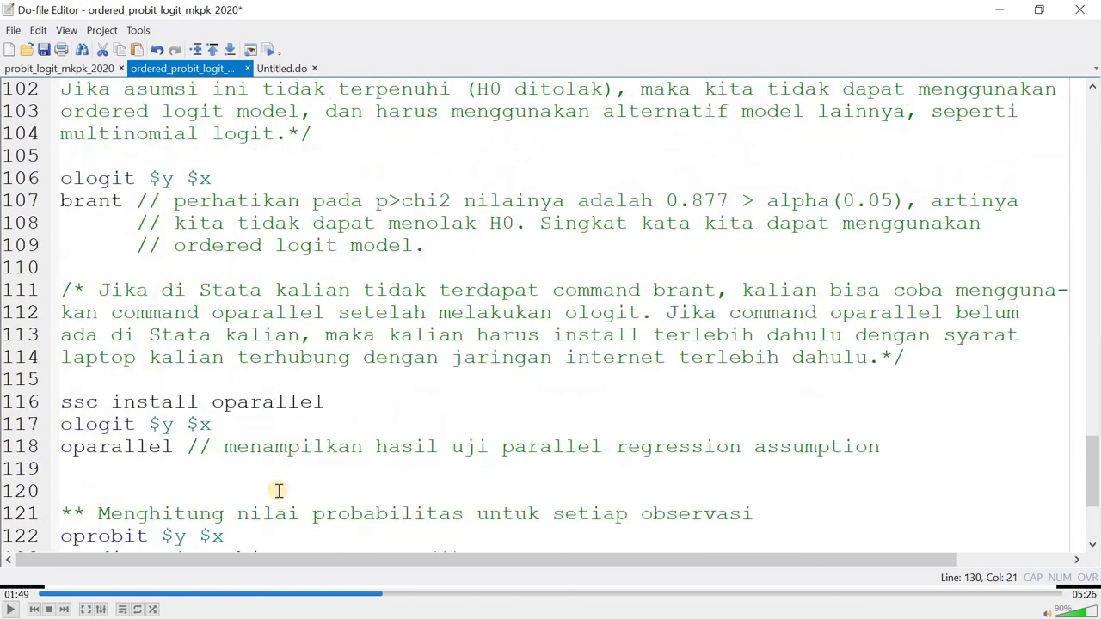
scroll(258, 482, "down", 3)
key("Delete")
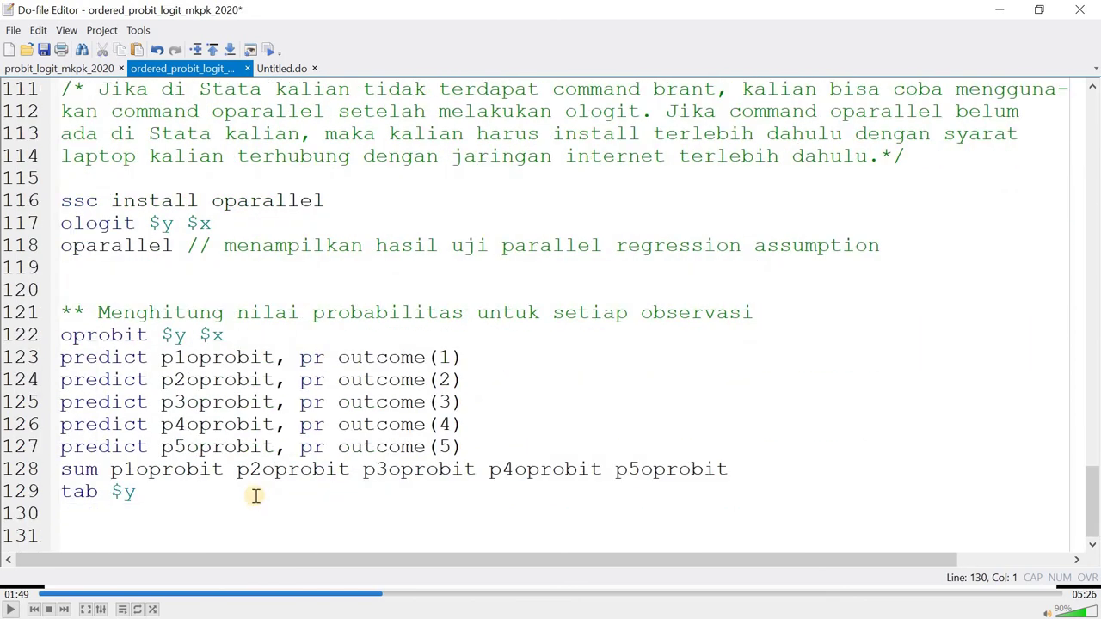
left_click(44, 49)
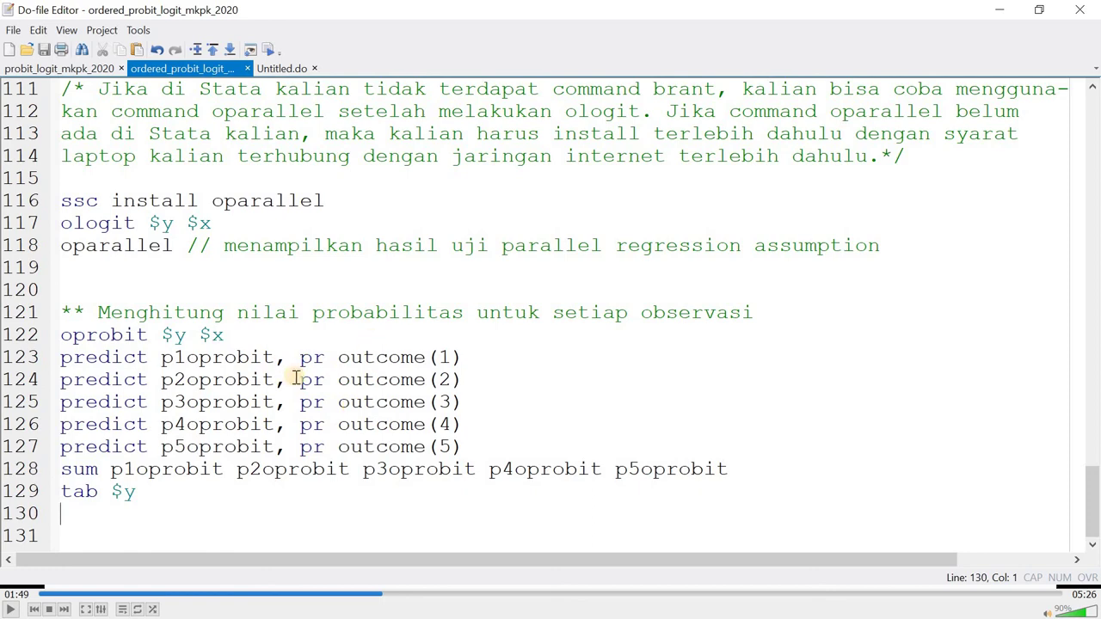
scroll(292, 378, "up", 13)
scroll(292, 383, "up", 15)
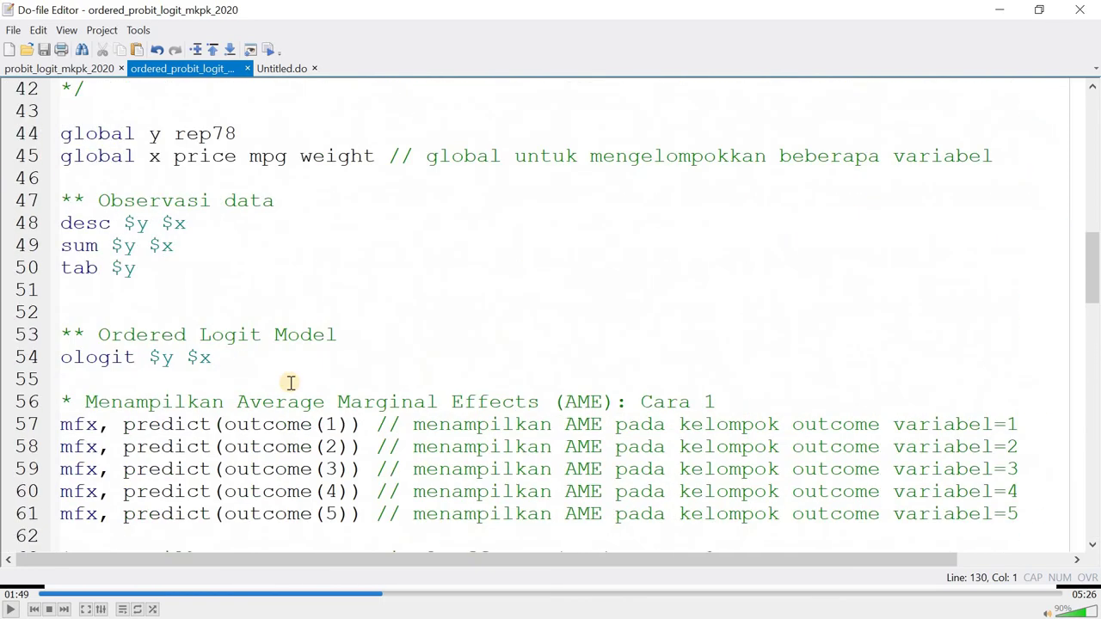
scroll(291, 383, "up", 5)
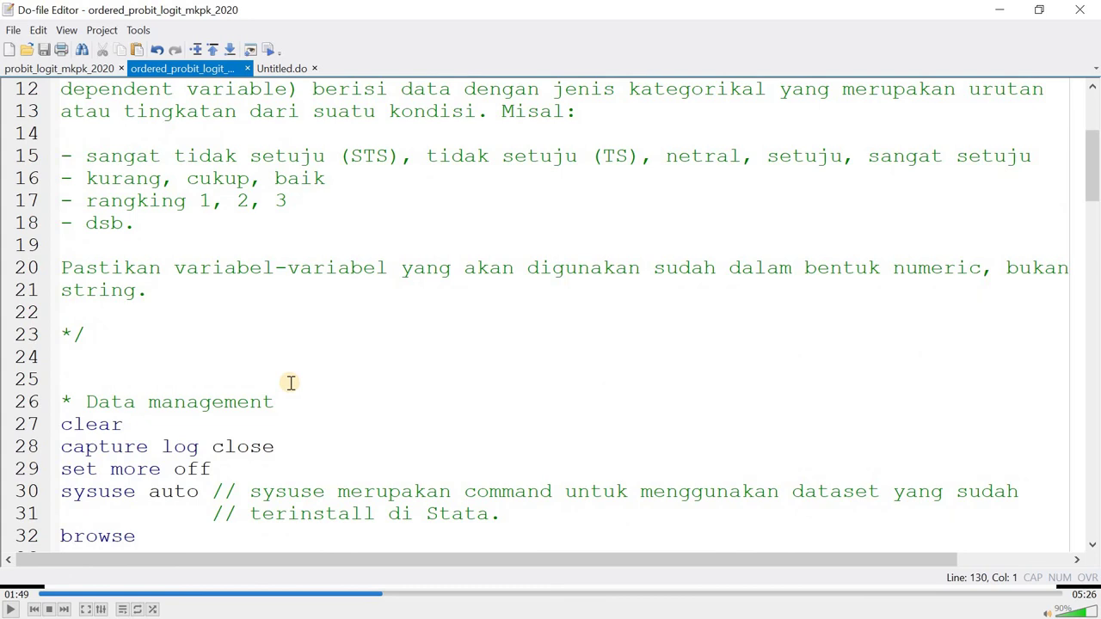
scroll(266, 394, "down", 2)
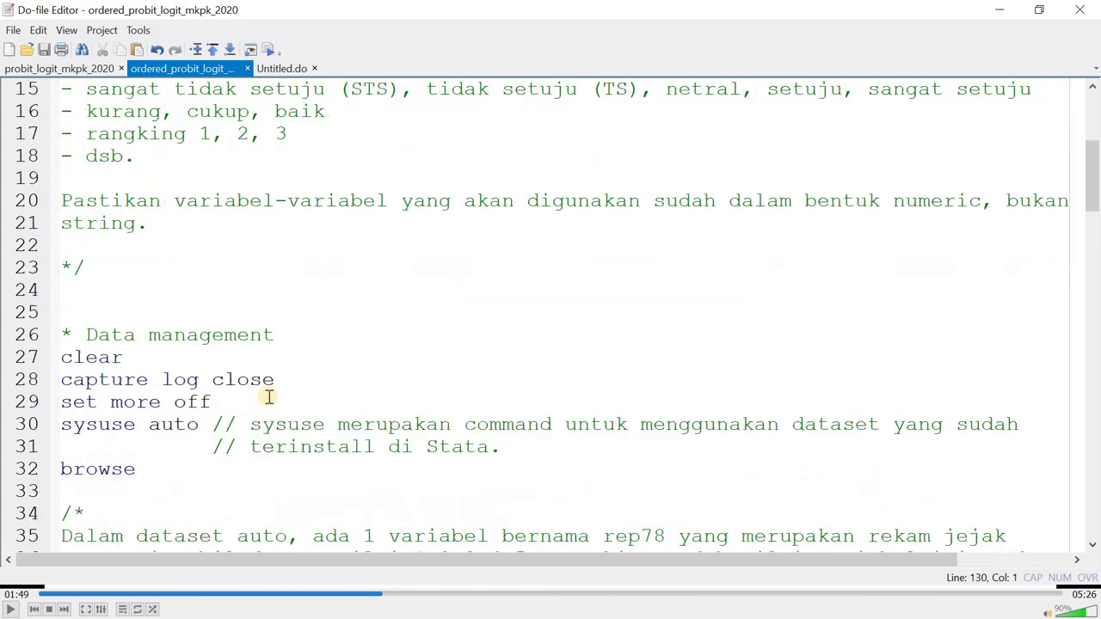